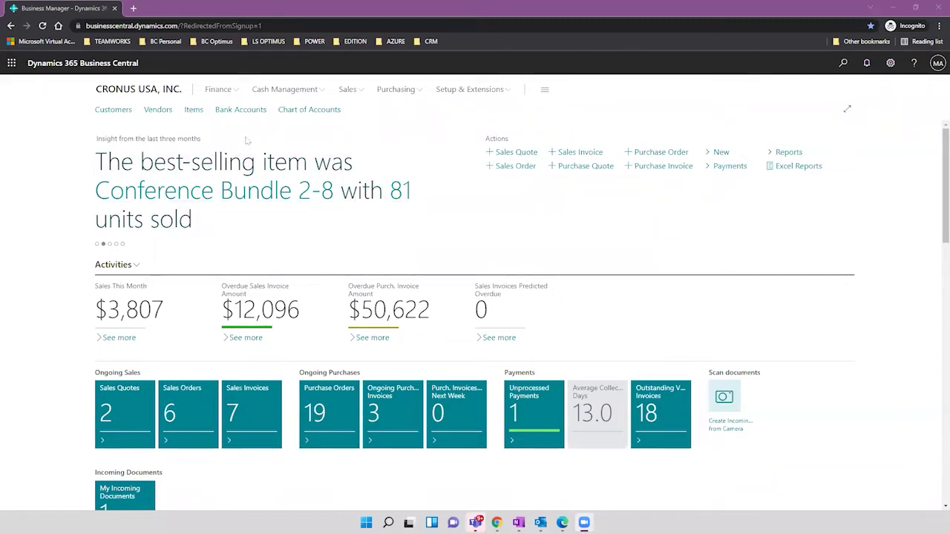
pyautogui.click(183, 27)
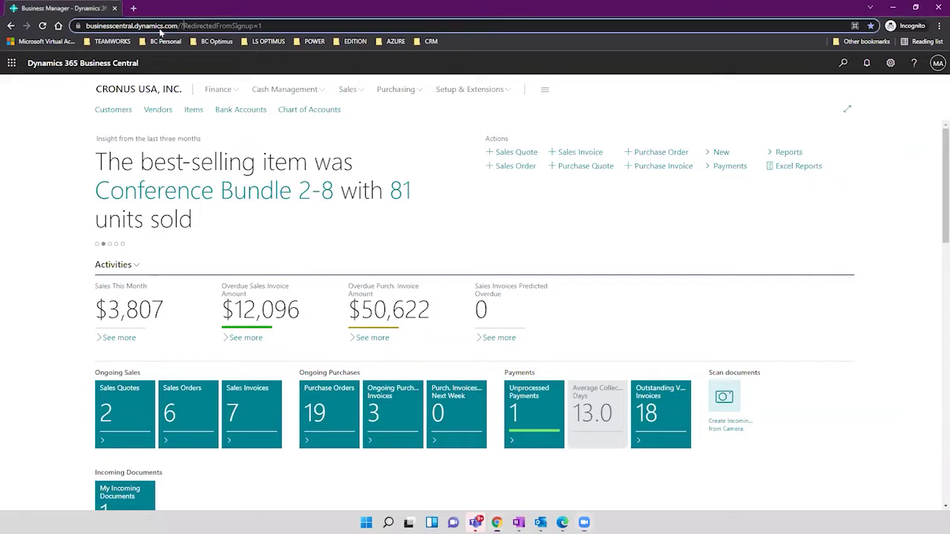
pyautogui.hotkey('ctrl', 'a')
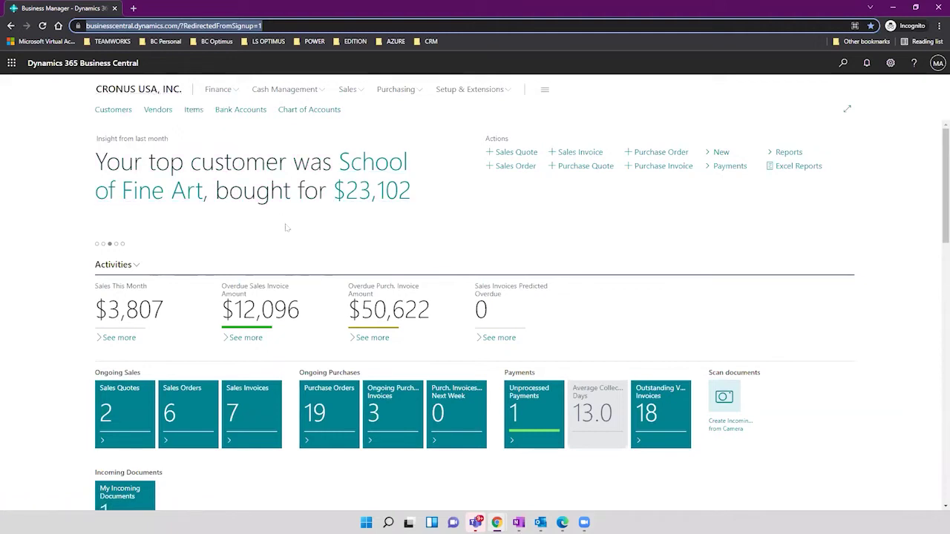
pyautogui.scroll(-3, 286, 227)
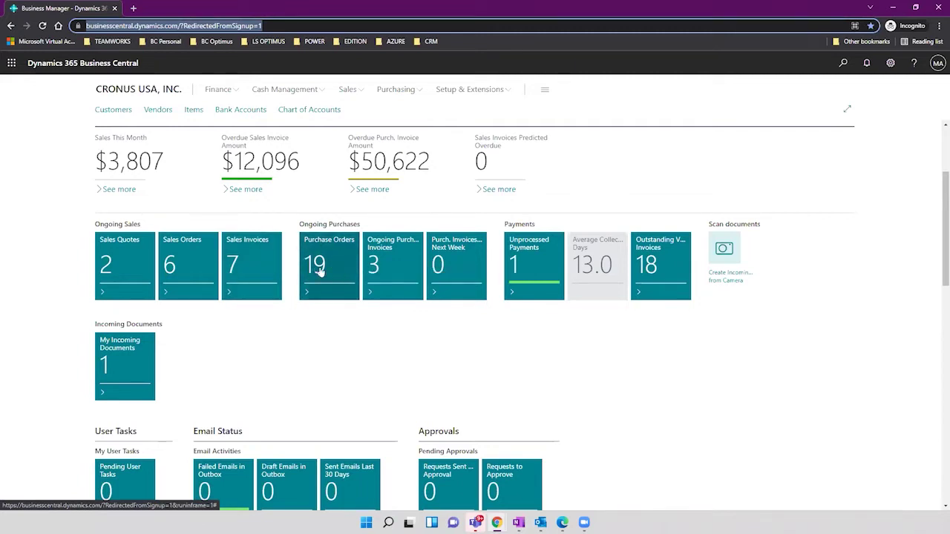
pyautogui.scroll(1, 286, 256)
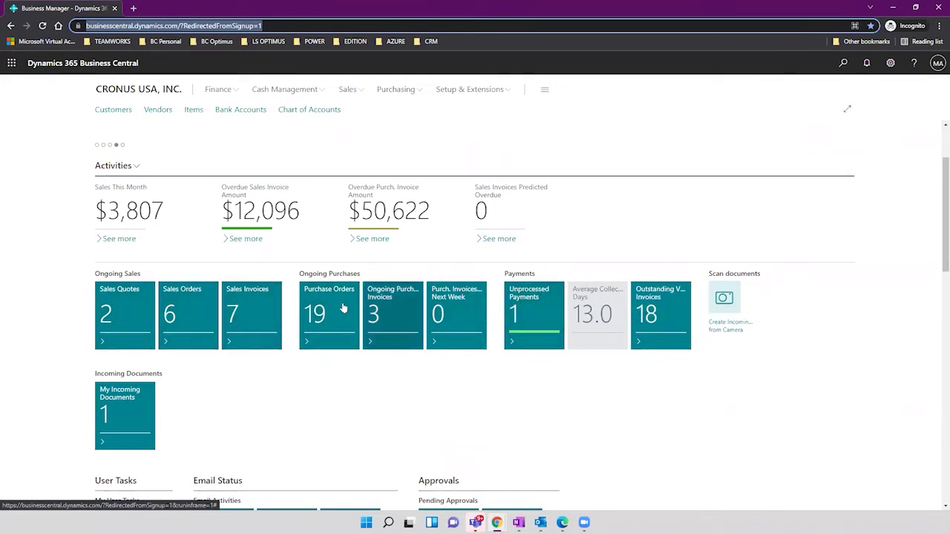
pyautogui.scroll(-1, 342, 304)
pyautogui.scroll(3, 344, 305)
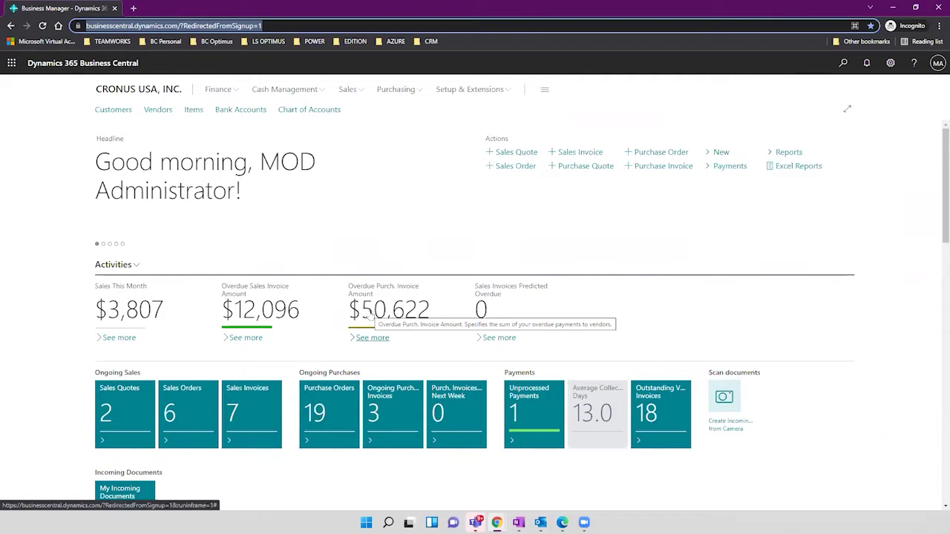
# Open the entries behind the overdue purchase invoice amount, review their amounts and due dates, and return to the home page
pyautogui.click(376, 344)
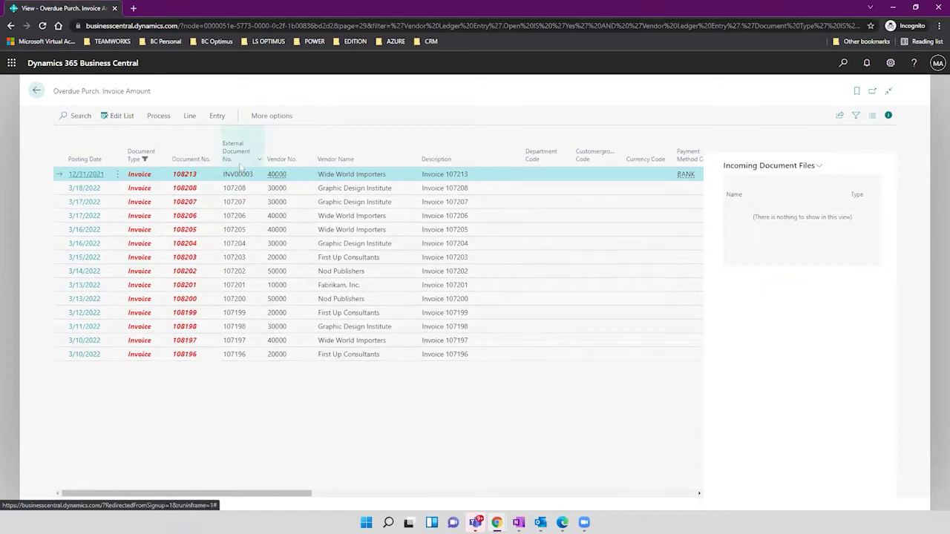
pyautogui.moveTo(241, 171)
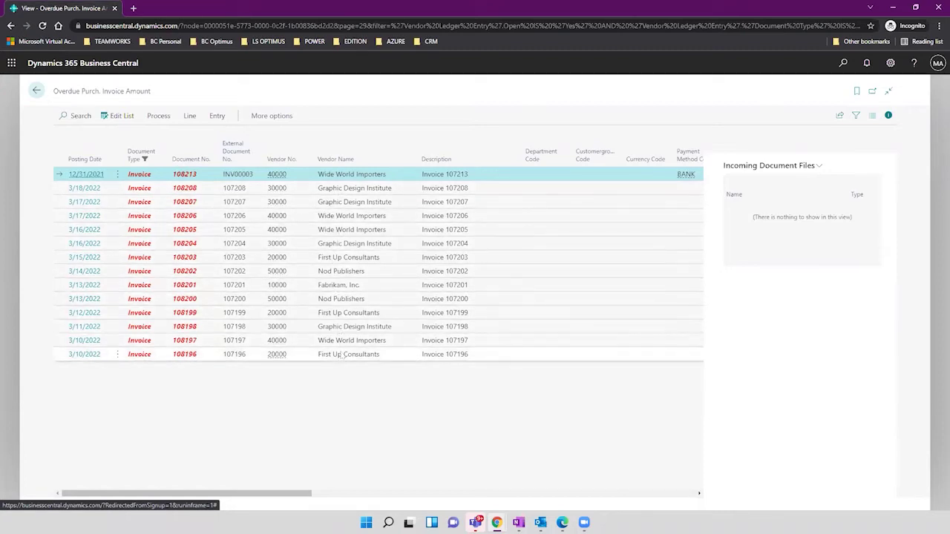
pyautogui.moveTo(269, 495); pyautogui.dragTo(420, 470)
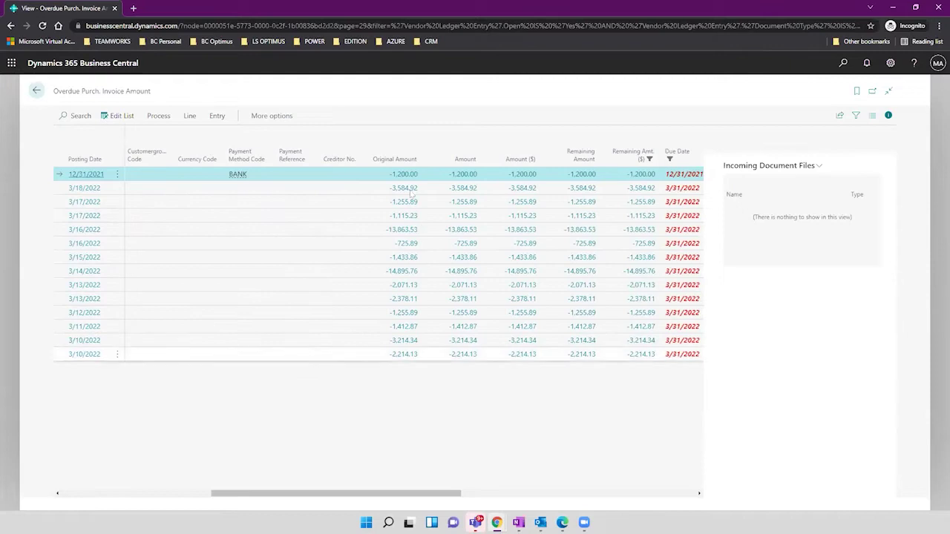
pyautogui.moveTo(407, 176)
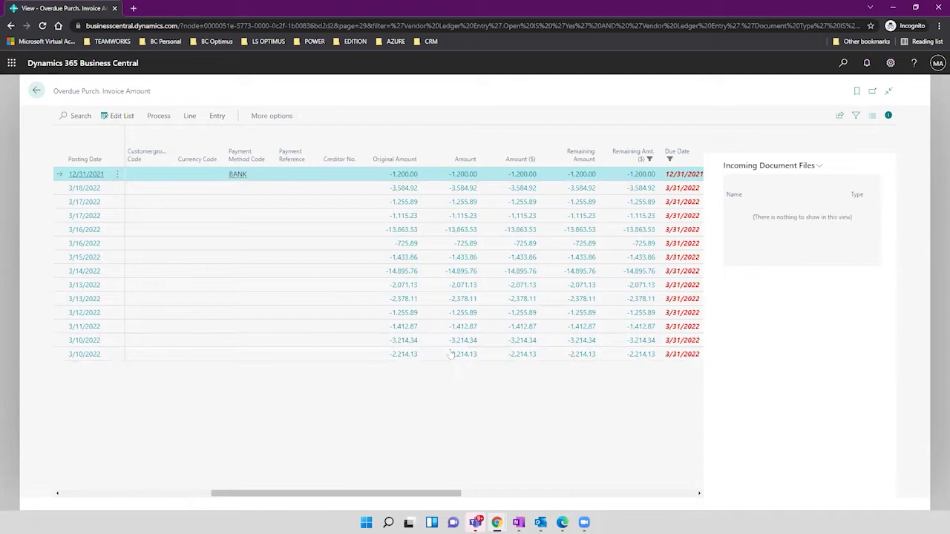
pyautogui.click(36, 91)
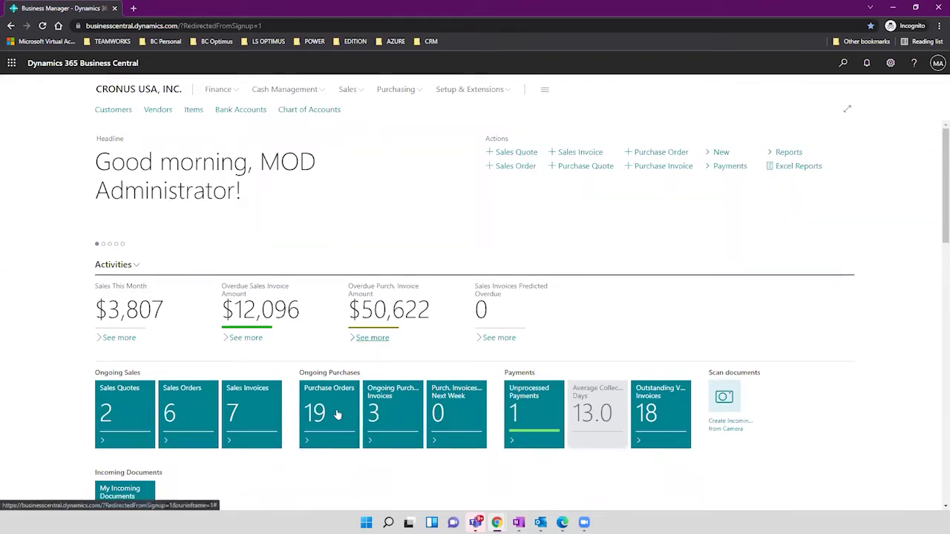
# Set the Business Performance chart in the Insights section to Aged Accounts Payable
pyautogui.scroll(-10, 360, 275)
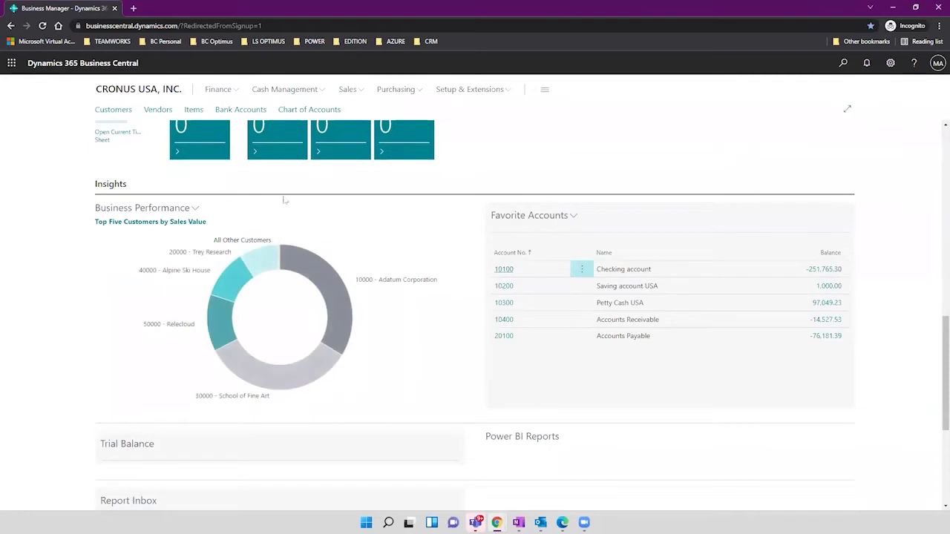
pyautogui.scroll(-2, 295, 215)
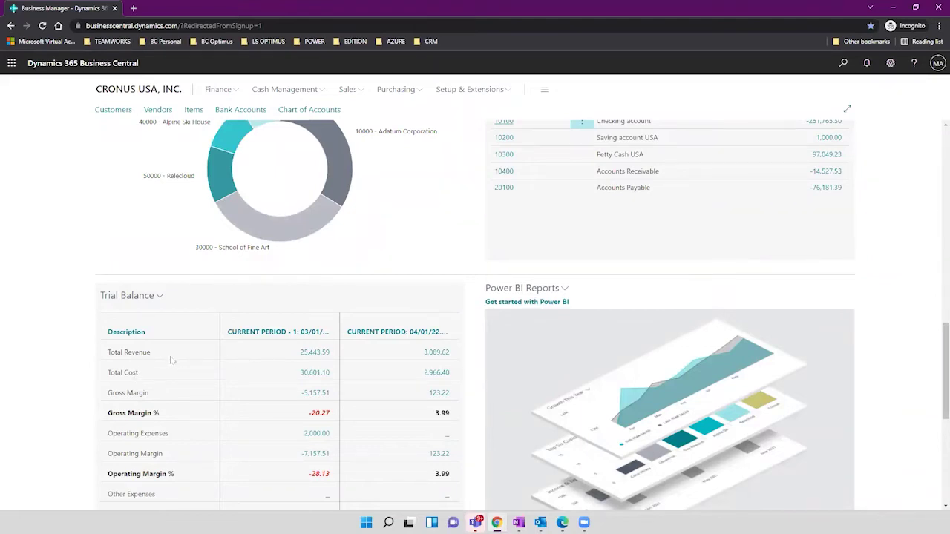
pyautogui.scroll(2, 175, 391)
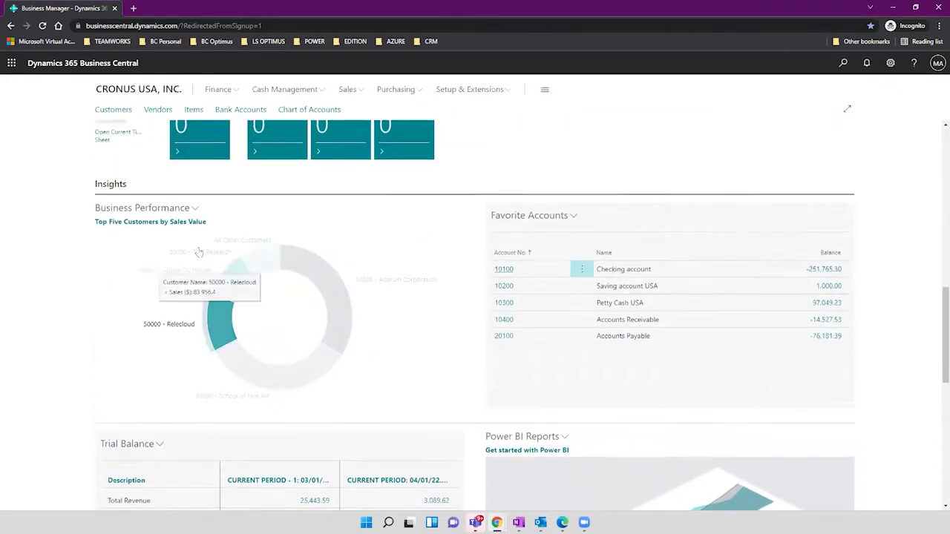
pyautogui.click(197, 210)
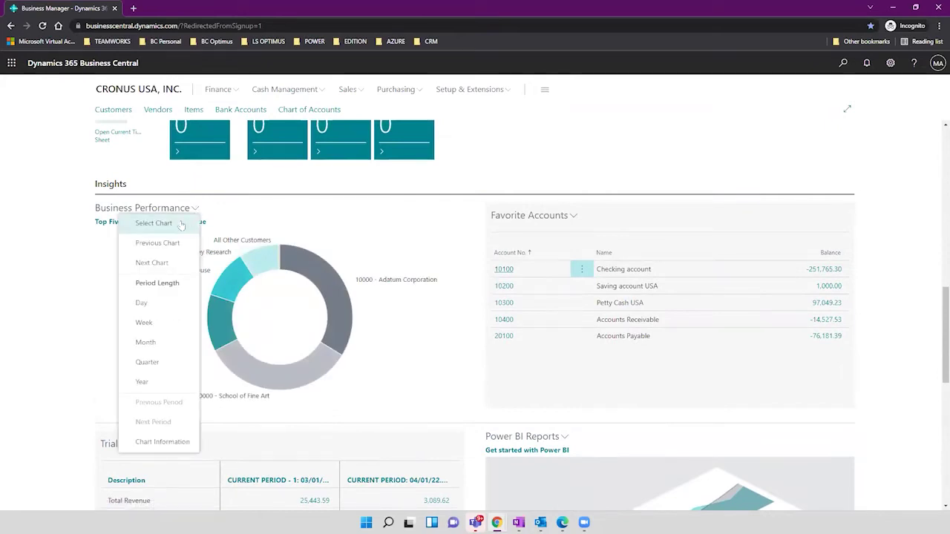
pyautogui.click(183, 224)
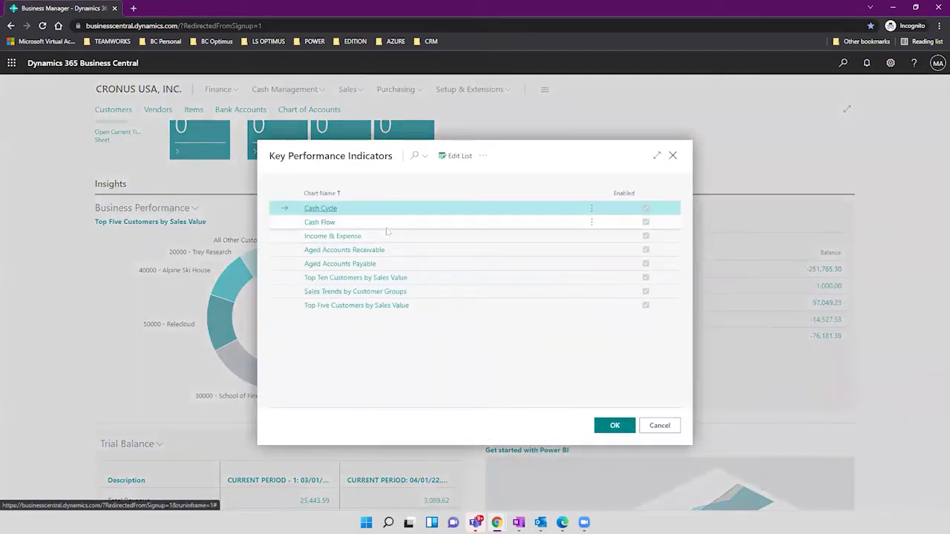
pyautogui.click(386, 235)
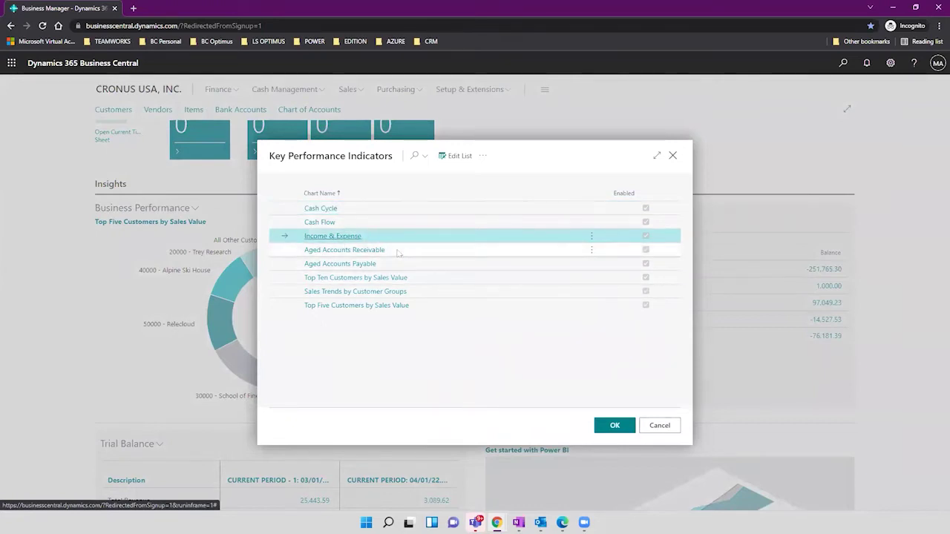
pyautogui.click(398, 252)
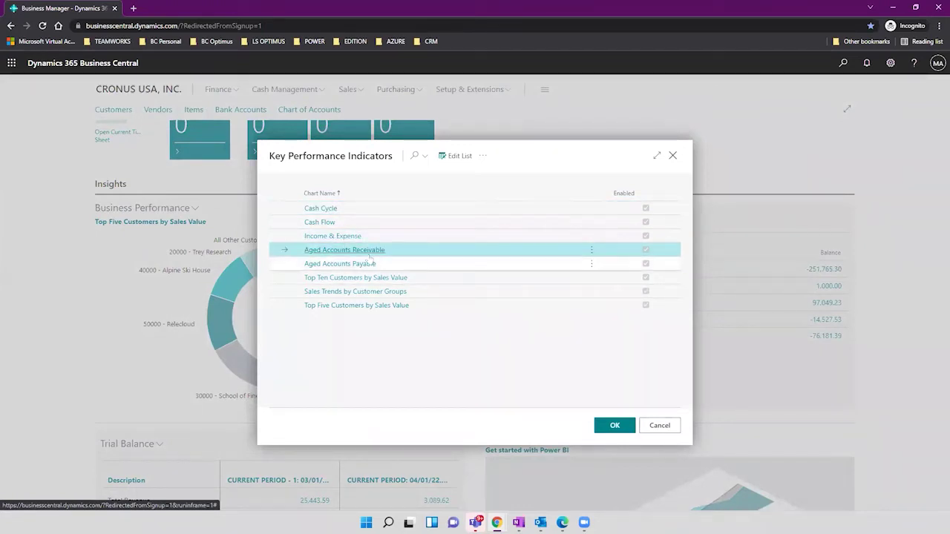
pyautogui.click(379, 265)
pyautogui.click(611, 425)
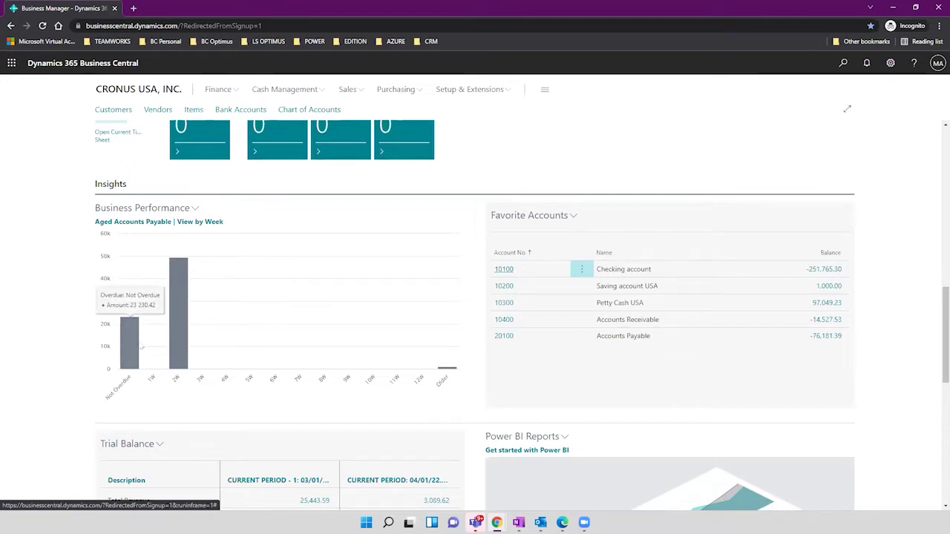
# Inspect the Aged Accounts Payable bars and open the vendor ledger entries behind the 2W overdue bar
pyautogui.moveTo(128, 350)
pyautogui.moveTo(170, 324)
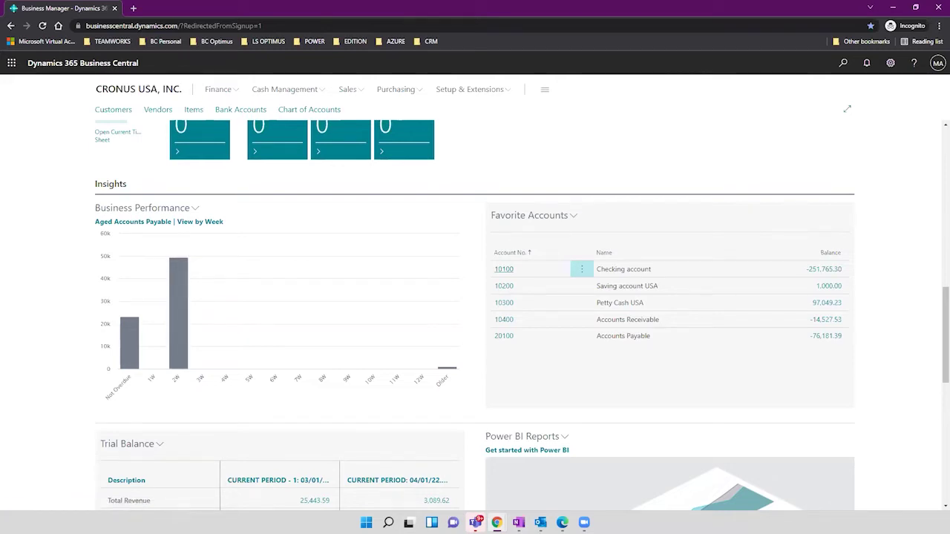
pyautogui.moveTo(178, 285)
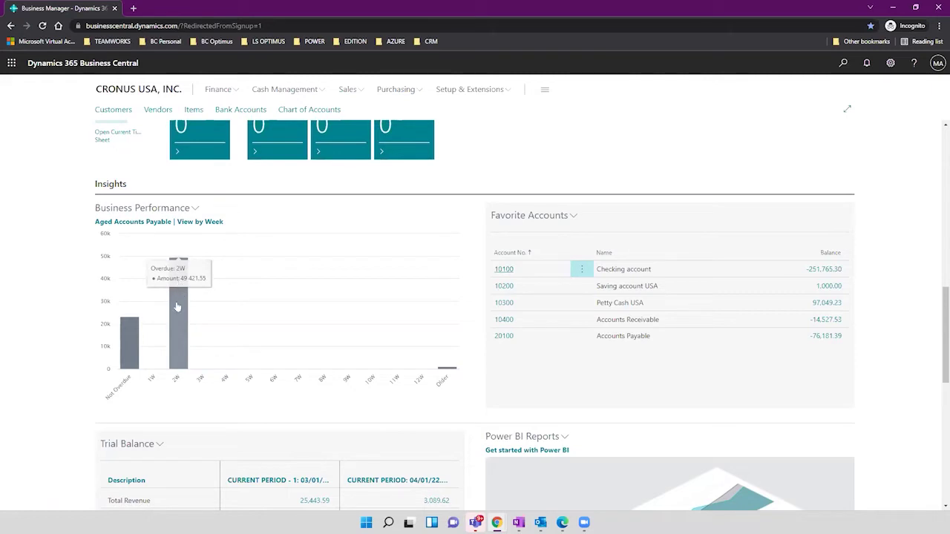
pyautogui.click(179, 306)
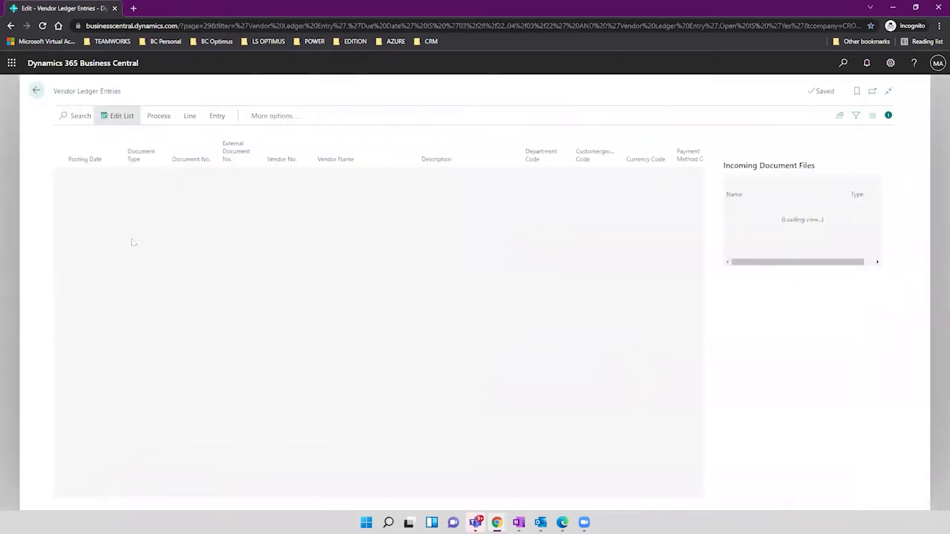
pyautogui.click(35, 90)
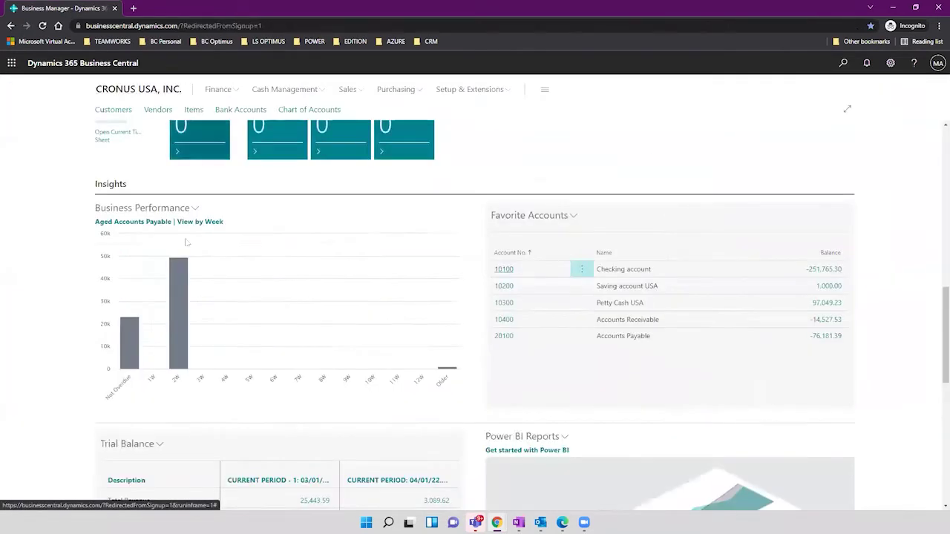
pyautogui.click(181, 303)
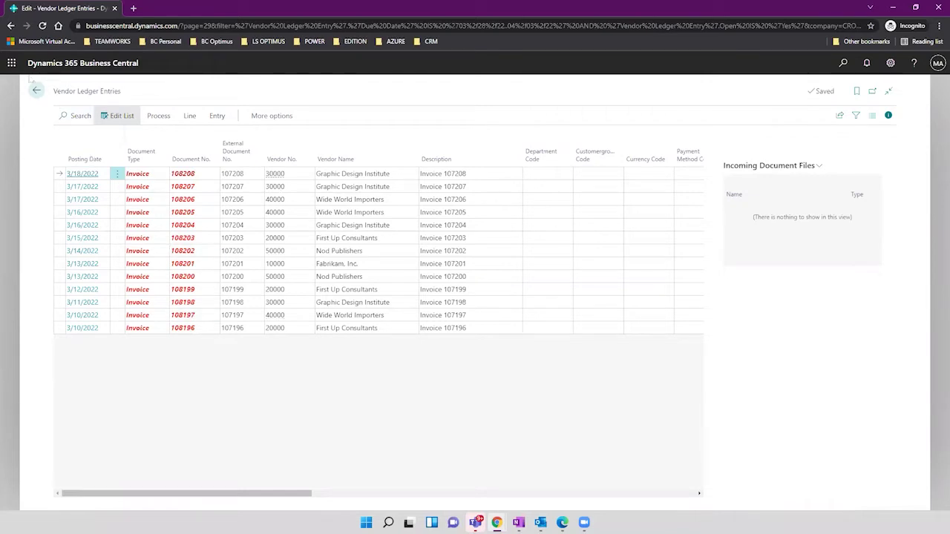
pyautogui.click(12, 64)
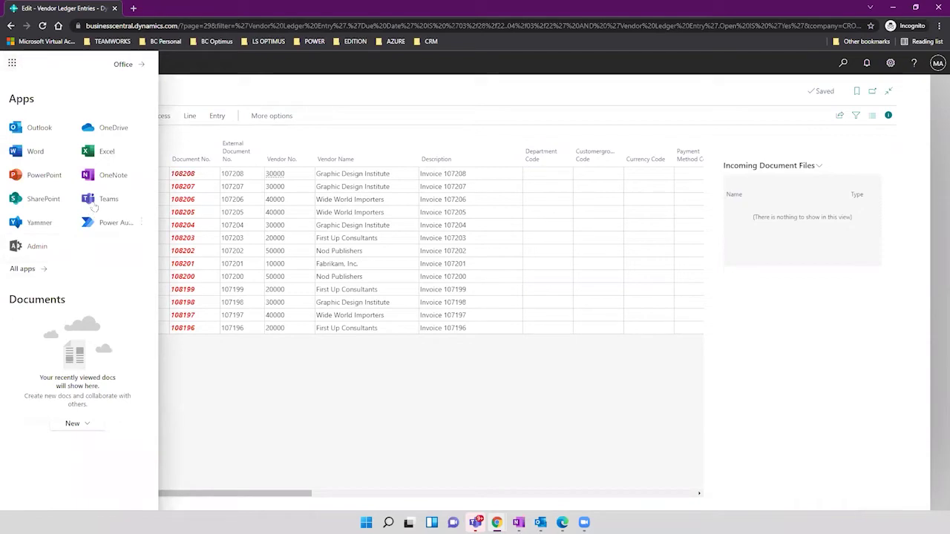
pyautogui.rightClick(37, 271)
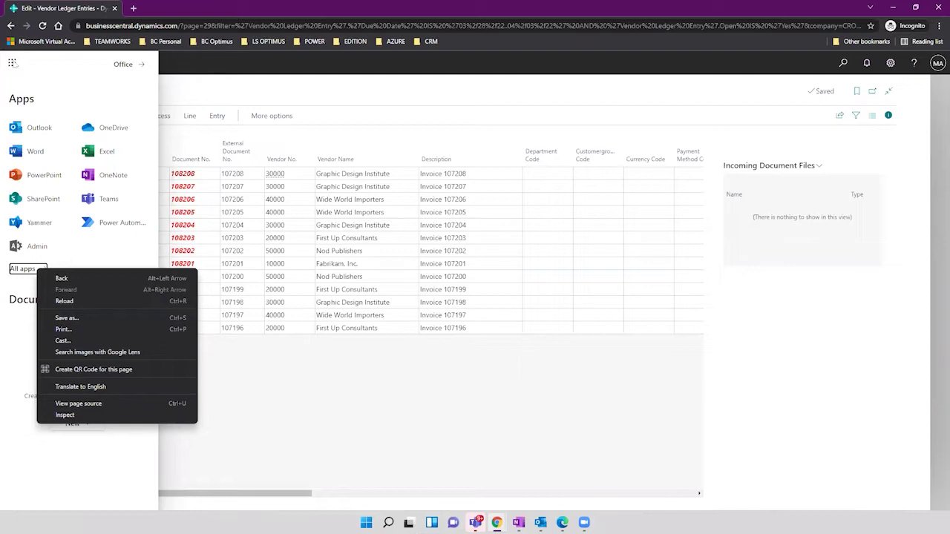
pyautogui.click(13, 64)
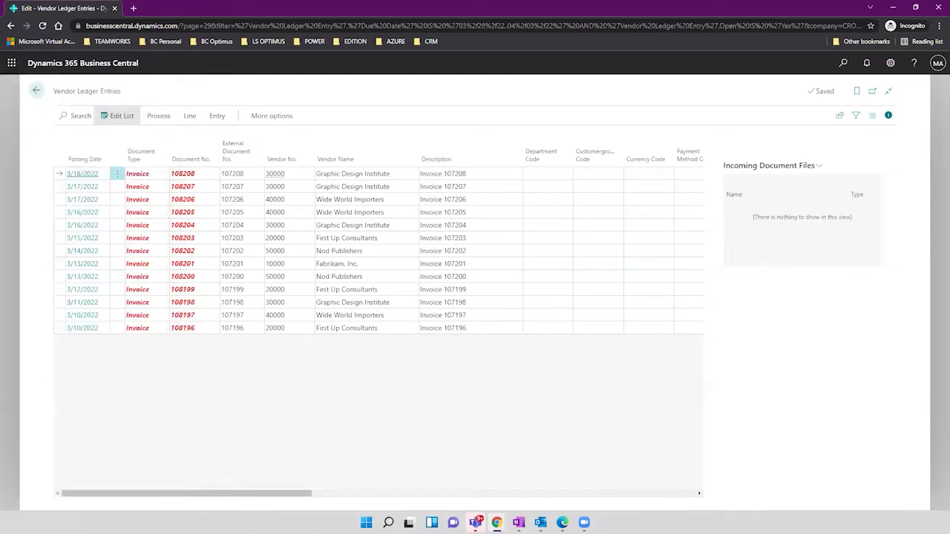
# Return to the home page and change the role to Accountant in My Settings
pyautogui.click(37, 89)
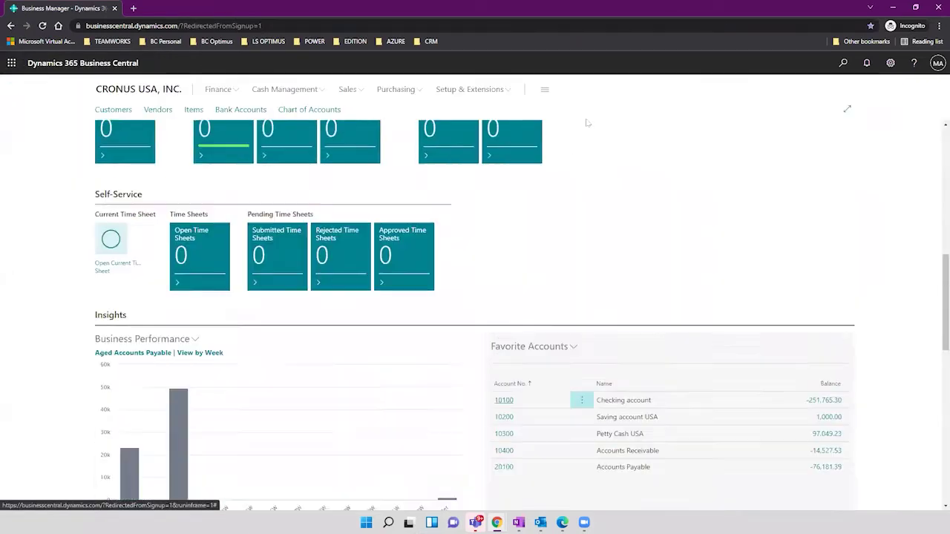
pyautogui.scroll(2, 586, 123)
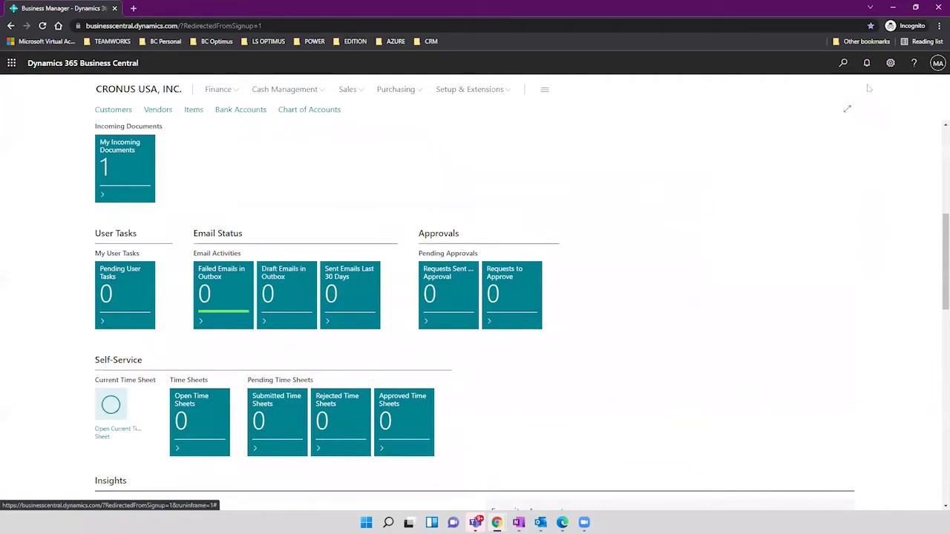
pyautogui.click(891, 62)
pyautogui.click(818, 143)
pyautogui.click(605, 183)
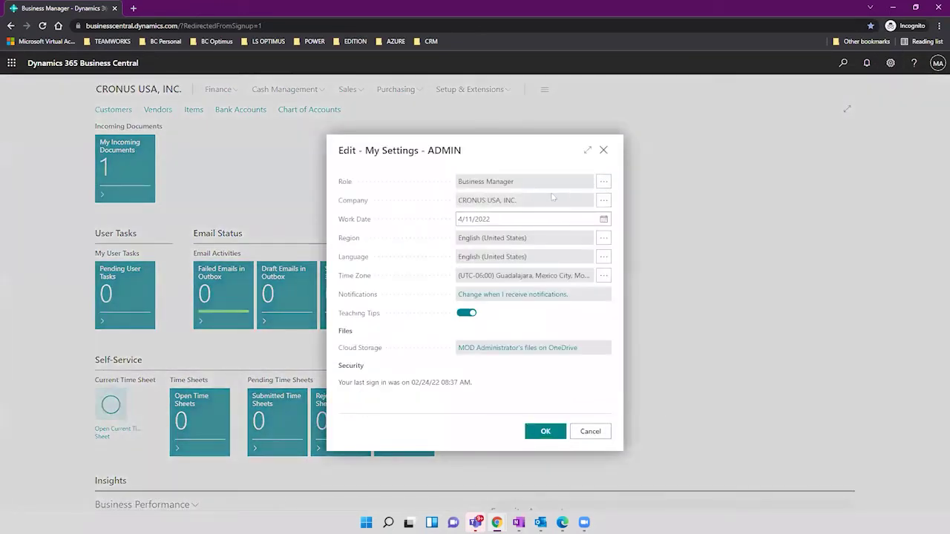
pyautogui.click(403, 226)
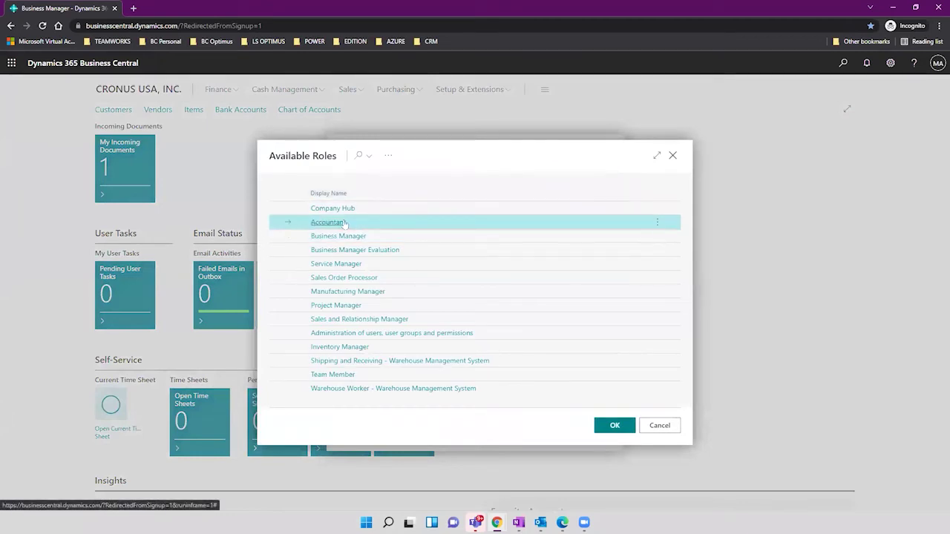
pyautogui.click(608, 425)
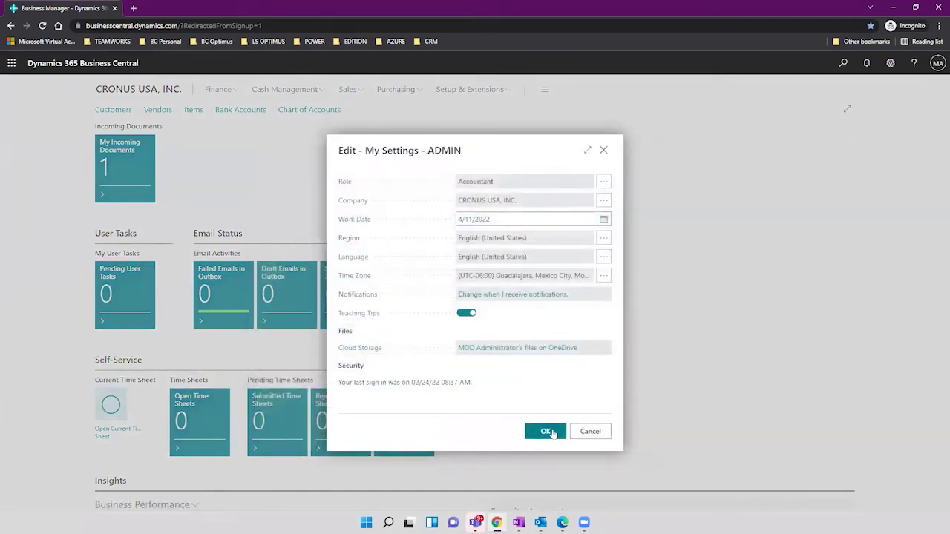
pyautogui.click(550, 431)
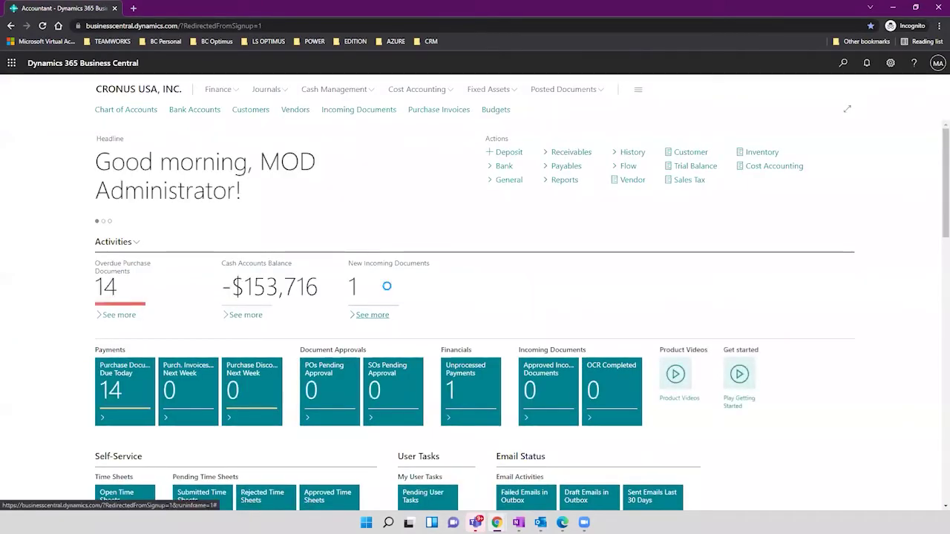
# Open the list of purchase documents due today from the Payments activities on the Accountant home page
pyautogui.scroll(-1, 387, 290)
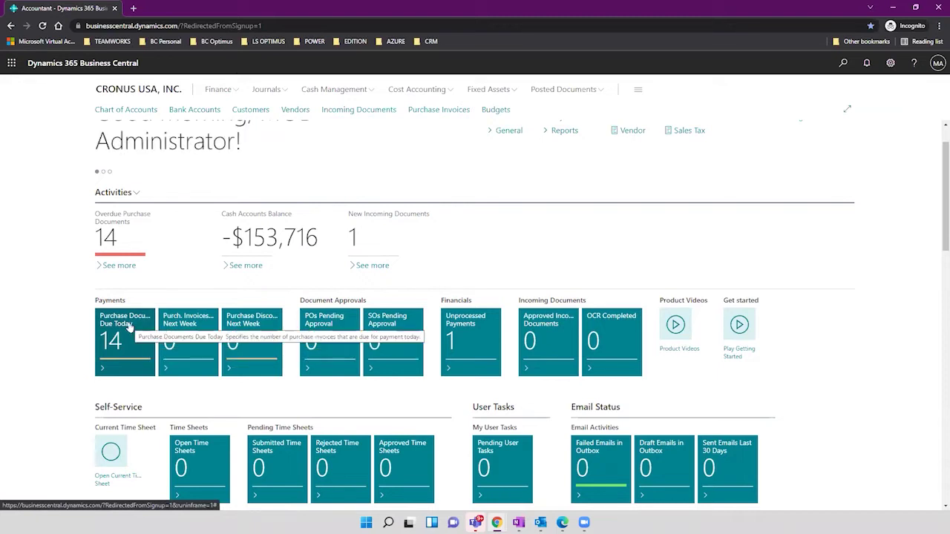
pyautogui.scroll(-2, 130, 329)
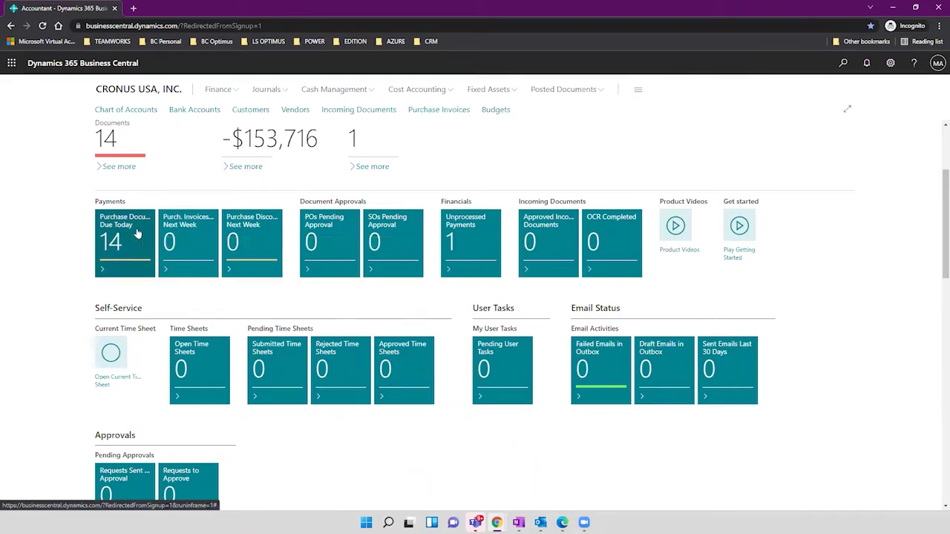
pyautogui.click(135, 227)
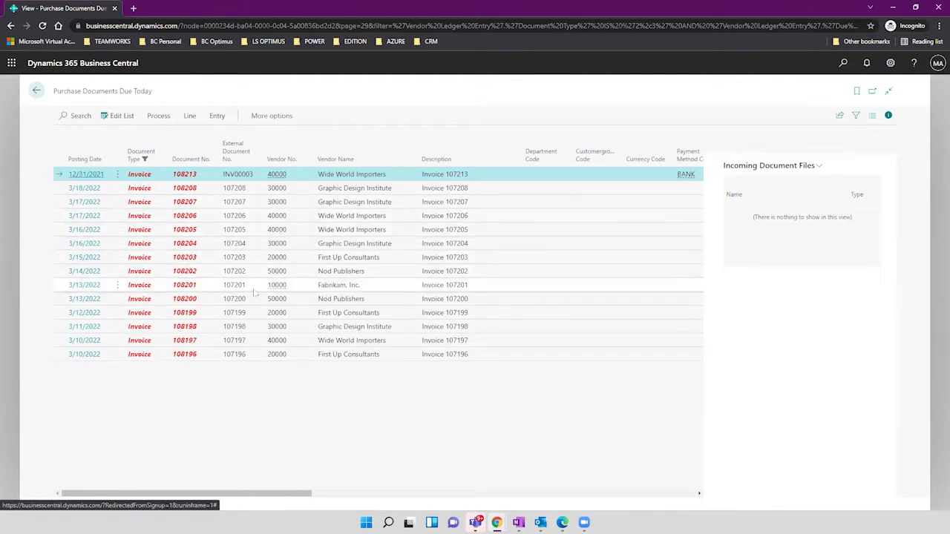
# Return to the Accountant home page and review My Accounts, My Vendors and the performance charts in the Insights section
pyautogui.moveTo(275, 494)
pyautogui.mouseDown()
pyautogui.moveTo(367, 492)
pyautogui.moveTo(275, 493)
pyautogui.mouseUp()
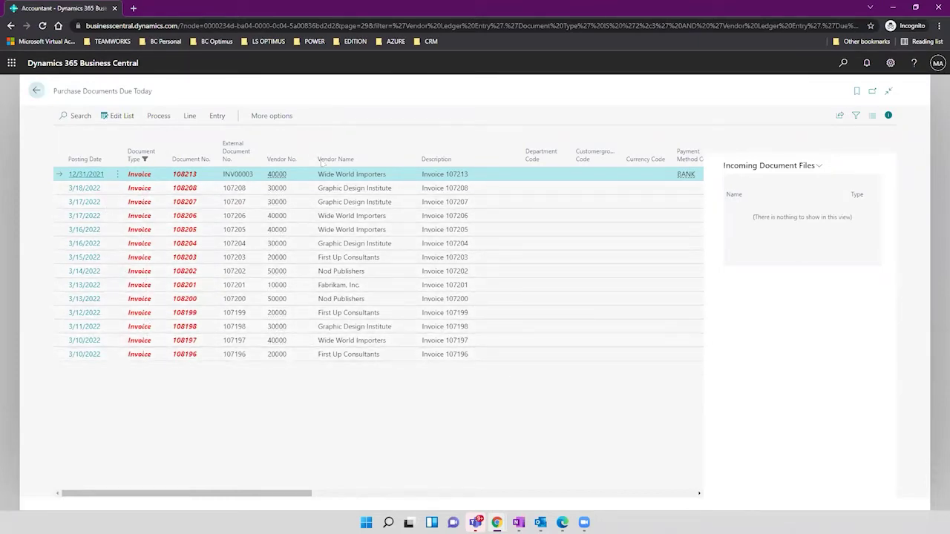
pyautogui.click(37, 91)
pyautogui.scroll(-2, 414, 182)
pyautogui.scroll(-3, 413, 183)
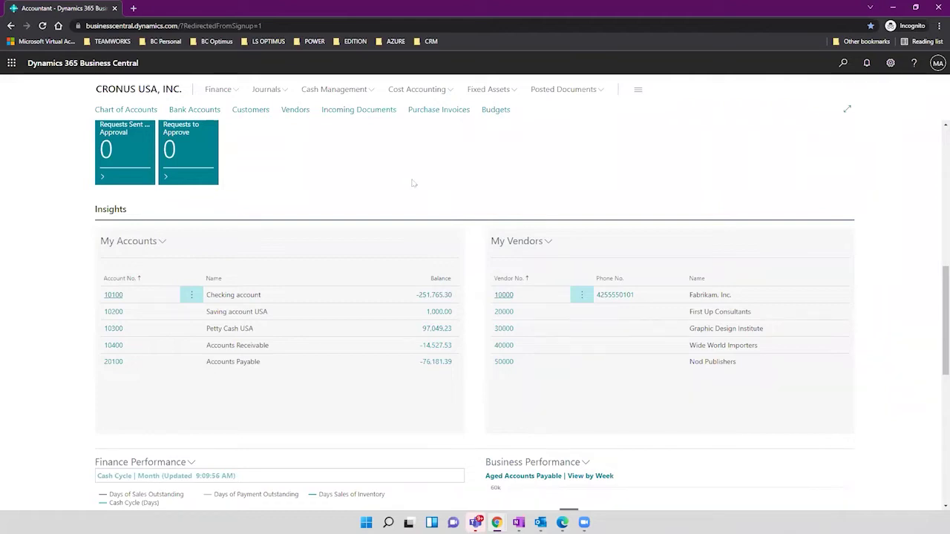
pyautogui.scroll(-3, 414, 184)
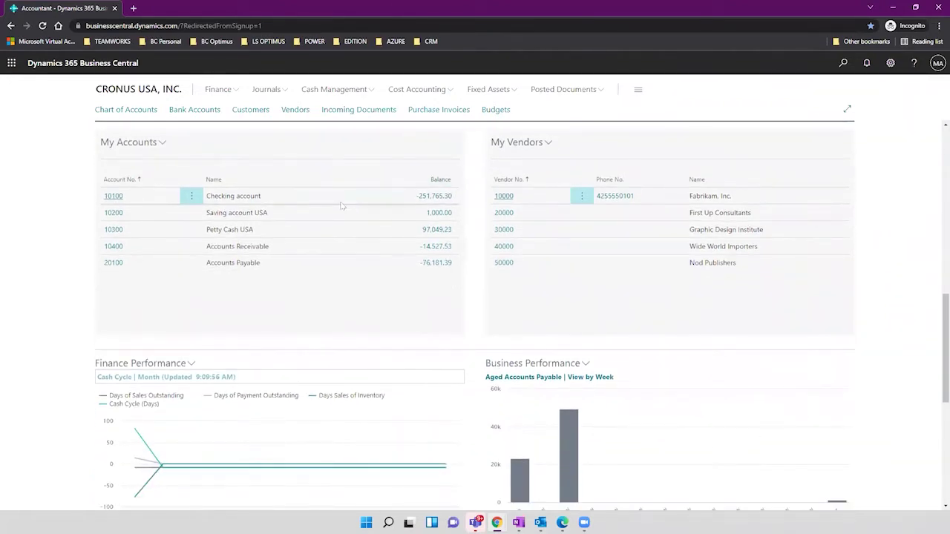
pyautogui.scroll(-2, 341, 206)
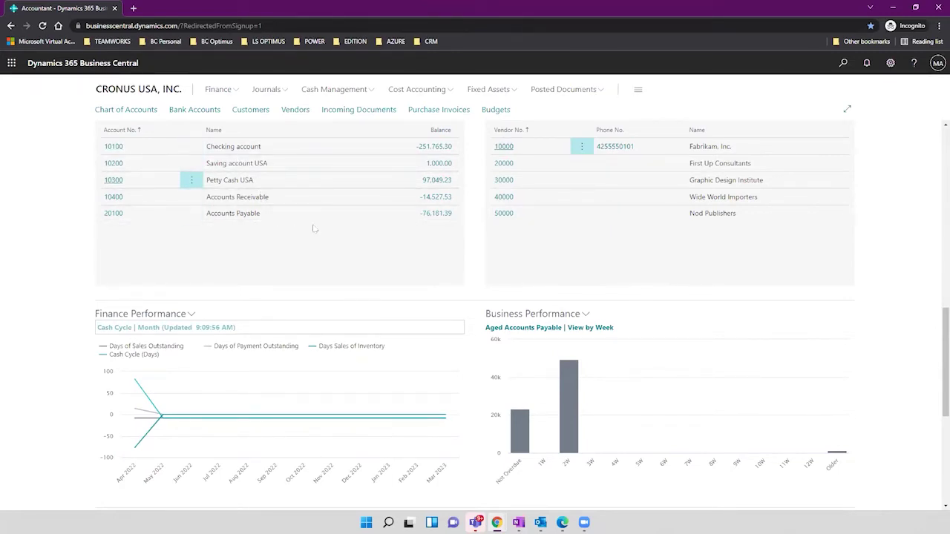
pyautogui.scroll(-2, 315, 228)
pyautogui.scroll(3, 315, 223)
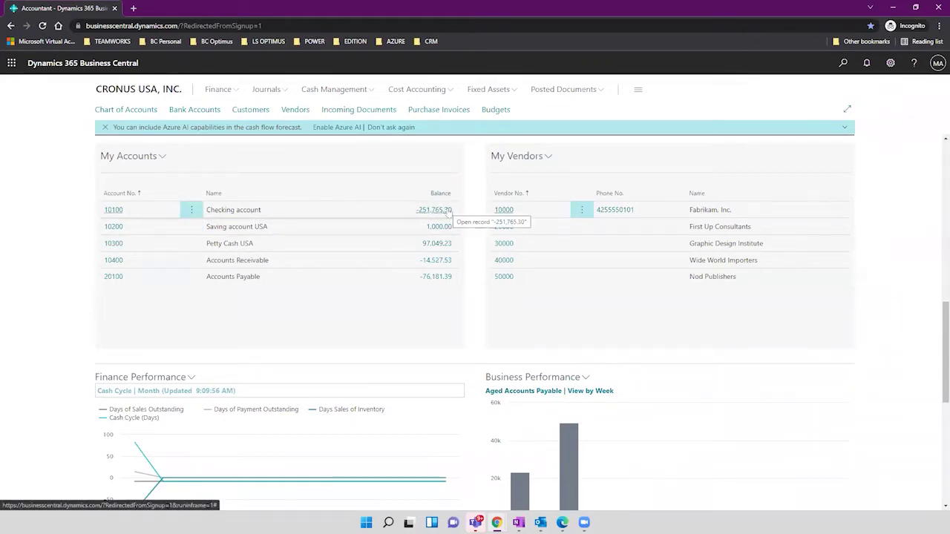
# Examine the Cash Flow Forecast chart at a larger zoom and inspect its Apr 2022 and May 2022 breakdowns
pyautogui.scroll(-4, 449, 211)
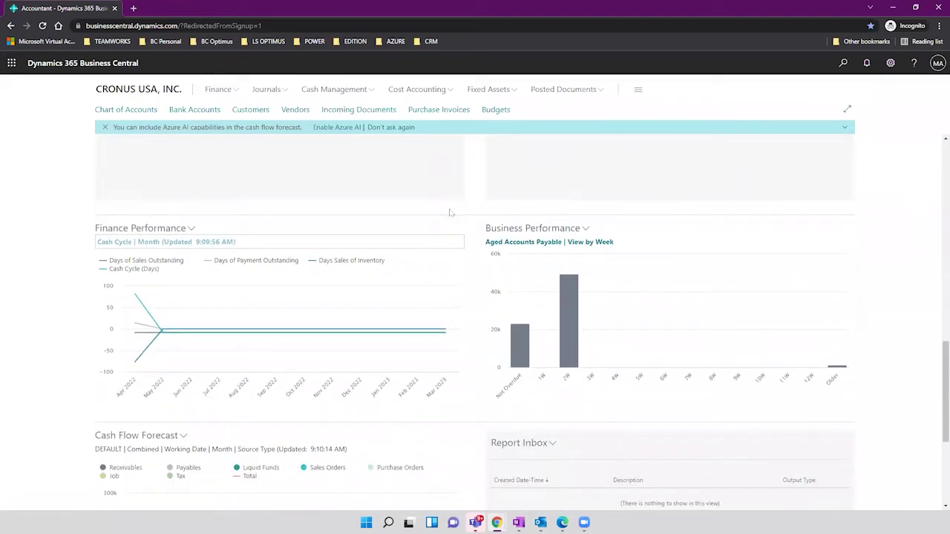
pyautogui.scroll(-3, 449, 213)
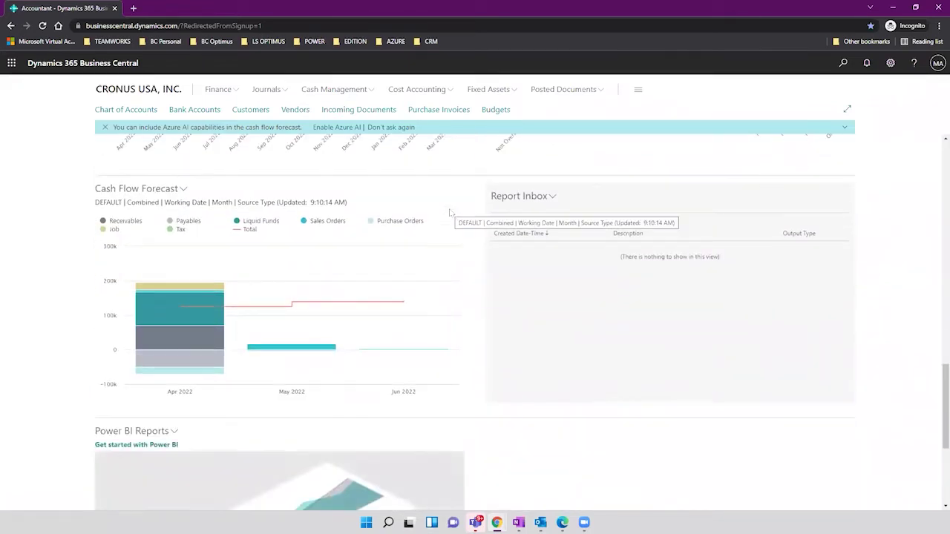
pyautogui.scroll(-1, 449, 213)
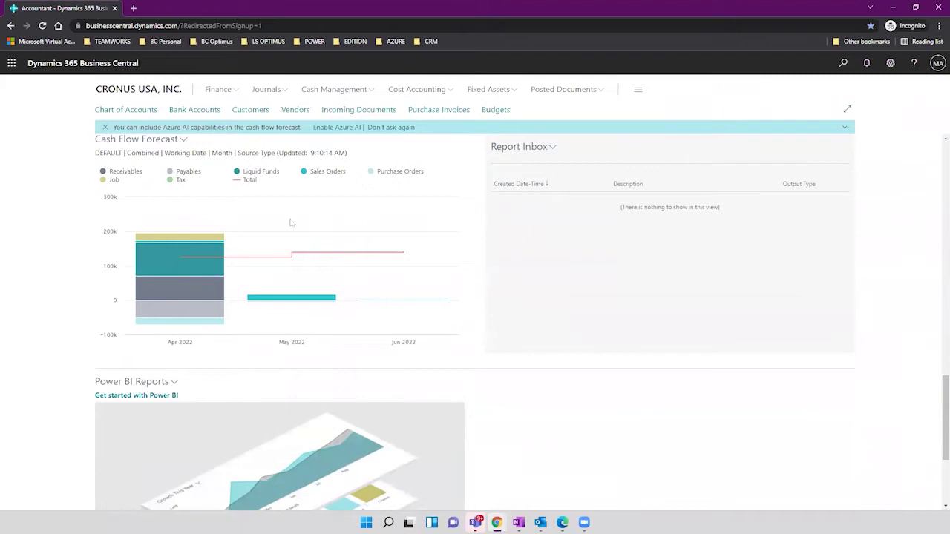
pyautogui.scroll(1, 282, 219)
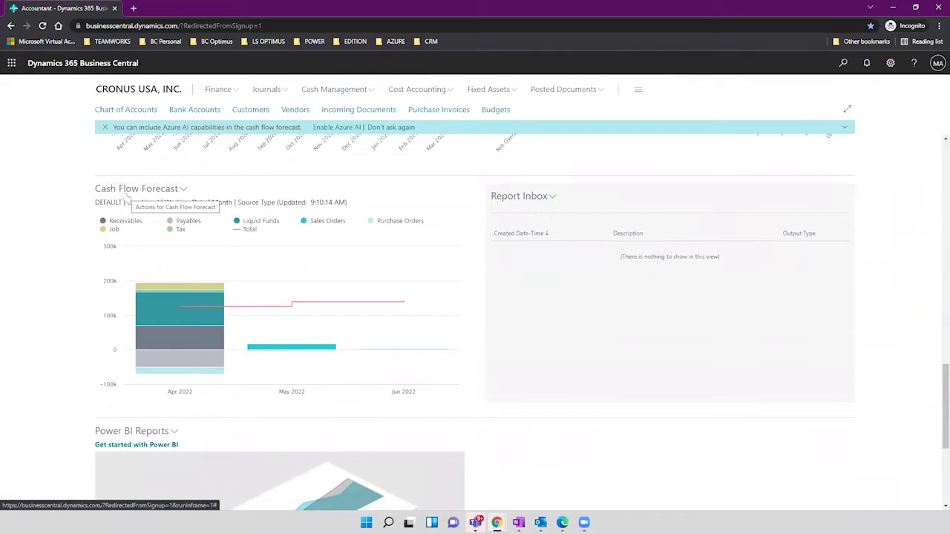
pyautogui.moveTo(152, 288)
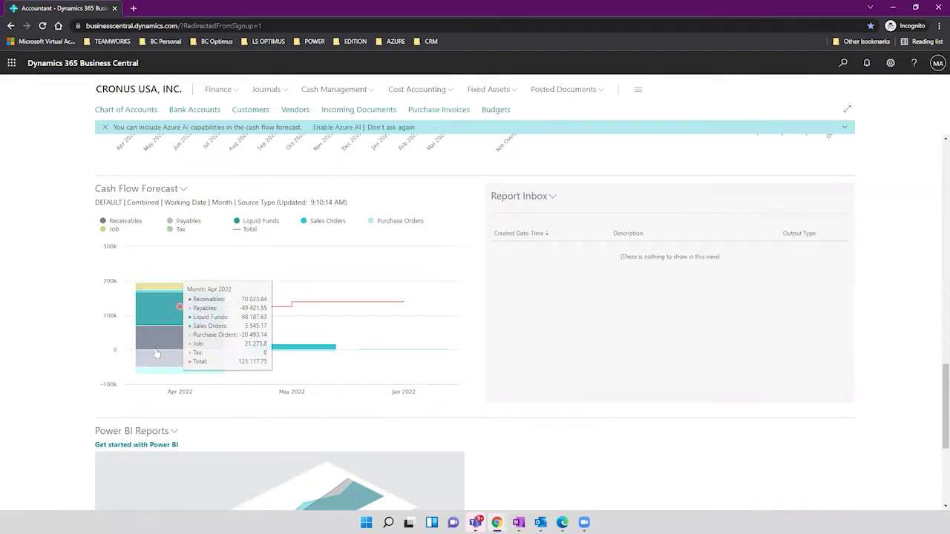
pyautogui.hotkey('ctrl', '+')
pyautogui.hotkey('ctrl', '+')
pyautogui.hotkey('ctrl', '+')
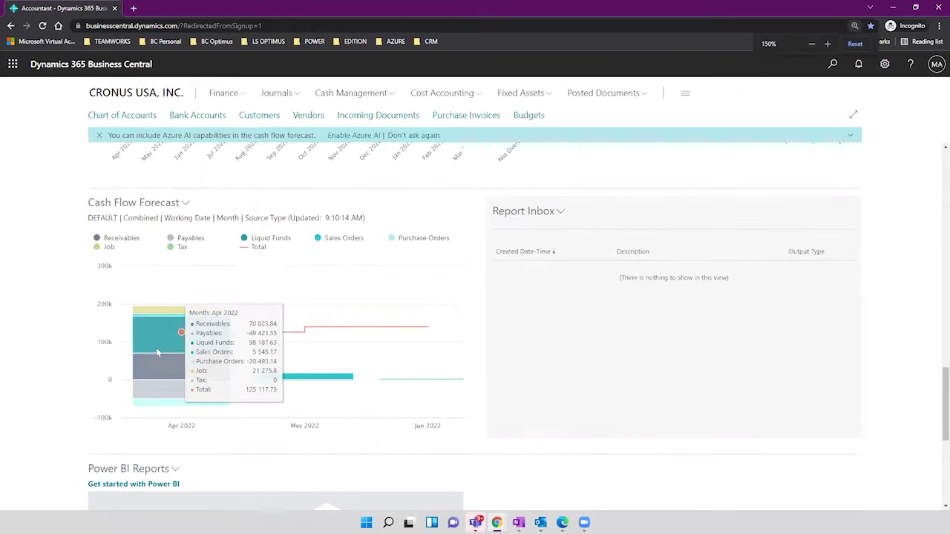
pyautogui.scroll(-2, 164, 345)
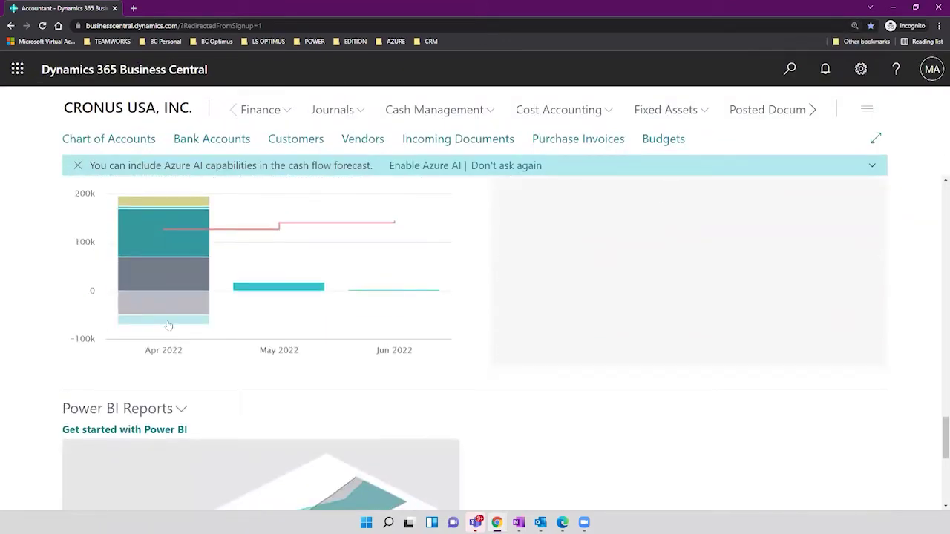
pyautogui.scroll(1, 159, 334)
pyautogui.moveTo(159, 334)
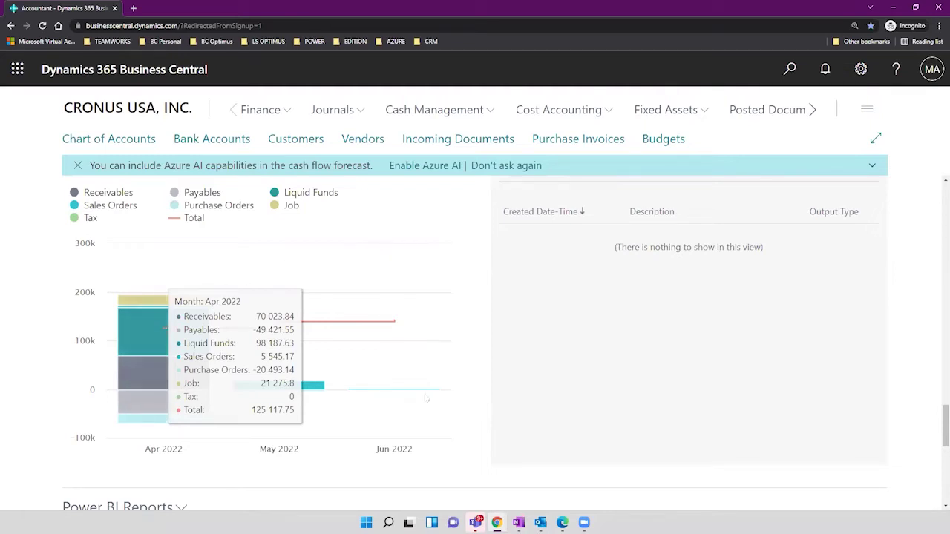
pyautogui.moveTo(295, 370)
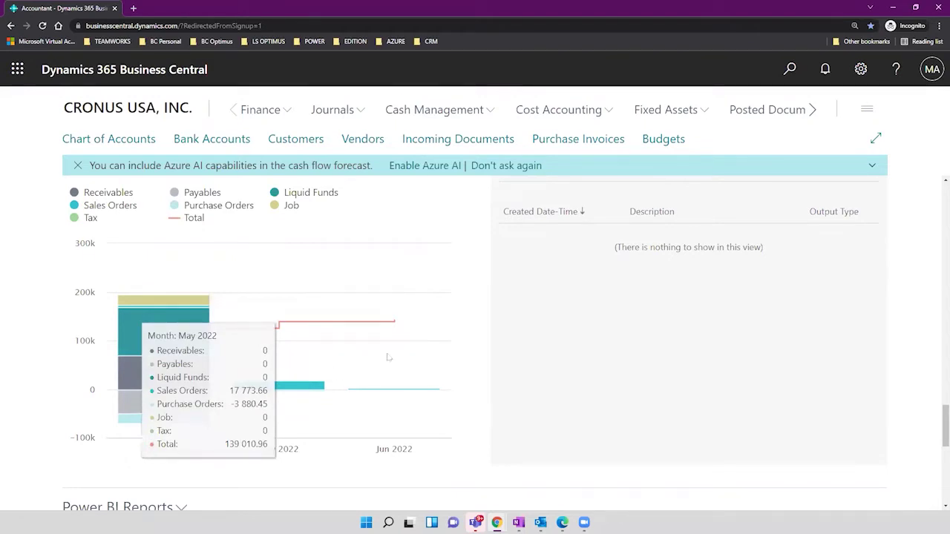
pyautogui.moveTo(184, 324)
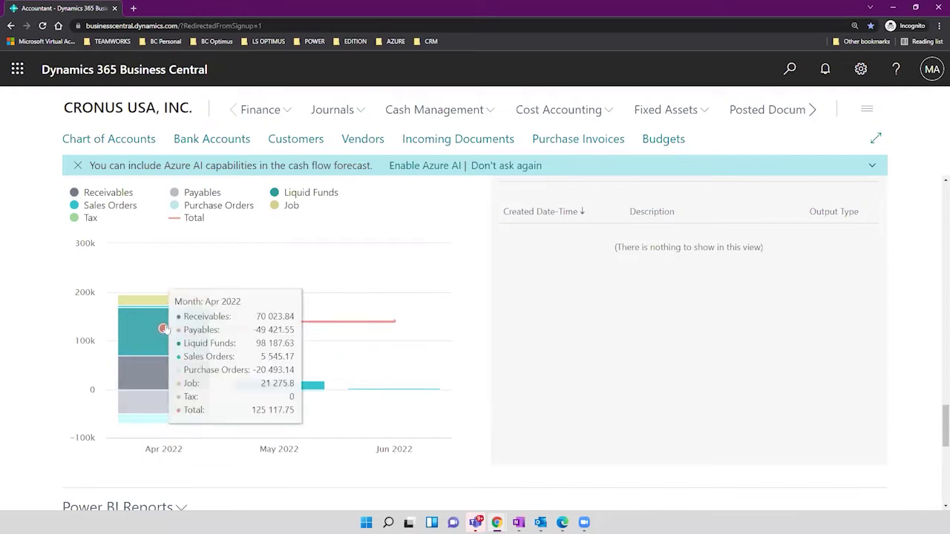
# Reduce the page zoom and look over the Payables and Vendor actions on the Accountant home page
pyautogui.hotkey('ctrl', '-')
pyautogui.hotkey('ctrl', '-')
pyautogui.hotkey('ctrl', '+')
pyautogui.scroll(10, 223, 304)
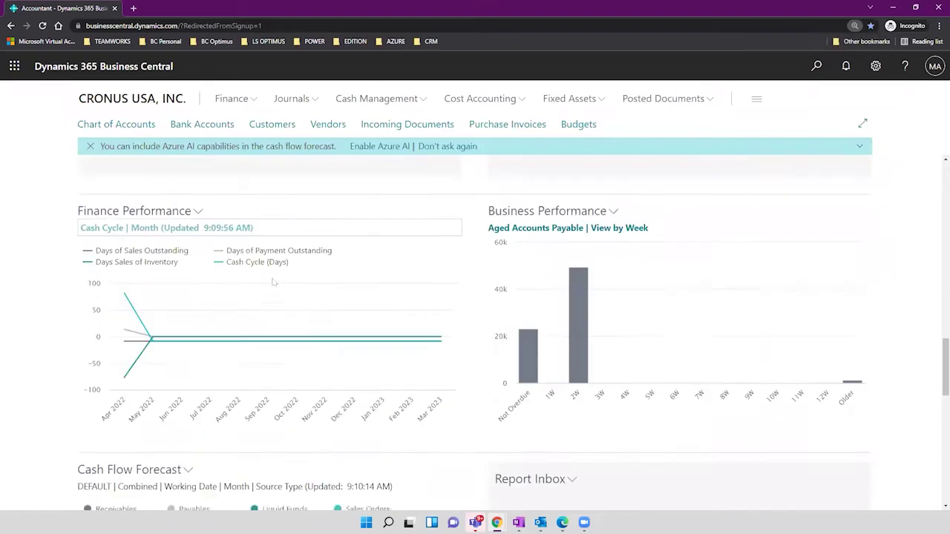
pyautogui.scroll(8, 431, 231)
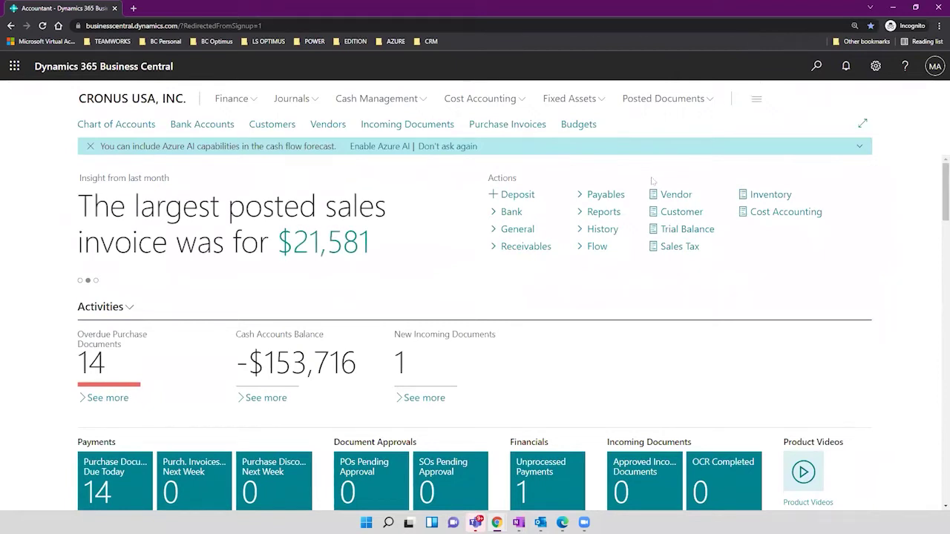
pyautogui.click(630, 197)
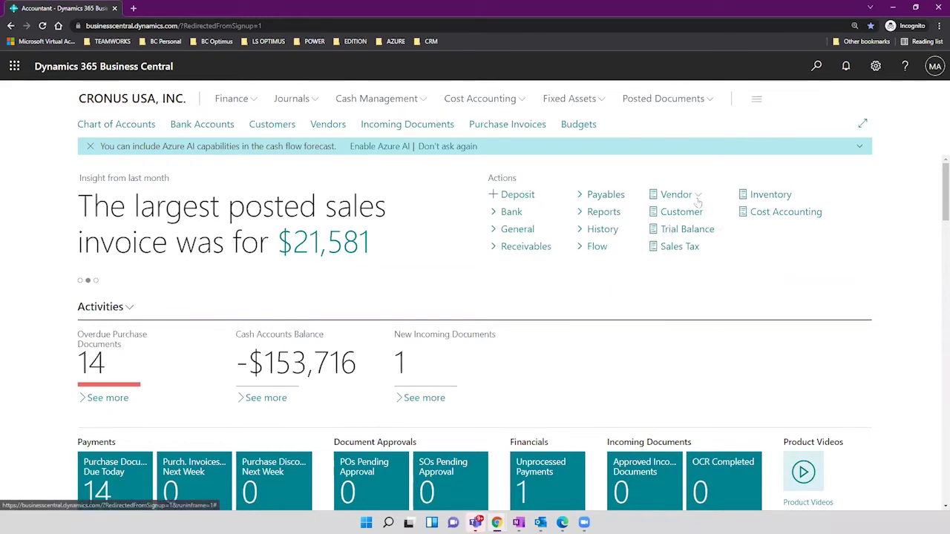
# Try searching for the report with "aging" and with "payables aging"
pyautogui.click(815, 67)
pyautogui.write('aging')
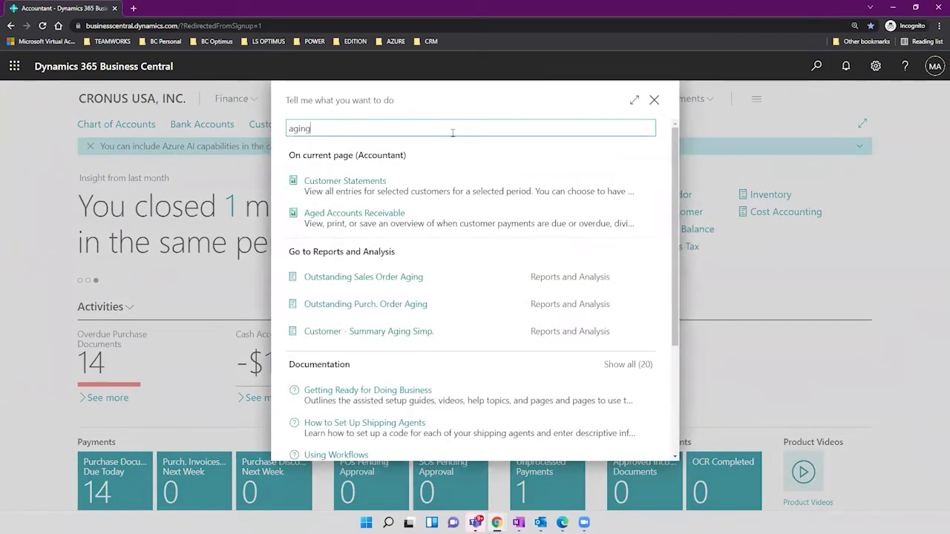
pyautogui.press('BackSpace')
pyautogui.press('BackSpace')
pyautogui.press('BackSpace')
pyautogui.write('p')
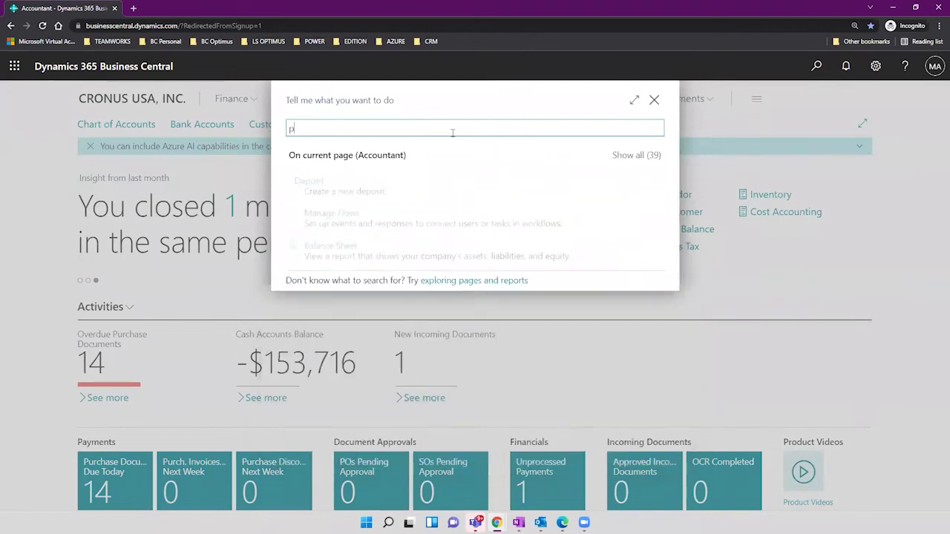
pyautogui.write('ayables aging')
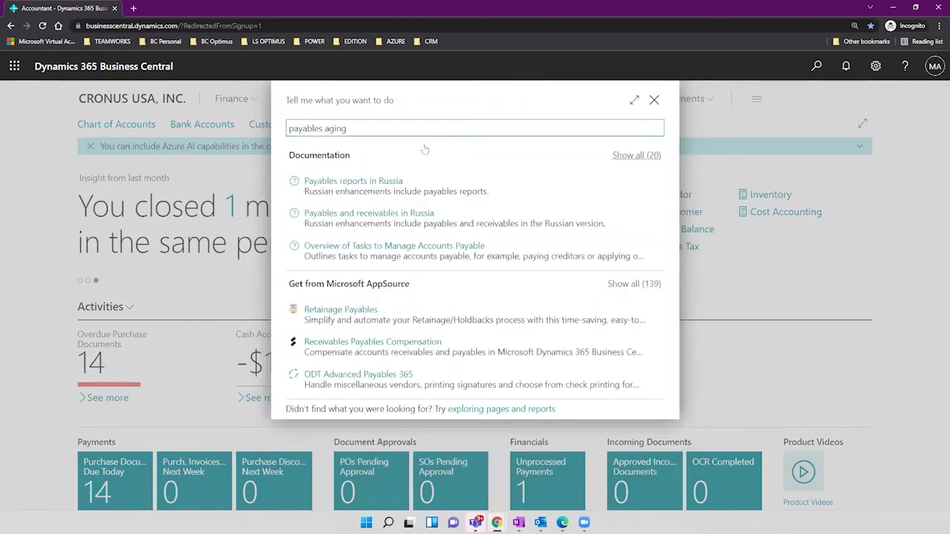
# Shorten the search to "payables" and open the Aged Accounts Payable report from the results
pyautogui.press('BackSpace')
pyautogui.press('BackSpace')
pyautogui.press('BackSpace')
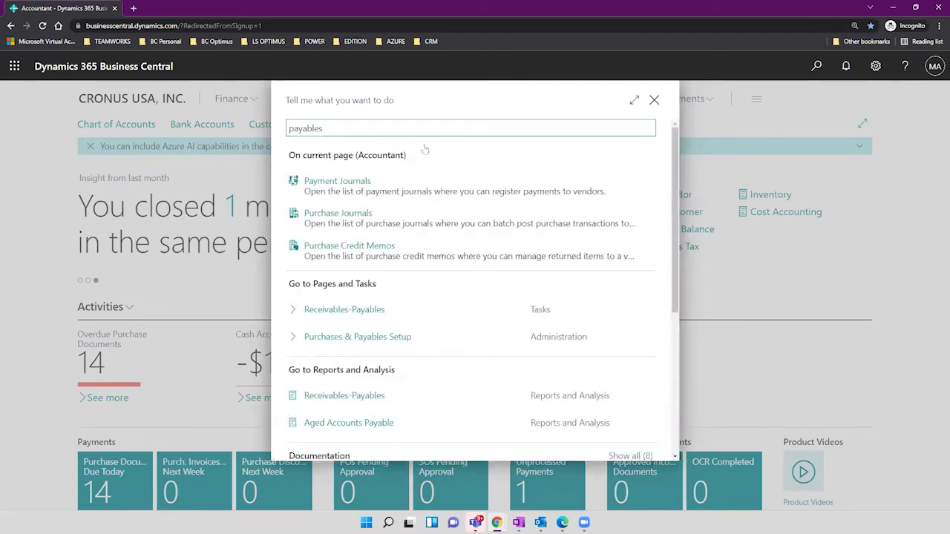
pyautogui.scroll(-3, 422, 223)
pyautogui.scroll(3, 422, 222)
pyautogui.moveTo(330, 128); pyautogui.dragTo(287, 128)
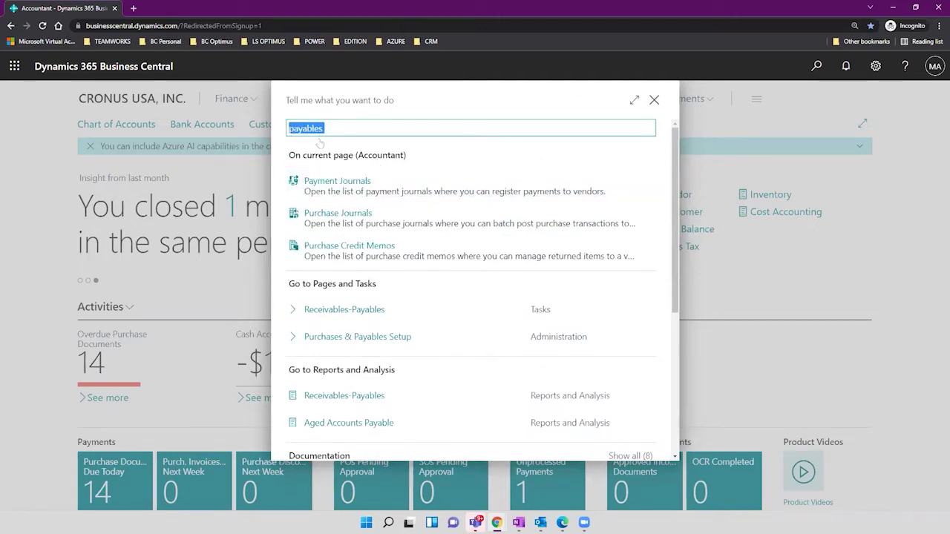
pyautogui.scroll(-2, 341, 245)
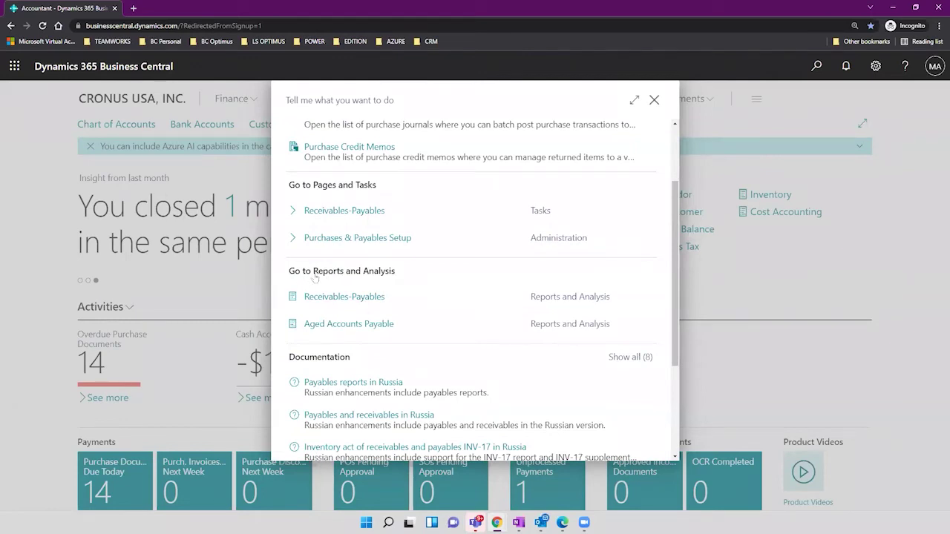
pyautogui.scroll(3, 316, 274)
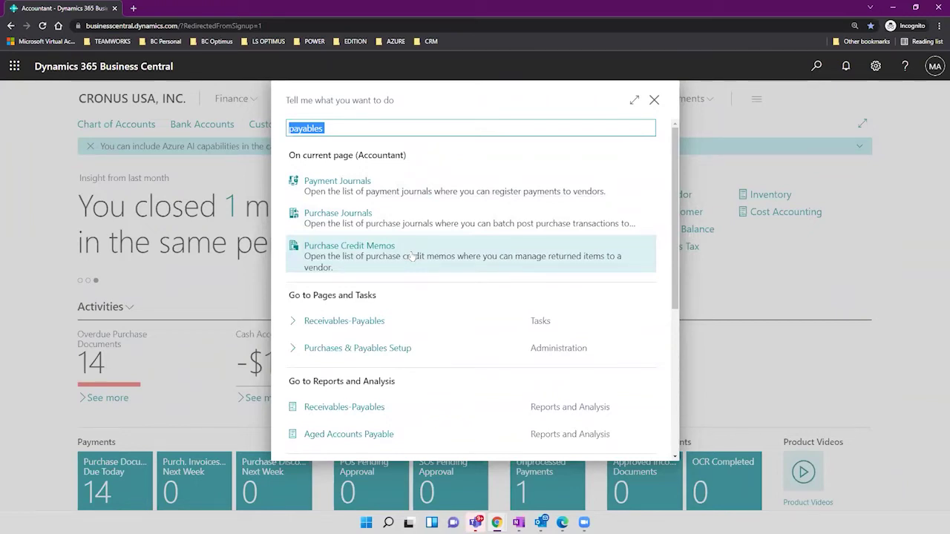
pyautogui.scroll(-1, 412, 256)
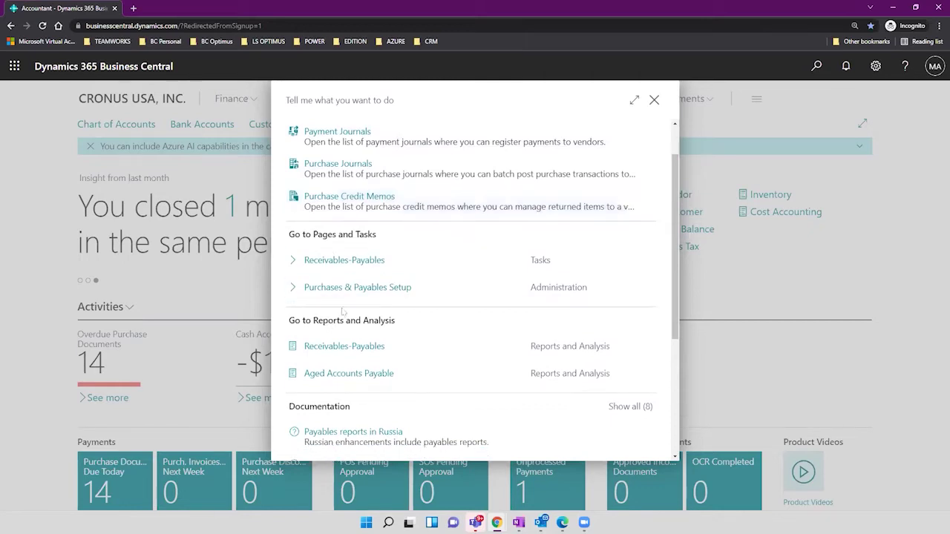
pyautogui.scroll(-1, 343, 312)
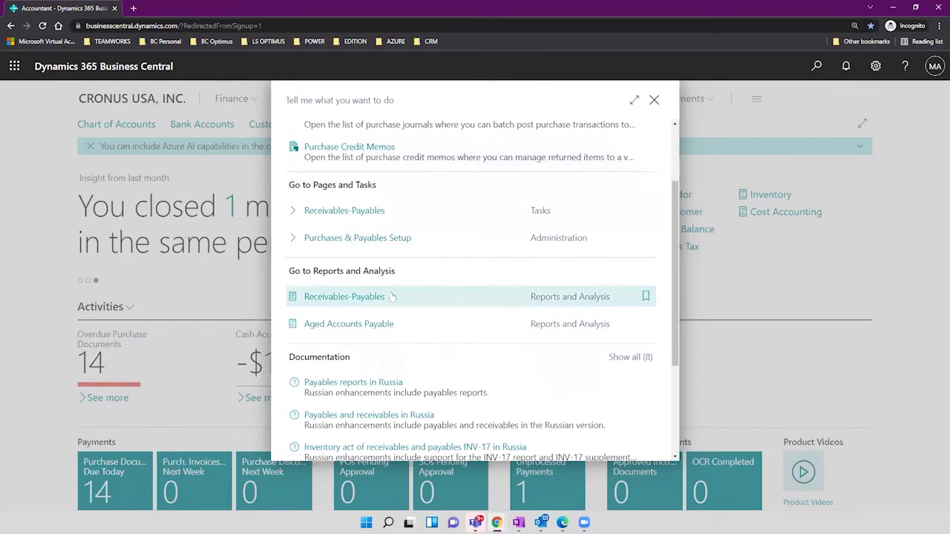
pyautogui.click(362, 327)
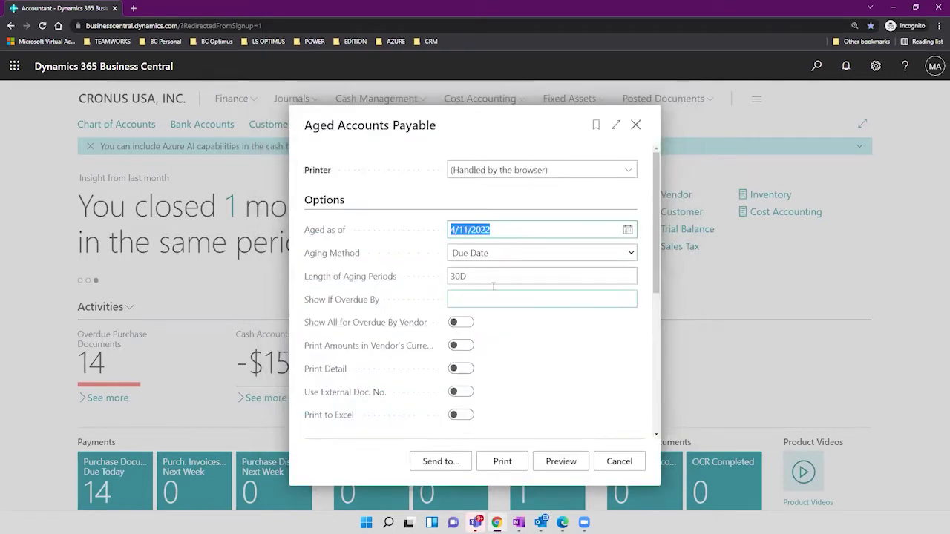
# Set the report's Aged as of date to 2/24/2022
pyautogui.click(497, 233)
pyautogui.moveTo(332, 236)
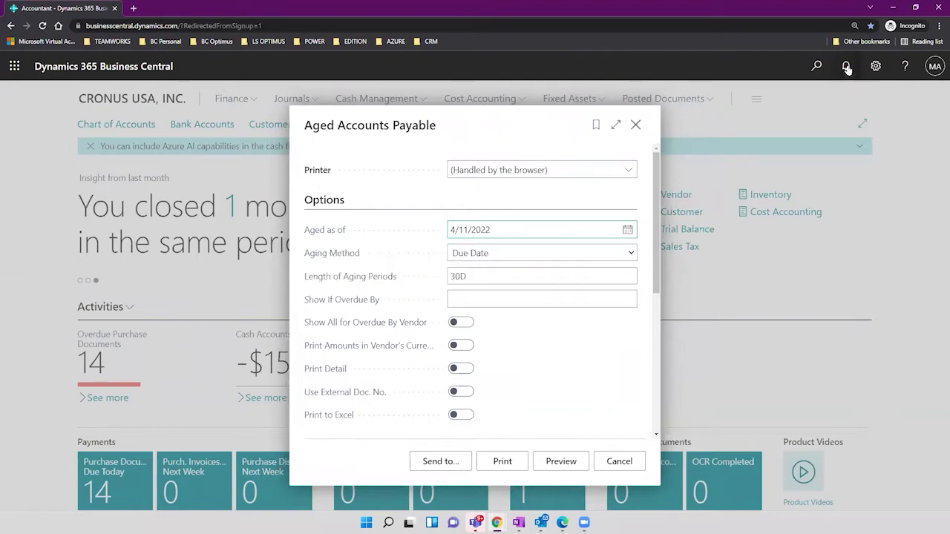
pyautogui.click(627, 230)
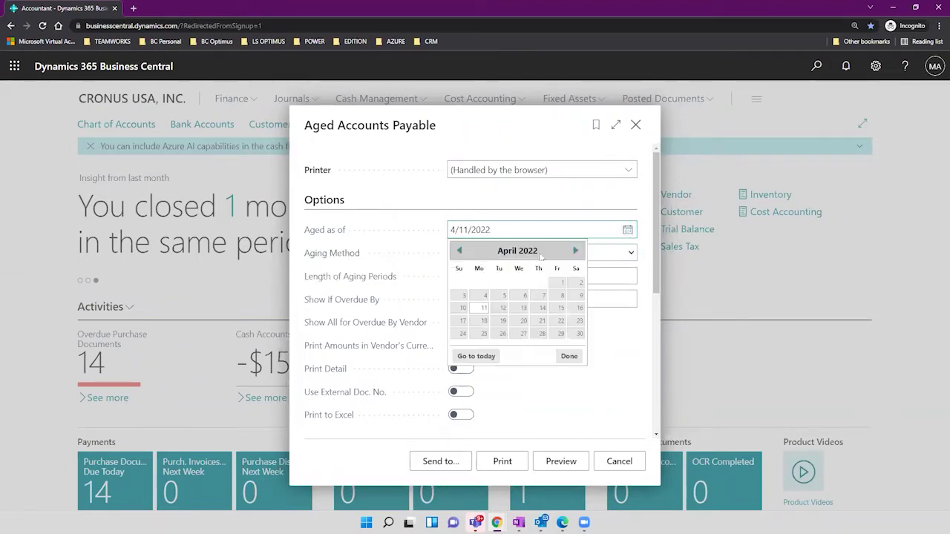
pyautogui.click(457, 252)
pyautogui.click(457, 252)
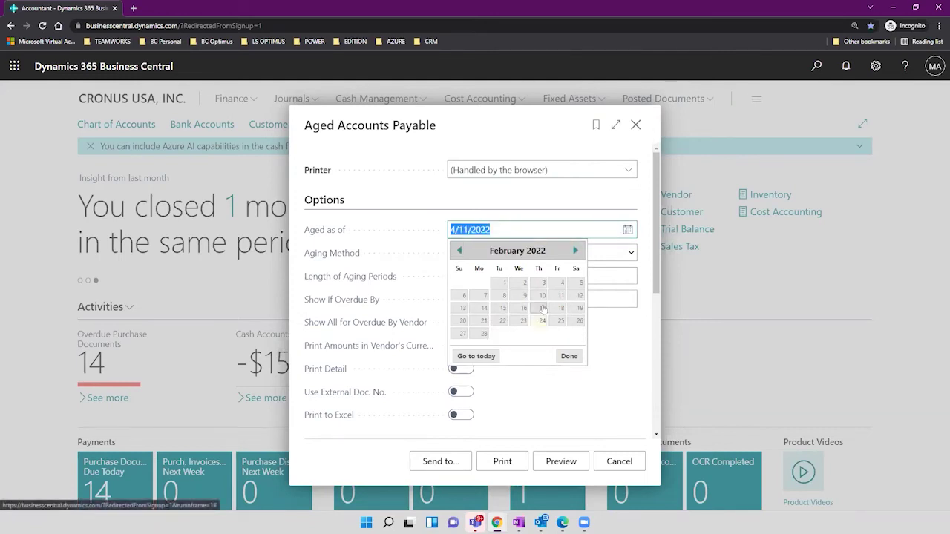
pyautogui.click(542, 320)
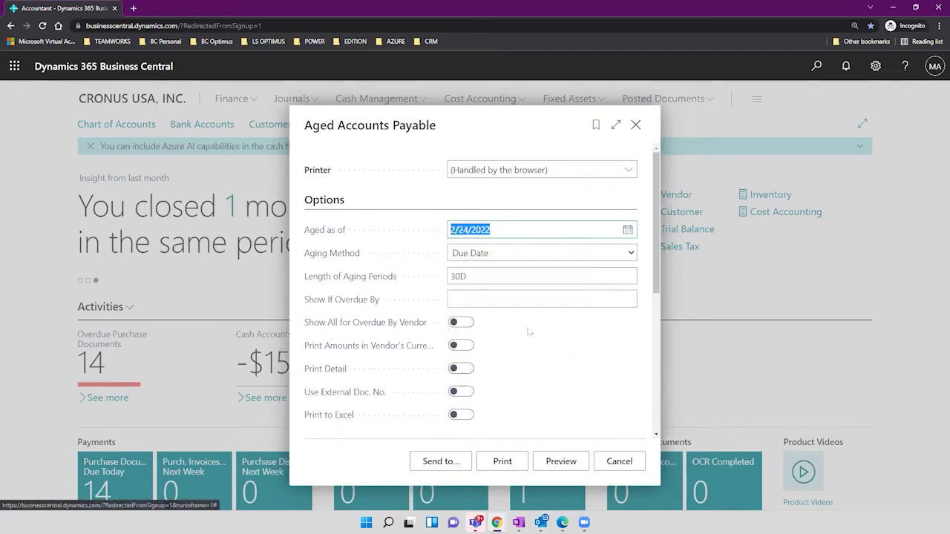
# Check the available Aging Method choices, keep Due Date, and review the remaining report options
pyautogui.click(479, 256)
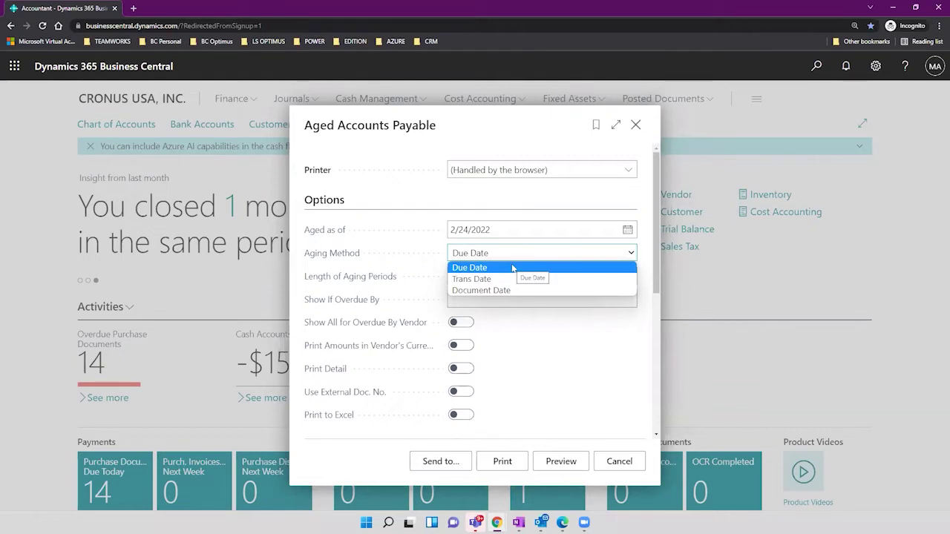
pyautogui.click(545, 333)
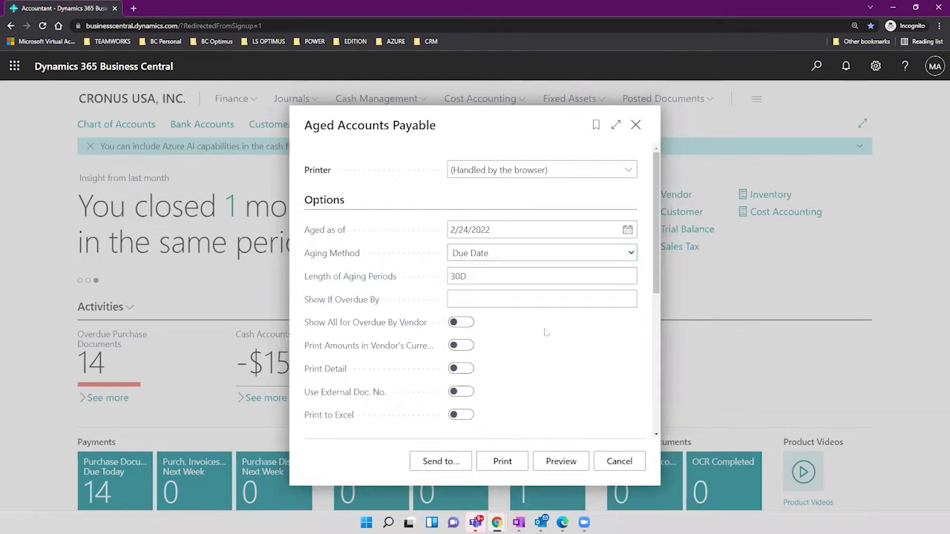
pyautogui.scroll(-1, 546, 331)
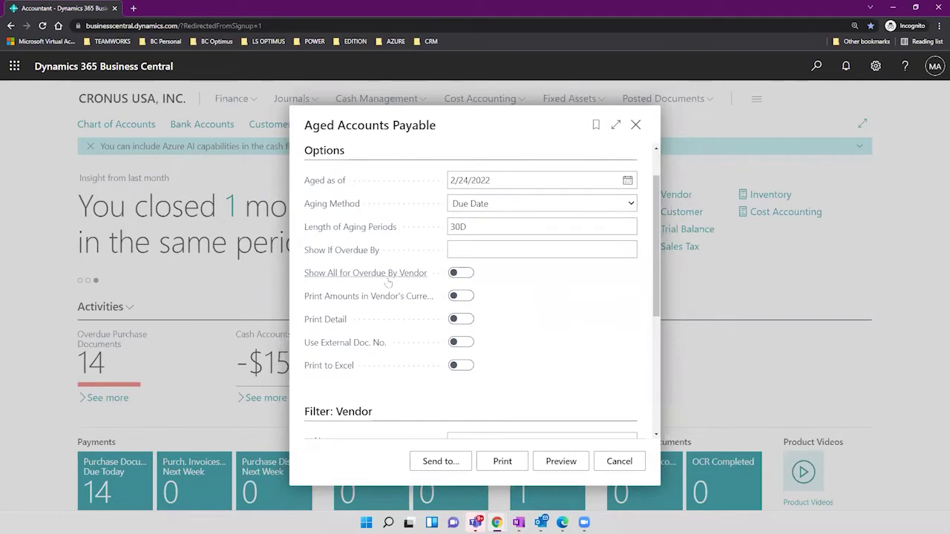
# Turn on Print Detail and Use External Doc. No. in the Aged Accounts Payable report options
pyautogui.moveTo(387, 283)
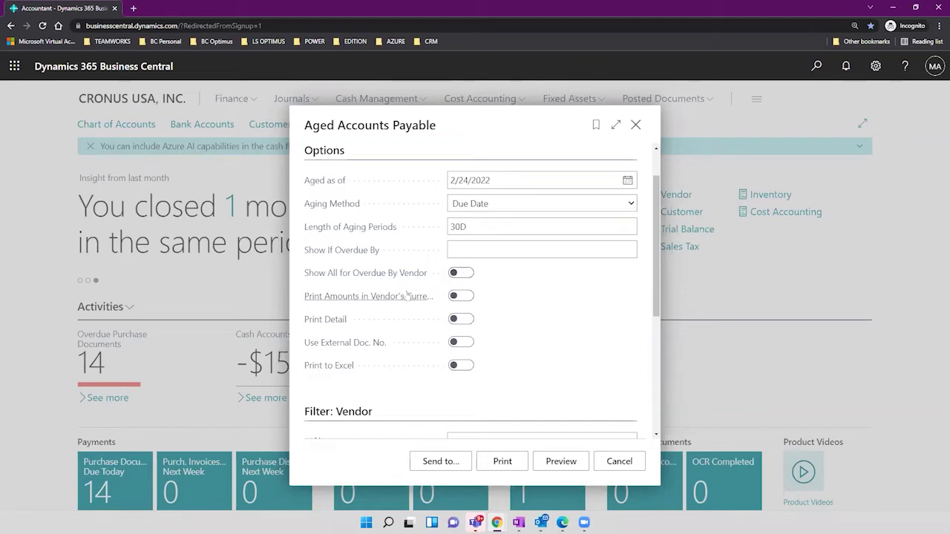
pyautogui.click(456, 319)
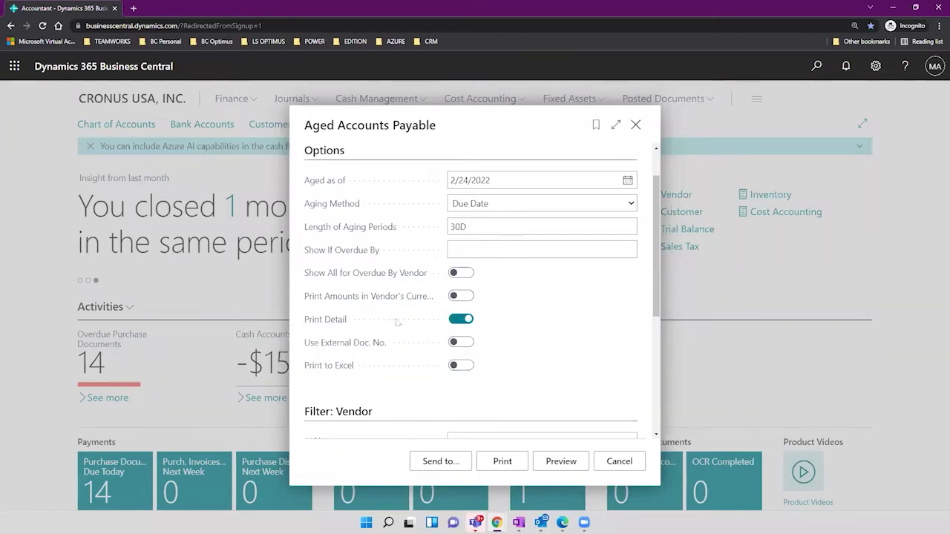
pyautogui.click(464, 320)
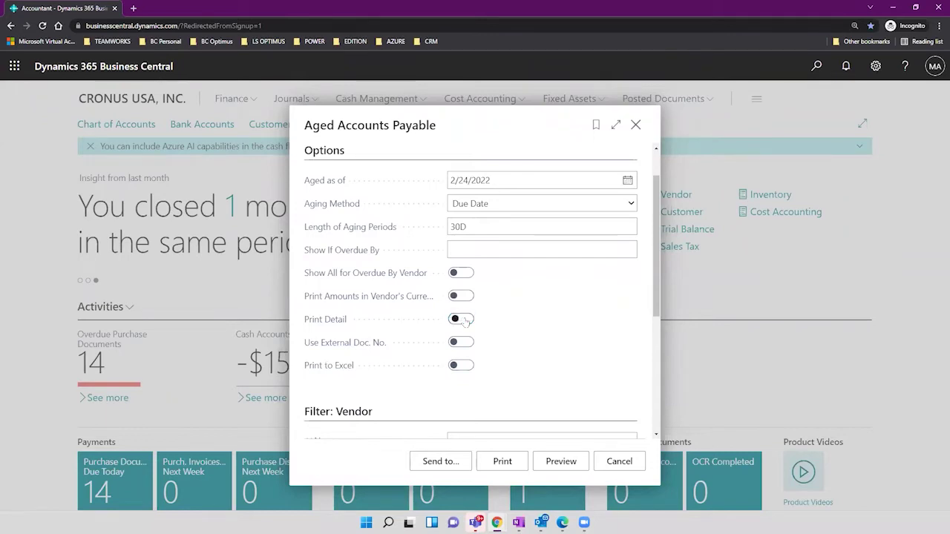
pyautogui.click(460, 343)
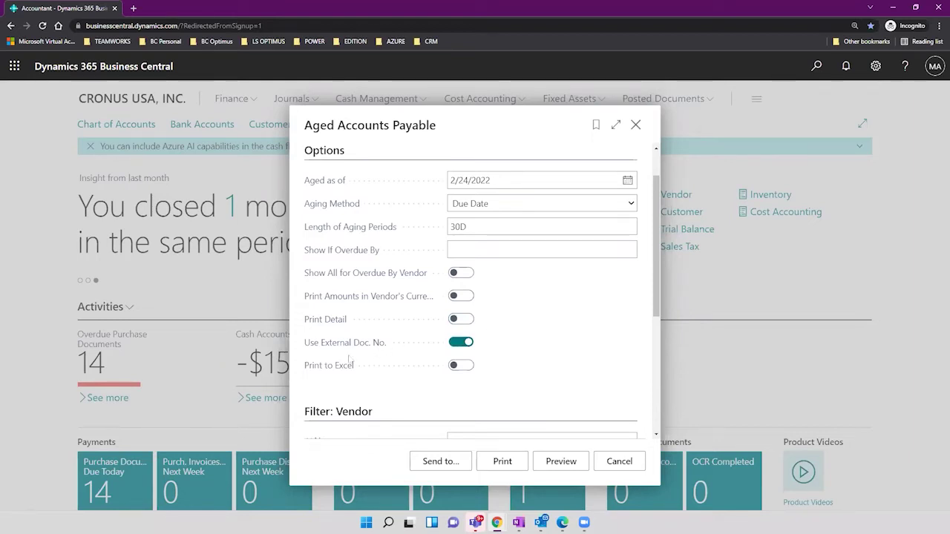
pyautogui.moveTo(358, 352)
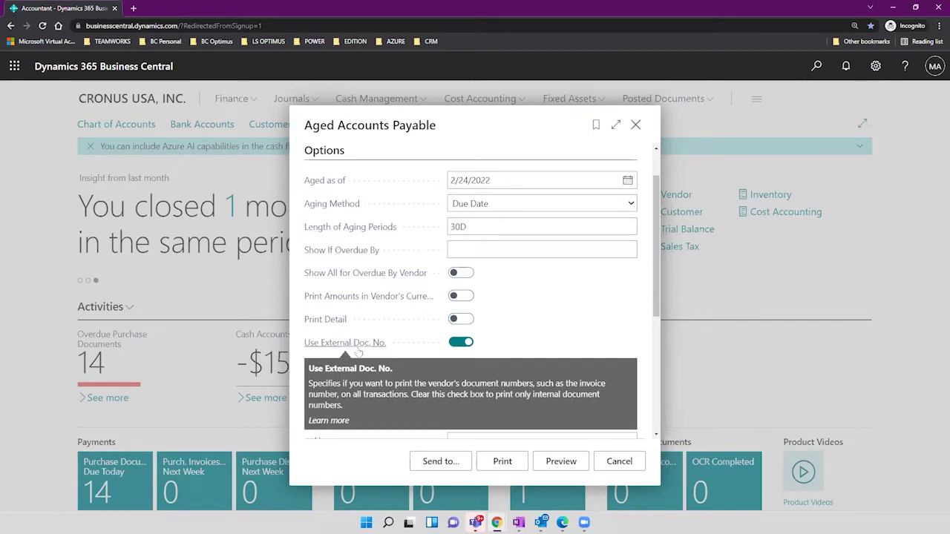
pyautogui.click(454, 319)
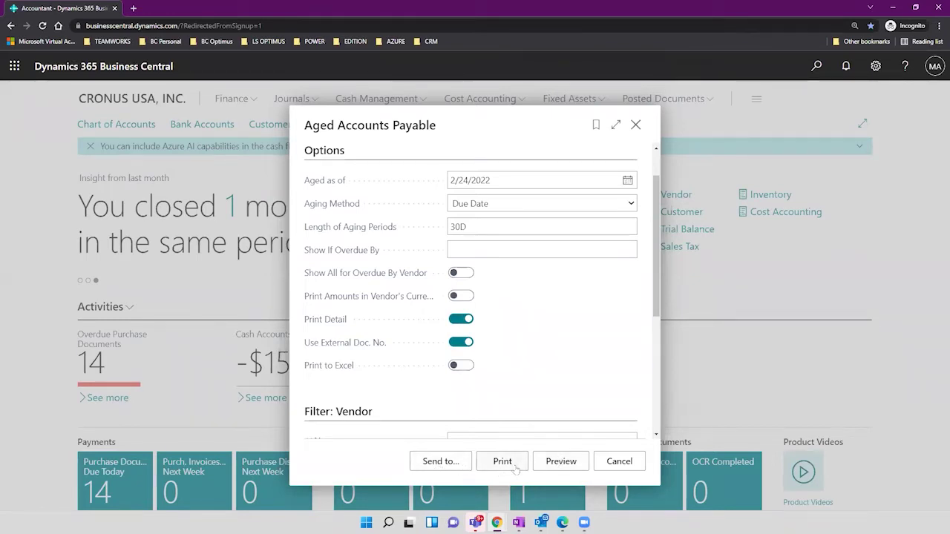
# Preview the Aged Accounts Payable report and enlarge the page so its header and vendor lines are readable
pyautogui.click(559, 462)
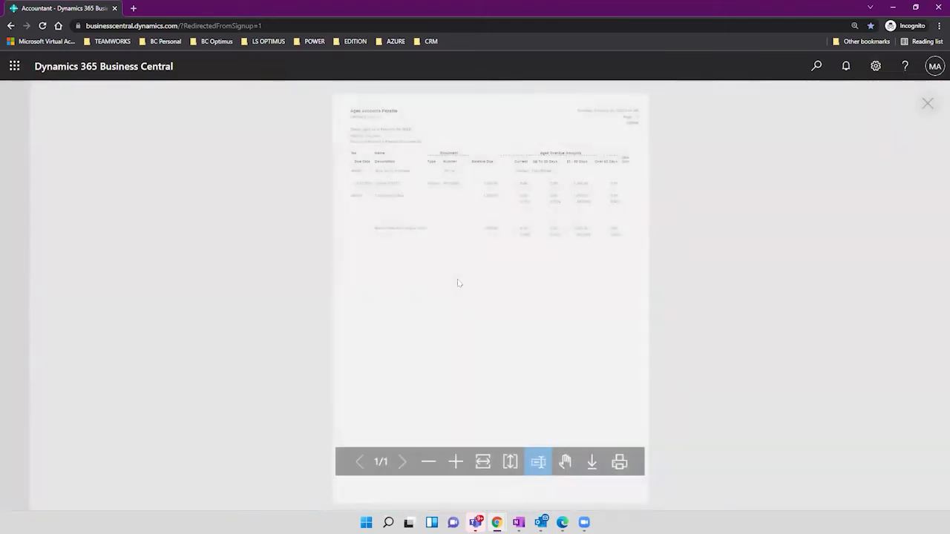
pyautogui.click(454, 461)
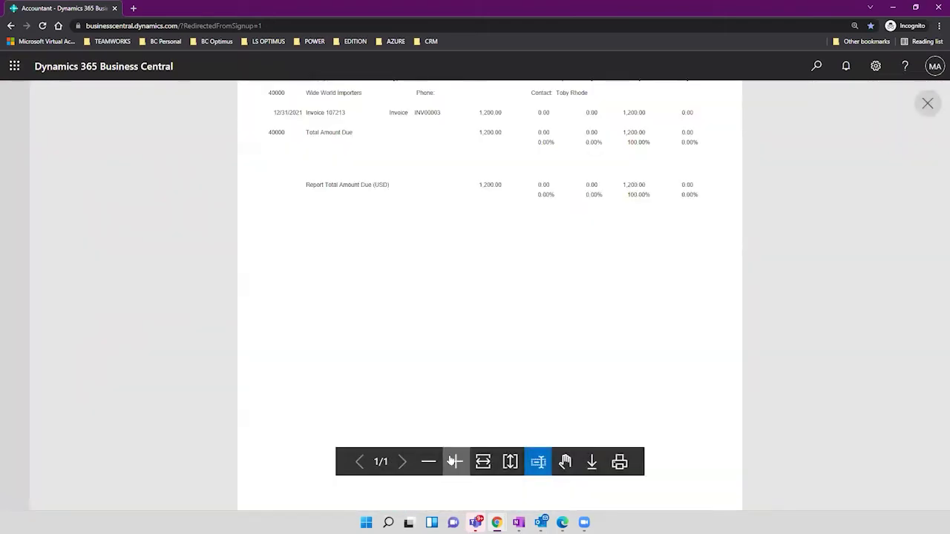
pyautogui.click(566, 462)
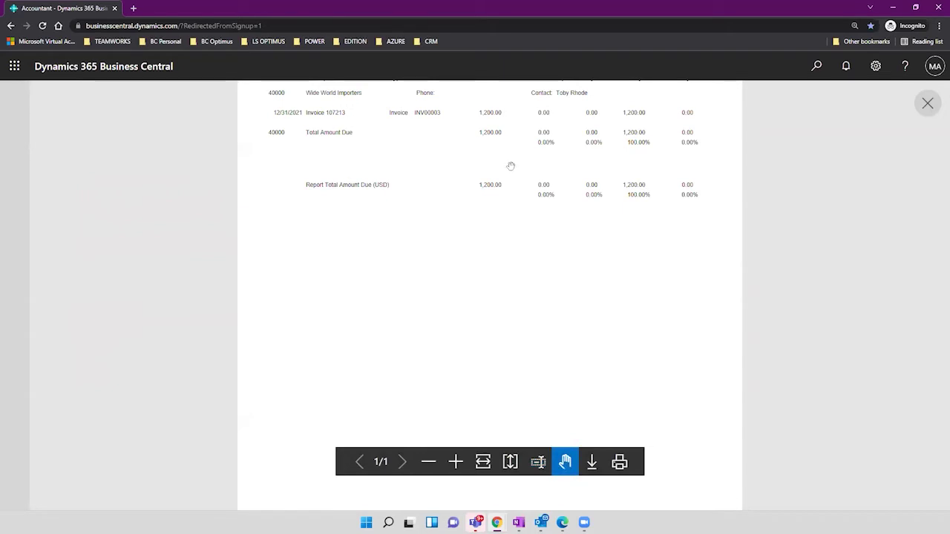
pyautogui.moveTo(511, 146); pyautogui.dragTo(528, 319)
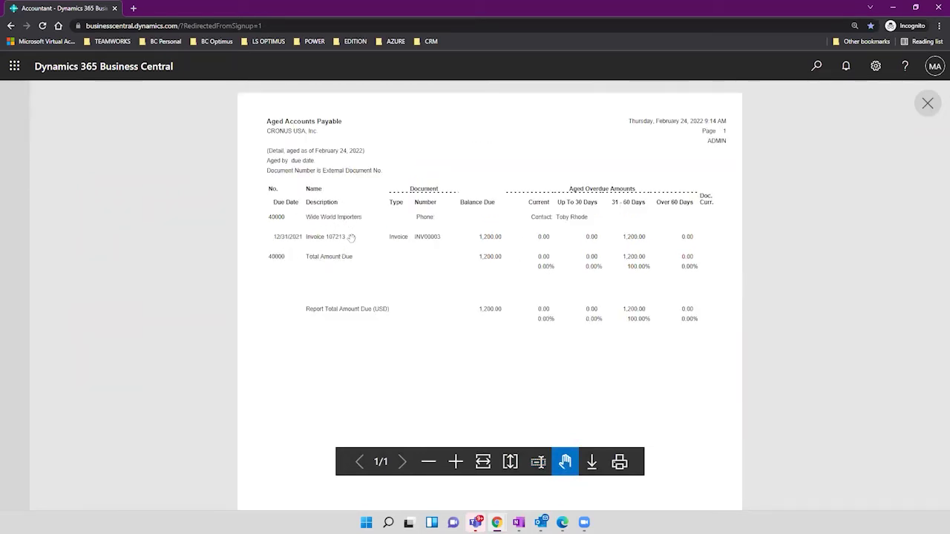
# Check the Work Date in My Settings and close the settings without changing it
pyautogui.click(876, 66)
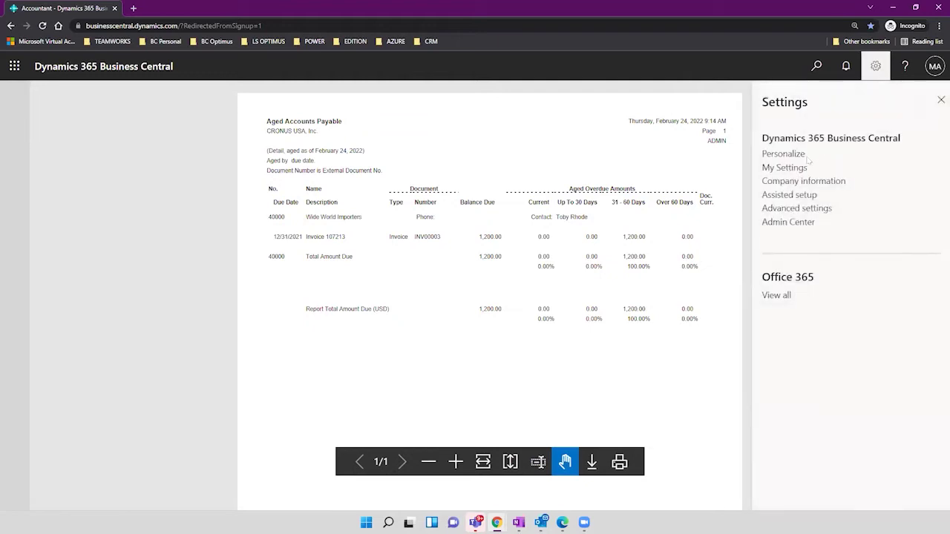
pyautogui.click(653, 209)
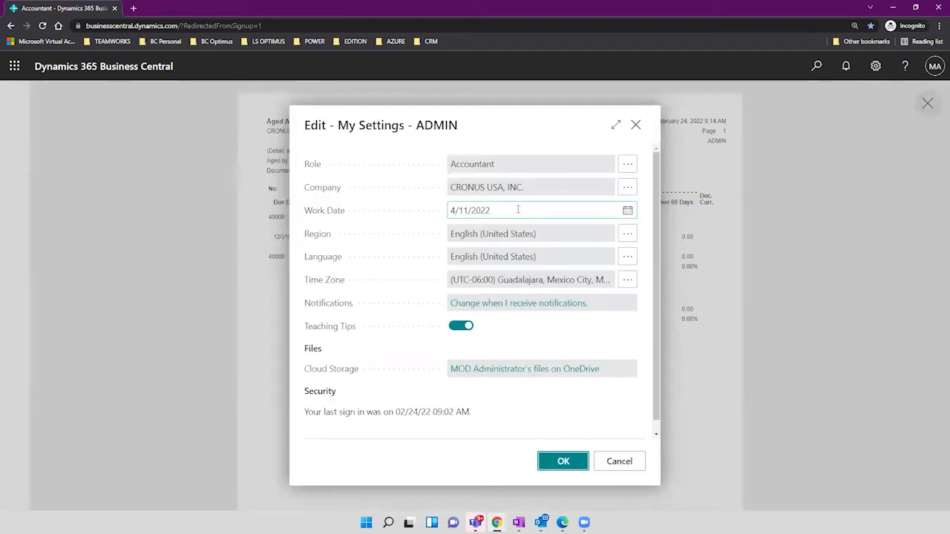
pyautogui.click(512, 211)
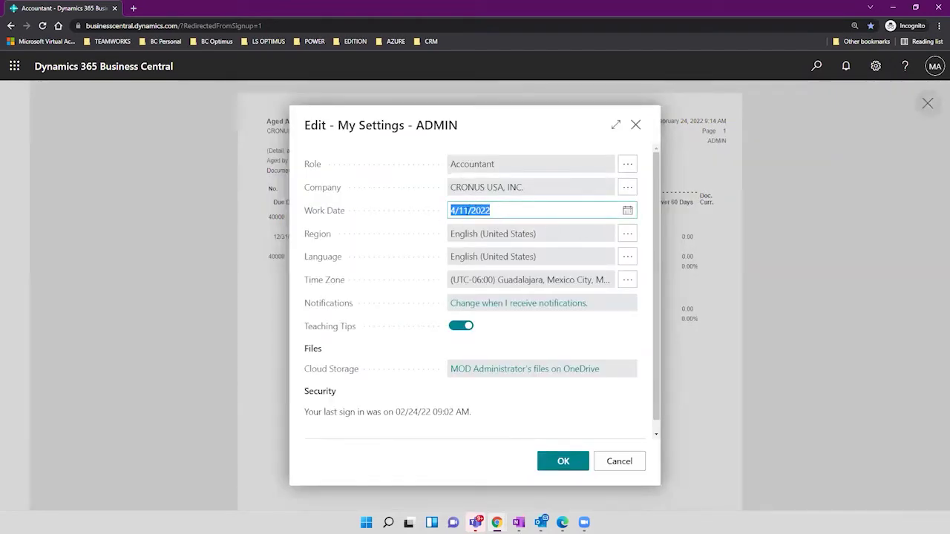
pyautogui.click(635, 125)
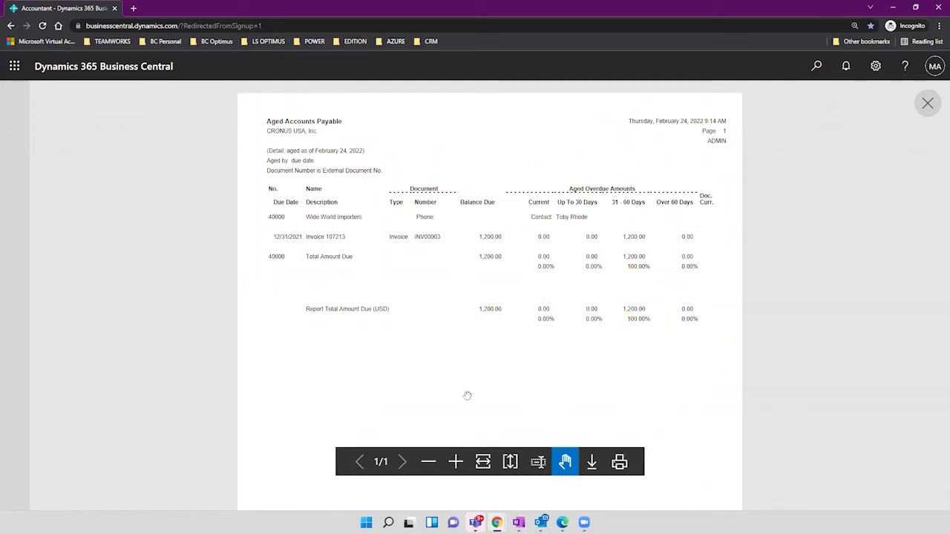
# Examine the invoice's due date and aged overdue amounts in the report preview, and close the preview and the report options
pyautogui.click(459, 461)
pyautogui.moveTo(482, 226); pyautogui.dragTo(435, 253)
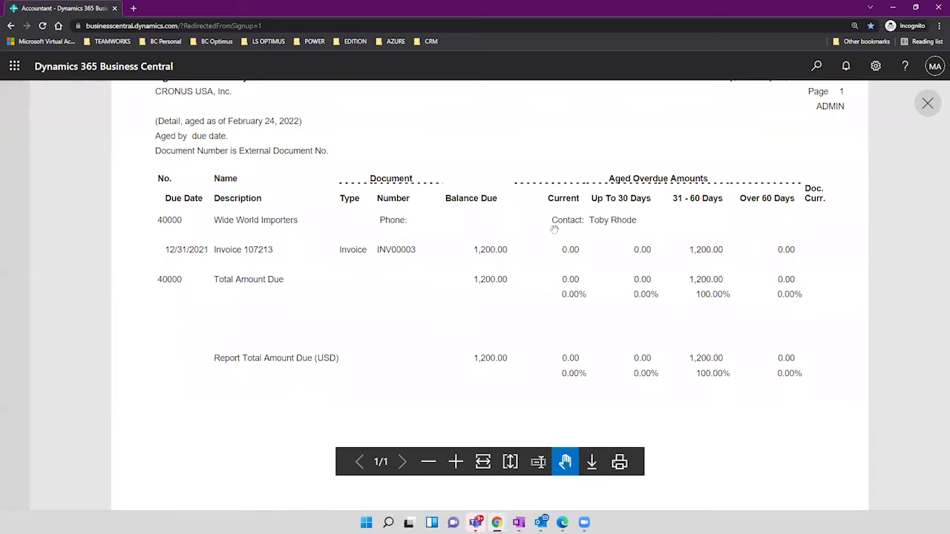
pyautogui.scroll(1, 575, 275)
pyautogui.scroll(-1, 577, 275)
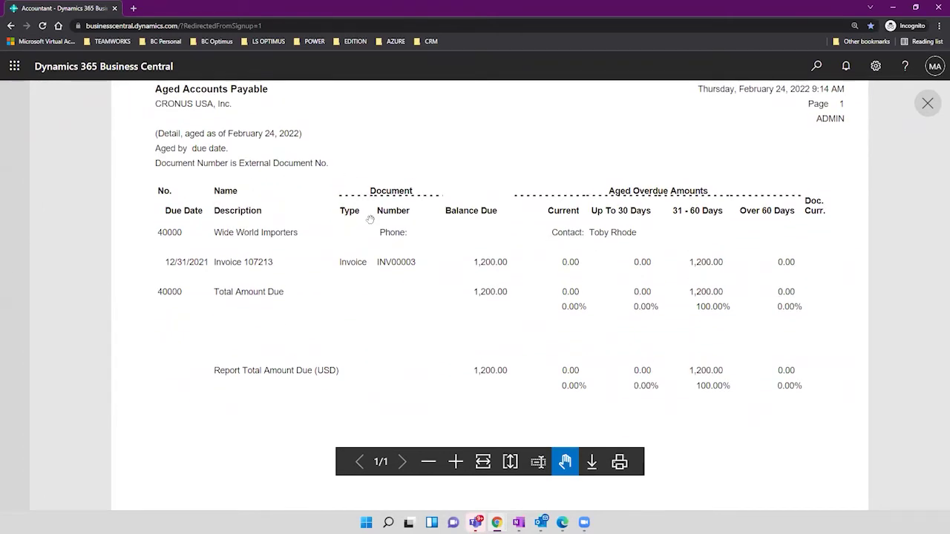
pyautogui.scroll(1, 426, 235)
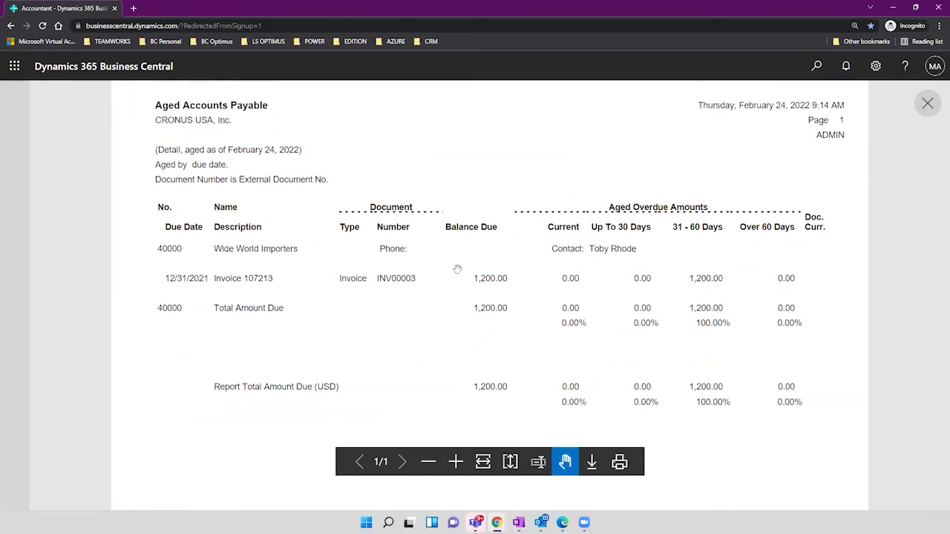
pyautogui.scroll(-1, 457, 252)
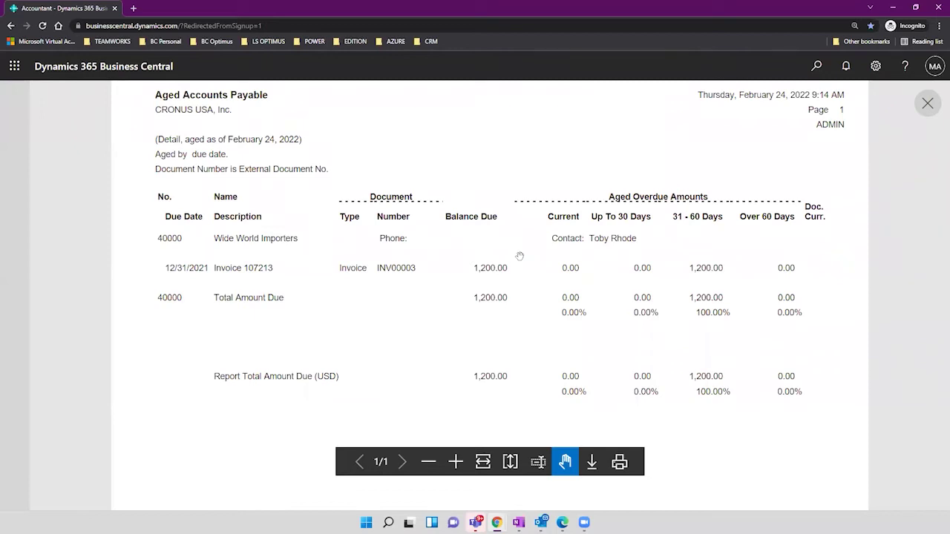
pyautogui.click(927, 103)
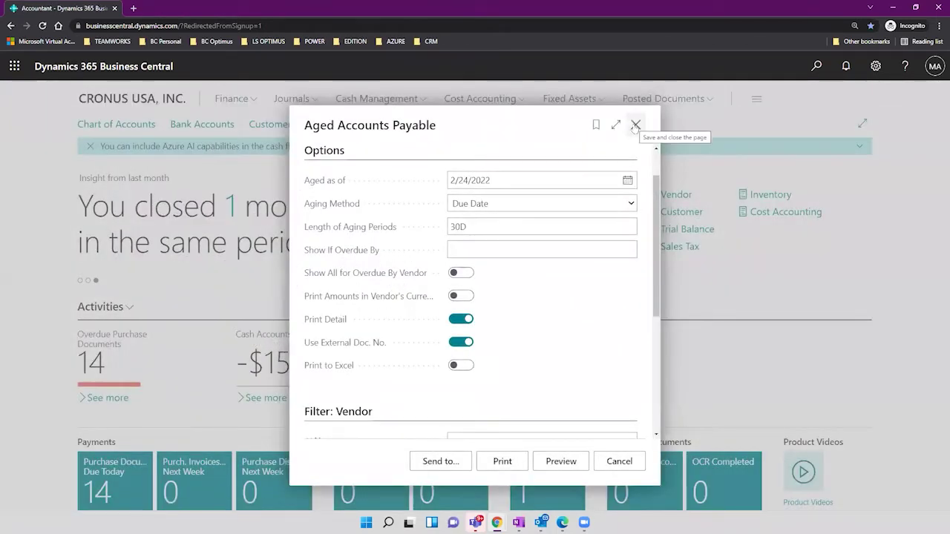
pyautogui.click(636, 126)
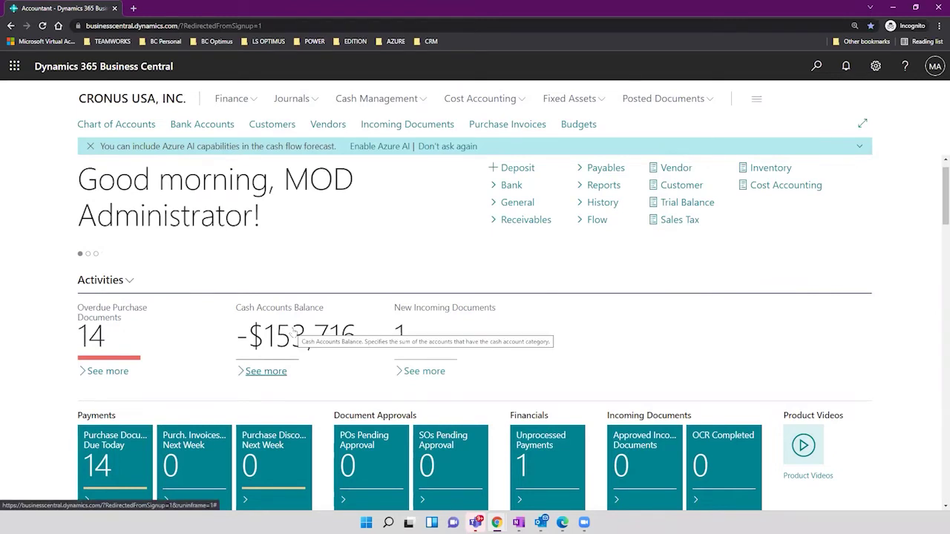
# Review the role center's activity tiles, open the vendor list, and drill into the balance of Fabrikam, Inc
pyautogui.scroll(-2, 562, 278)
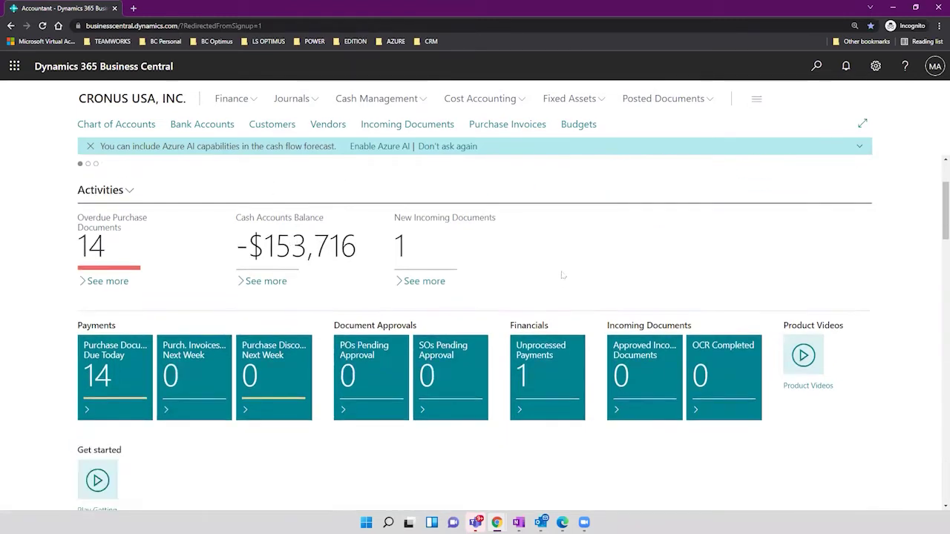
pyautogui.scroll(-1, 559, 252)
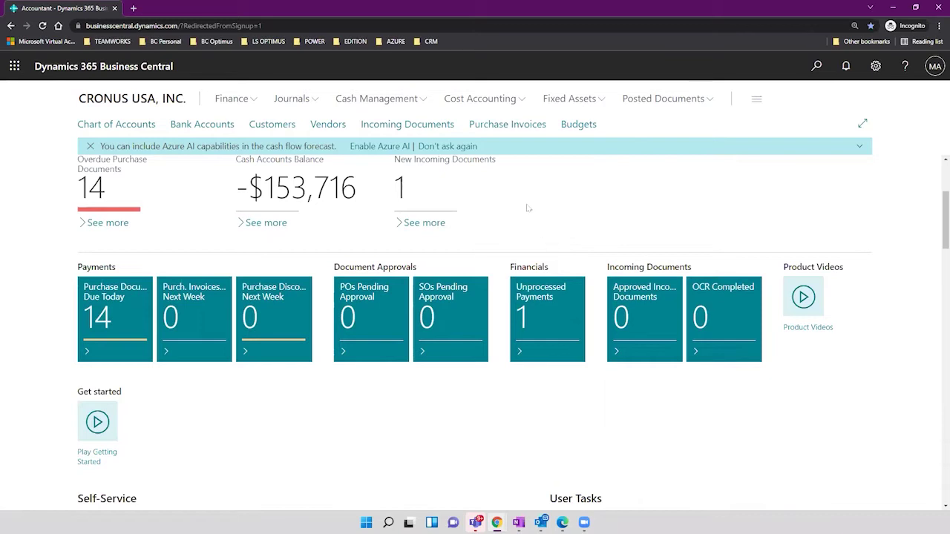
pyautogui.scroll(-4, 528, 204)
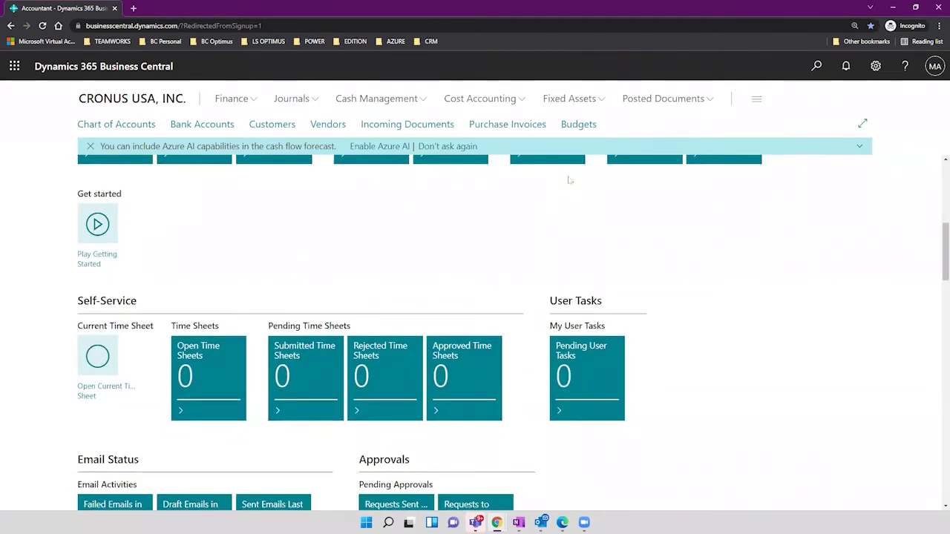
pyautogui.scroll(7, 565, 181)
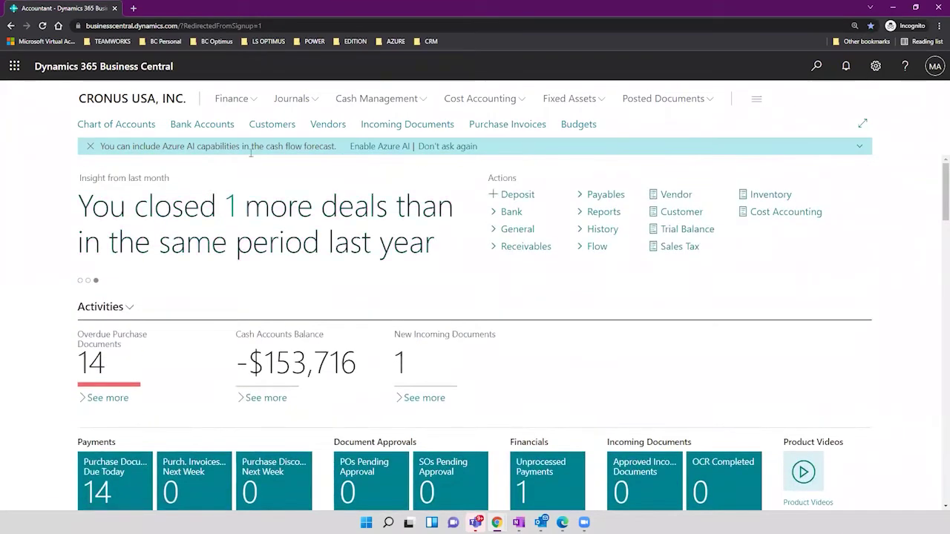
pyautogui.click(329, 124)
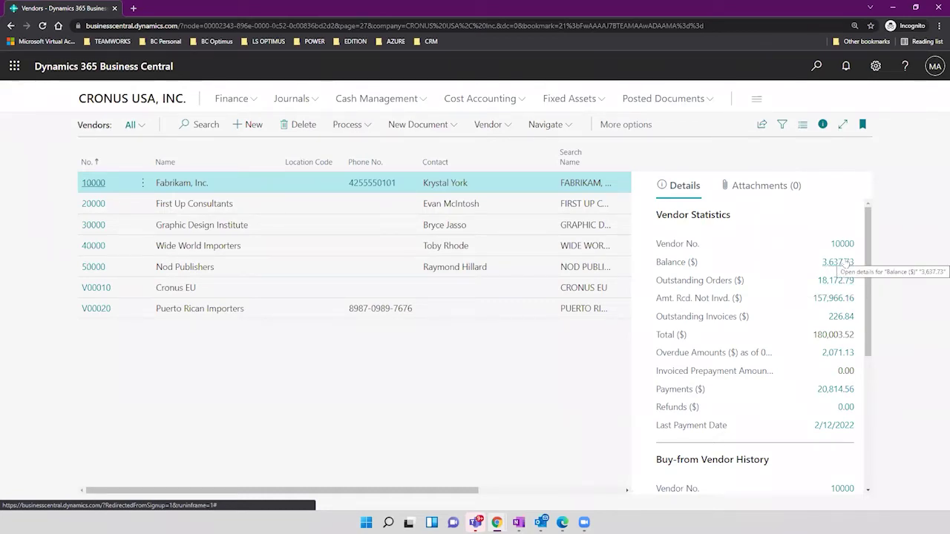
pyautogui.click(846, 263)
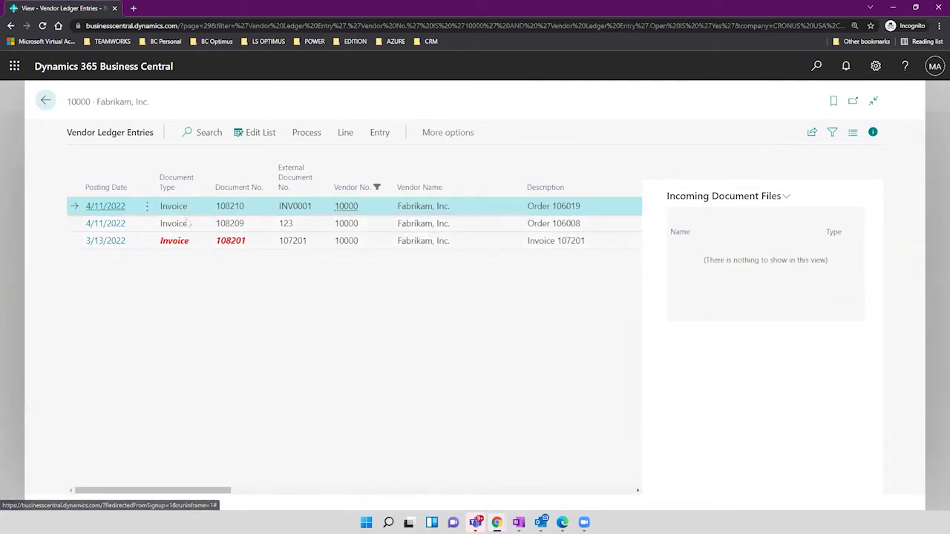
# Examine the document types and original and remaining amounts in Fabrikam's ledger entries, and return to the vendor list's statistics
pyautogui.click(188, 225)
pyautogui.click(192, 244)
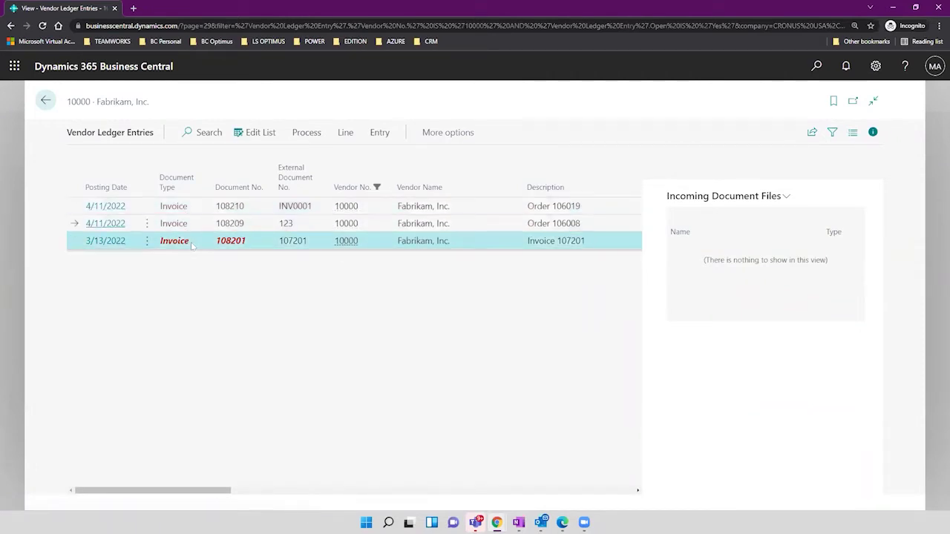
pyautogui.moveTo(210, 490); pyautogui.dragTo(404, 453)
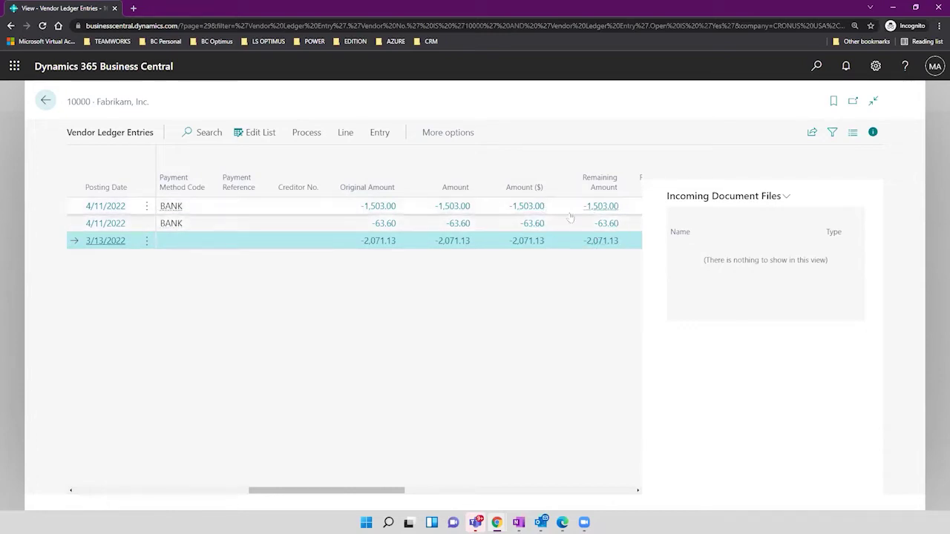
pyautogui.click(46, 102)
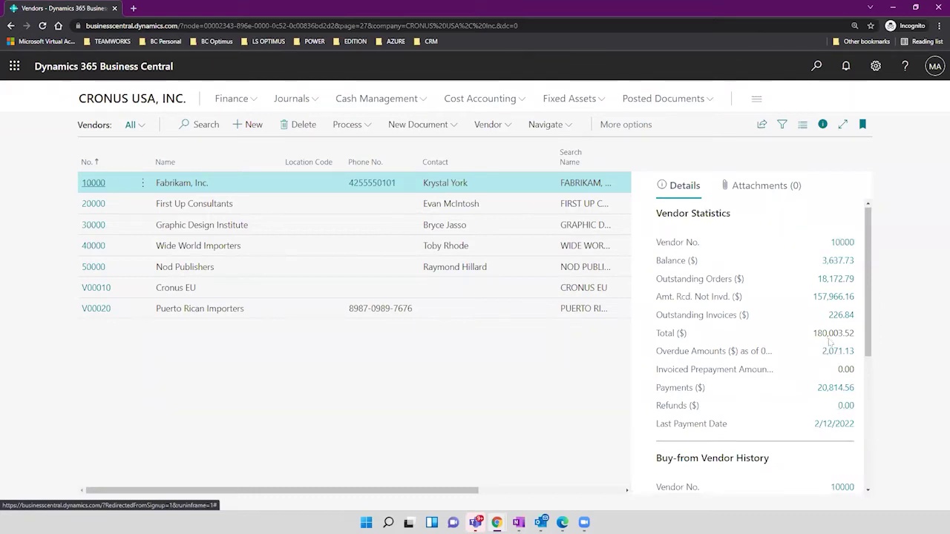
pyautogui.scroll(-2, 836, 429)
pyautogui.scroll(2, 829, 340)
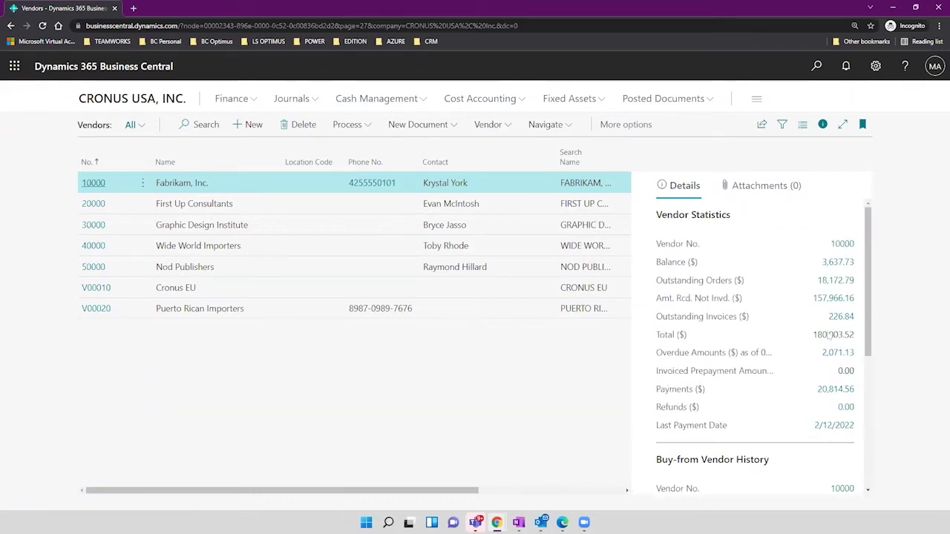
# Open the vendor card of Fabrikam, Inc. and review its contact fields and the related navigation and vendor actions
pyautogui.click(100, 183)
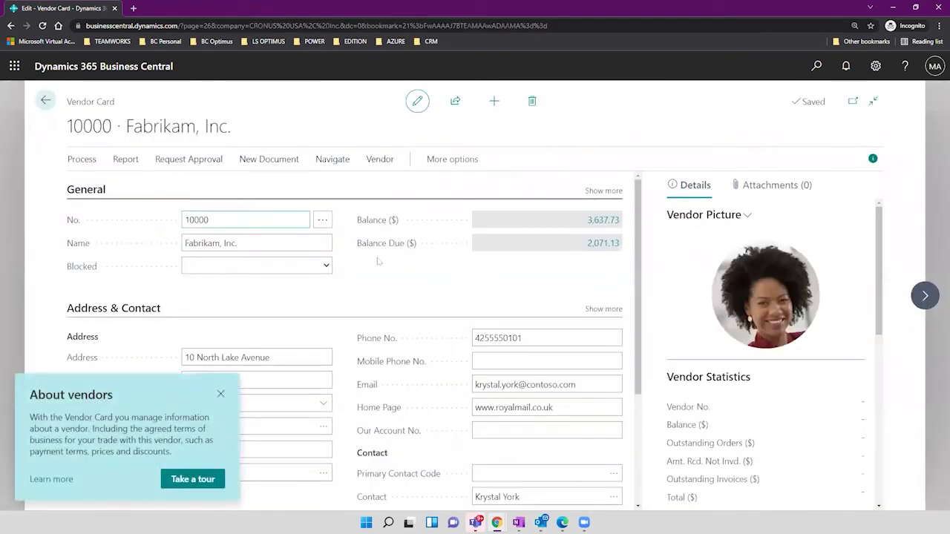
pyautogui.click(498, 362)
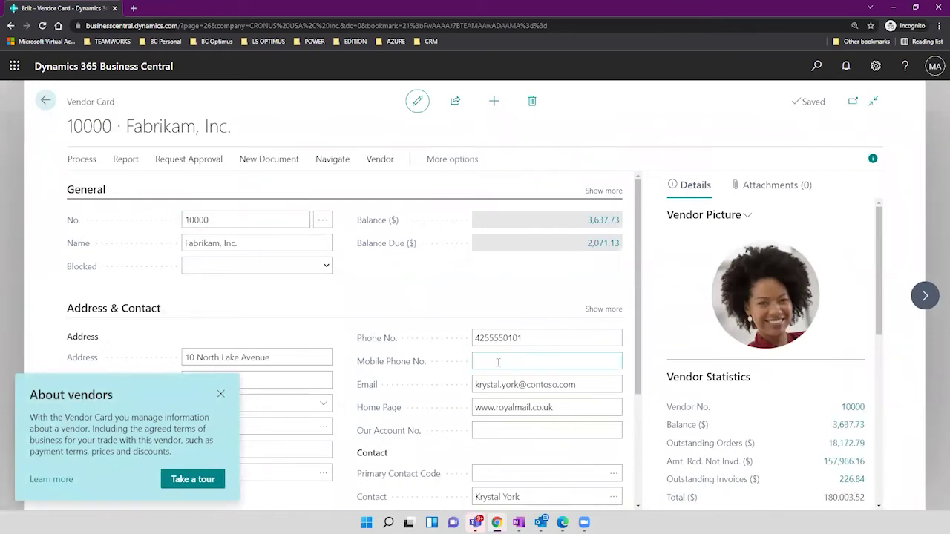
pyautogui.click(533, 385)
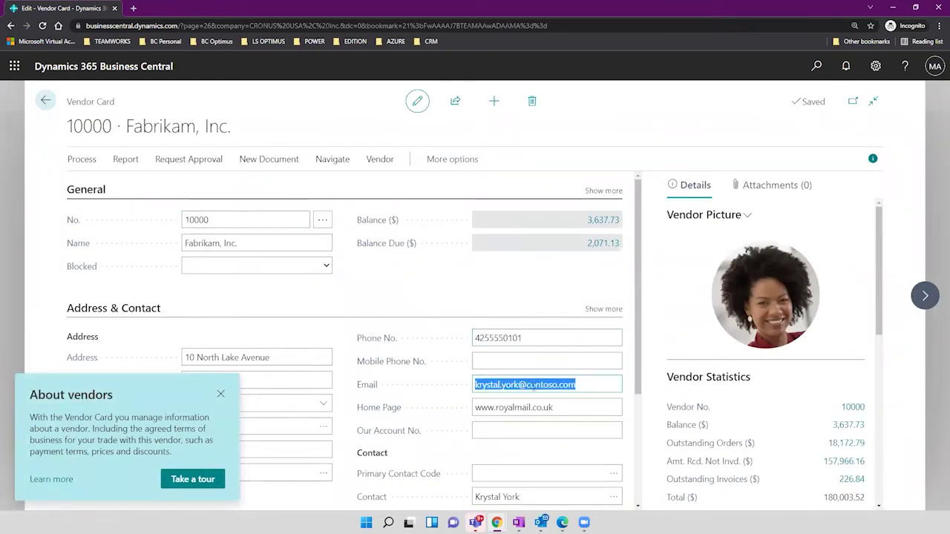
pyautogui.scroll(-2, 428, 295)
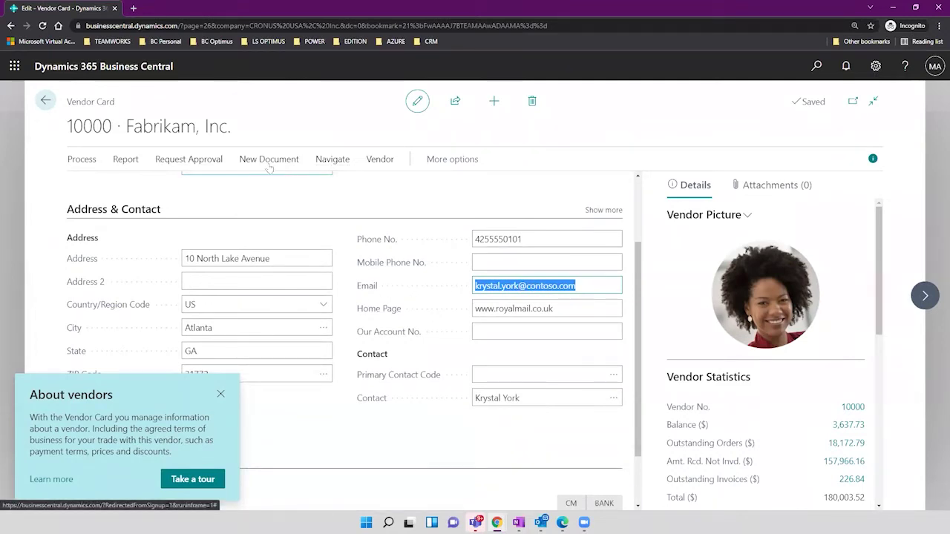
pyautogui.click(332, 160)
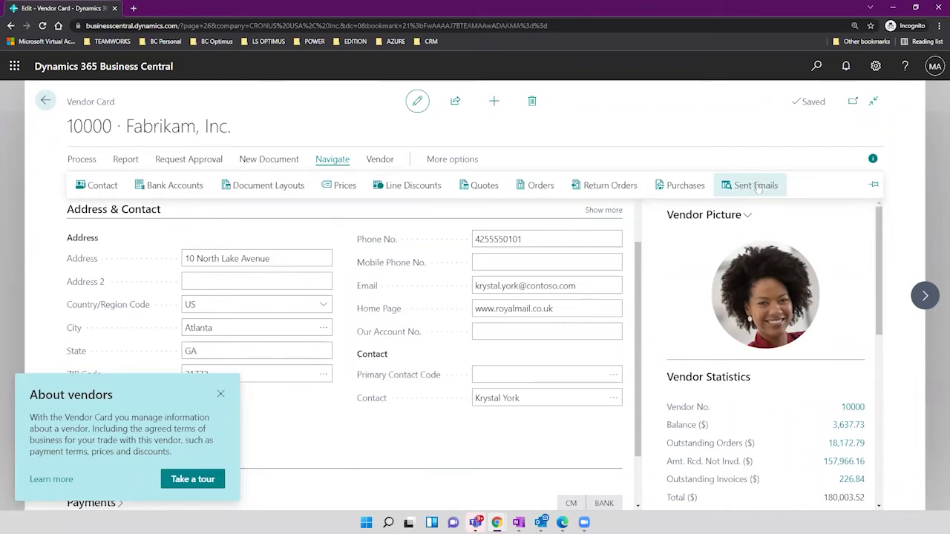
pyautogui.click(388, 167)
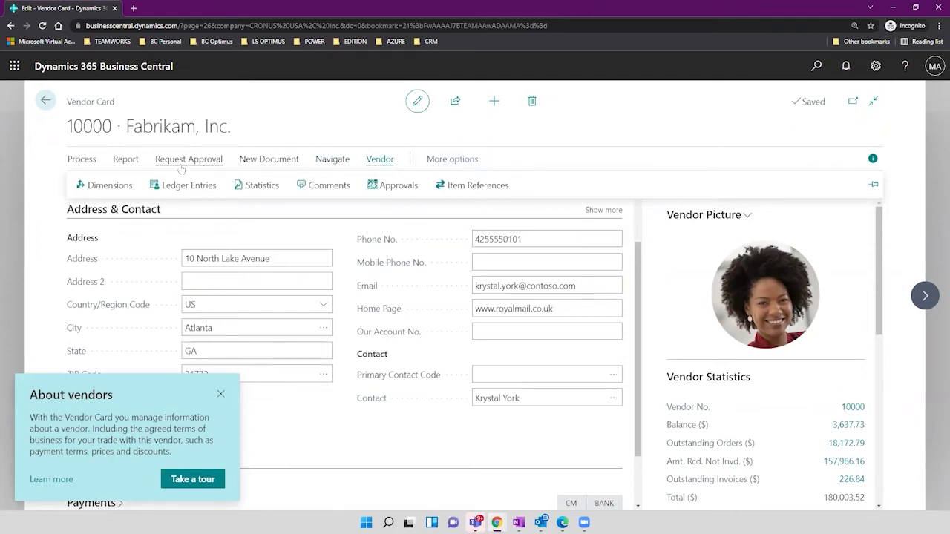
# Export Fabrikam's Open Vendor Entries report as a PDF document, with amounts in the vendor's currency and external document numbers enabled
pyautogui.click(125, 161)
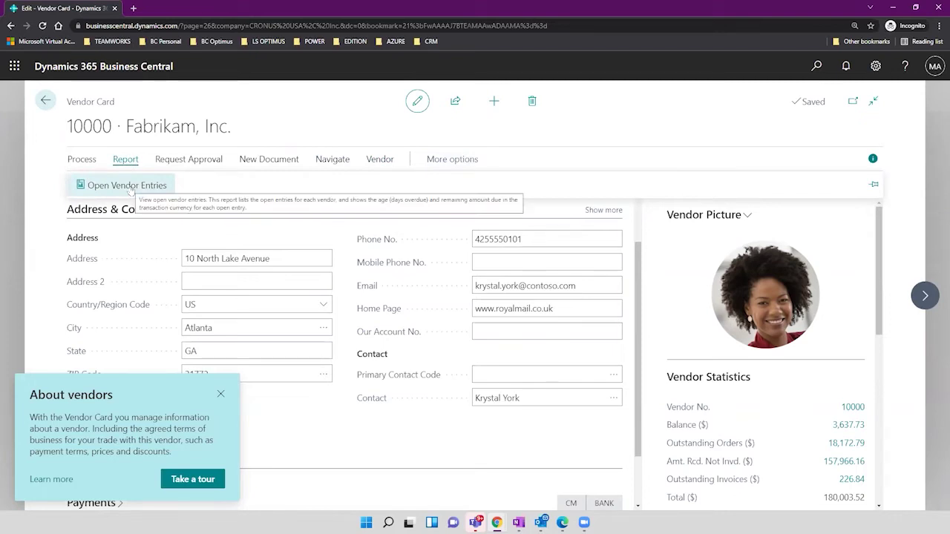
pyautogui.click(127, 185)
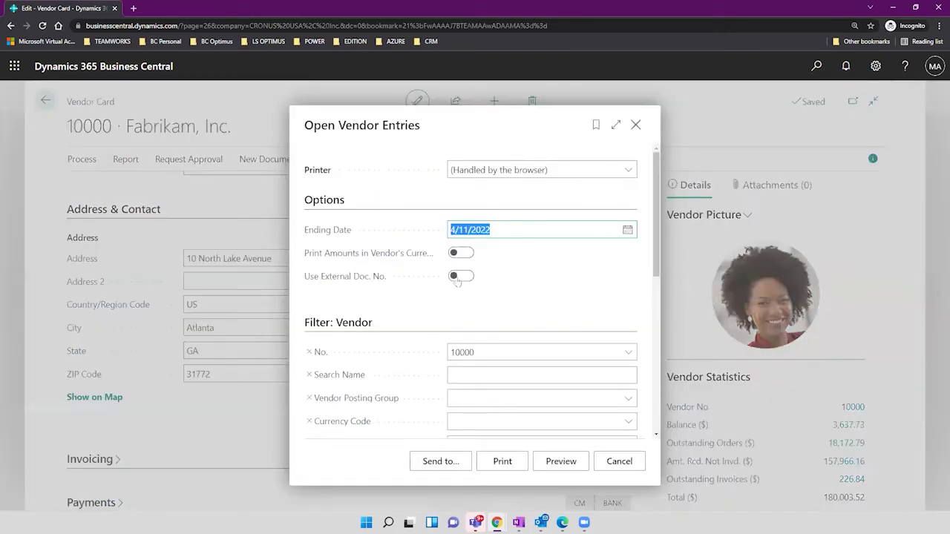
pyautogui.click(458, 253)
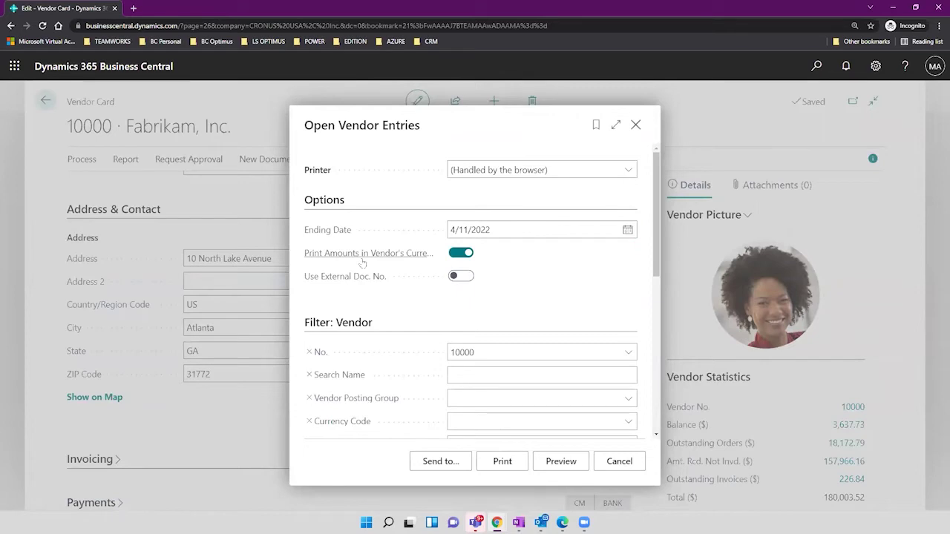
pyautogui.moveTo(362, 263)
pyautogui.click(460, 275)
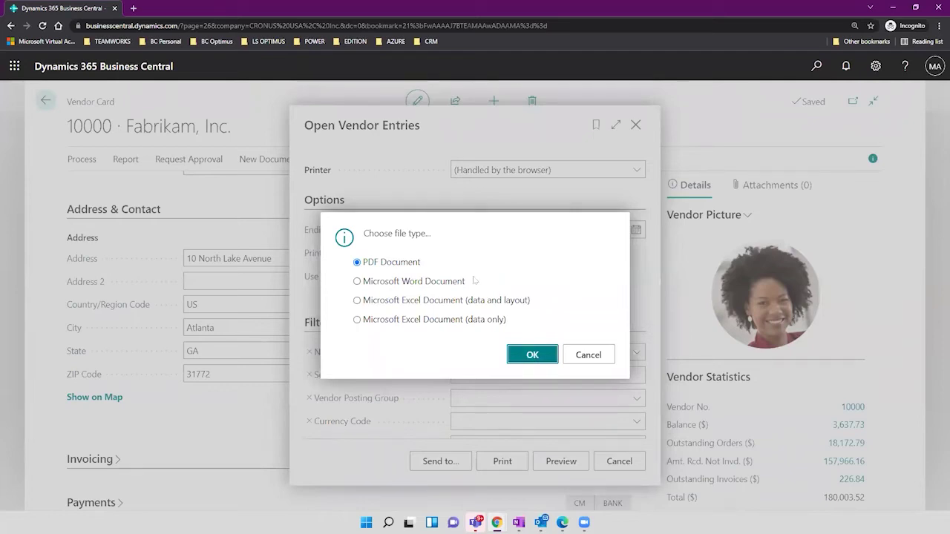
pyautogui.click(527, 355)
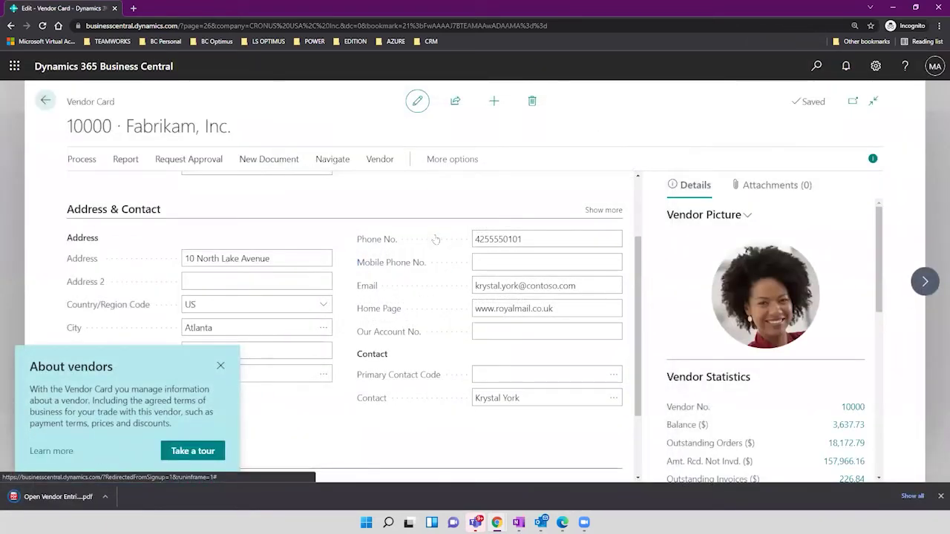
# Open the downloaded Open Vendor Entries PDF, examine its currency note, document number and amount due, and return to the vendor card
pyautogui.click(55, 496)
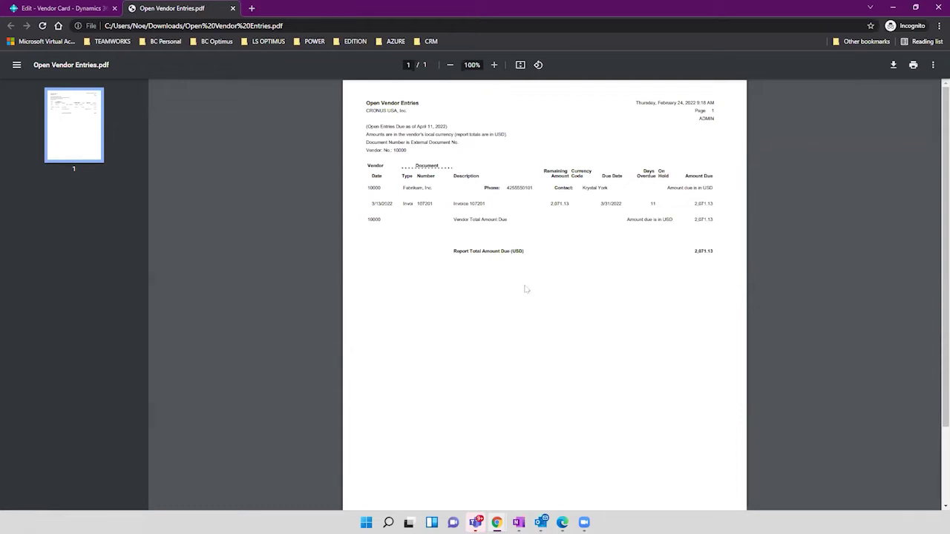
pyautogui.click(495, 65)
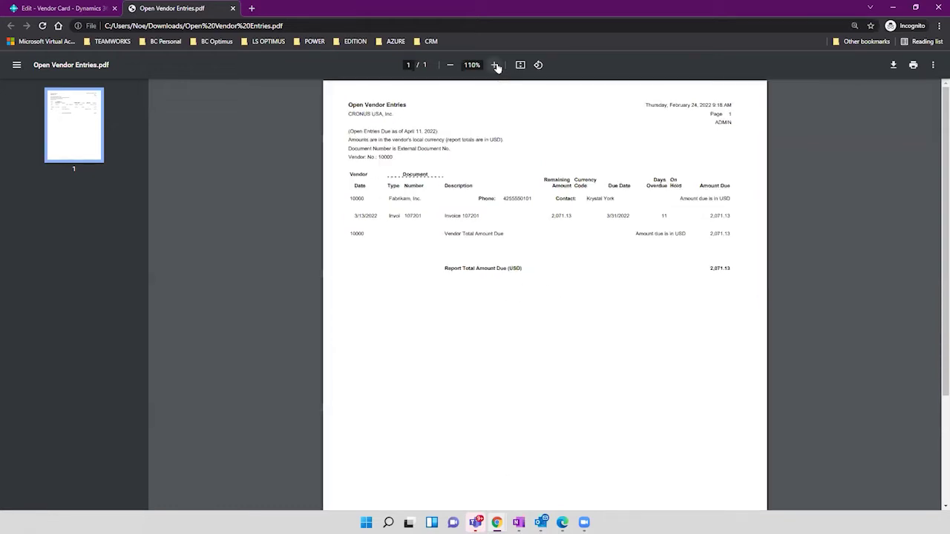
pyautogui.click(495, 66)
pyautogui.click(495, 66)
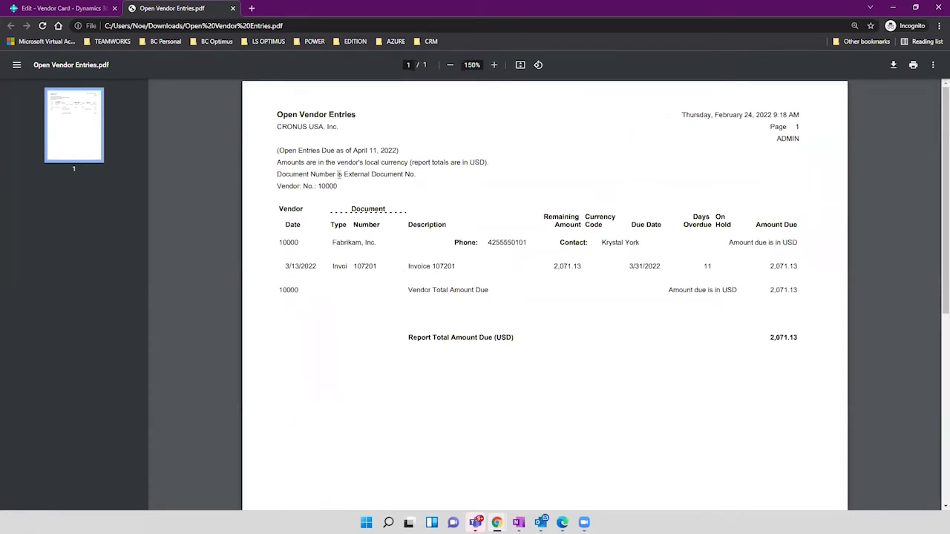
pyautogui.moveTo(361, 165); pyautogui.dragTo(410, 165)
pyautogui.moveTo(470, 164); pyautogui.dragTo(484, 170)
pyautogui.moveTo(354, 267); pyautogui.dragTo(377, 267)
pyautogui.moveTo(769, 267); pyautogui.dragTo(797, 264)
pyautogui.click(66, 8)
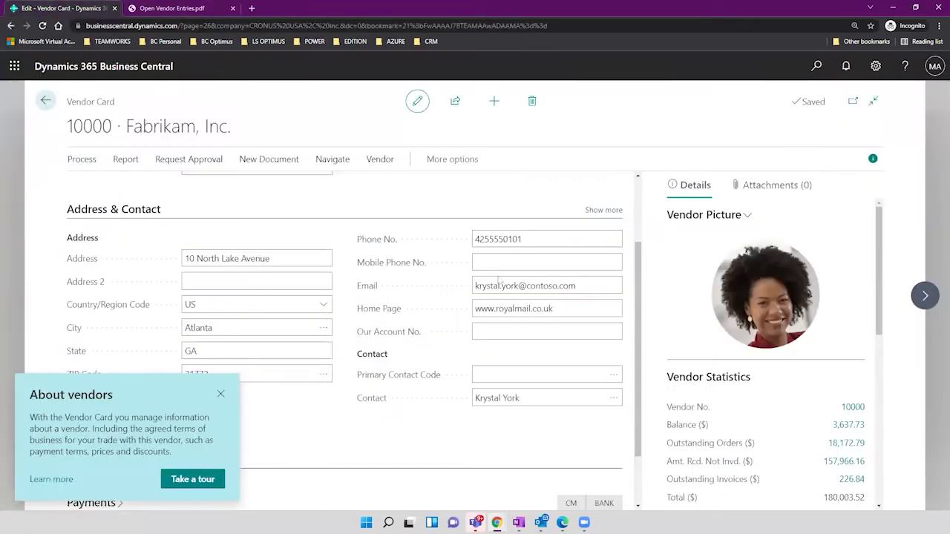
# Review the vendor card's phone field, statistics, buy-from history and report, vendor and payment actions, and return to the vendor list
pyautogui.click(525, 238)
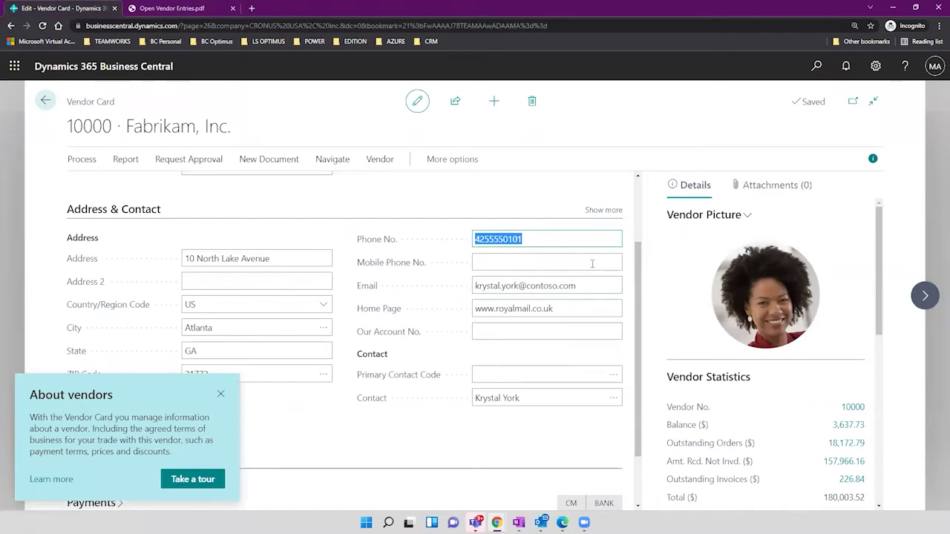
pyautogui.scroll(-1, 772, 334)
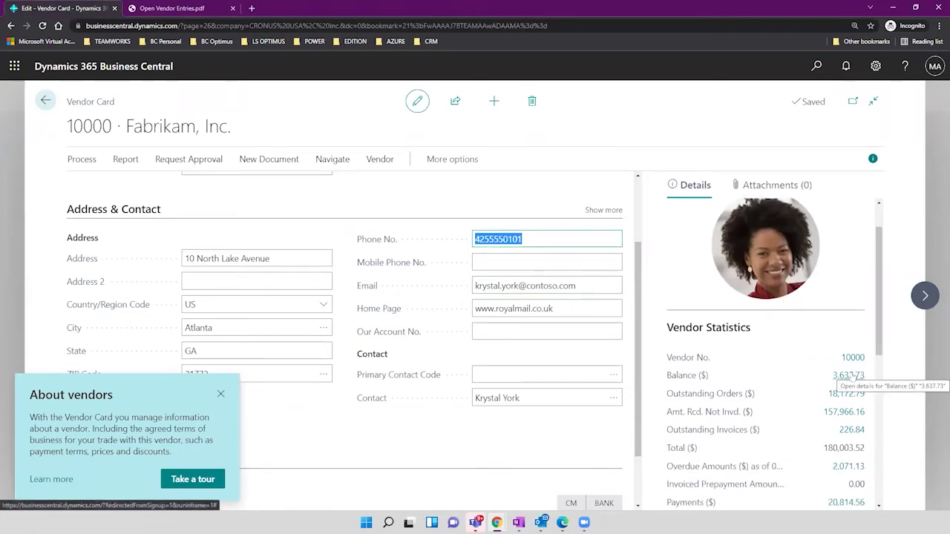
pyautogui.click(126, 159)
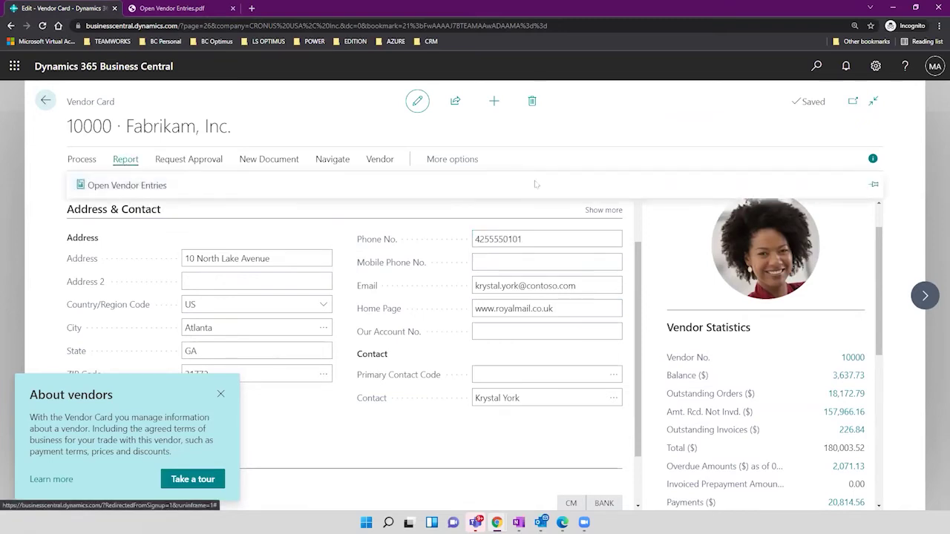
pyautogui.scroll(-3, 724, 293)
pyautogui.scroll(-3, 724, 292)
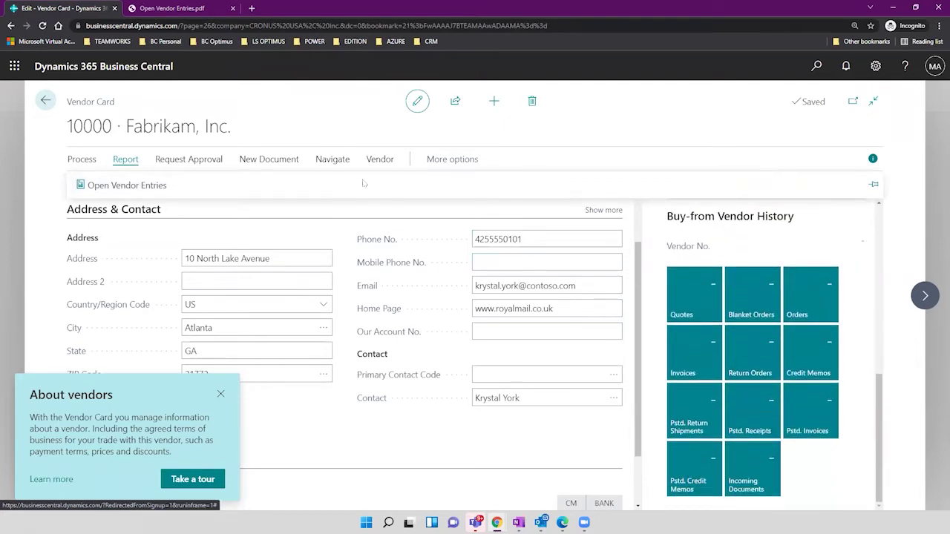
pyautogui.click(373, 160)
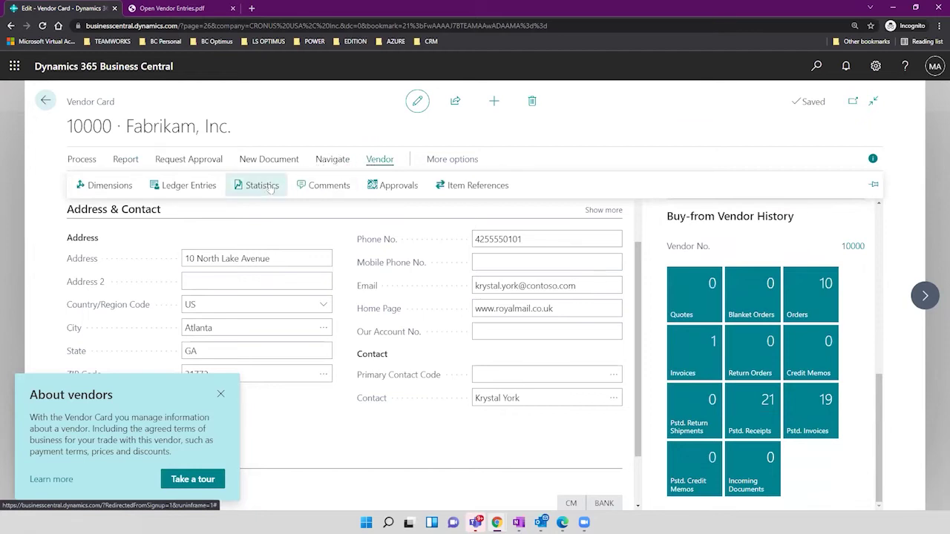
pyautogui.click(79, 159)
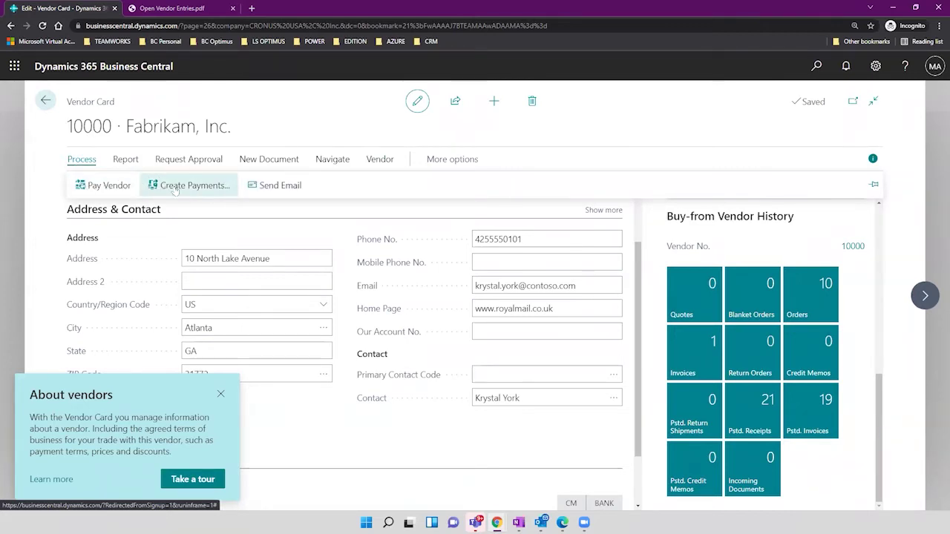
pyautogui.click(110, 193)
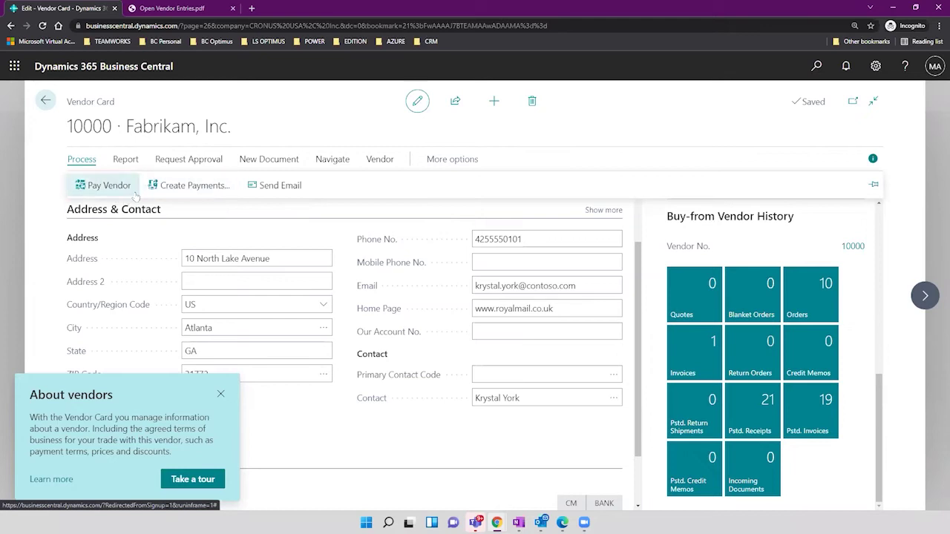
pyautogui.click(46, 101)
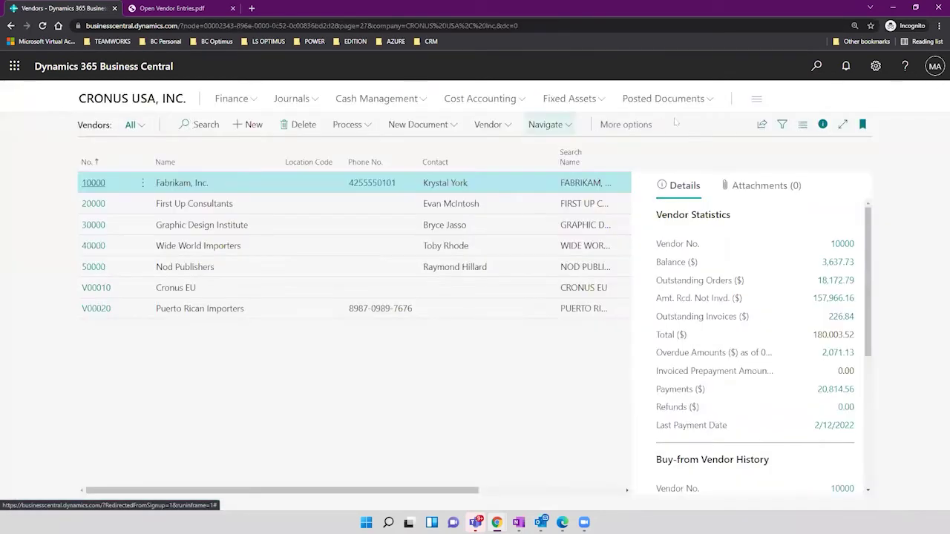
# Search for the payment journal and open the Payment Journals page
pyautogui.click(817, 66)
pyautogui.write('payment journ')
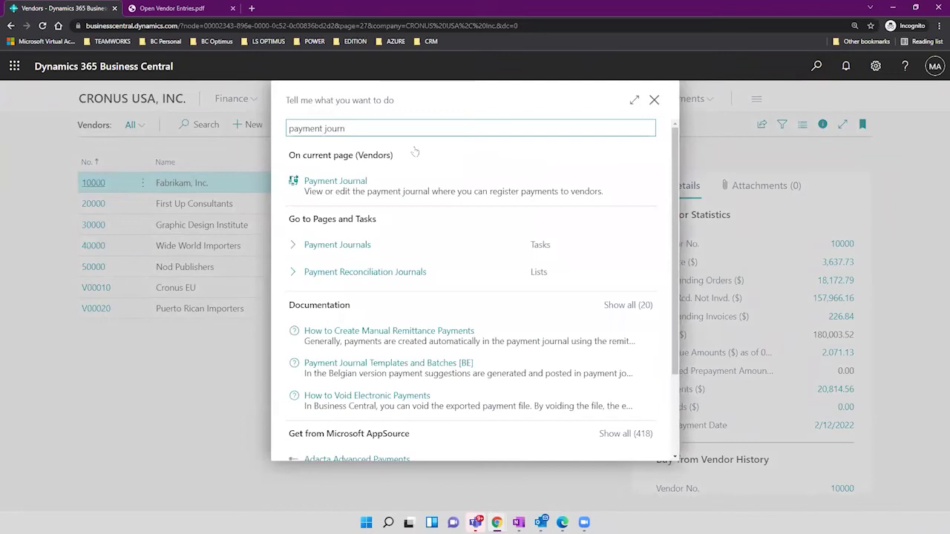
pyautogui.click(366, 244)
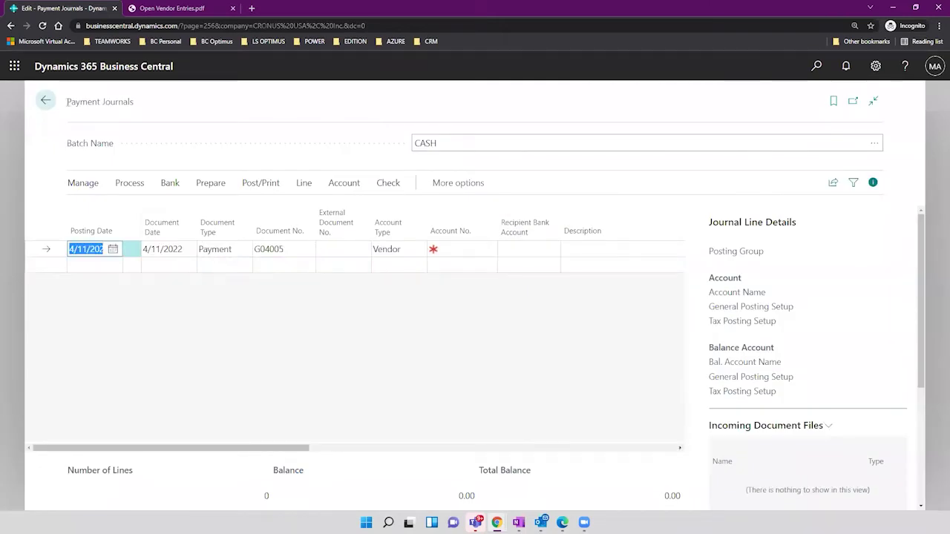
pyautogui.moveTo(67, 102); pyautogui.dragTo(152, 107)
pyautogui.click(257, 131)
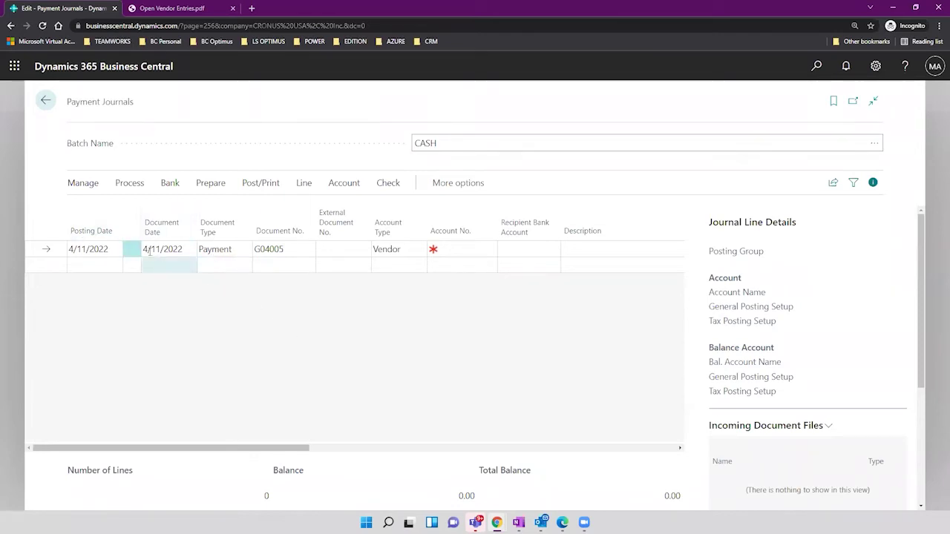
# Check the journal line's document type options, keep Payment, and choose account type Vendor with Fabrikam, Inc. as the account
pyautogui.click(230, 253)
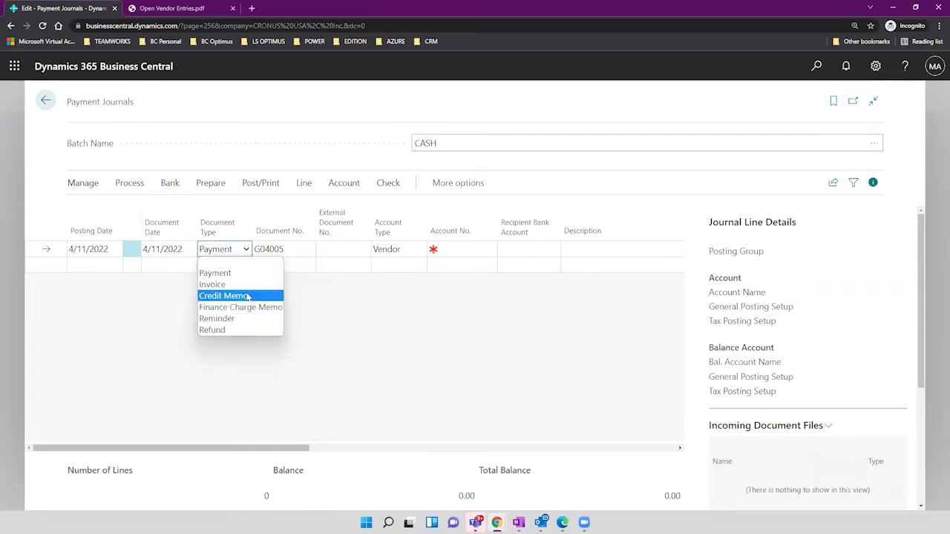
pyautogui.click(288, 250)
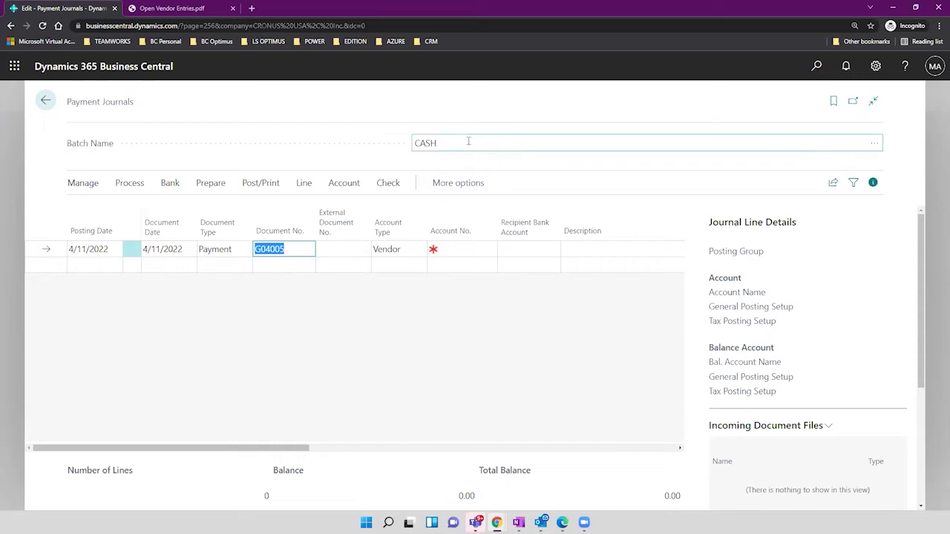
pyautogui.click(398, 253)
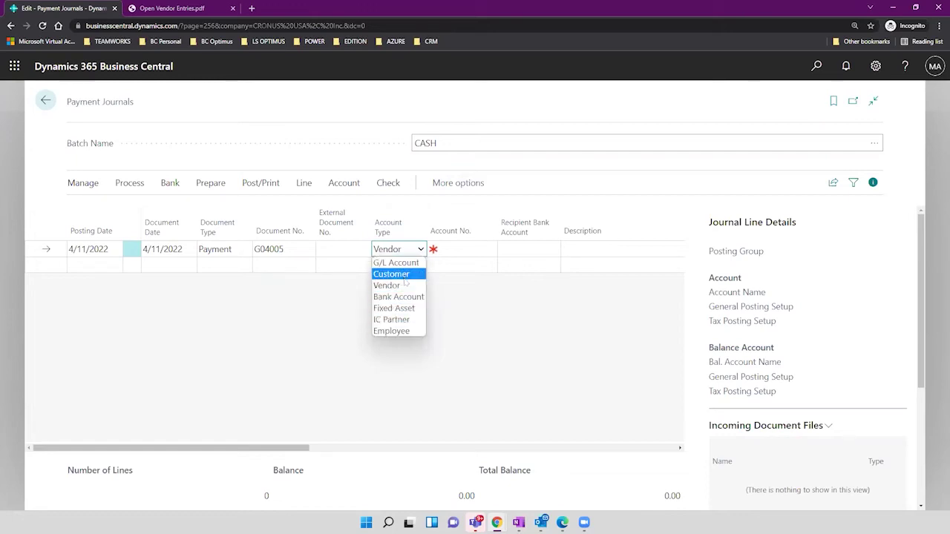
pyautogui.click(405, 285)
pyautogui.click(457, 248)
pyautogui.click(489, 250)
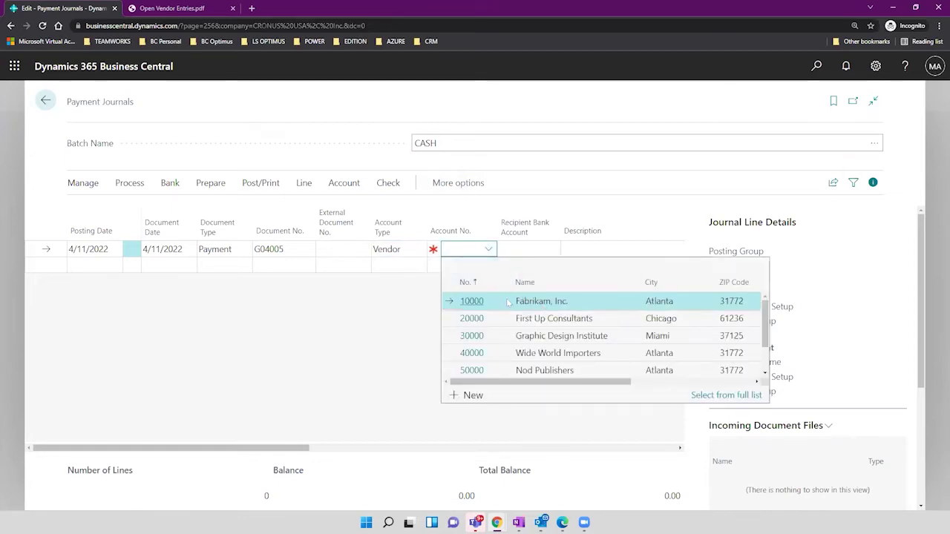
pyautogui.click(556, 302)
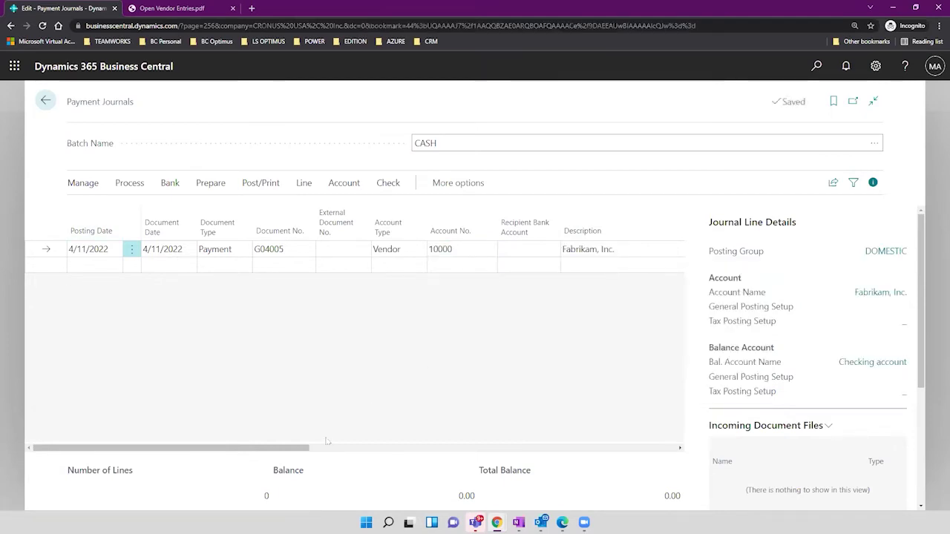
# Set the Fabrikam payment line's balancing account type to Bank Account and its balancing account number to CHECKING
pyautogui.moveTo(403, 437); pyautogui.dragTo(557, 427)
pyautogui.click(454, 253)
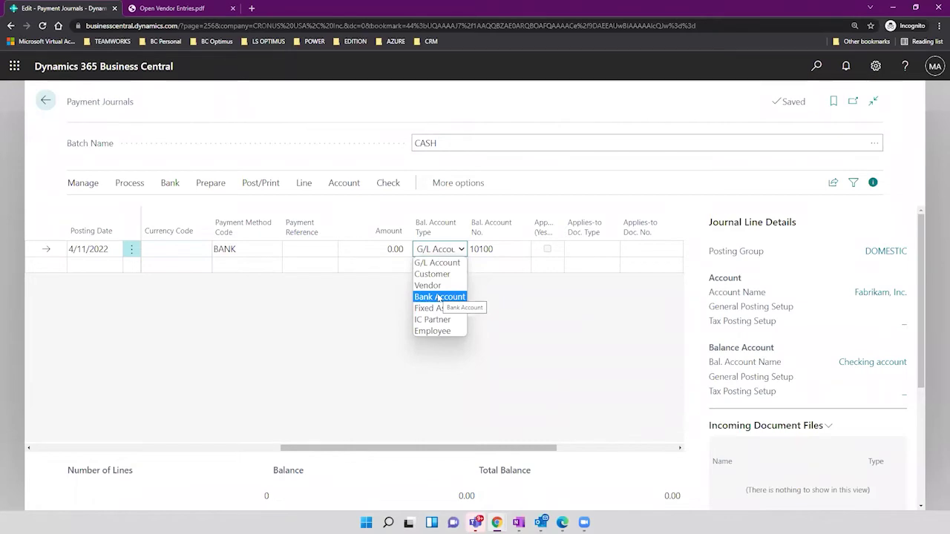
pyautogui.click(444, 299)
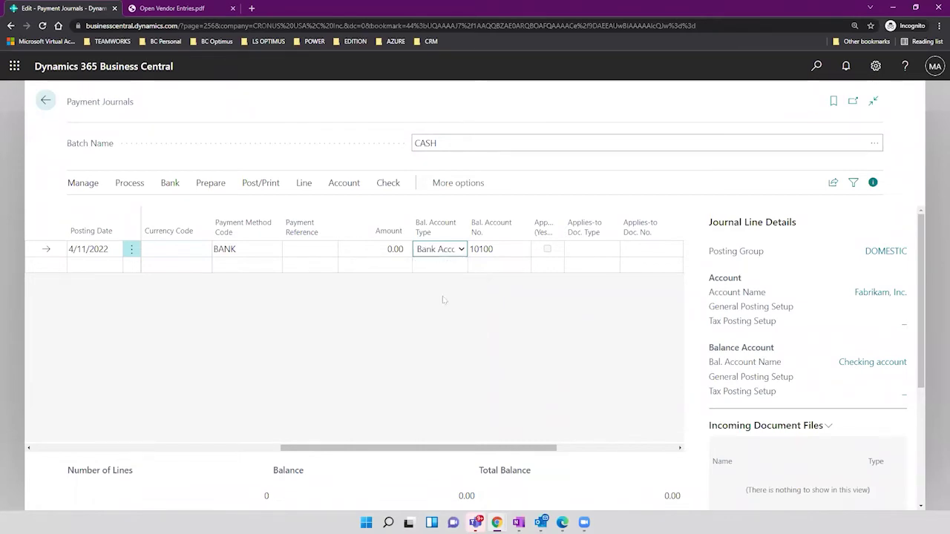
pyautogui.click(481, 251)
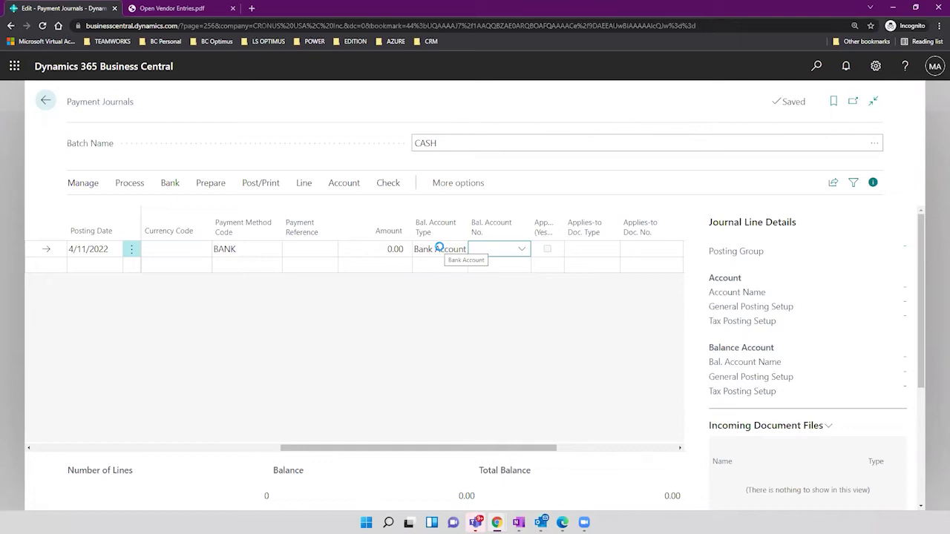
pyautogui.click(523, 250)
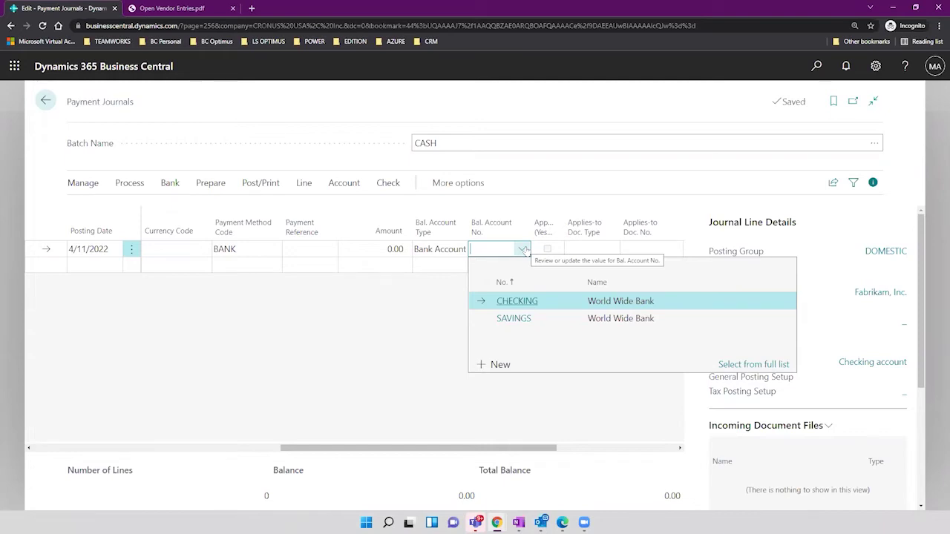
pyautogui.click(557, 301)
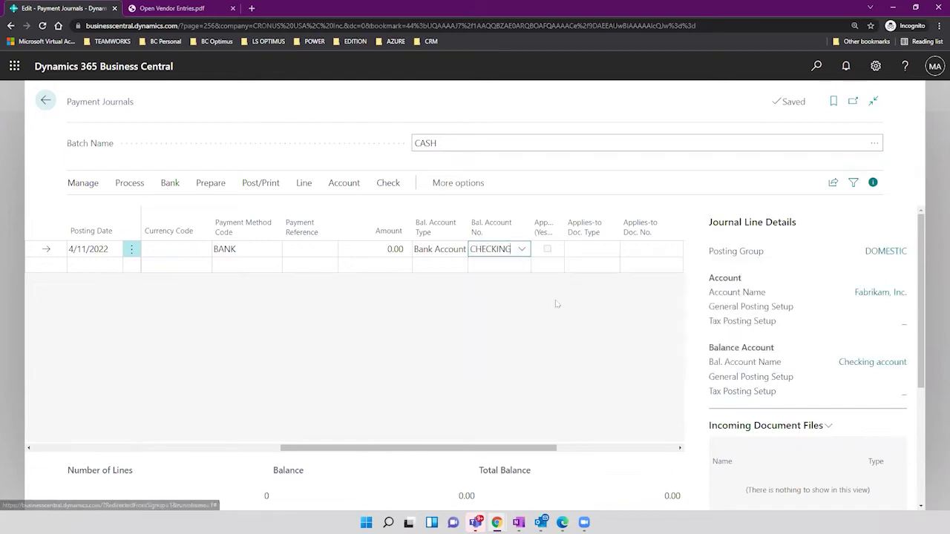
pyautogui.click(493, 251)
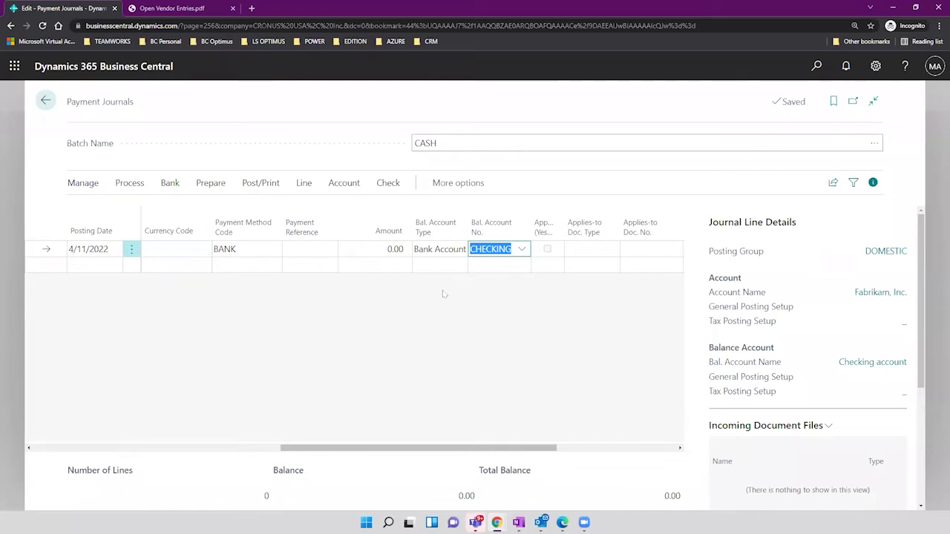
# Check the available currency codes for the Fabrikam payment line, leaving its Currency Code blank
pyautogui.moveTo(367, 448); pyautogui.dragTo(252, 450)
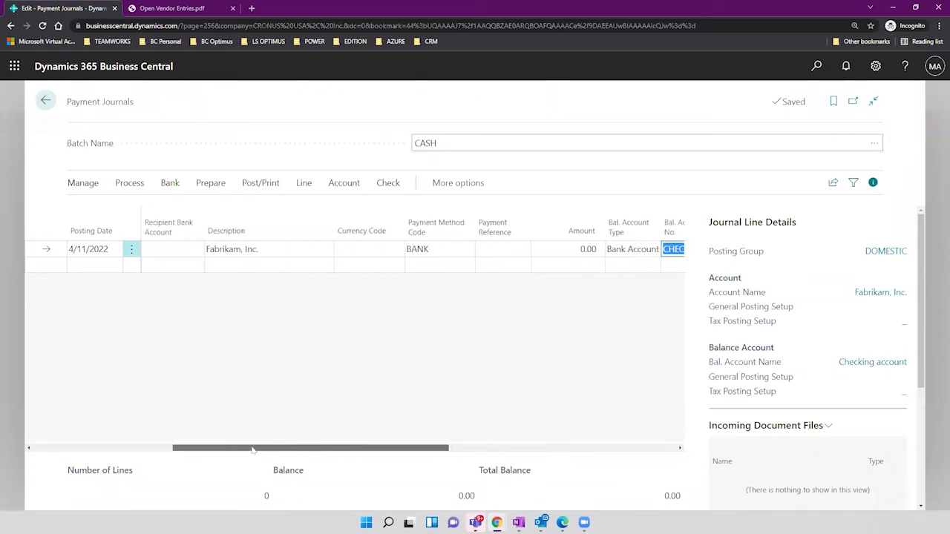
pyautogui.click(578, 248)
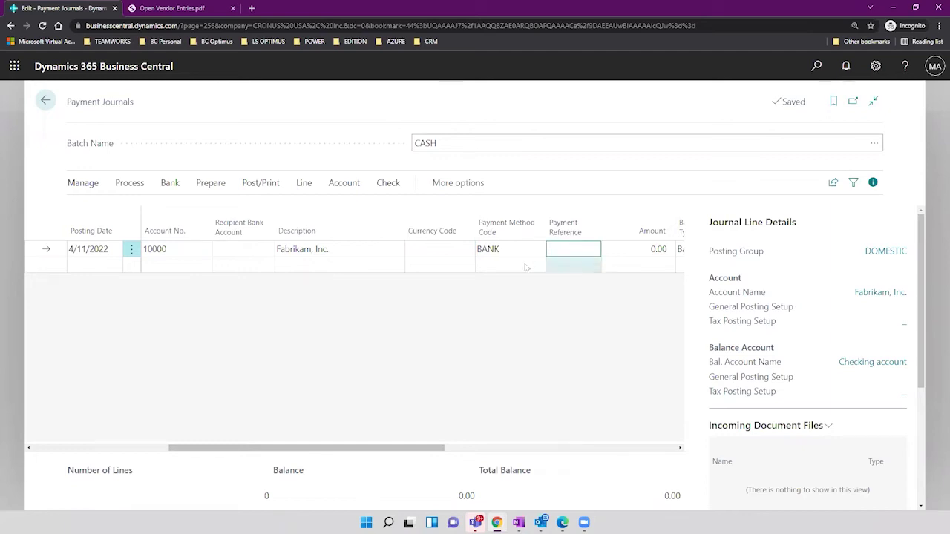
pyautogui.click(453, 250)
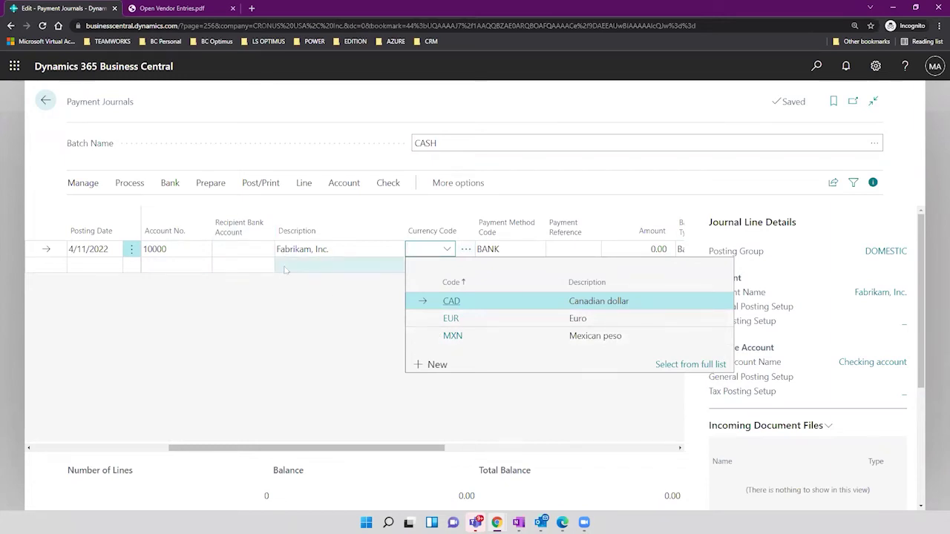
pyautogui.click(350, 313)
pyautogui.click(450, 249)
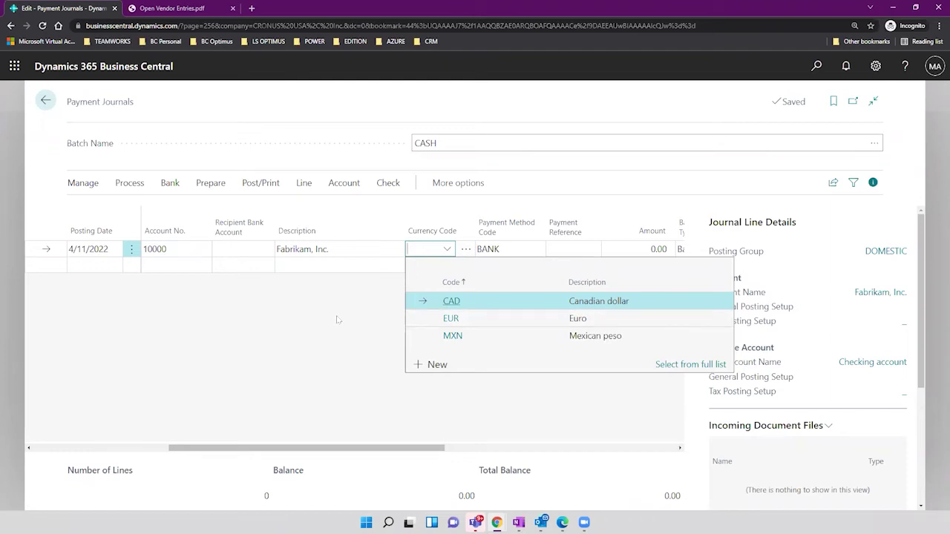
# Search for "currencies" and open the Currencies page
pyautogui.click(816, 66)
pyautogui.write('cu')
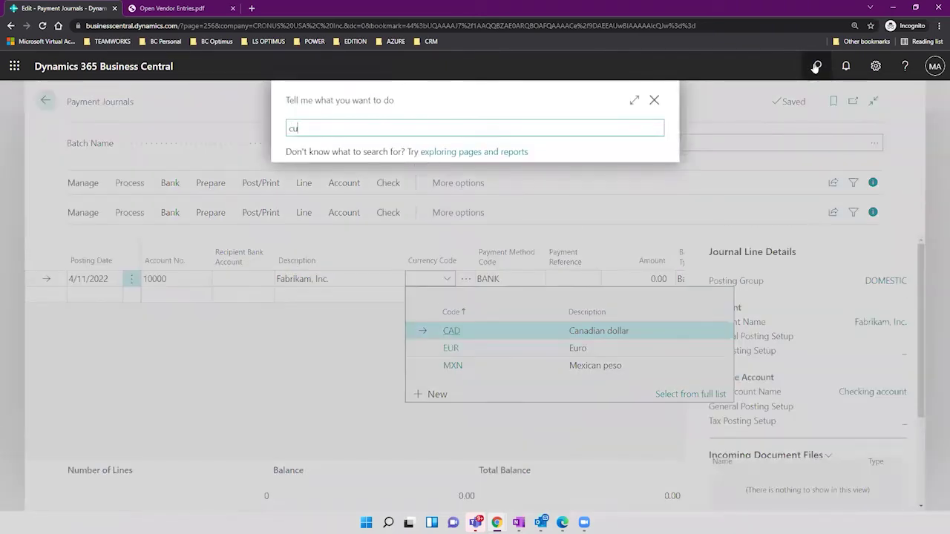
pyautogui.write('rrencies')
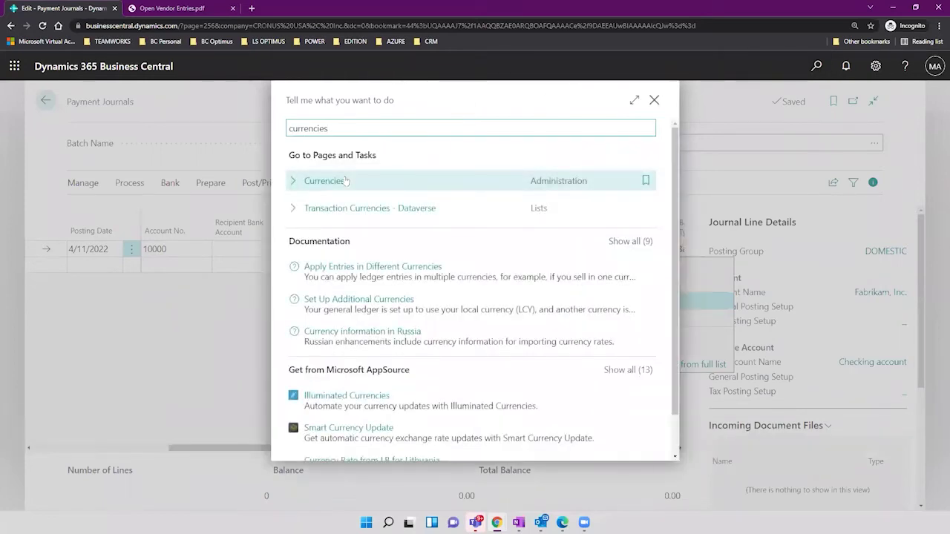
pyautogui.click(345, 180)
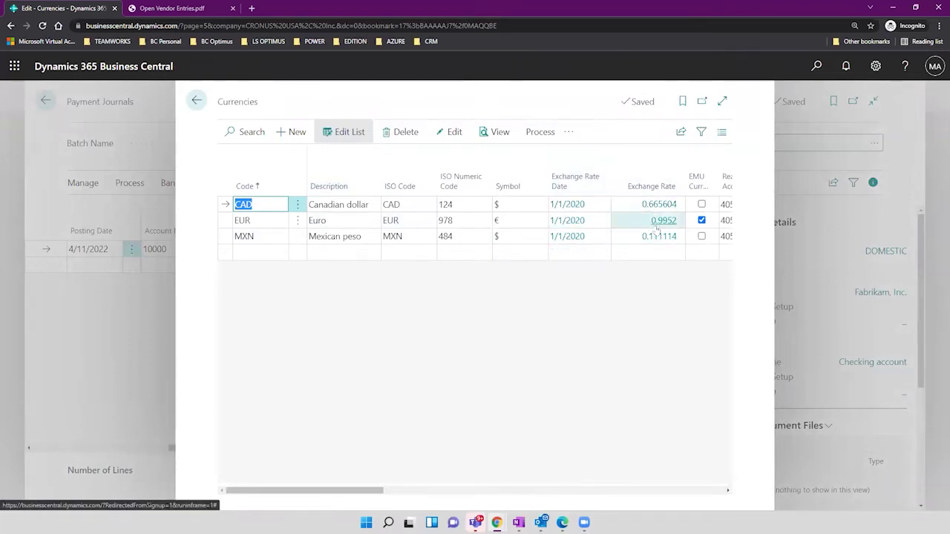
# Examine the exchange rates of the Canadian dollar, euro and Mexican peso, and return to the payment journal without choosing a currency
pyautogui.click(260, 236)
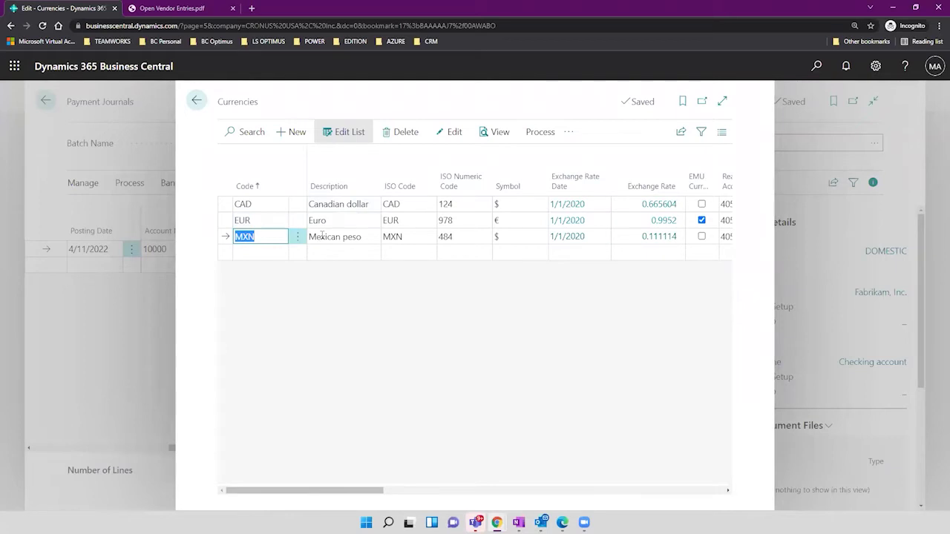
pyautogui.click(333, 221)
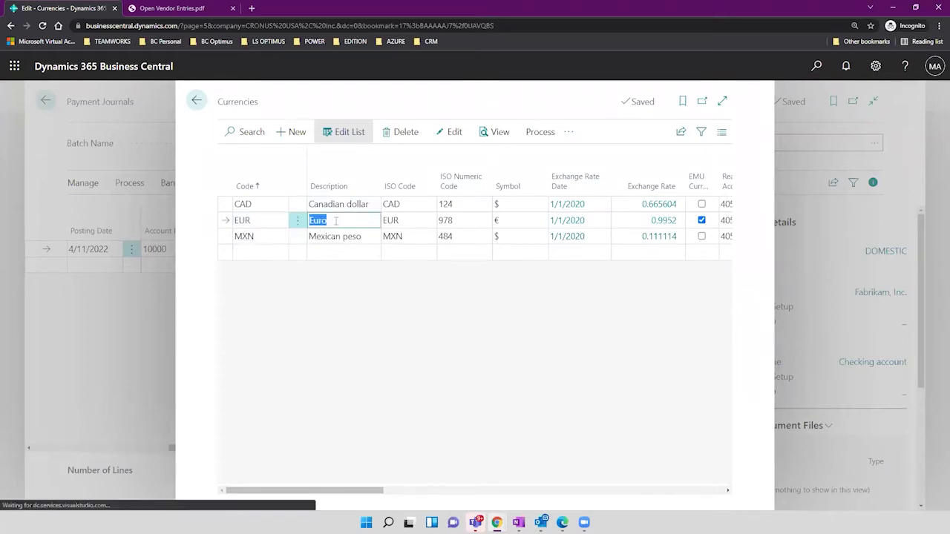
pyautogui.press('Up')
pyautogui.click(337, 221)
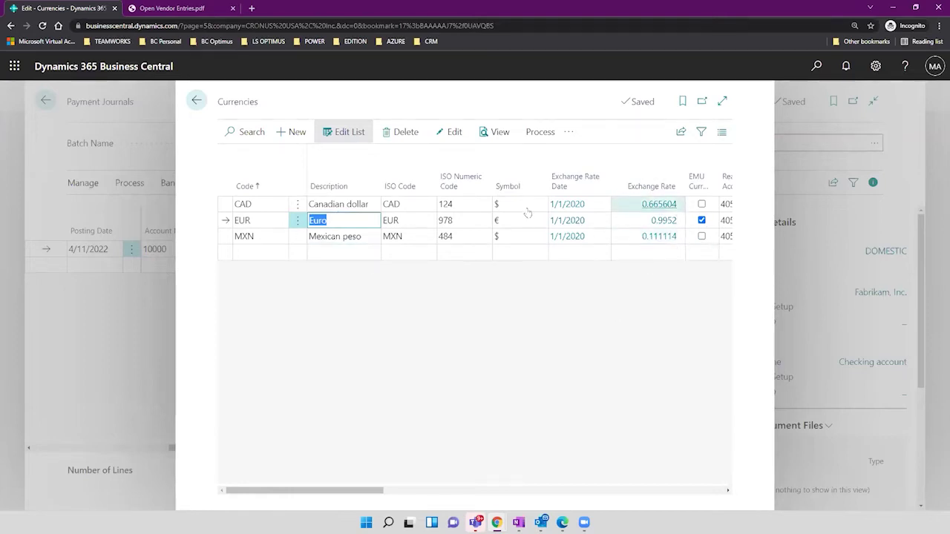
pyautogui.click(196, 100)
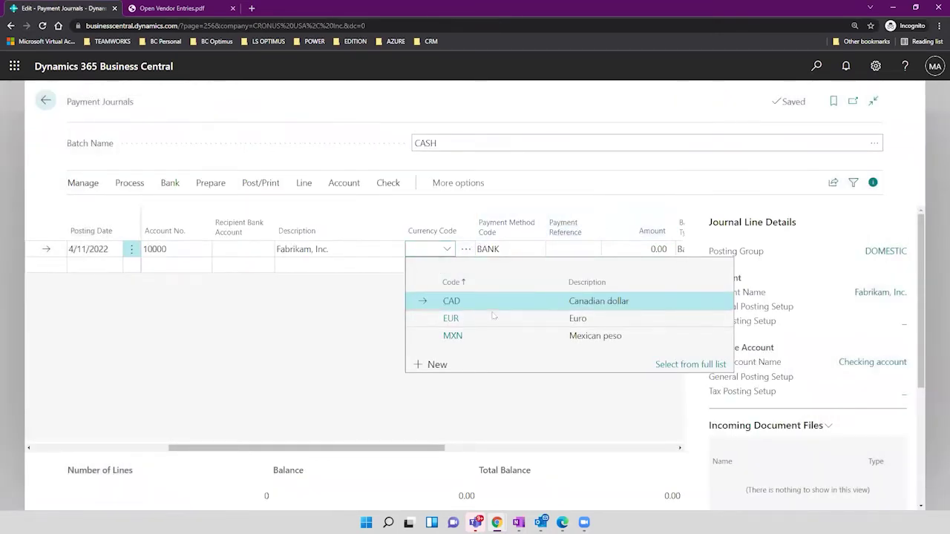
pyautogui.click(345, 340)
# Check the line's payment reference field and the available payment method codes, keeping BANK as the method
pyautogui.moveTo(416, 447); pyautogui.dragTo(513, 433)
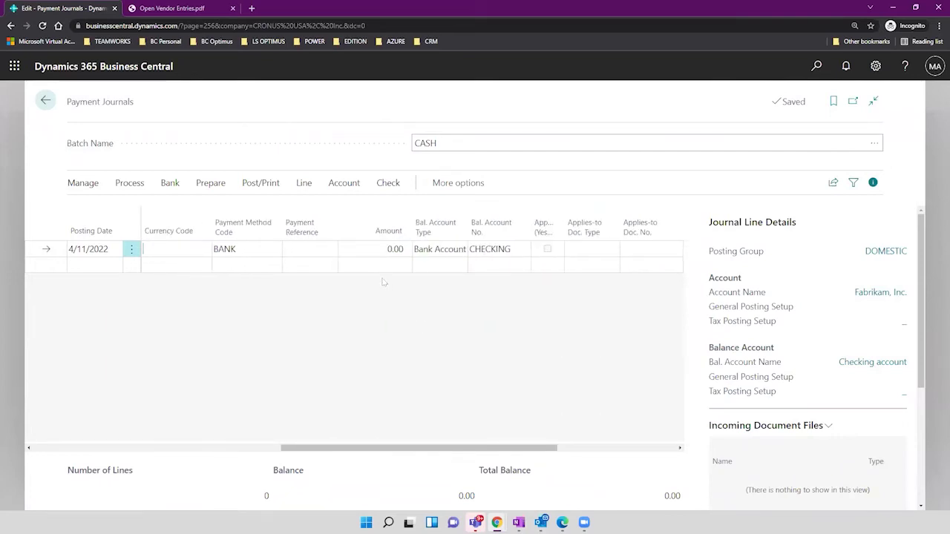
pyautogui.click(300, 248)
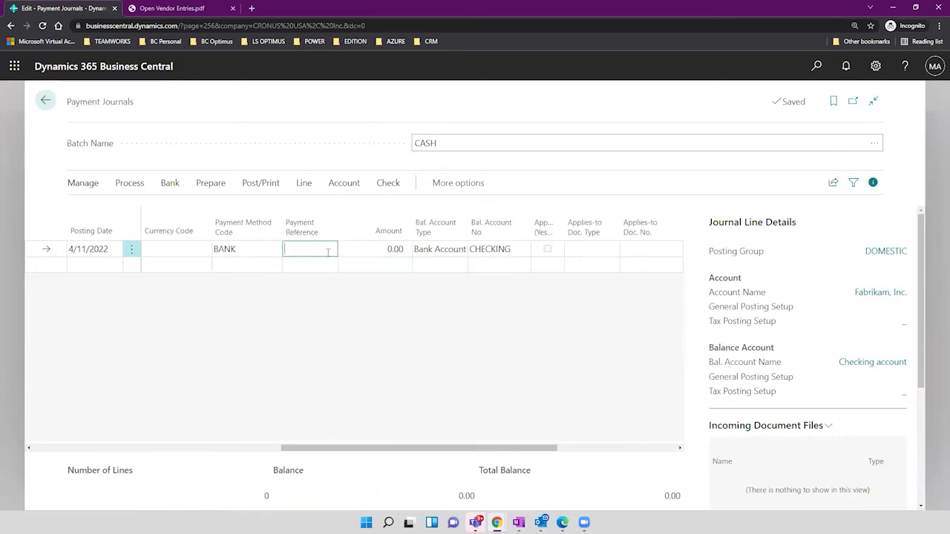
pyautogui.click(277, 250)
pyautogui.click(273, 249)
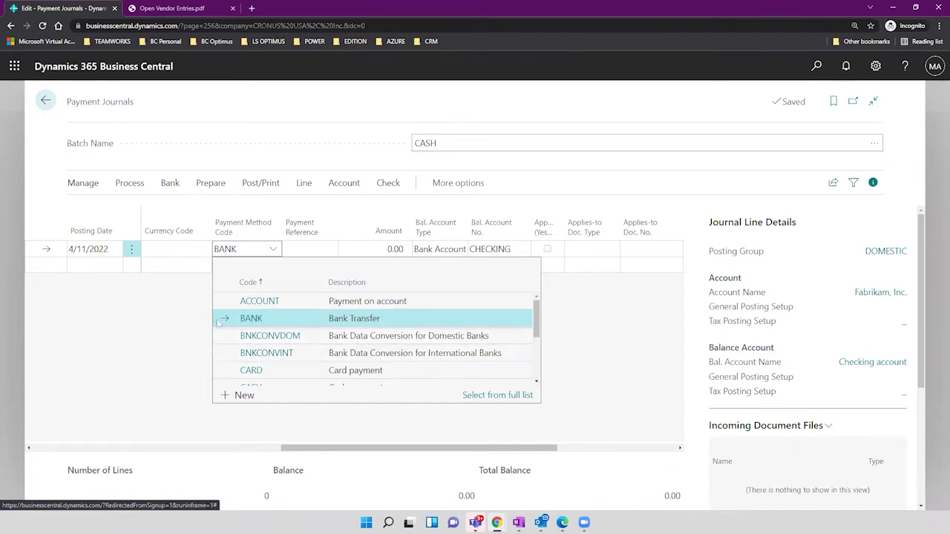
pyautogui.scroll(-5, 319, 341)
pyautogui.scroll(2, 293, 331)
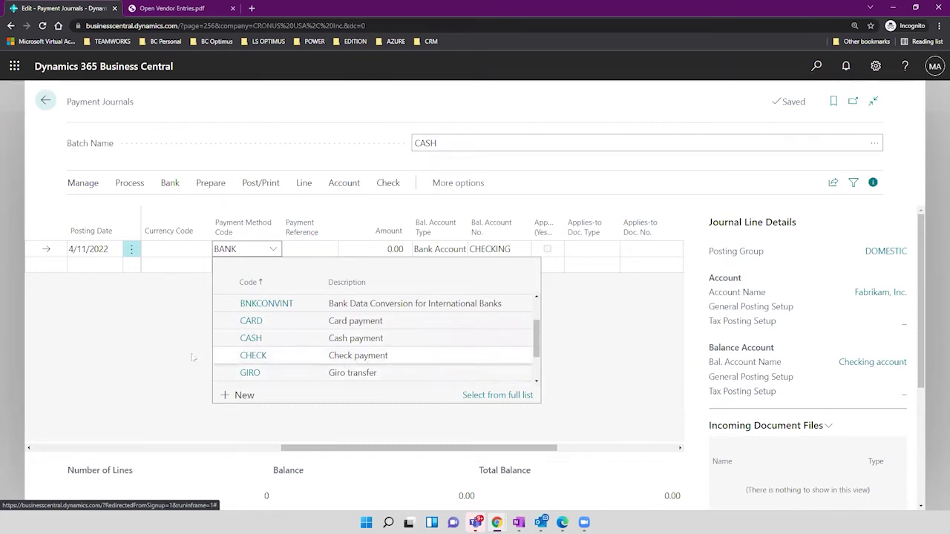
pyautogui.click(192, 329)
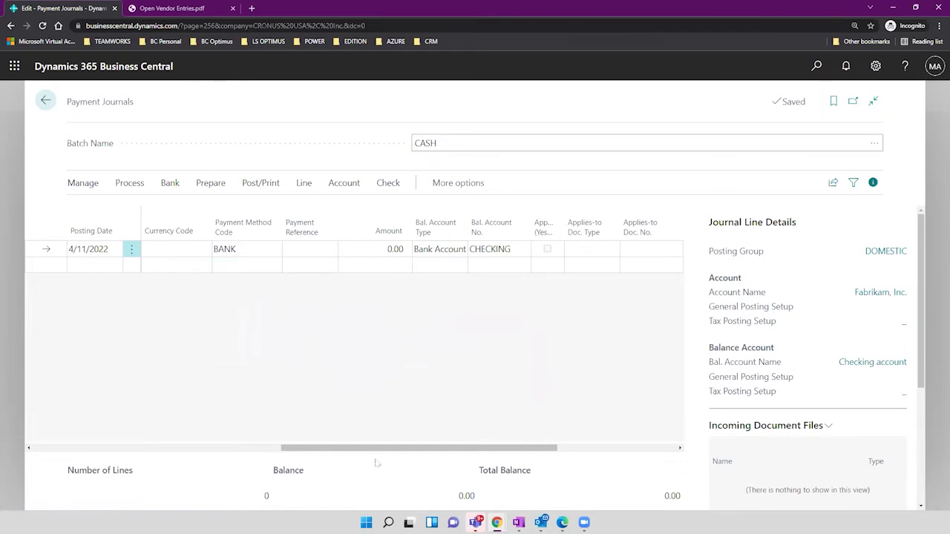
# Review the payment line's document type, vendor account, payment method and balancing account entries
pyautogui.moveTo(352, 449); pyautogui.dragTo(95, 430)
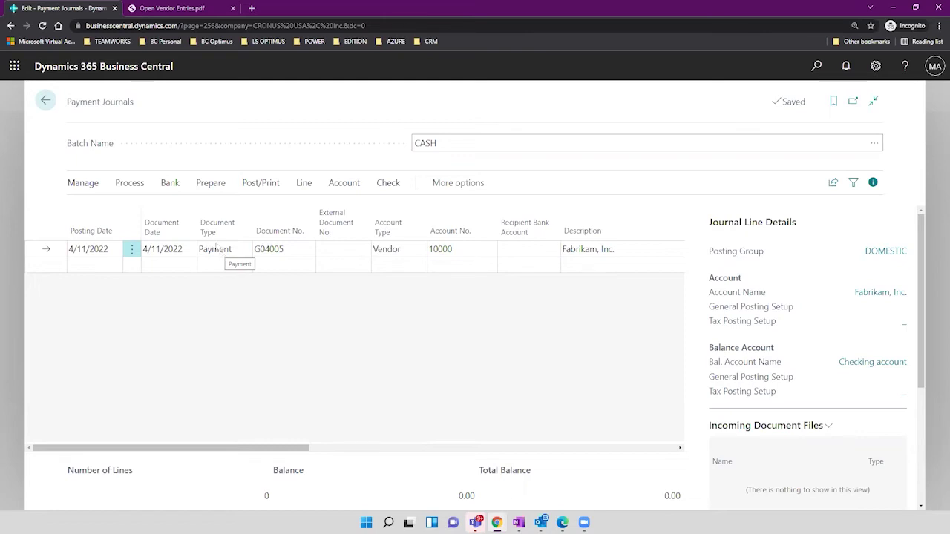
pyautogui.click(460, 249)
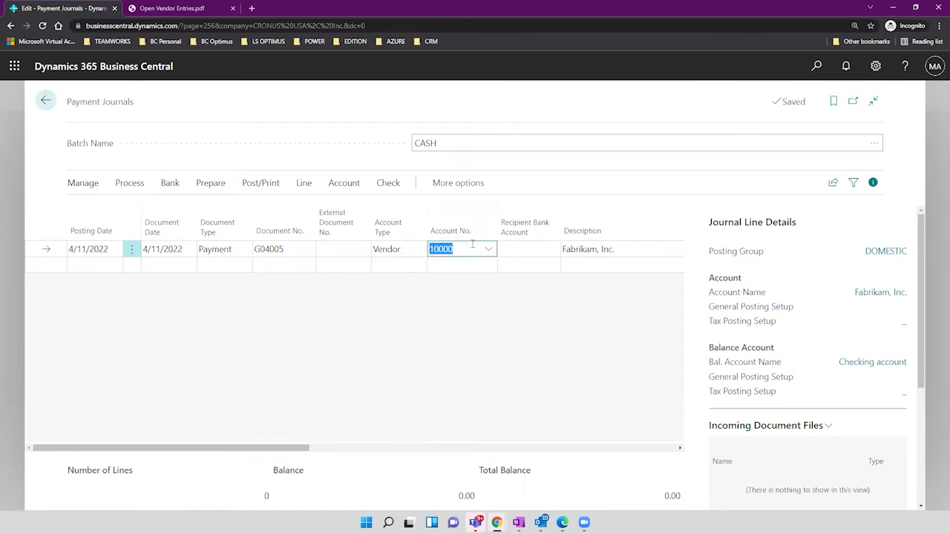
pyautogui.press('Tab')
pyautogui.moveTo(330, 455); pyautogui.dragTo(497, 418)
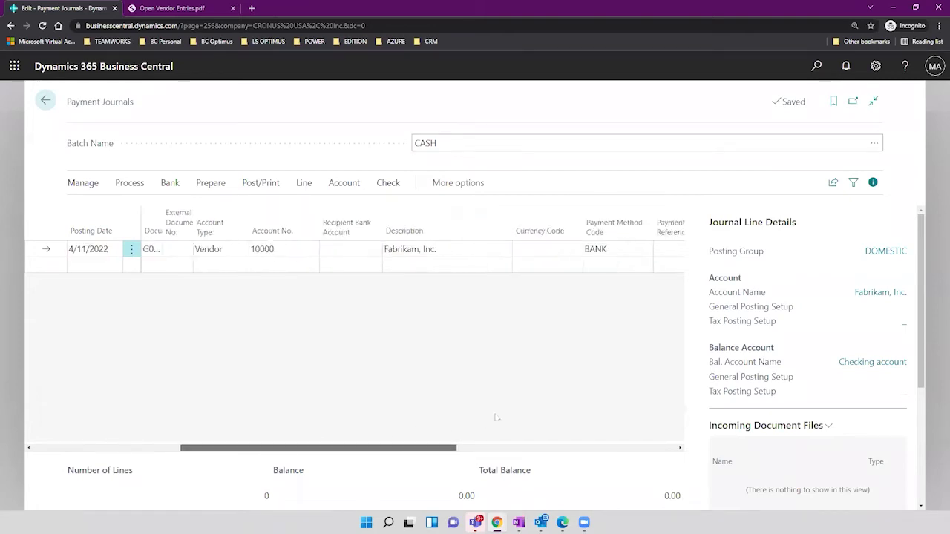
pyautogui.hscroll(5, 496, 418)
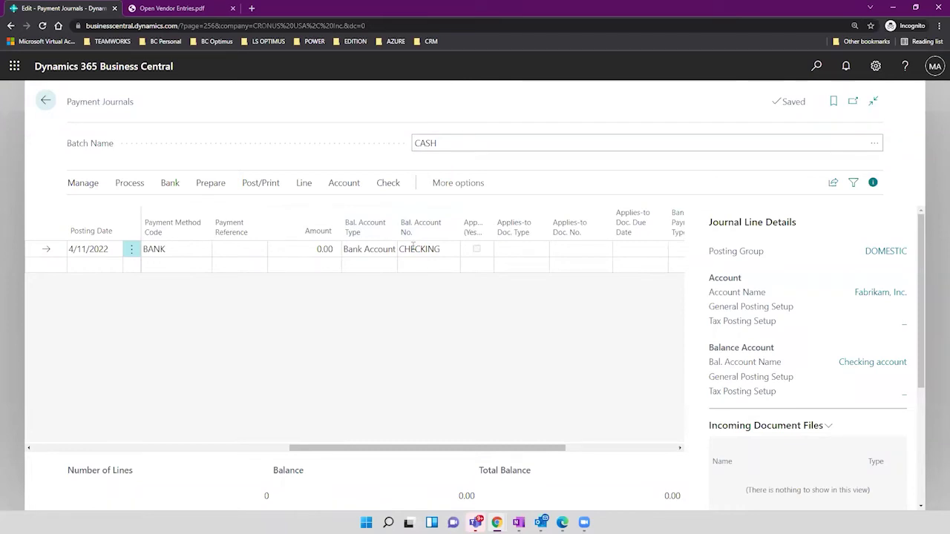
# Apply the payment to Fabrikam's open invoice 108201, using the lookup for the applies-to document number
pyautogui.click(572, 254)
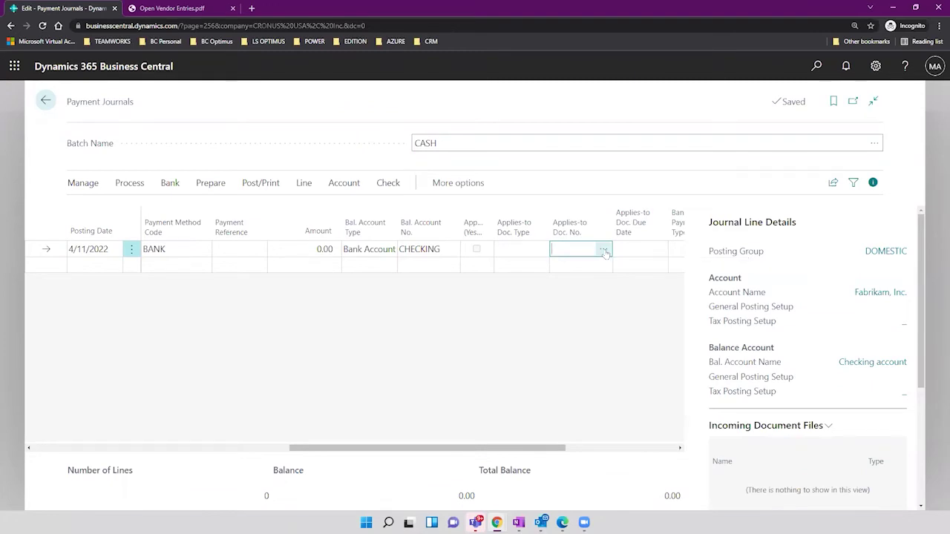
pyautogui.click(606, 252)
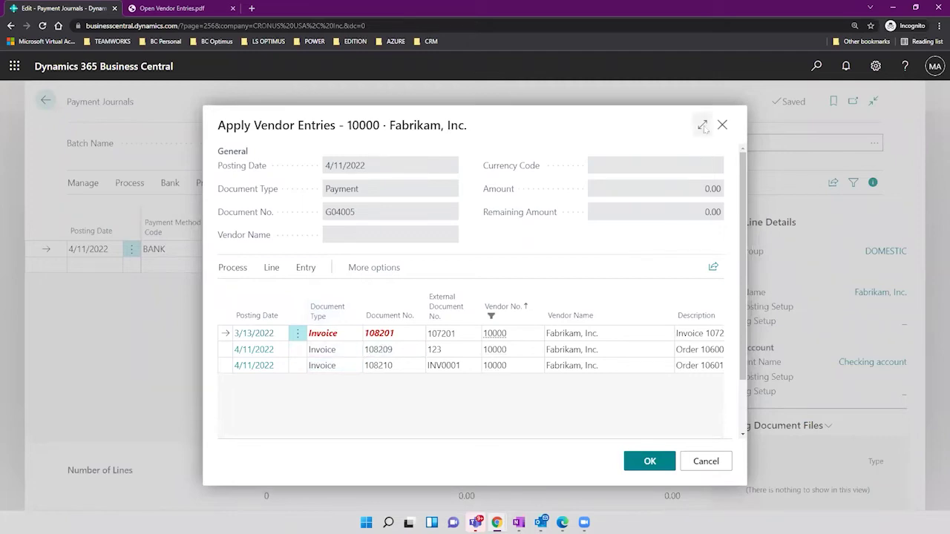
pyautogui.click(702, 125)
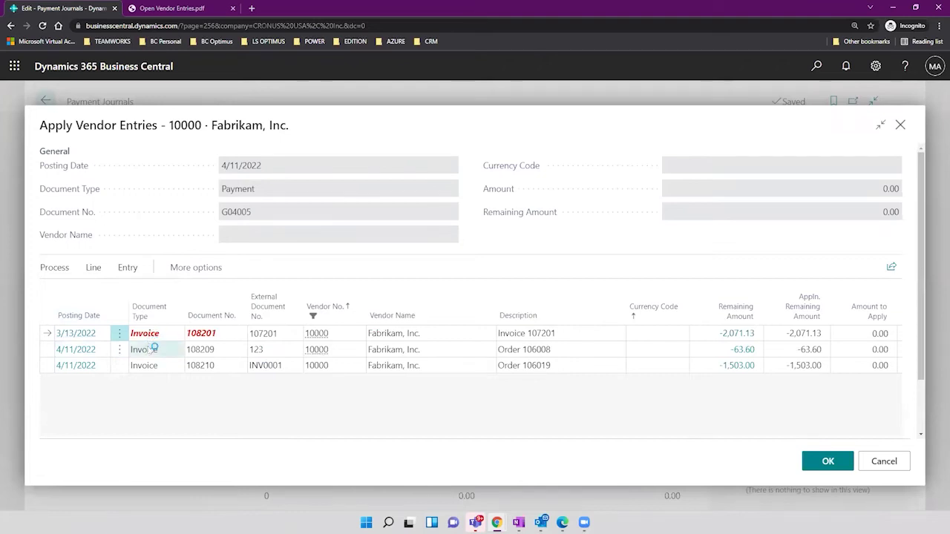
pyautogui.click(277, 334)
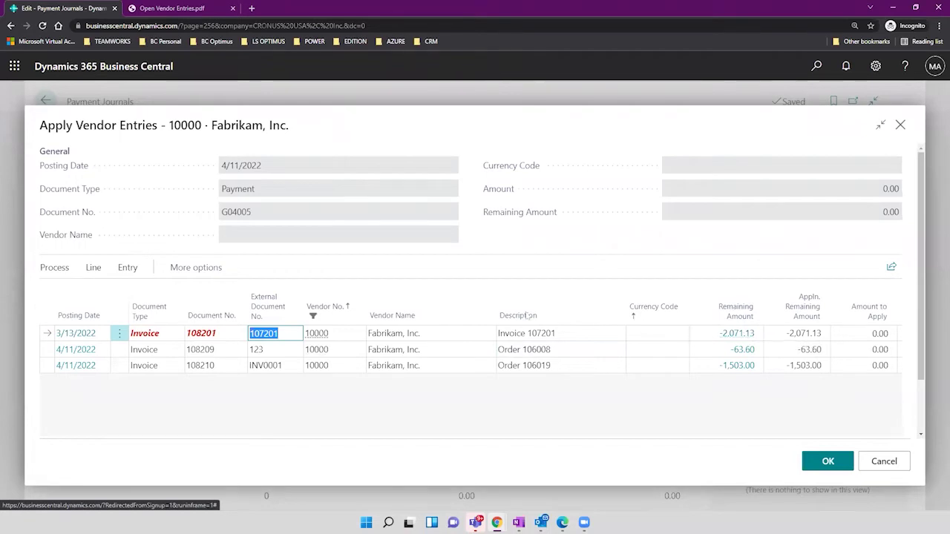
pyautogui.click(65, 269)
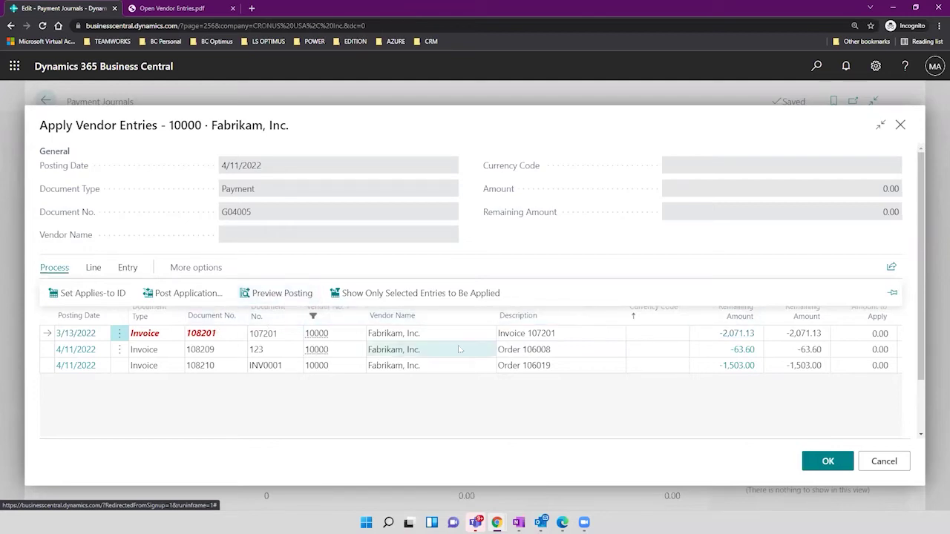
pyautogui.click(827, 462)
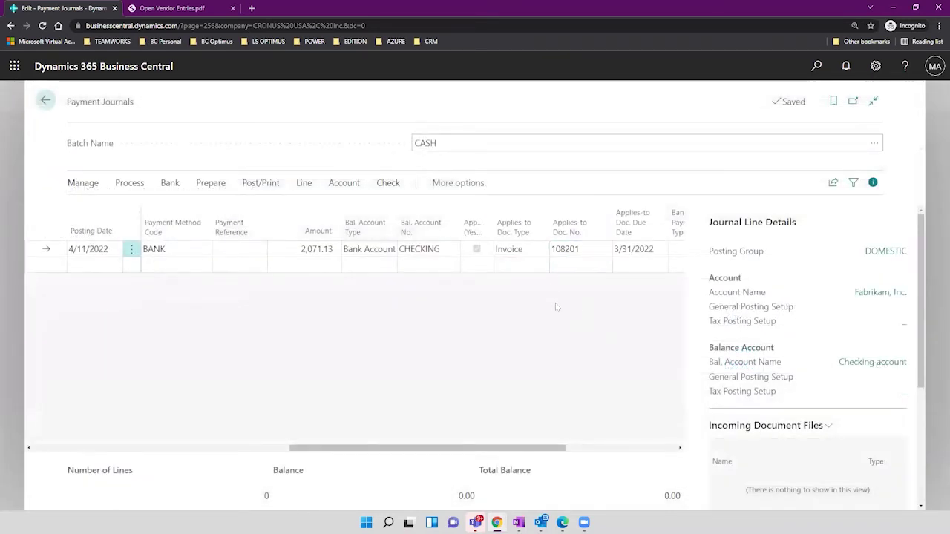
# Review the applied payment line's amount, applies-to document, due date and remaining fields across the journal
pyautogui.moveTo(537, 448); pyautogui.dragTo(693, 443)
pyautogui.hscroll(-8, 471, 396)
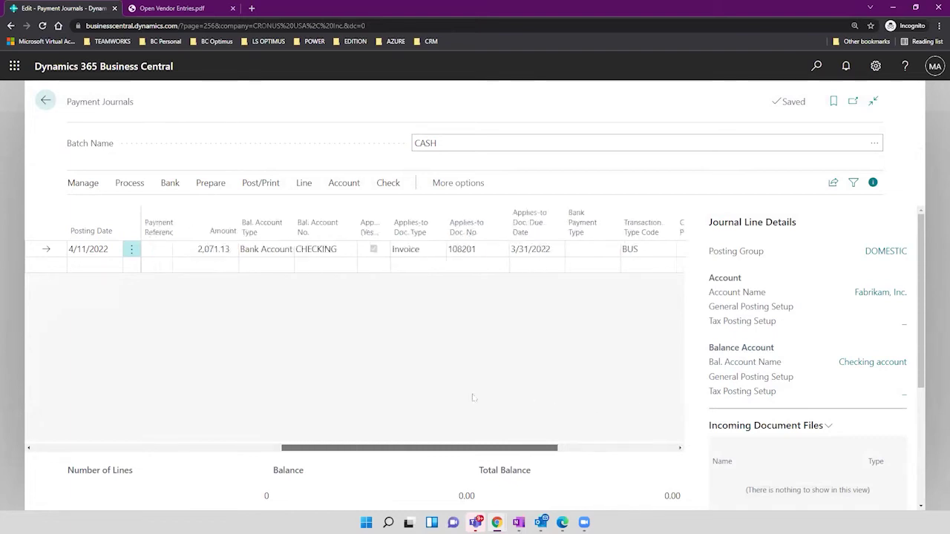
pyautogui.hscroll(3, 367, 381)
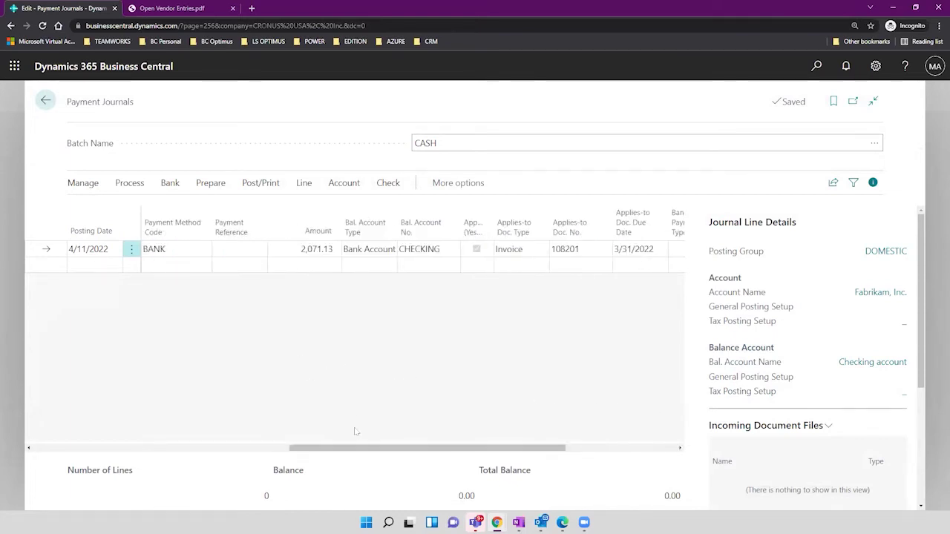
pyautogui.moveTo(356, 447); pyautogui.dragTo(63, 406)
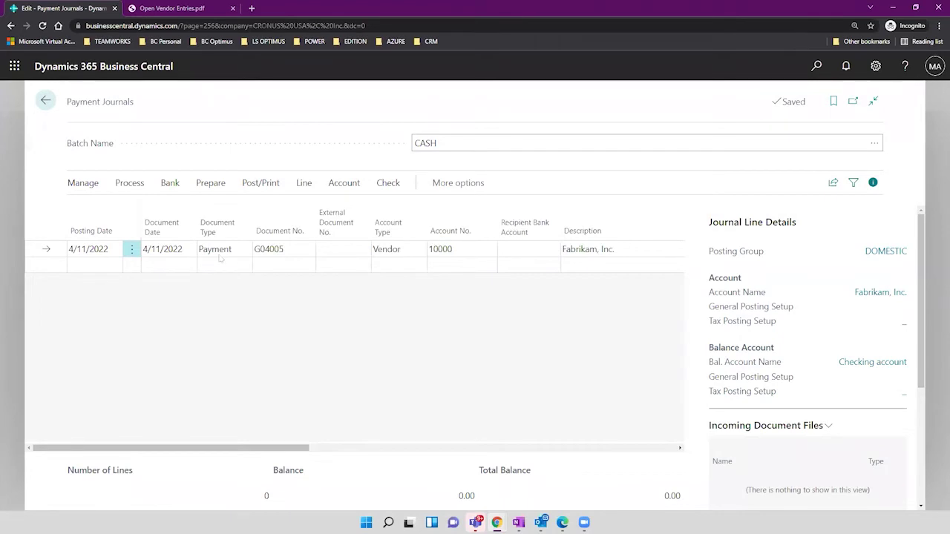
# Preview the posting of the Fabrikam payment line in the CASH batch without posting it
pyautogui.click(132, 249)
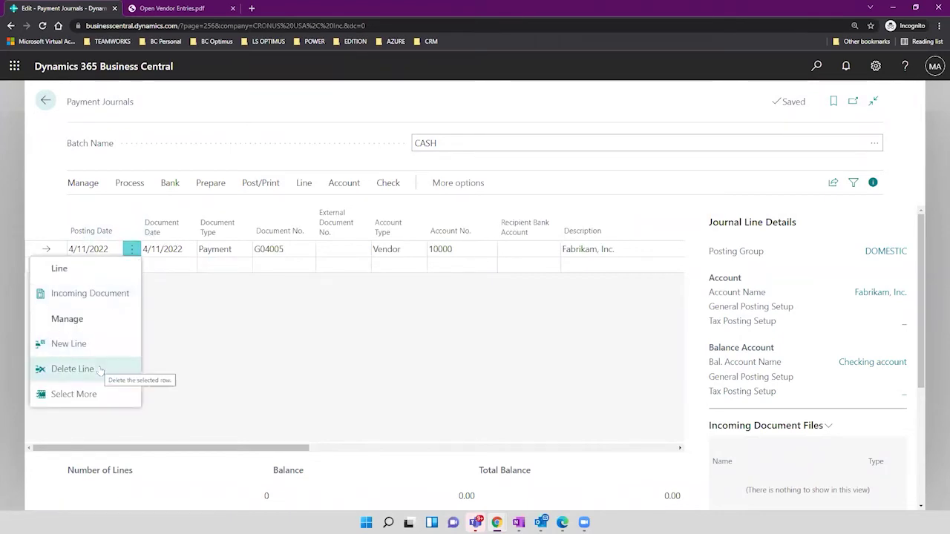
pyautogui.click(260, 183)
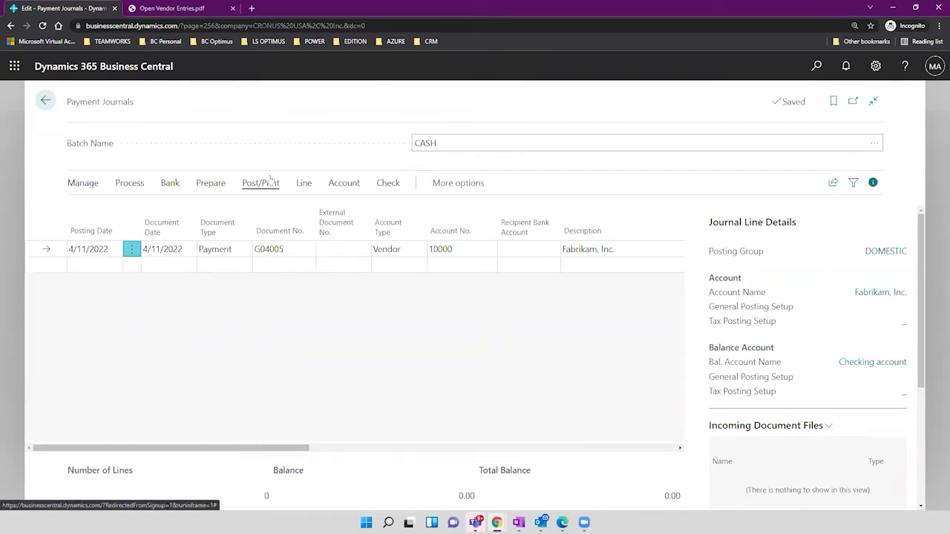
pyautogui.click(260, 184)
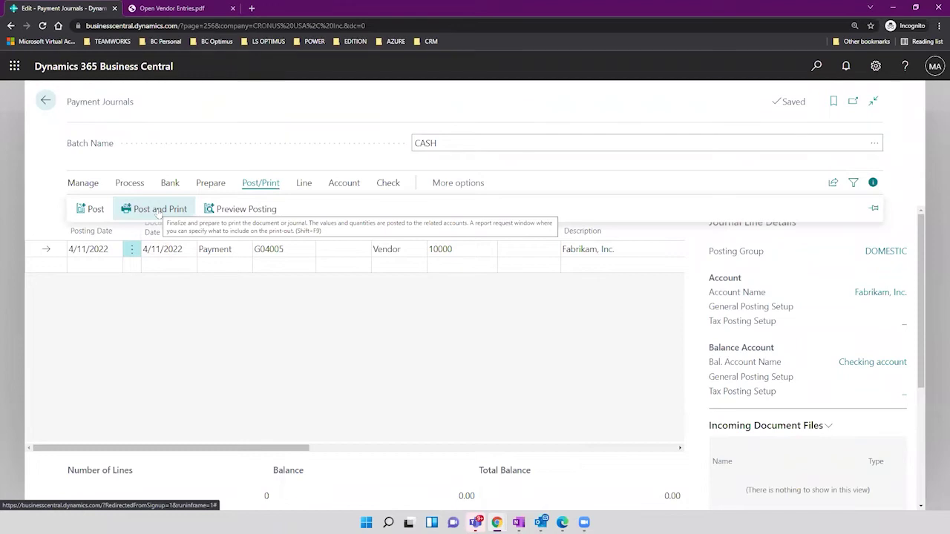
pyautogui.click(241, 214)
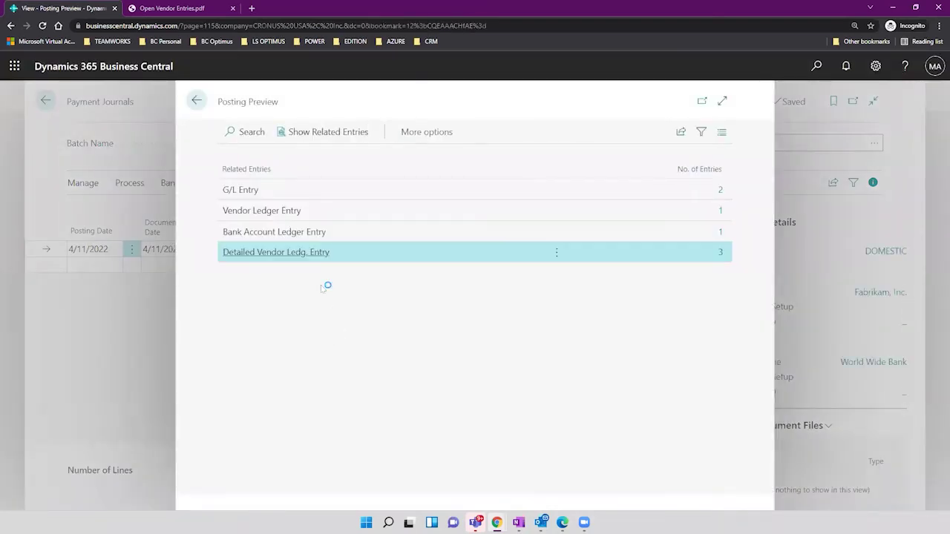
# Review the G/L, vendor ledger and bank account ledger entry types listed in the posting preview
pyautogui.click(252, 191)
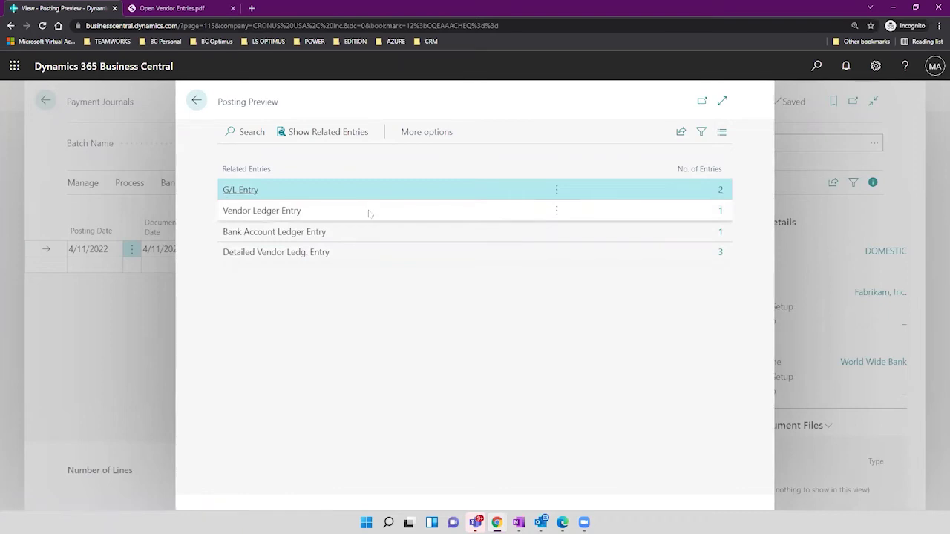
pyautogui.click(325, 214)
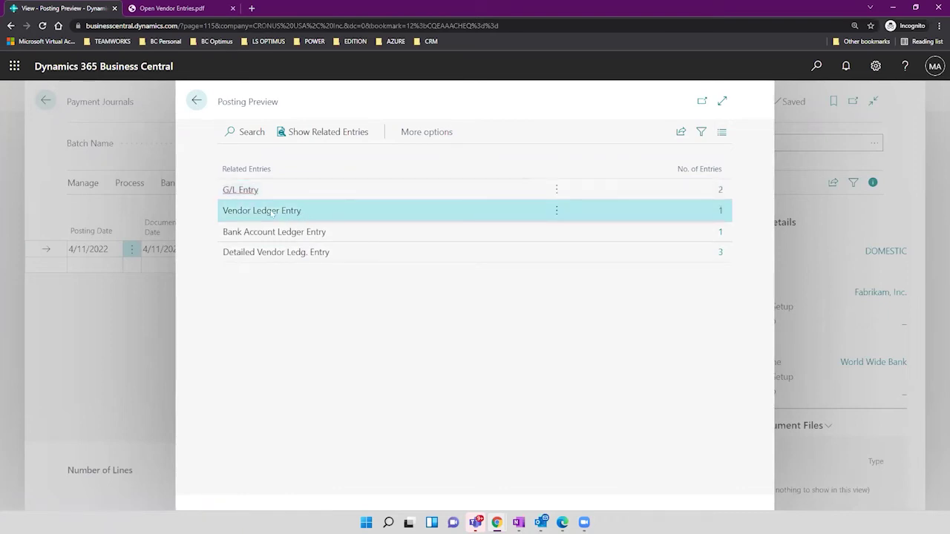
pyautogui.click(282, 190)
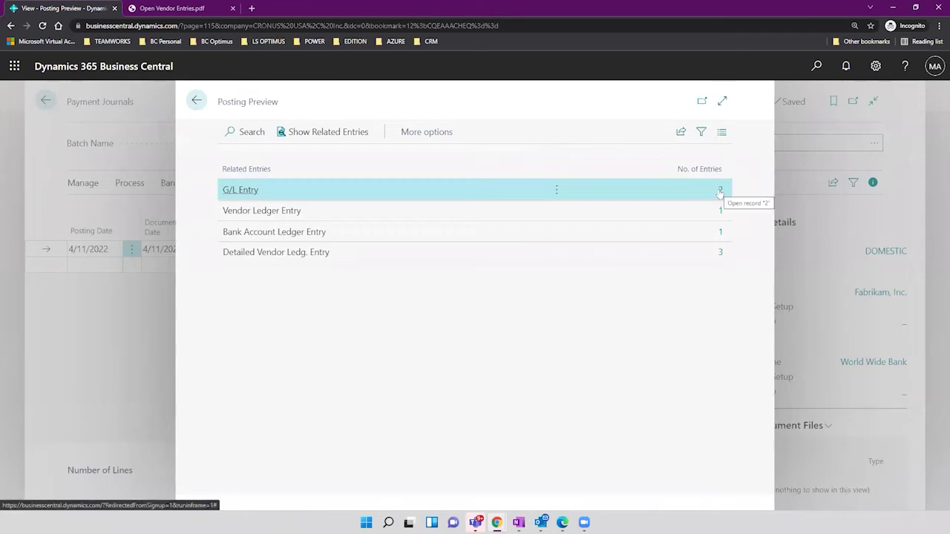
pyautogui.click(302, 212)
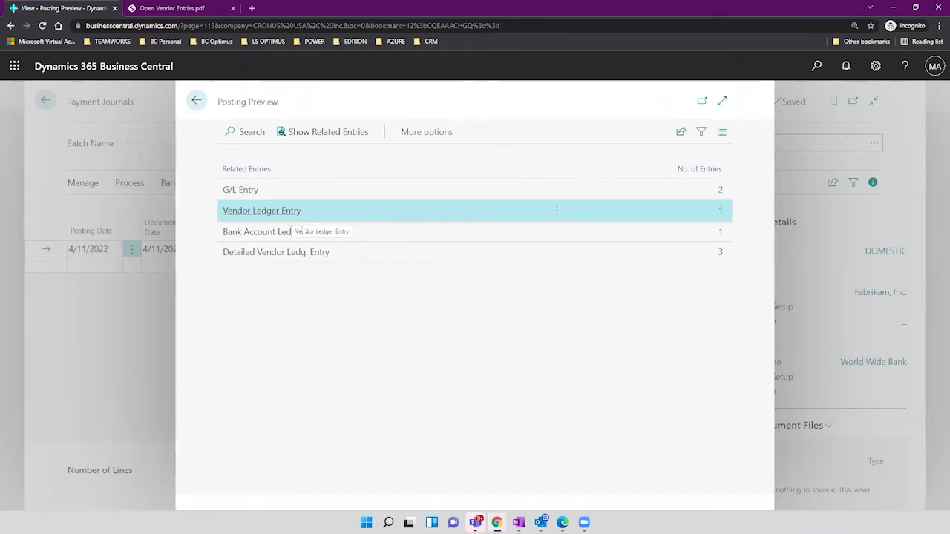
pyautogui.click(298, 232)
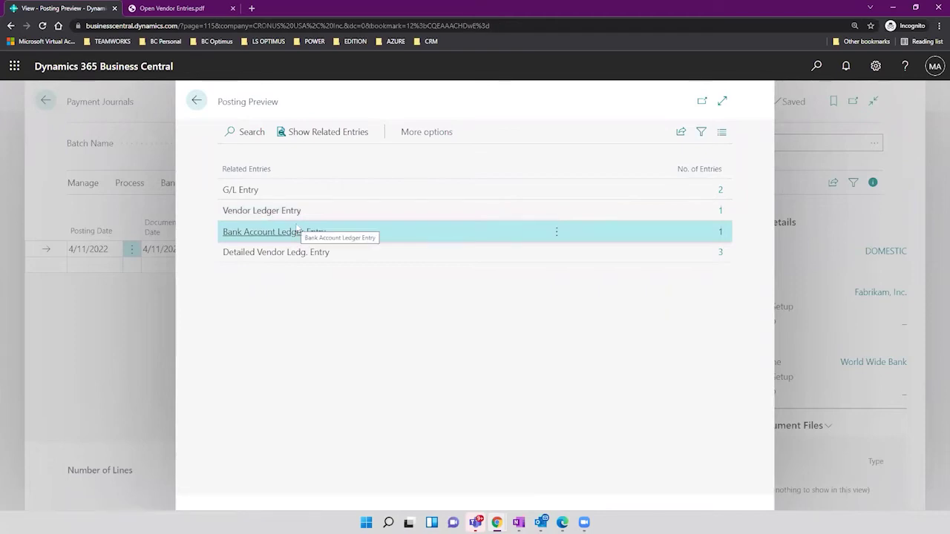
# Examine the previewed detailed vendor ledger entries in the expanded view, then return to the posting preview
pyautogui.click(318, 256)
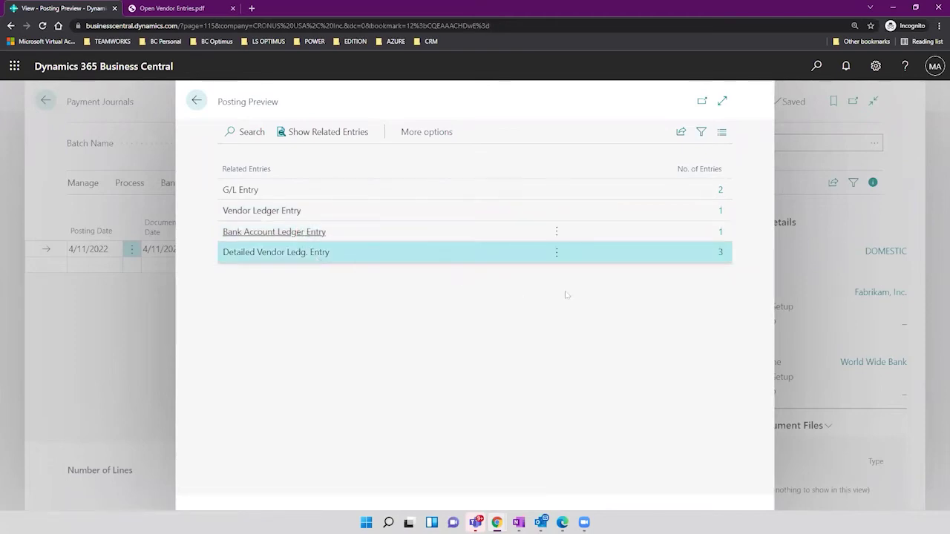
pyautogui.click(721, 253)
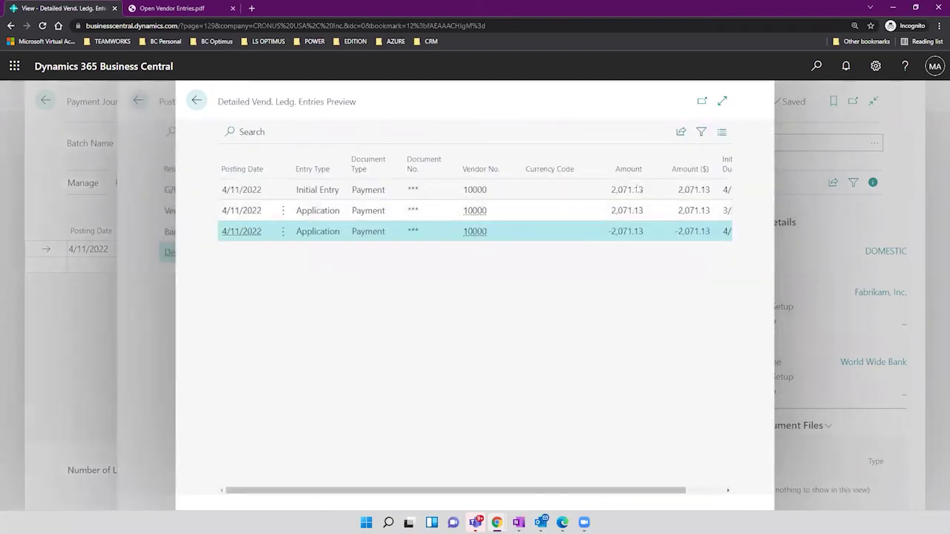
pyautogui.click(722, 101)
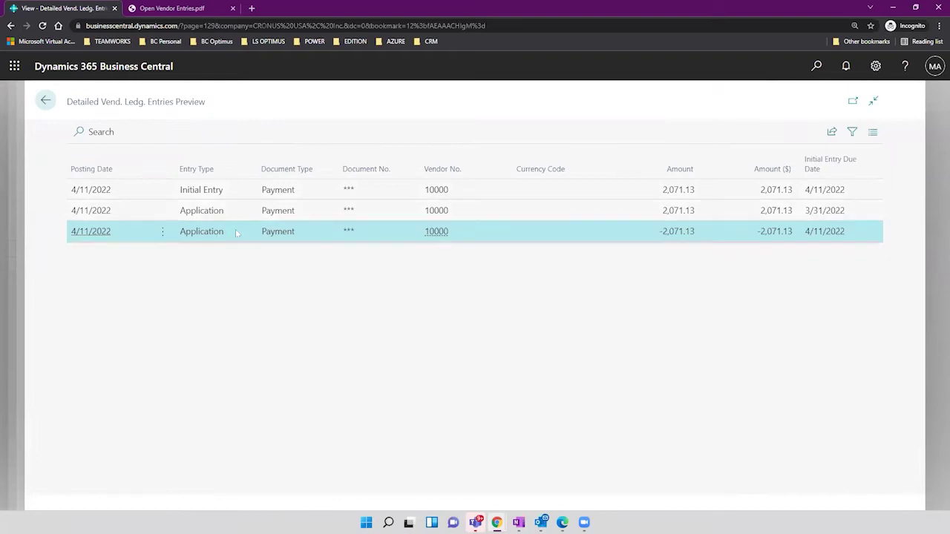
pyautogui.click(46, 101)
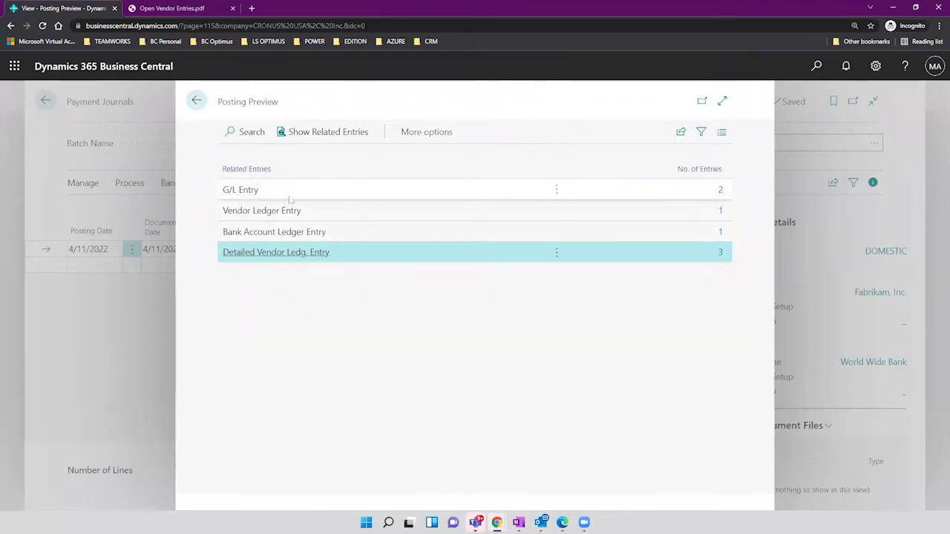
# Examine the previewed G/L entries, checking the details of accounts 10100 and 20100, and return to the posting preview
pyautogui.click(289, 194)
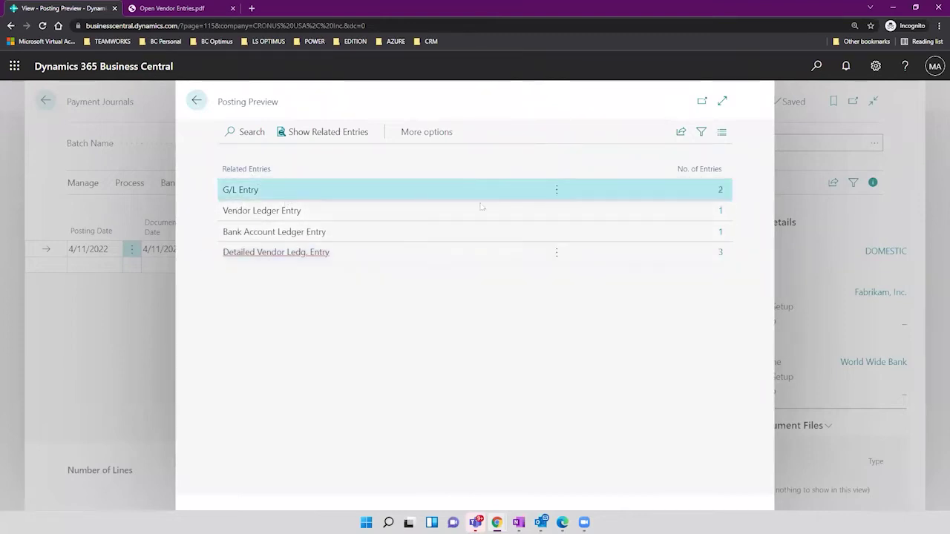
pyautogui.click(720, 191)
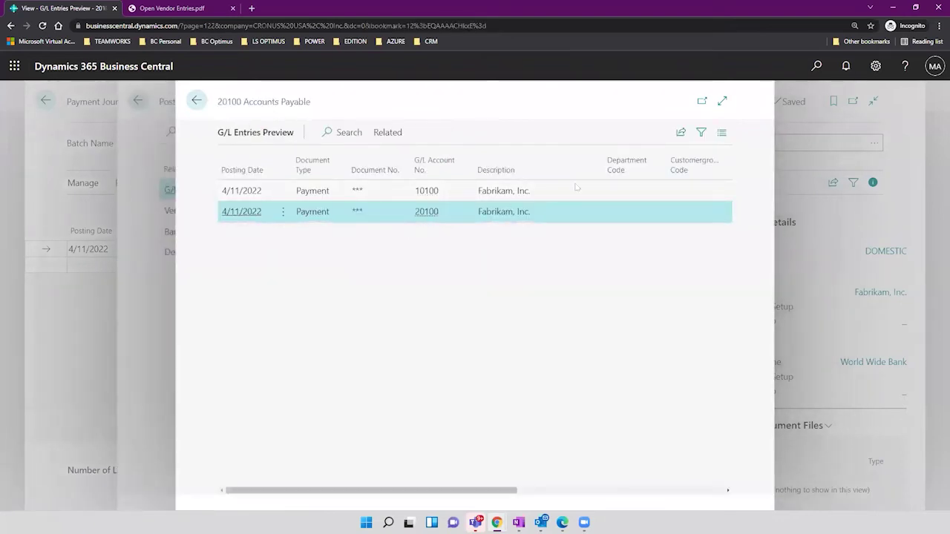
pyautogui.click(723, 100)
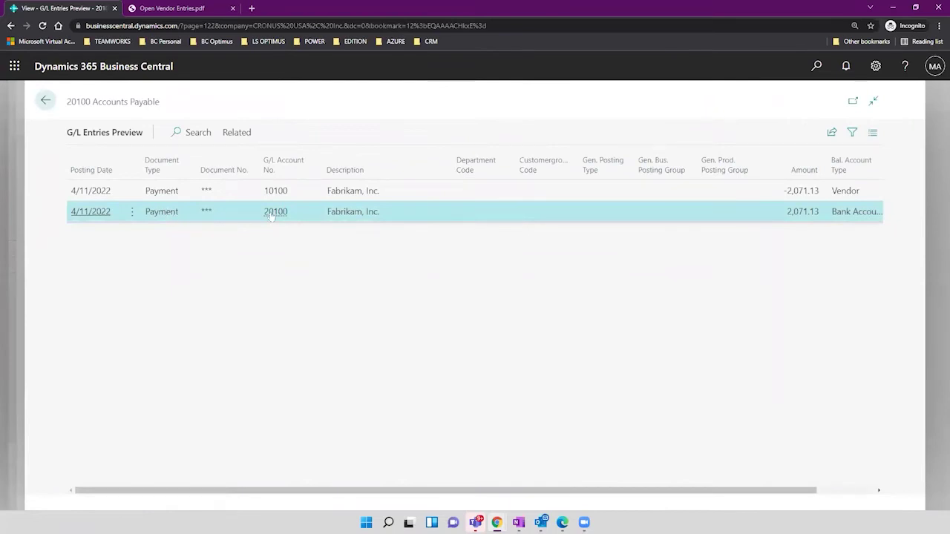
pyautogui.click(275, 191)
pyautogui.moveTo(280, 193)
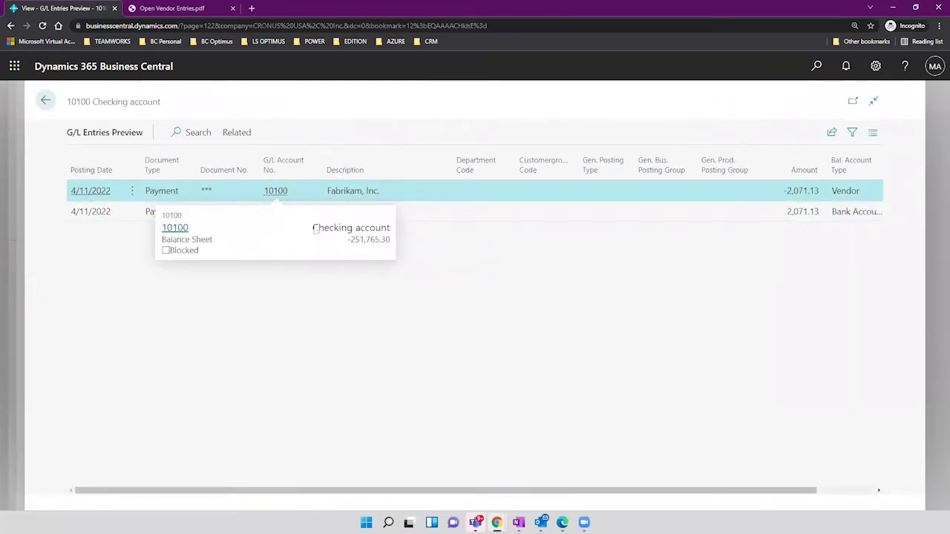
pyautogui.click(276, 212)
pyautogui.moveTo(276, 213)
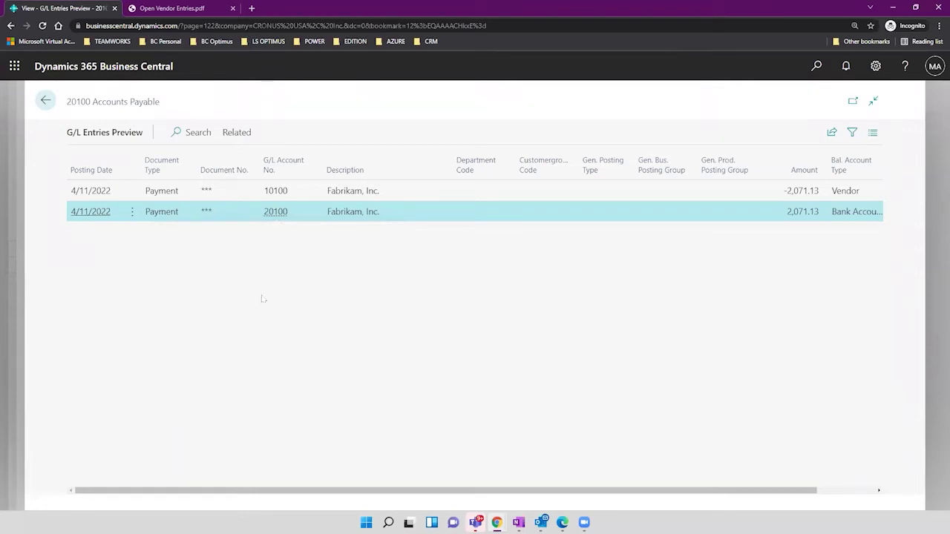
pyautogui.click(45, 100)
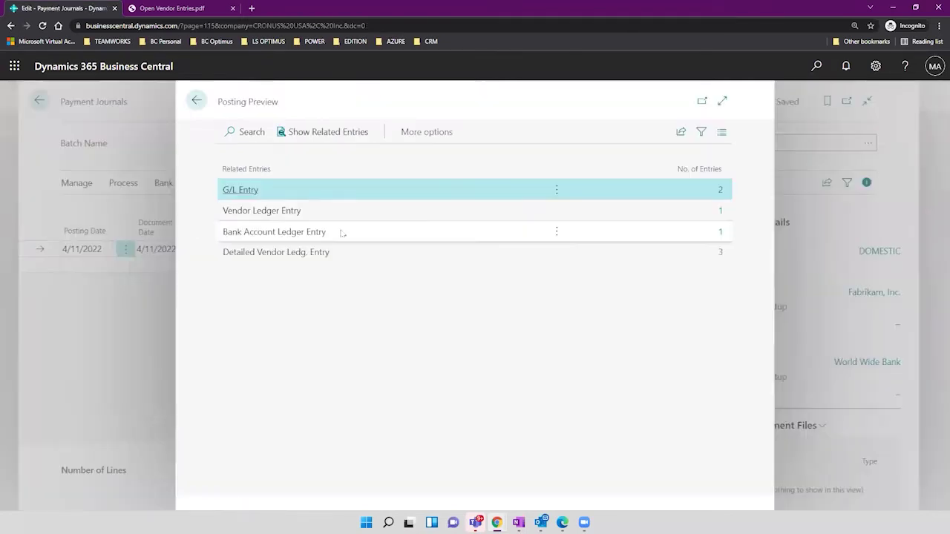
# Examine the previewed vendor ledger entry's payment method, original and remaining amounts, and due date in the expanded view
pyautogui.click(720, 211)
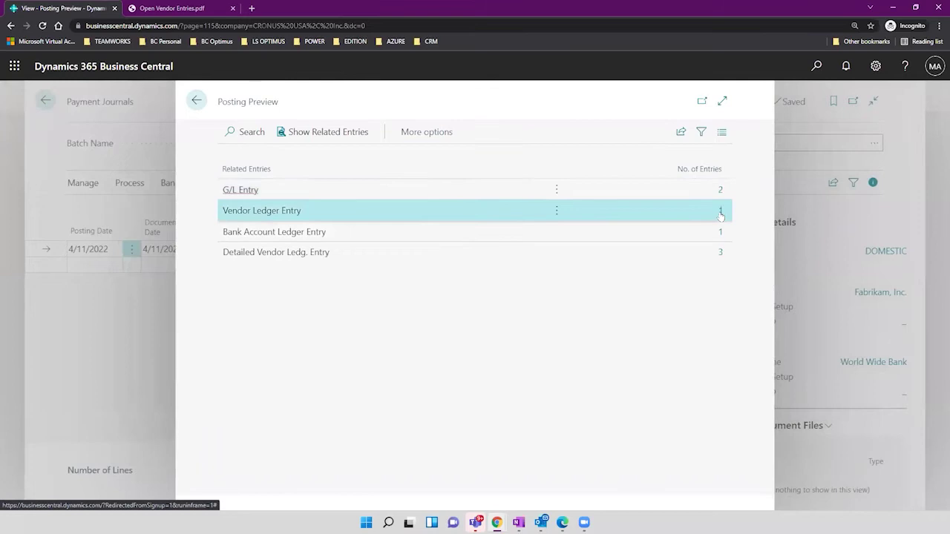
pyautogui.click(722, 100)
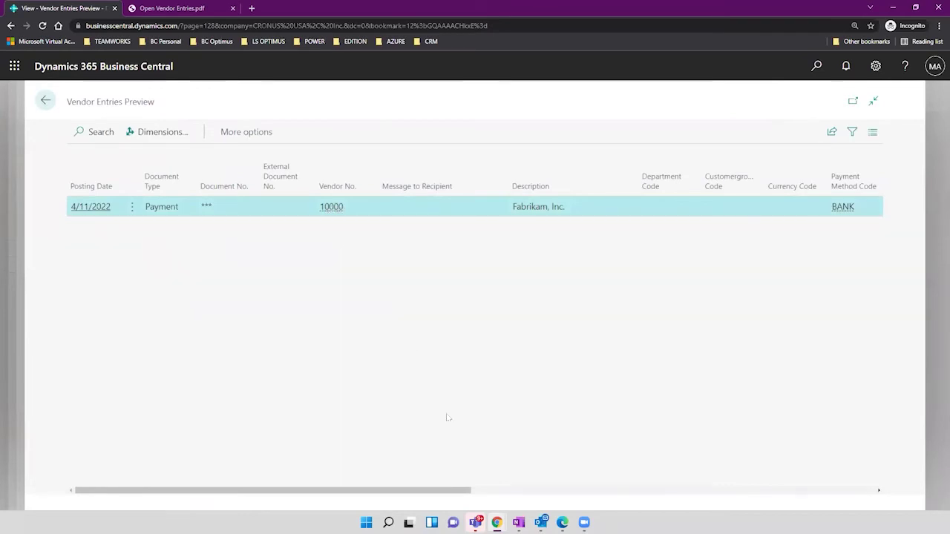
pyautogui.moveTo(432, 492); pyautogui.dragTo(715, 503)
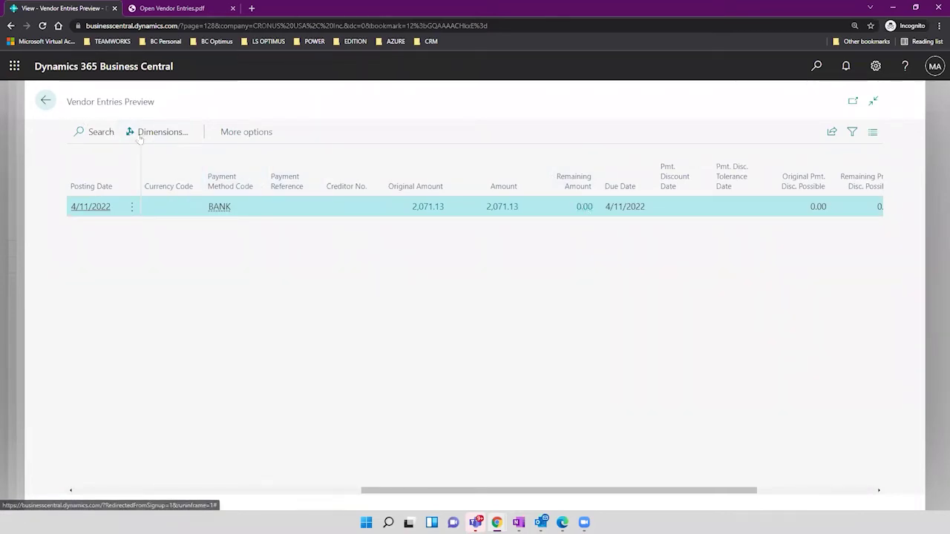
# Check the AREA, BUSINESSGROUP and SALESCAMPAIGN dimensions of the previewed vendor ledger entry, then return to the posting preview
pyautogui.click(162, 132)
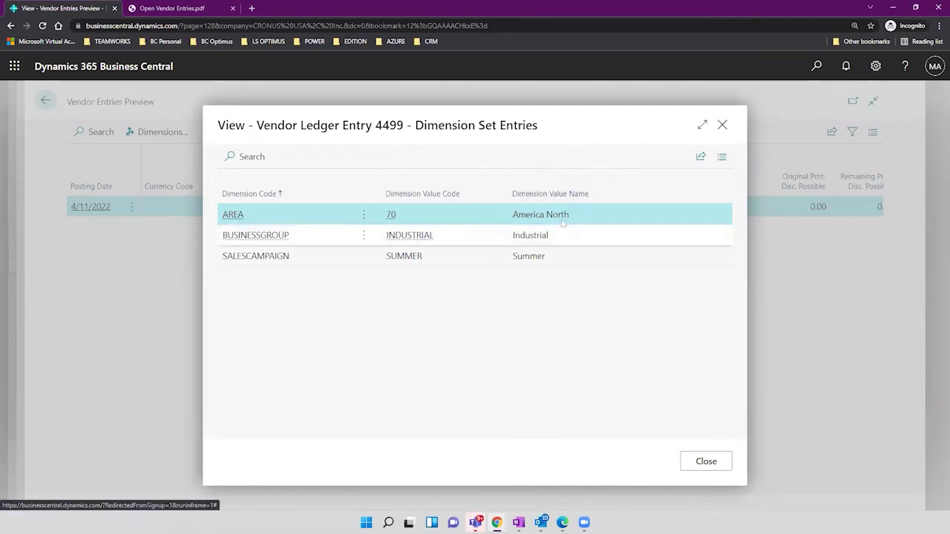
pyautogui.click(470, 235)
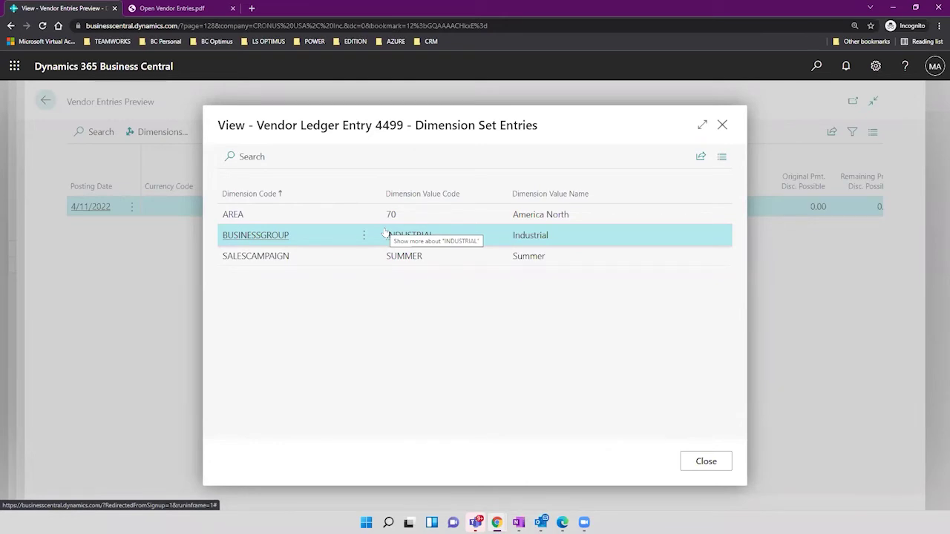
pyautogui.click(540, 215)
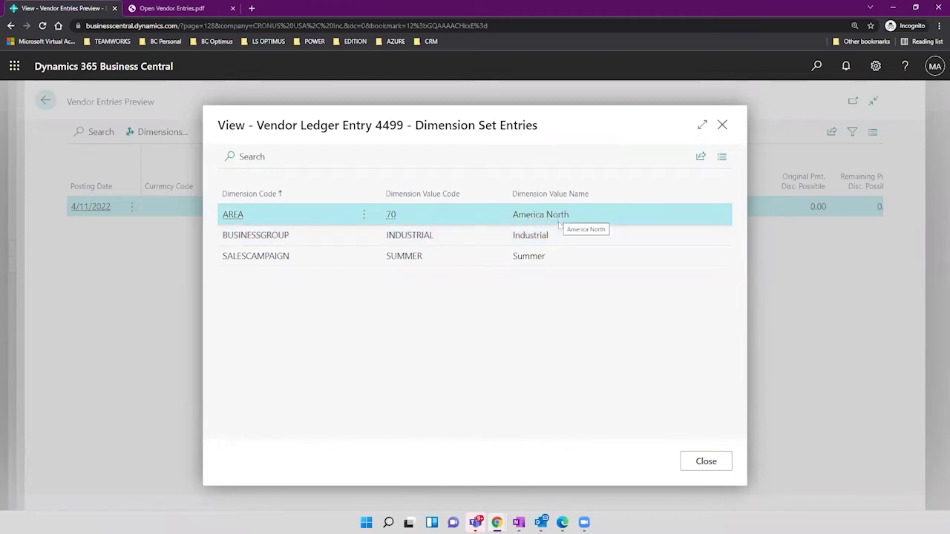
pyautogui.click(559, 234)
pyautogui.click(559, 256)
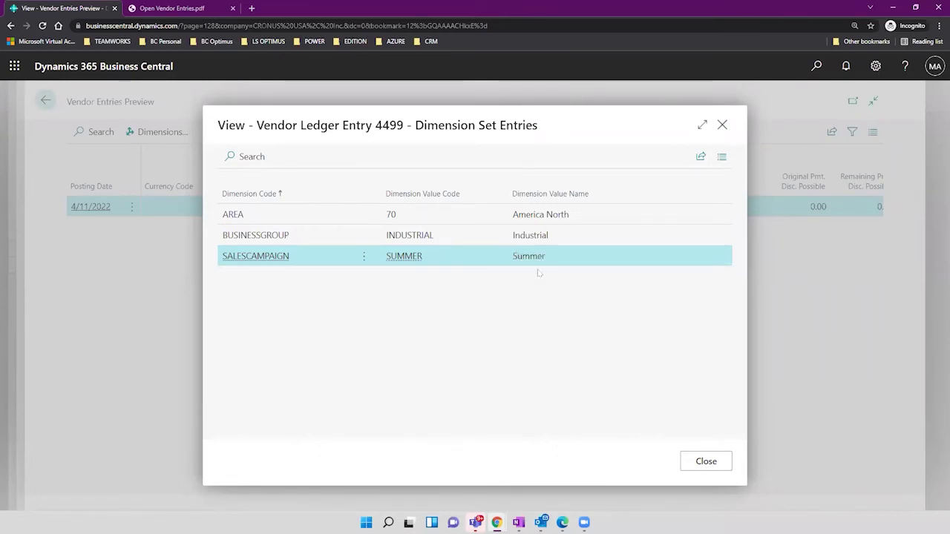
pyautogui.click(707, 462)
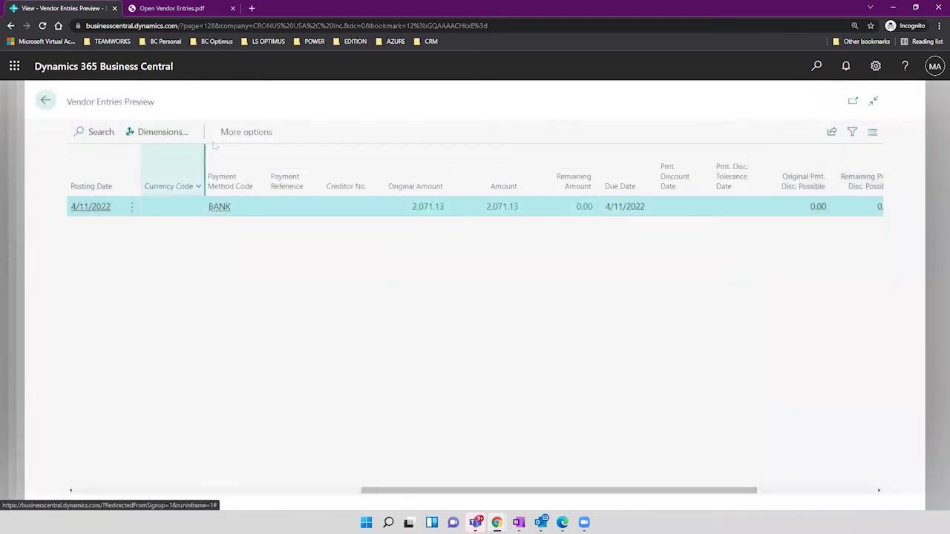
pyautogui.click(44, 101)
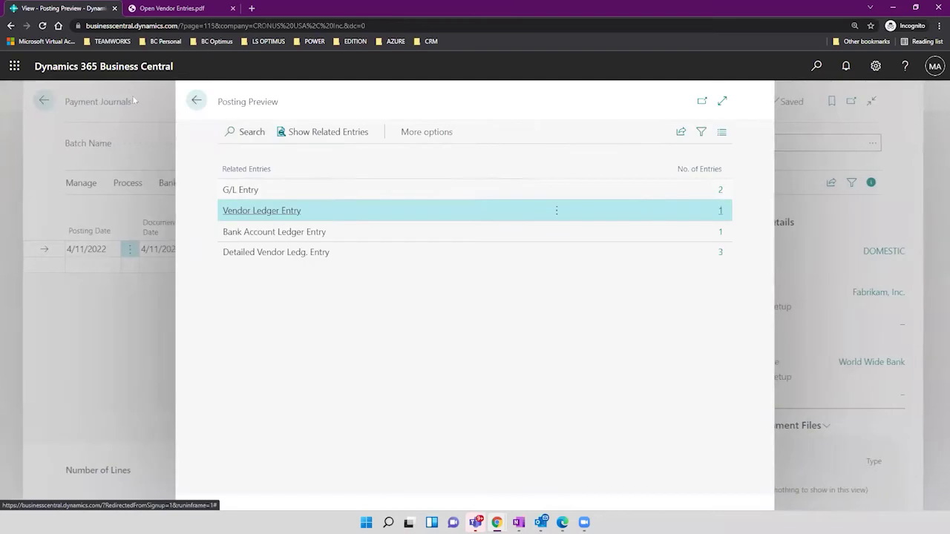
# Examine the previewed bank account ledger entry's amount, document type and description, then return to the posting preview
pyautogui.click(297, 239)
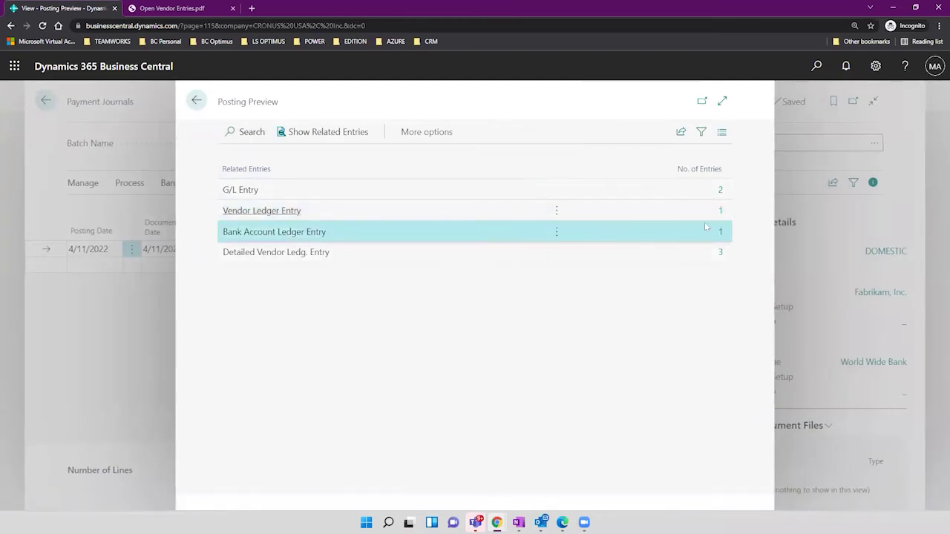
pyautogui.click(719, 232)
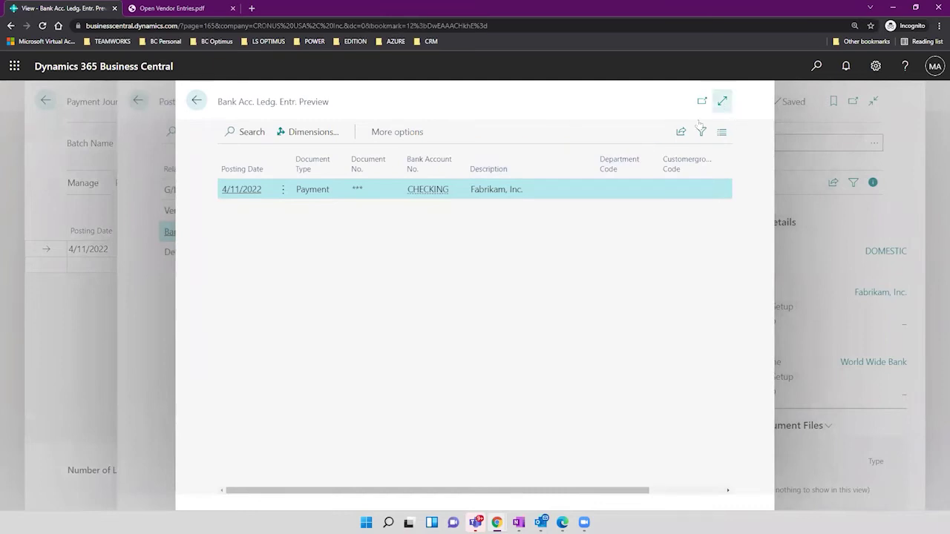
pyautogui.click(721, 100)
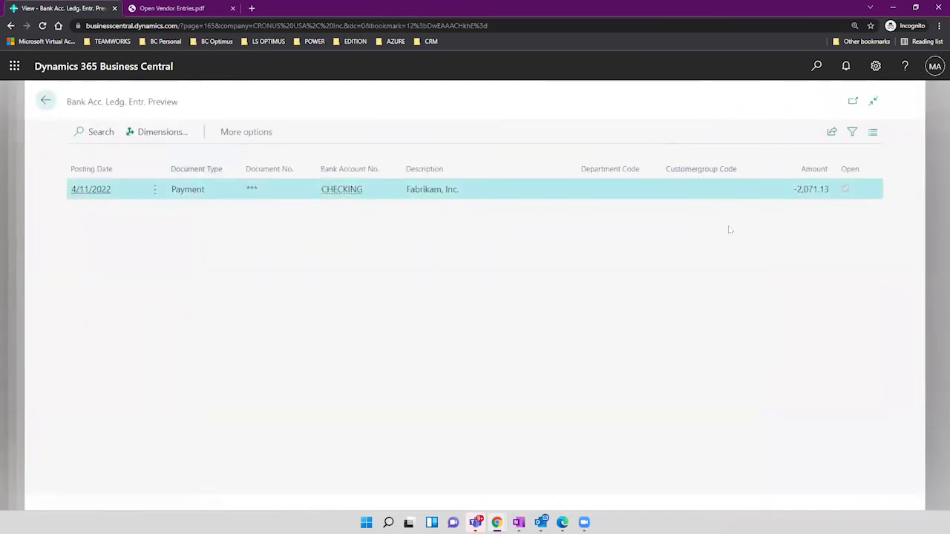
pyautogui.moveTo(793, 190); pyautogui.dragTo(832, 192)
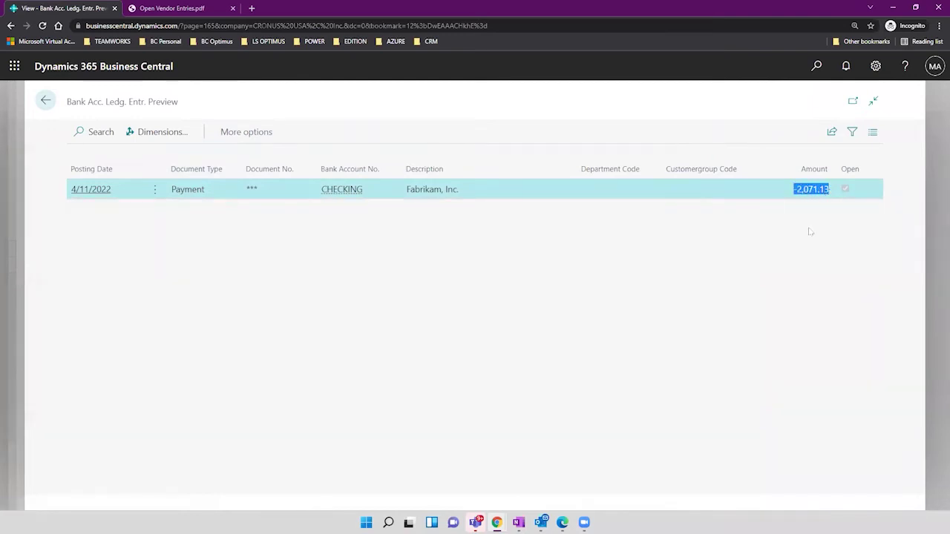
pyautogui.moveTo(171, 191); pyautogui.dragTo(212, 195)
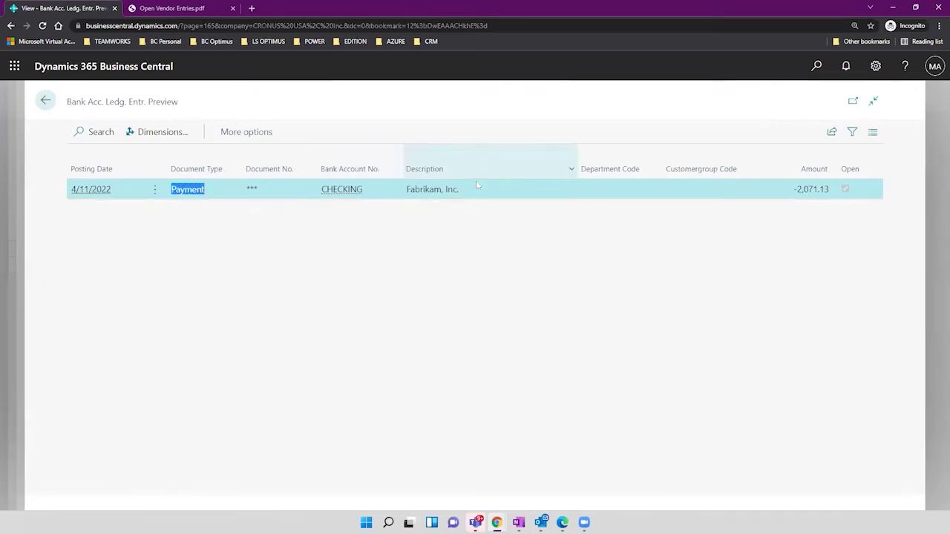
pyautogui.moveTo(457, 190); pyautogui.dragTo(406, 200)
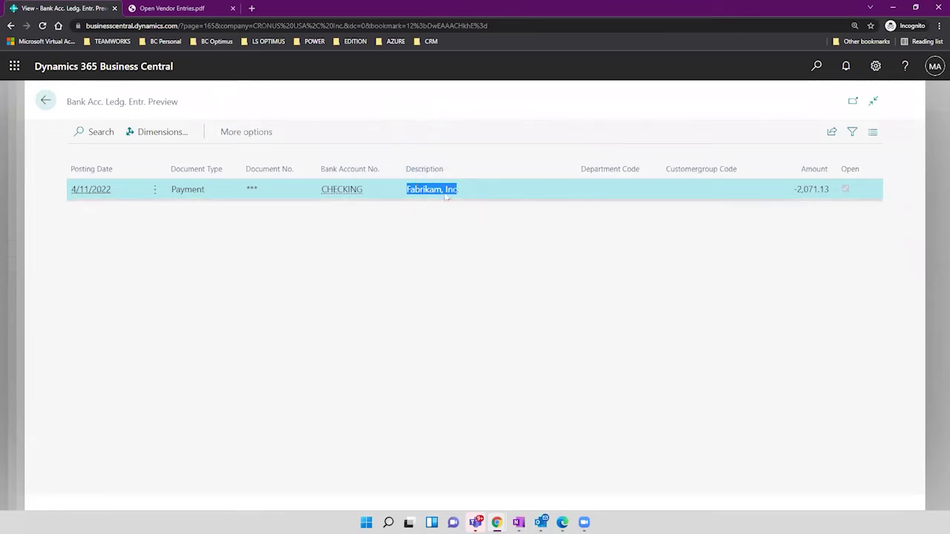
pyautogui.click(46, 100)
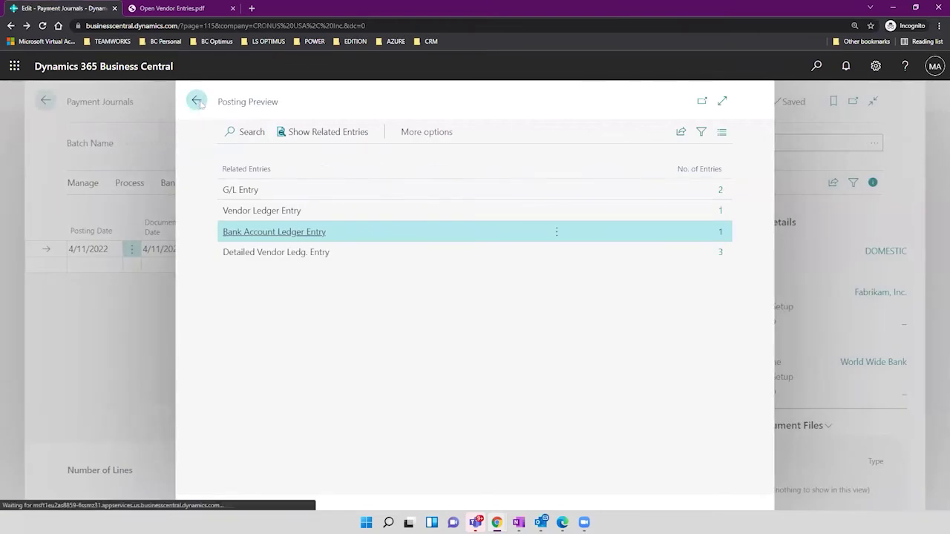
# Close the posting preview and change the Fabrikam payment line's description to "Fabrikam, Inc. Deposit no 000001"
pyautogui.click(197, 101)
pyautogui.moveTo(383, 450); pyautogui.dragTo(159, 450)
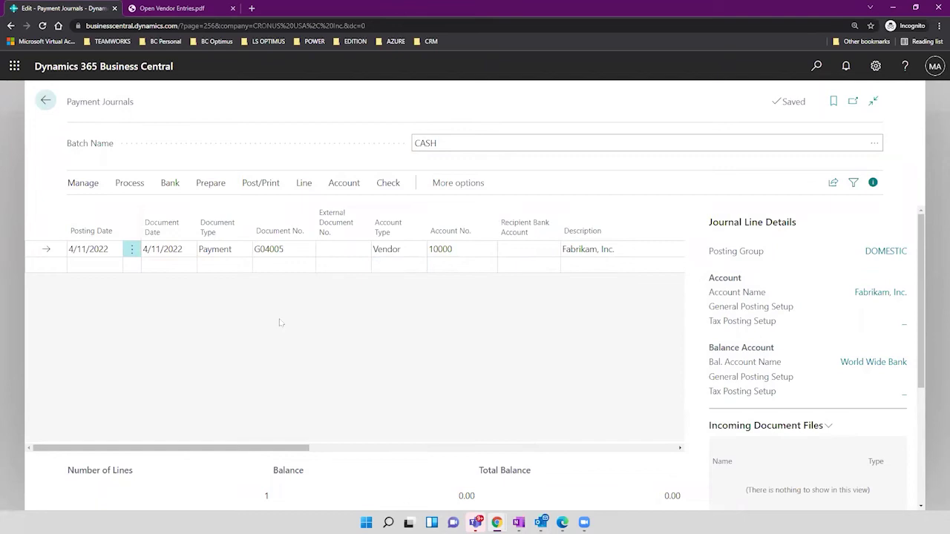
pyautogui.click(631, 249)
pyautogui.click(632, 248)
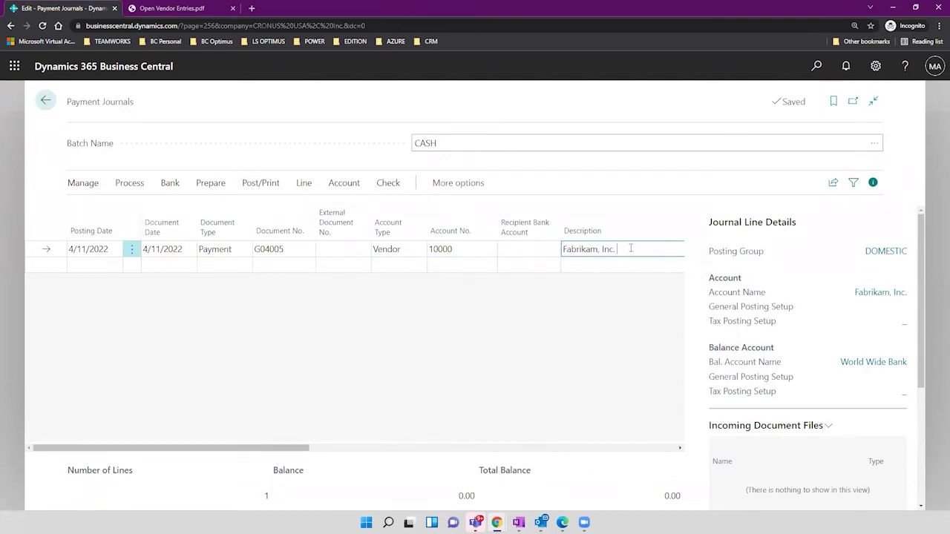
pyautogui.write('first')
pyautogui.press('BackSpace')
pyautogui.press('BackSpace')
pyautogui.press('BackSpace')
pyautogui.press('BackSpace')
pyautogui.write('Deposit no 00000')
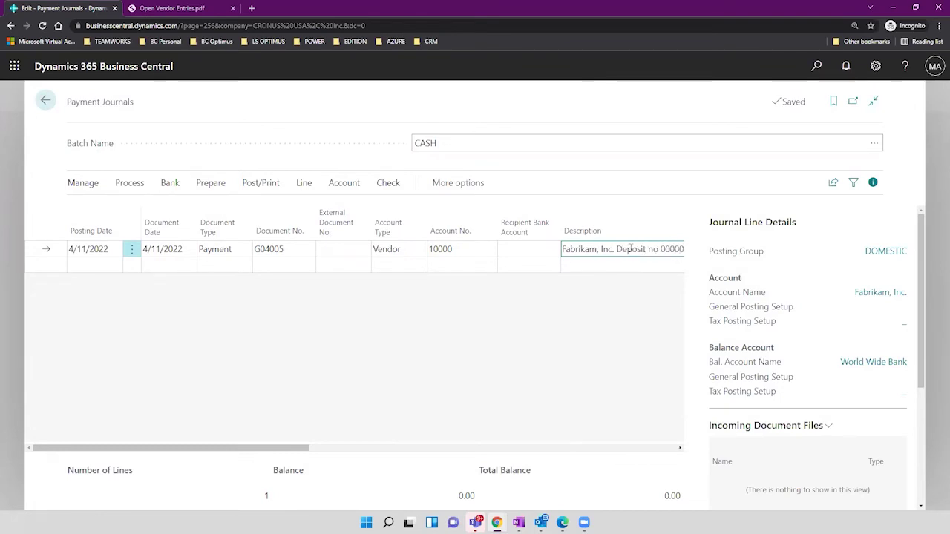
pyautogui.press('Tab')
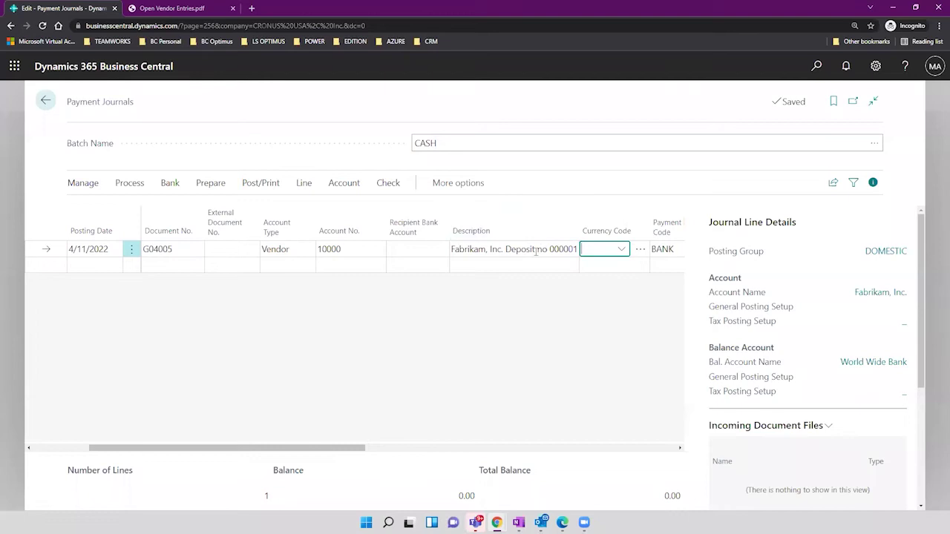
pyautogui.hotkey('shift', 'Tab')
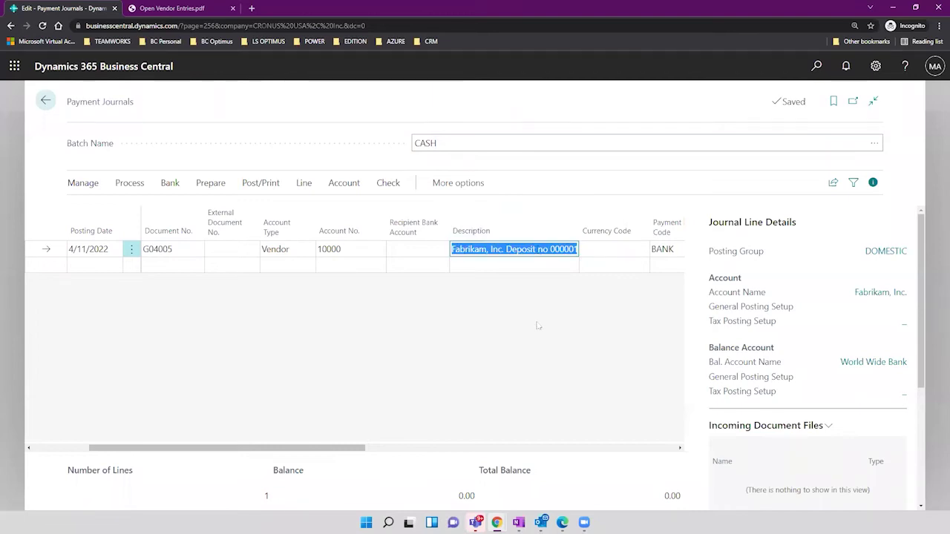
pyautogui.click(542, 318)
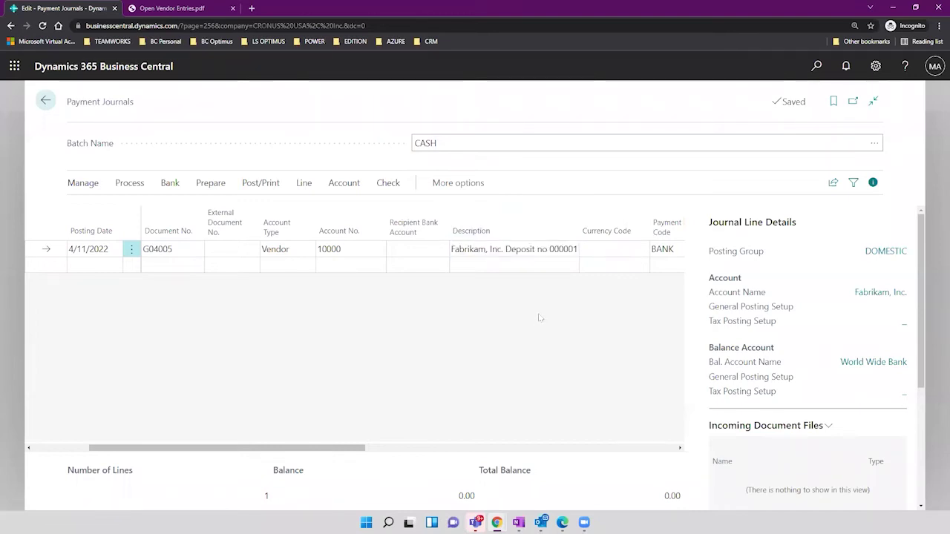
# Try to set the Fabrikam payment line's recipient bank account to ECA
pyautogui.click(419, 250)
pyautogui.click(441, 251)
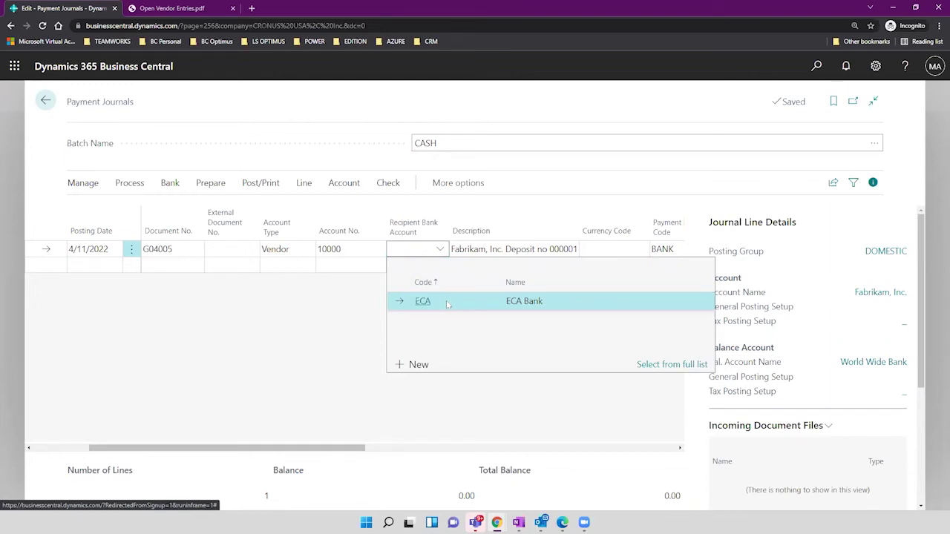
pyautogui.click(447, 302)
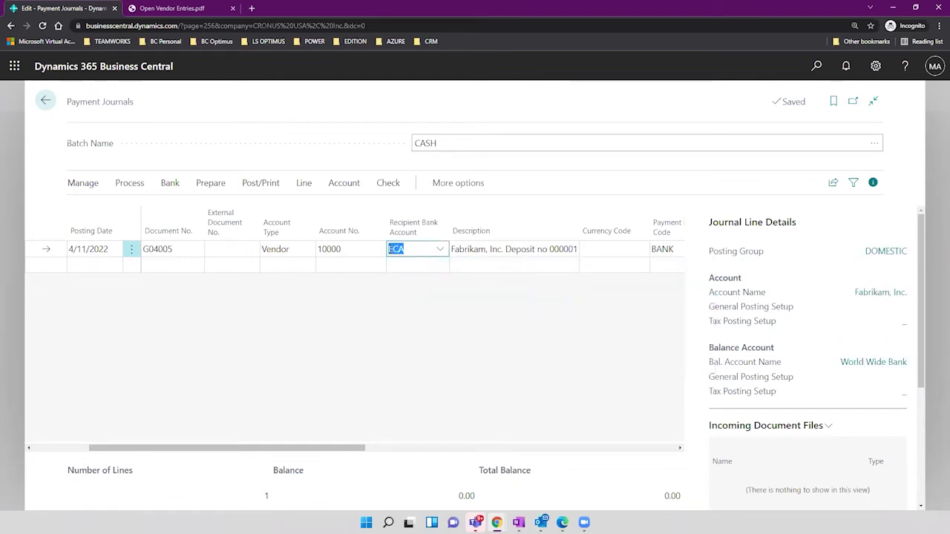
pyautogui.press('Tab')
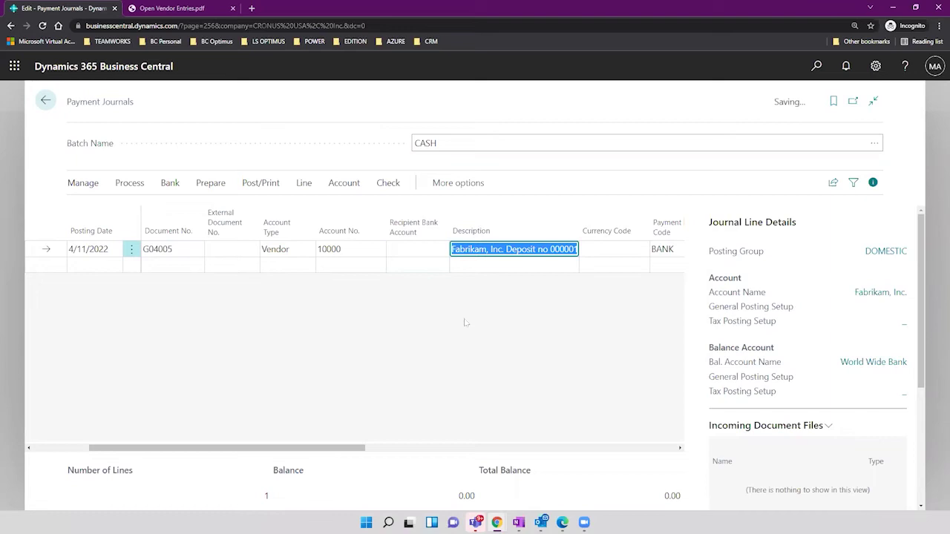
pyautogui.click(472, 323)
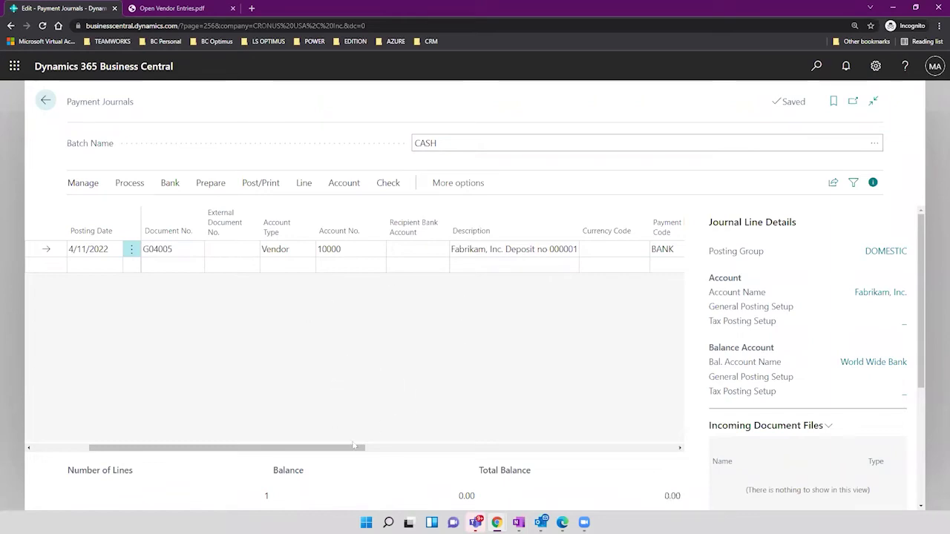
# Clear the balancing account number on the Fabrikam payment line, leaving the balancing account type as Bank Account
pyautogui.moveTo(349, 447); pyautogui.dragTo(560, 421)
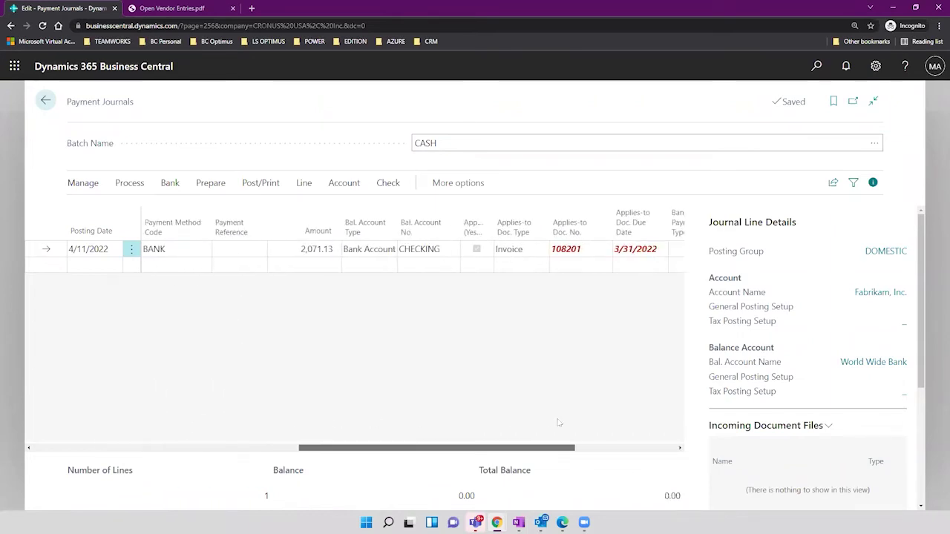
pyautogui.click(311, 250)
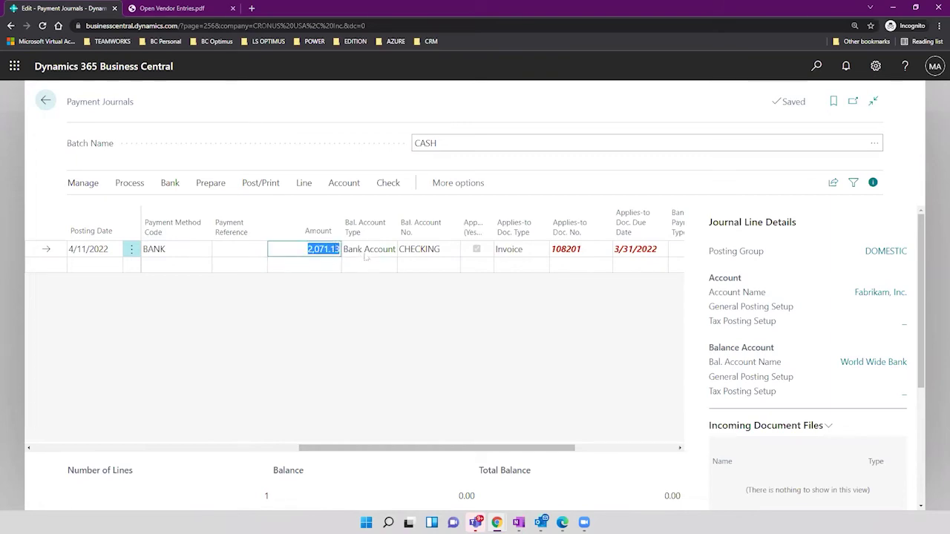
pyautogui.click(427, 250)
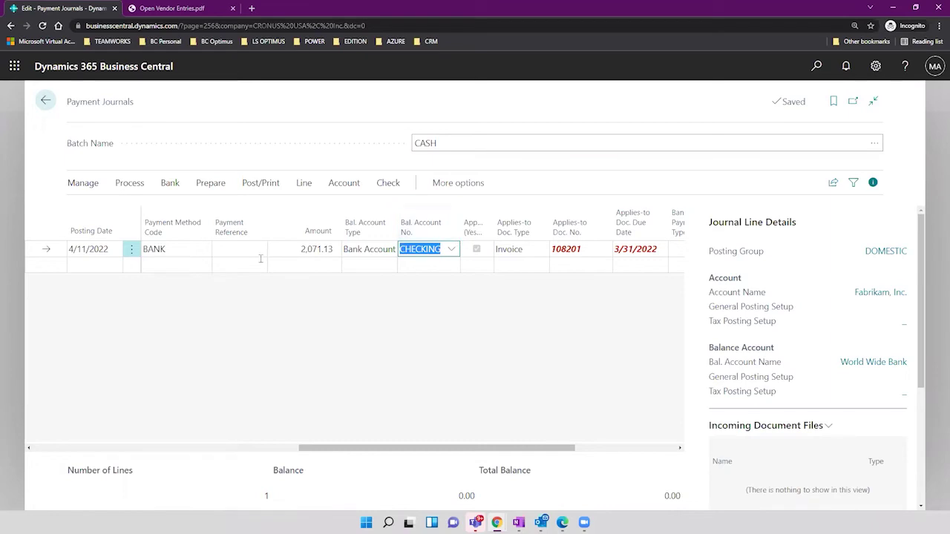
pyautogui.click(289, 448)
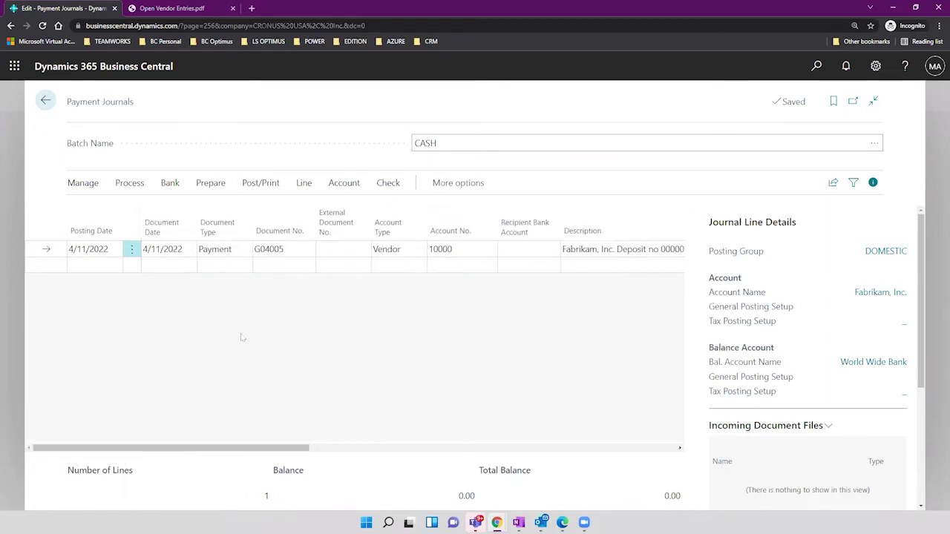
pyautogui.moveTo(341, 450); pyautogui.dragTo(478, 450)
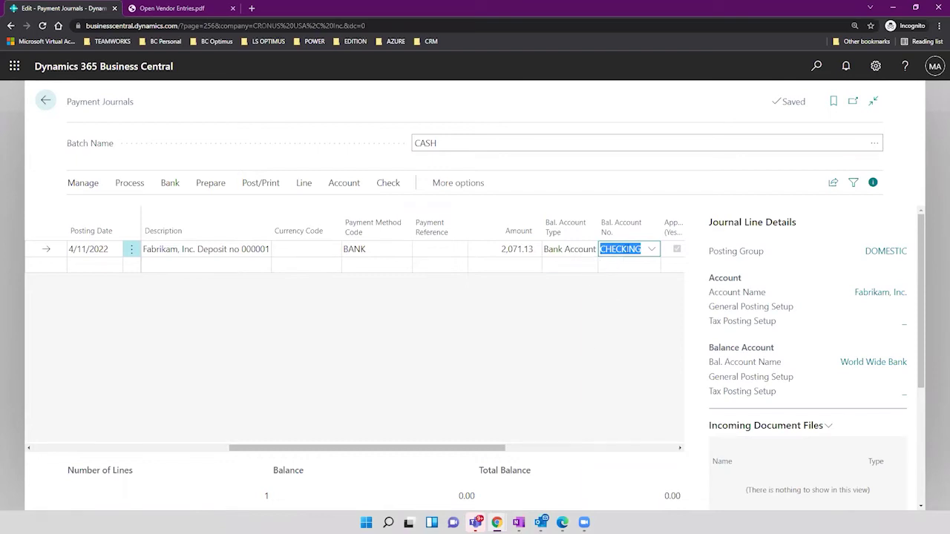
pyautogui.press('BackSpace')
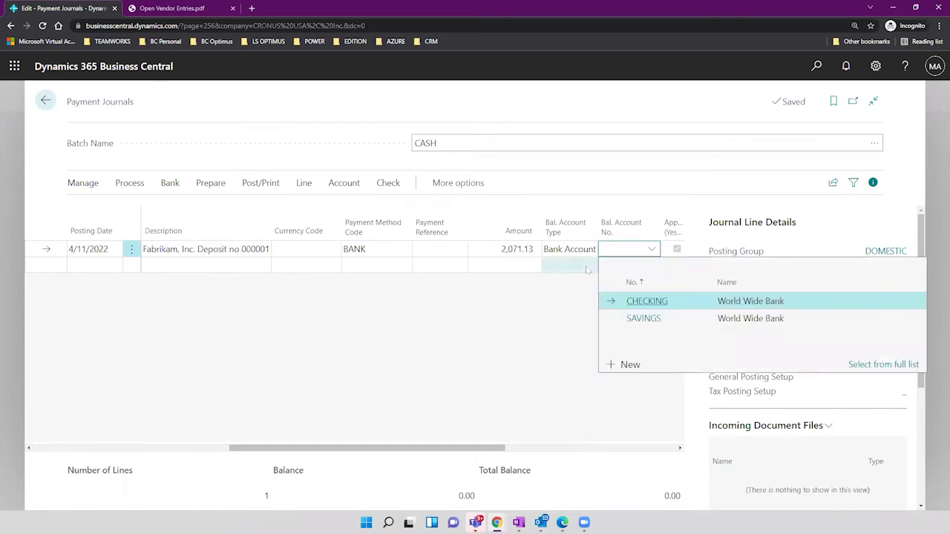
pyautogui.press('Tab')
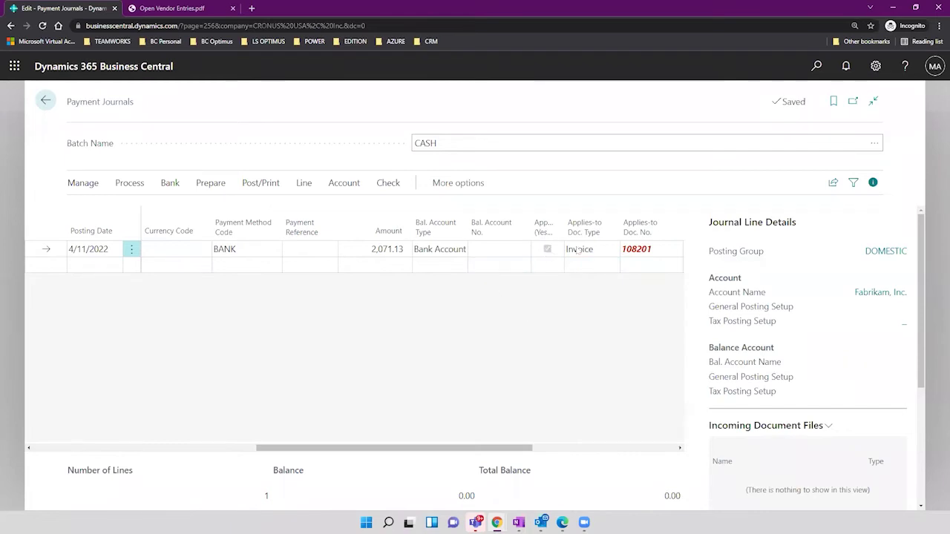
# Clear the applies-to document number on the Fabrikam payment line
pyautogui.click(654, 248)
pyautogui.press('BackSpace')
pyautogui.press('Tab')
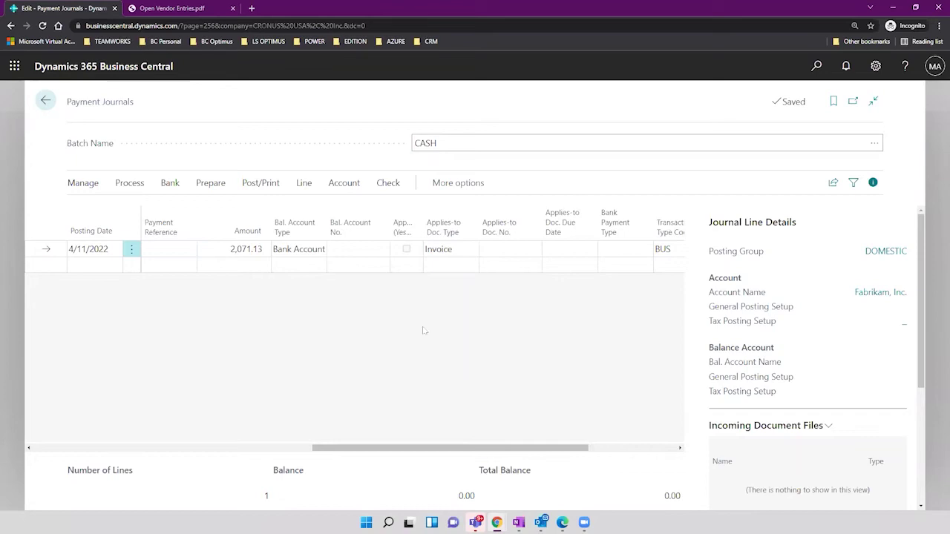
pyautogui.click(237, 249)
# Add a second Payment line to the journal with account type Bank Account and account number CHECKING
pyautogui.moveTo(394, 450); pyautogui.dragTo(96, 490)
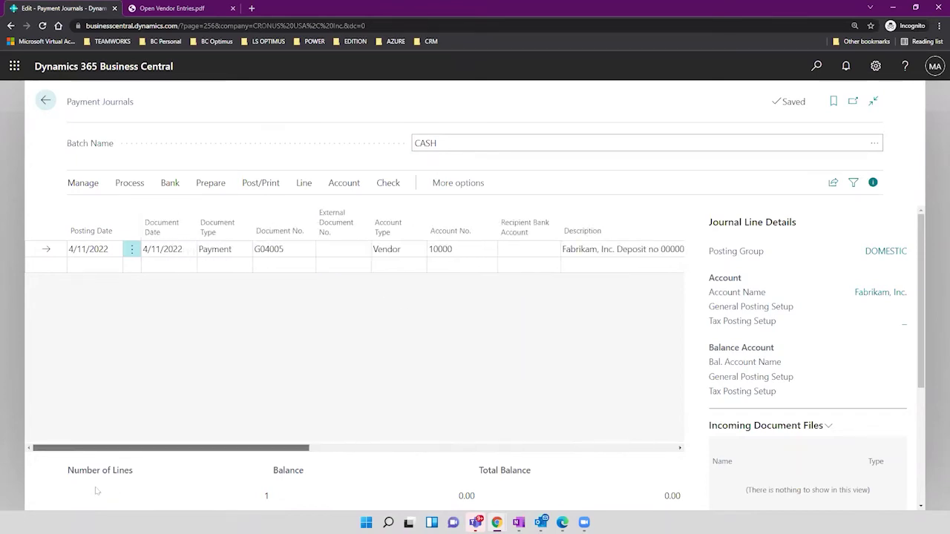
pyautogui.click(221, 266)
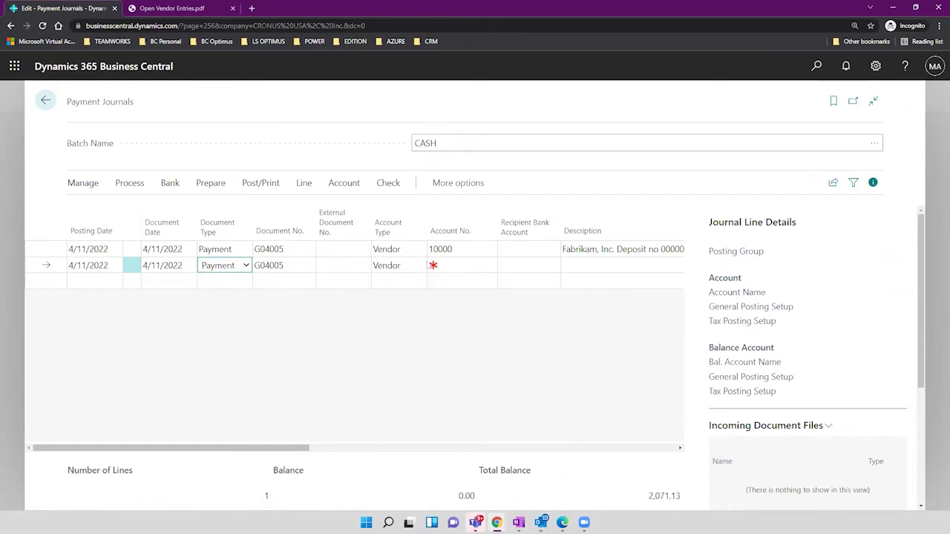
pyautogui.click(454, 261)
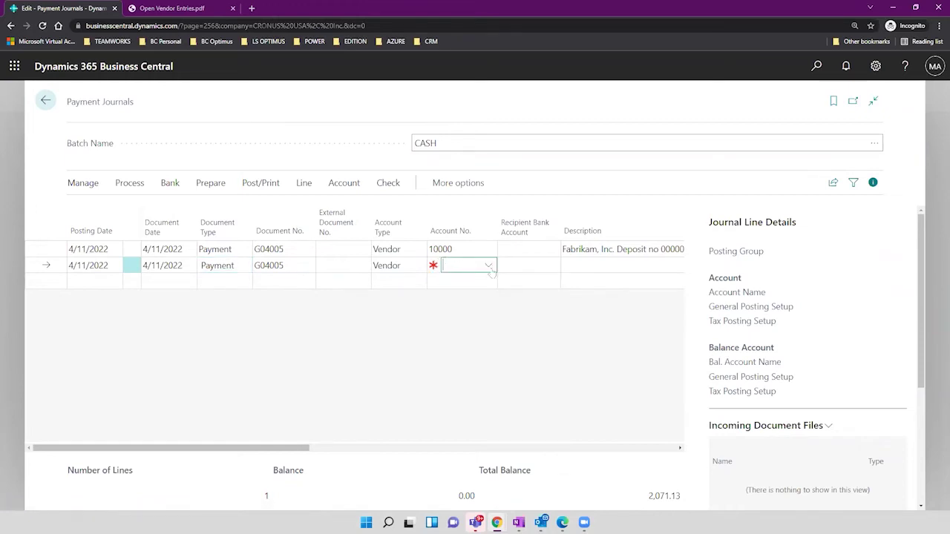
pyautogui.click(409, 271)
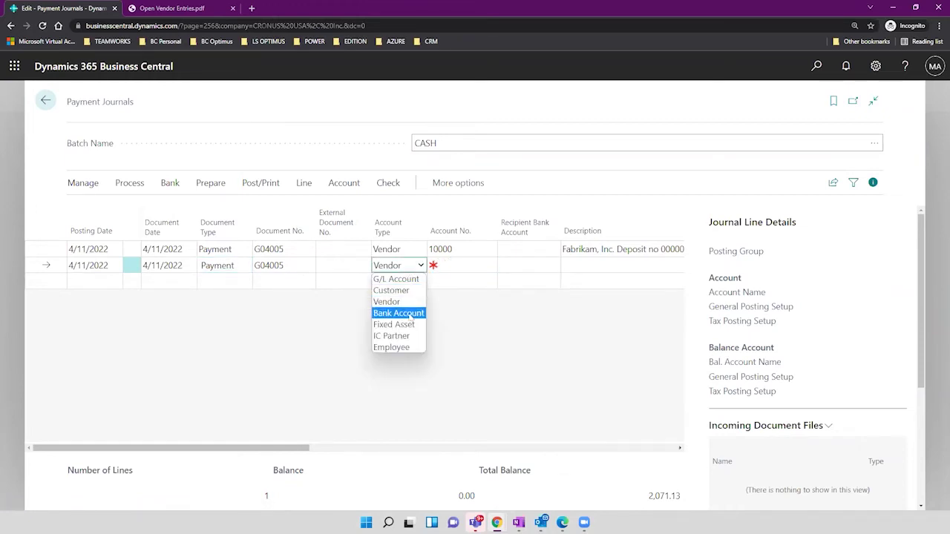
pyautogui.click(411, 315)
pyautogui.press('Tab')
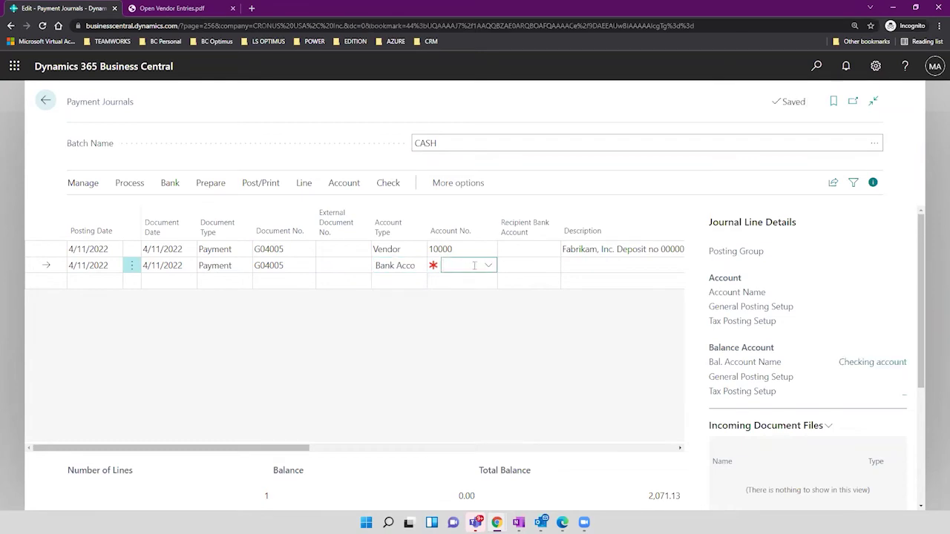
pyautogui.hotkey('alt', 'Down')
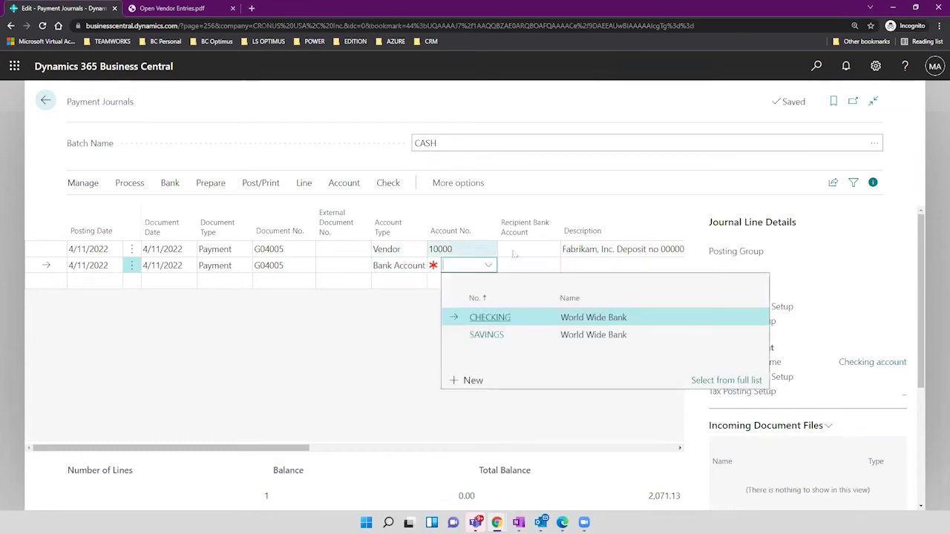
pyautogui.click(513, 316)
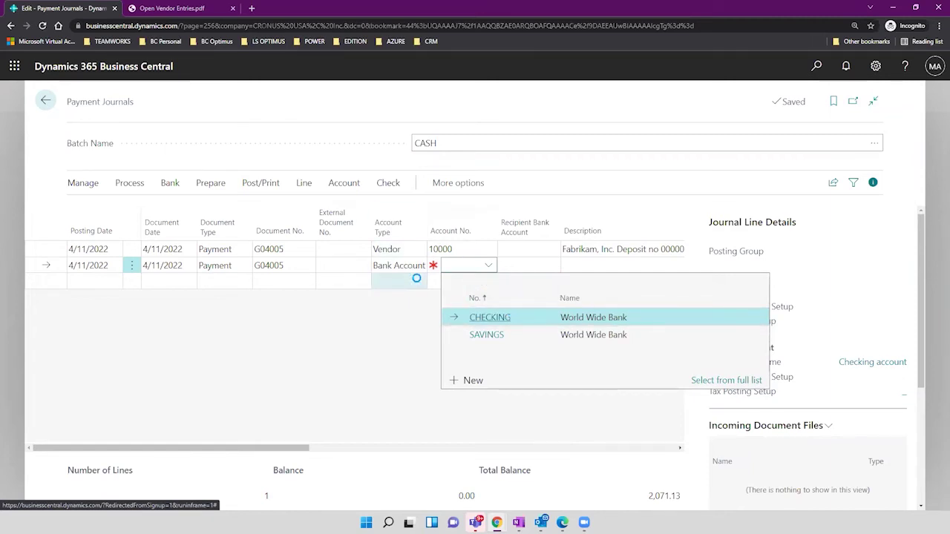
# Copy the Fabrikam line's amount of 2,071.13 into the amount of the CHECKING bank account line
pyautogui.moveTo(305, 447); pyautogui.dragTo(463, 444)
pyautogui.click(650, 265)
pyautogui.click(637, 251)
pyautogui.hotkey('ctrl', 'c')
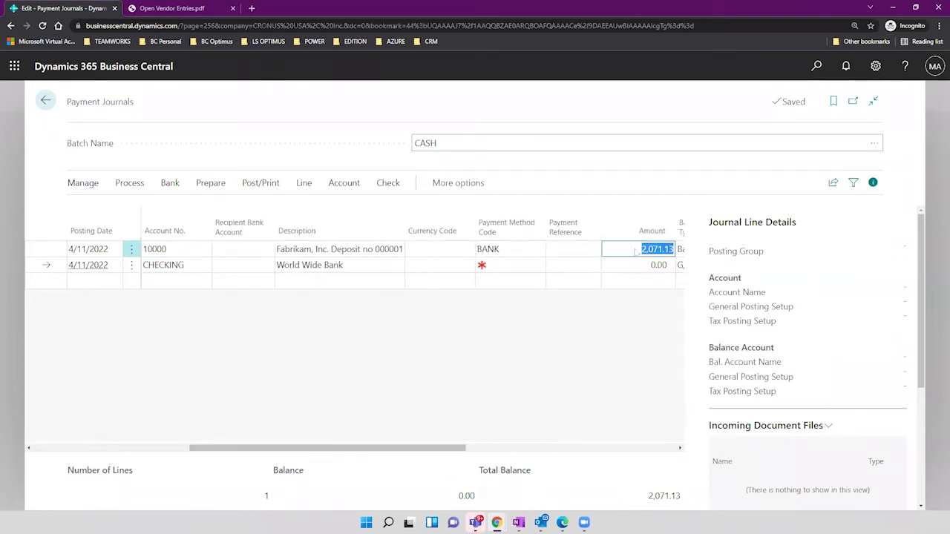
pyautogui.click(631, 266)
pyautogui.hotkey('ctrl', 'v')
pyautogui.click(619, 256)
pyautogui.click(626, 267)
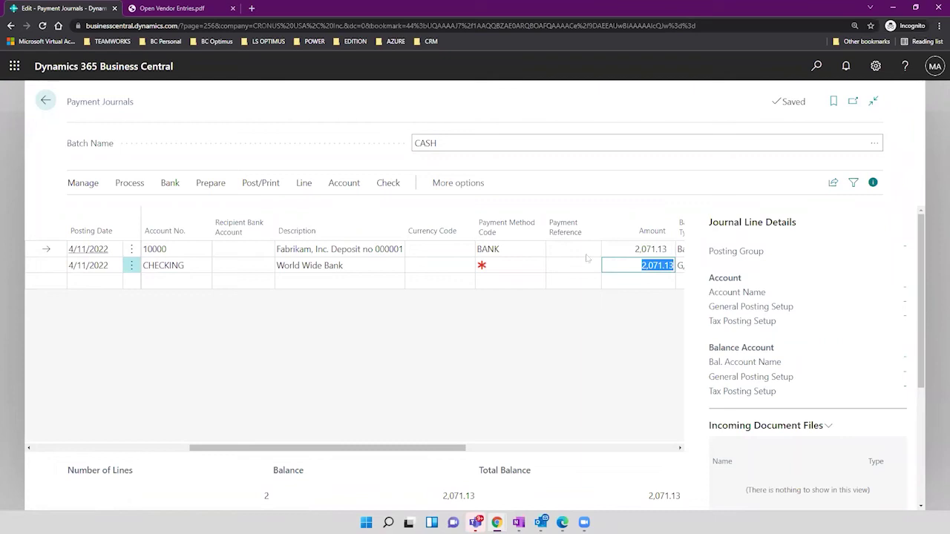
# Delete the Fabrikam, Inc. deposit line and the World Wide Bank CHECKING line from the CASH payment journal batch
pyautogui.click(132, 251)
pyautogui.click(352, 328)
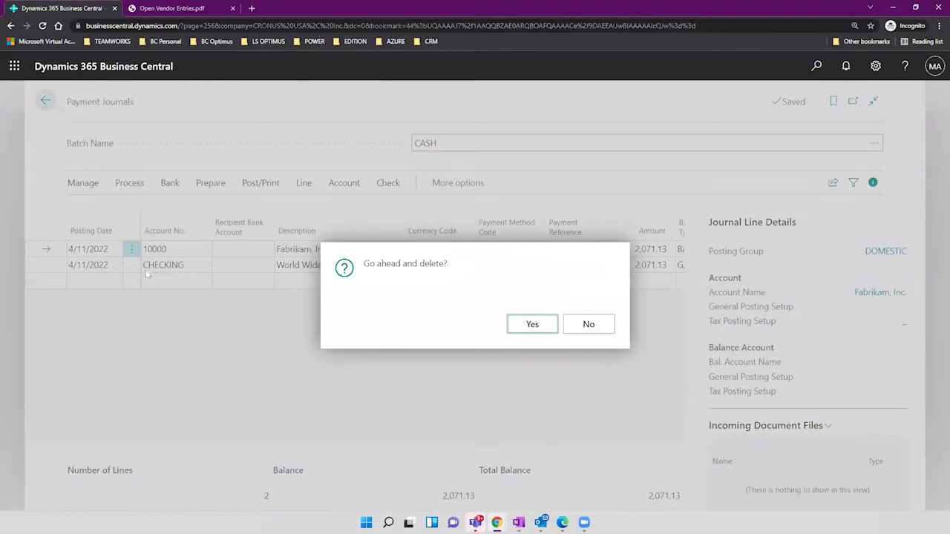
pyautogui.click(532, 324)
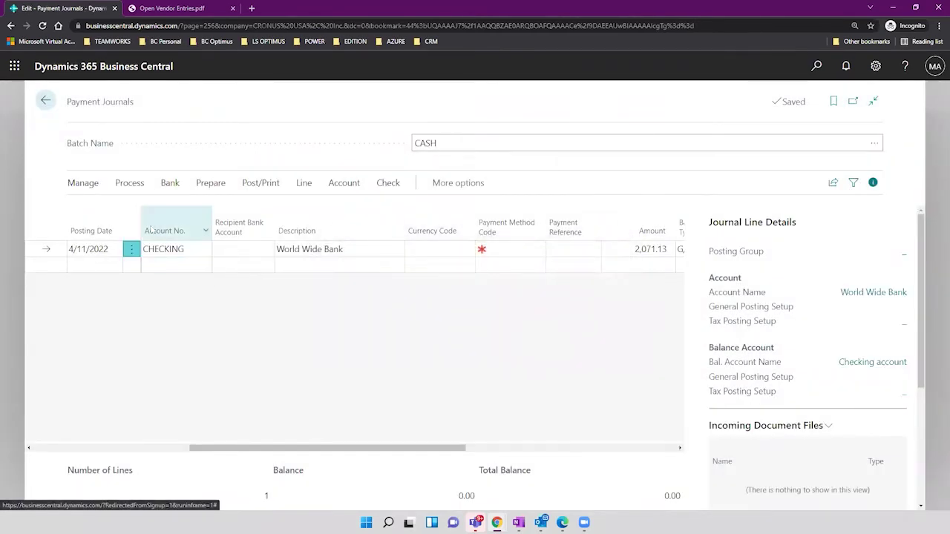
pyautogui.click(131, 251)
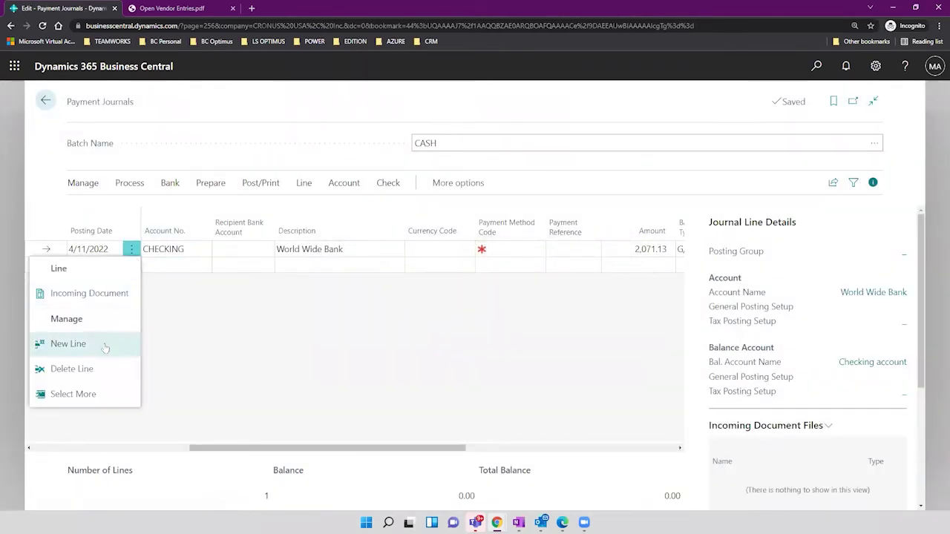
pyautogui.click(87, 369)
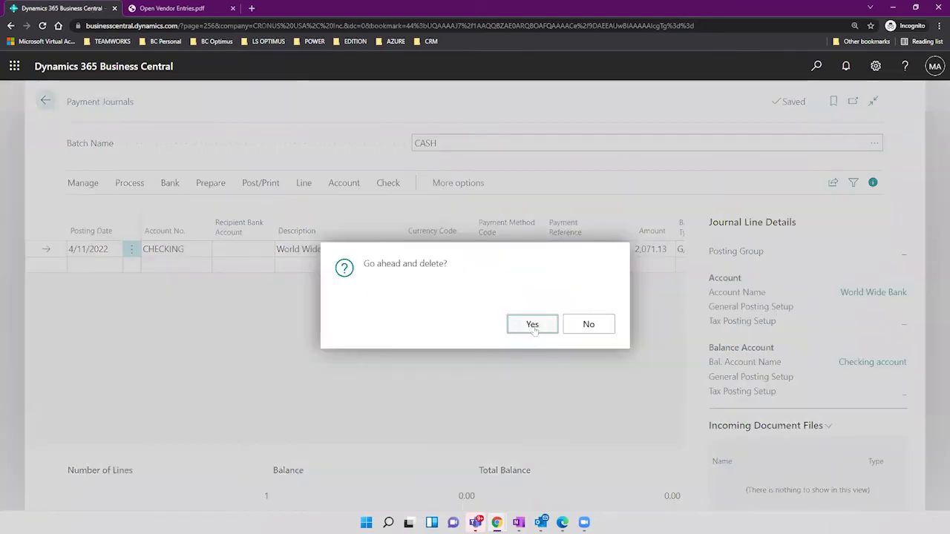
pyautogui.click(532, 324)
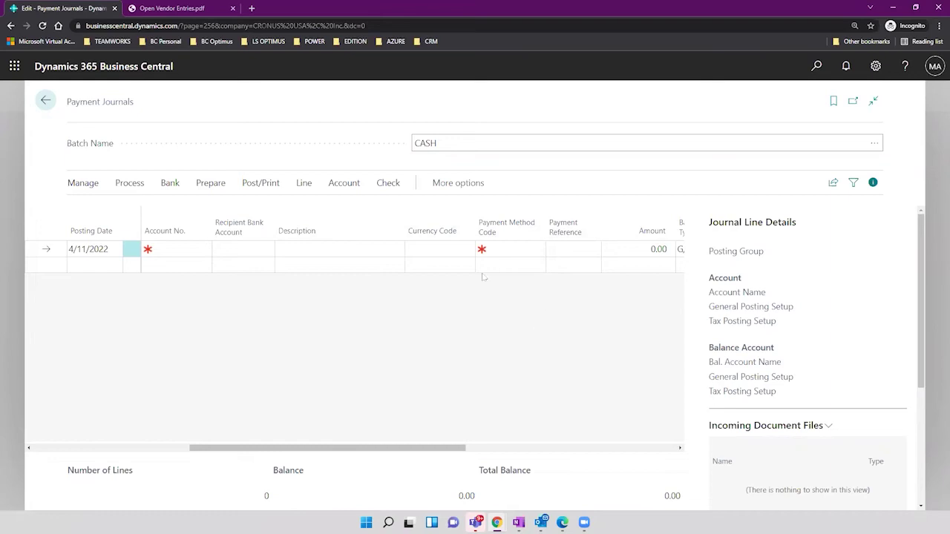
# Start Suggest Vendor Payments for the journal and set the last payment date to 1/1/2021
pyautogui.moveTo(230, 449); pyautogui.dragTo(37, 470)
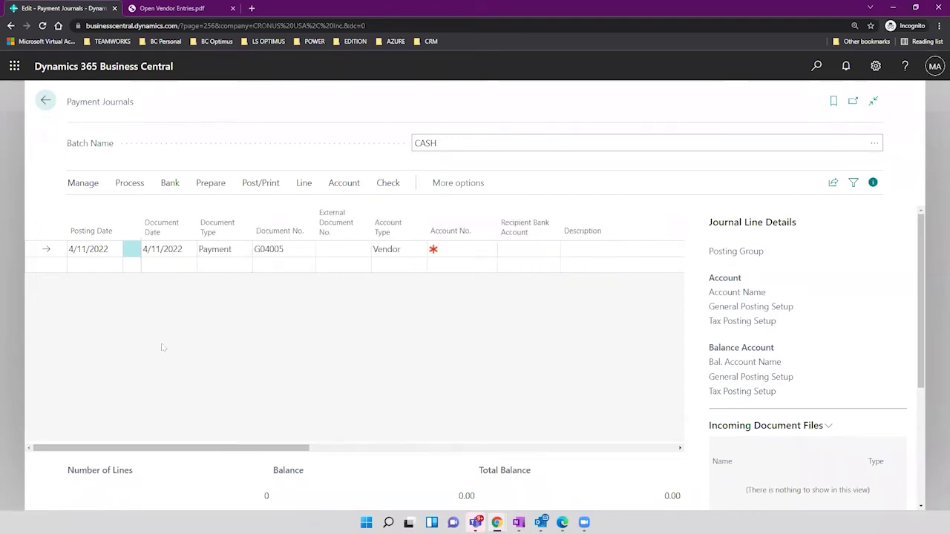
pyautogui.click(211, 186)
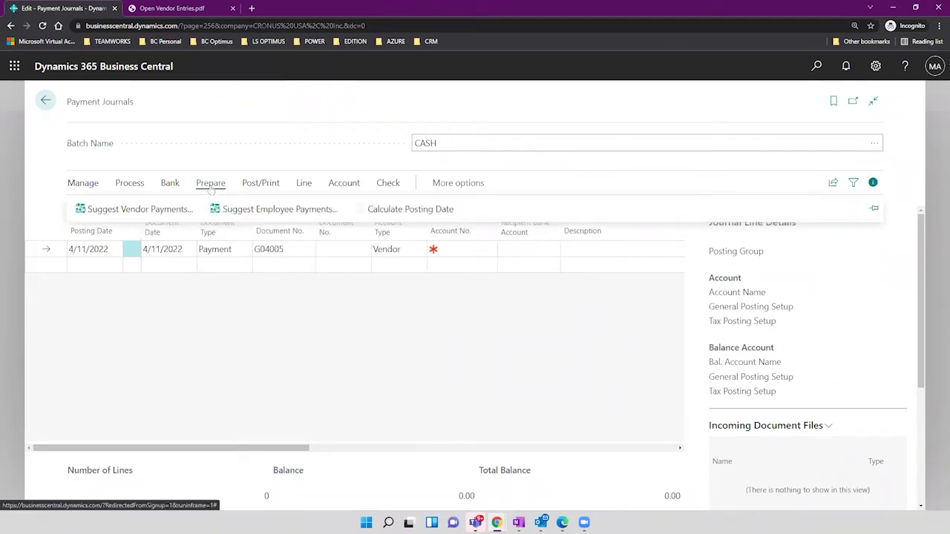
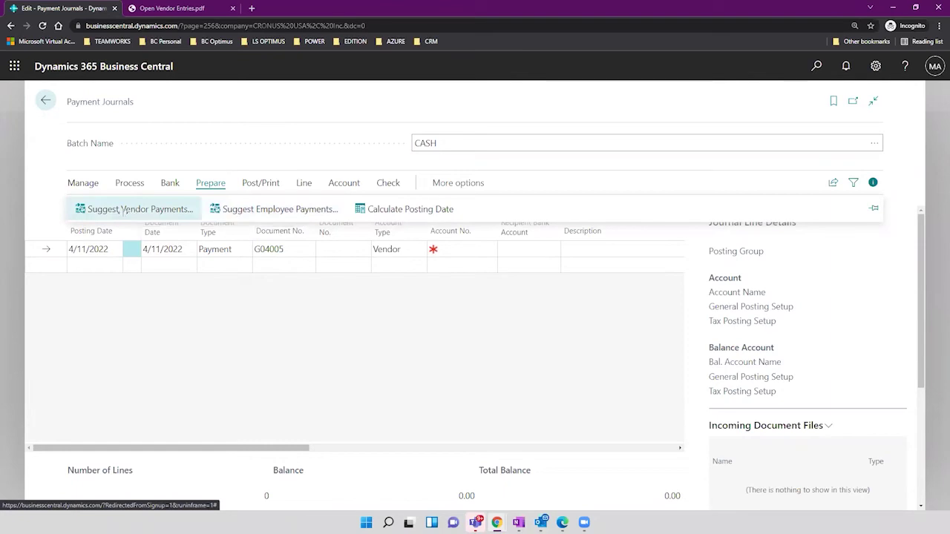
pyautogui.click(123, 210)
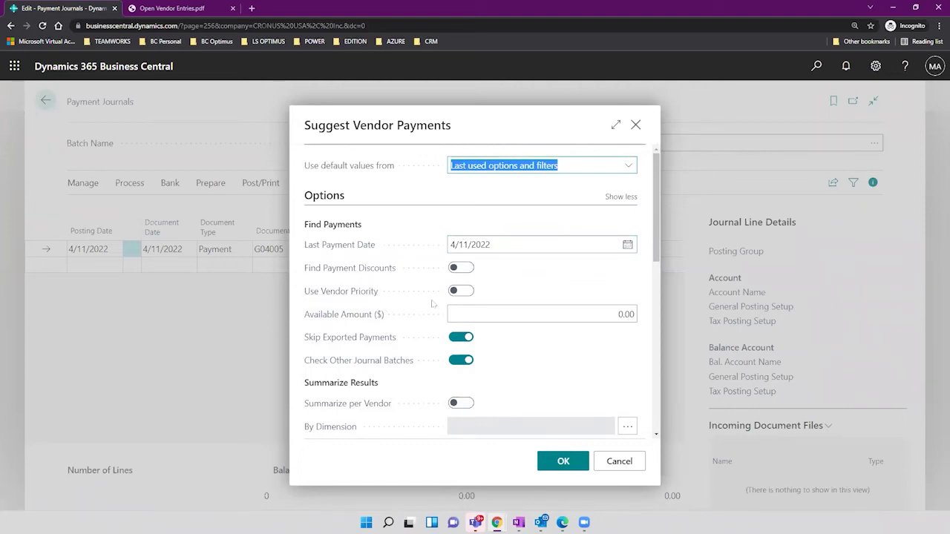
pyautogui.scroll(-5, 430, 307)
pyautogui.scroll(-1, 430, 307)
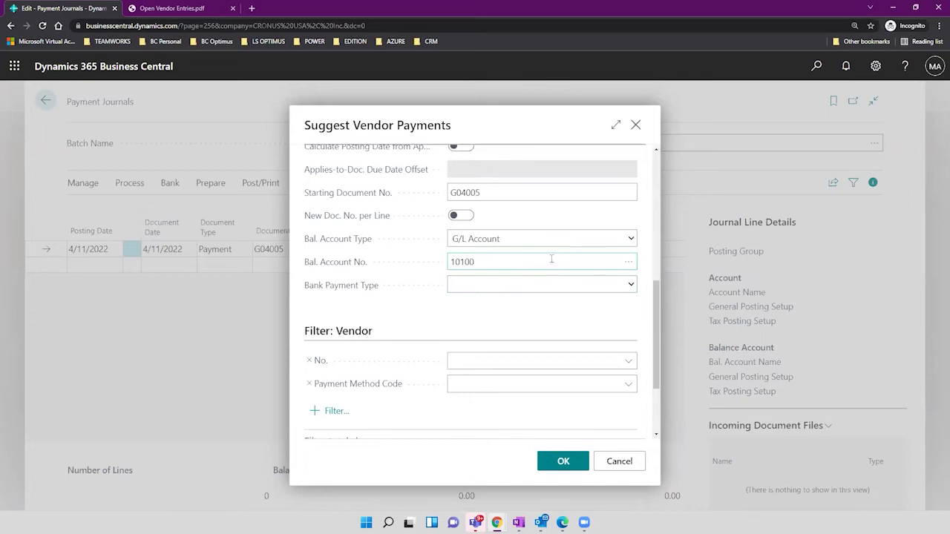
pyautogui.scroll(4, 551, 258)
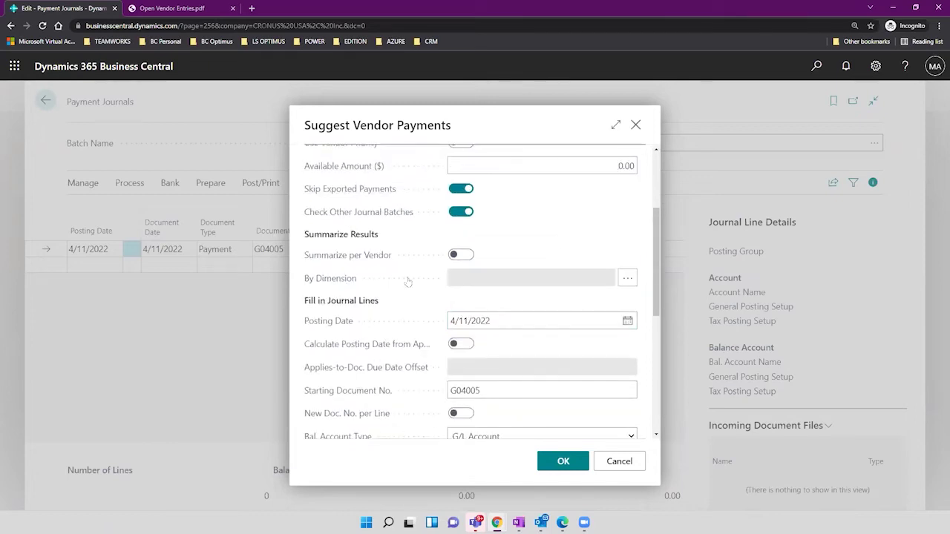
pyautogui.scroll(3, 407, 282)
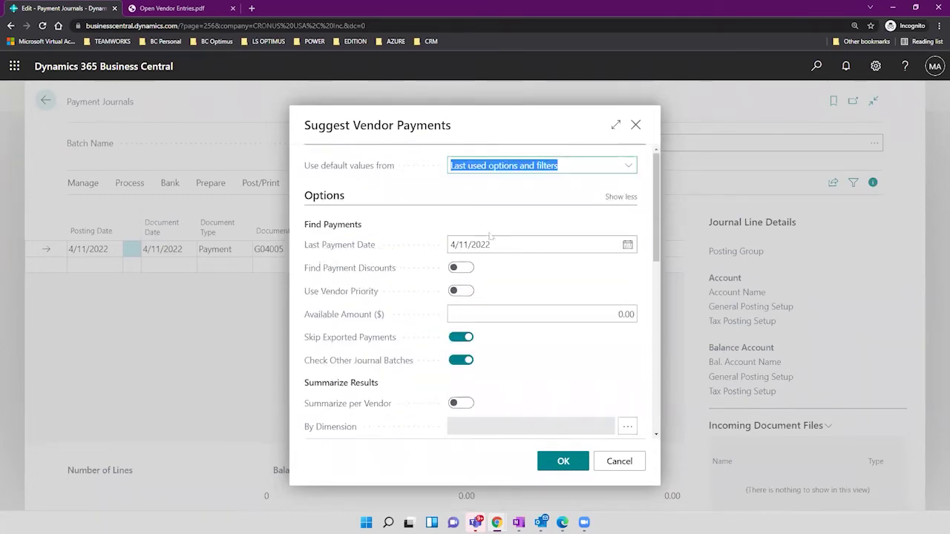
pyautogui.press('Tab')
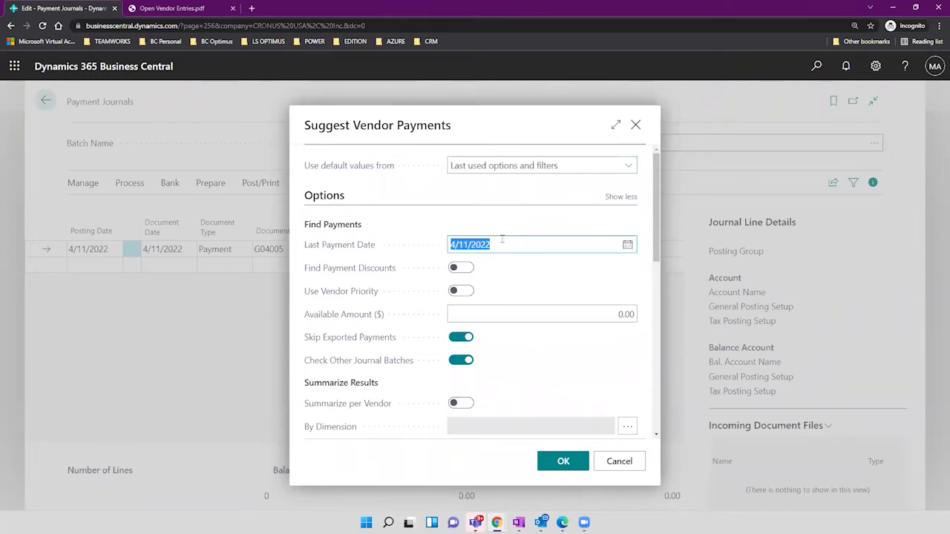
pyautogui.write('010')
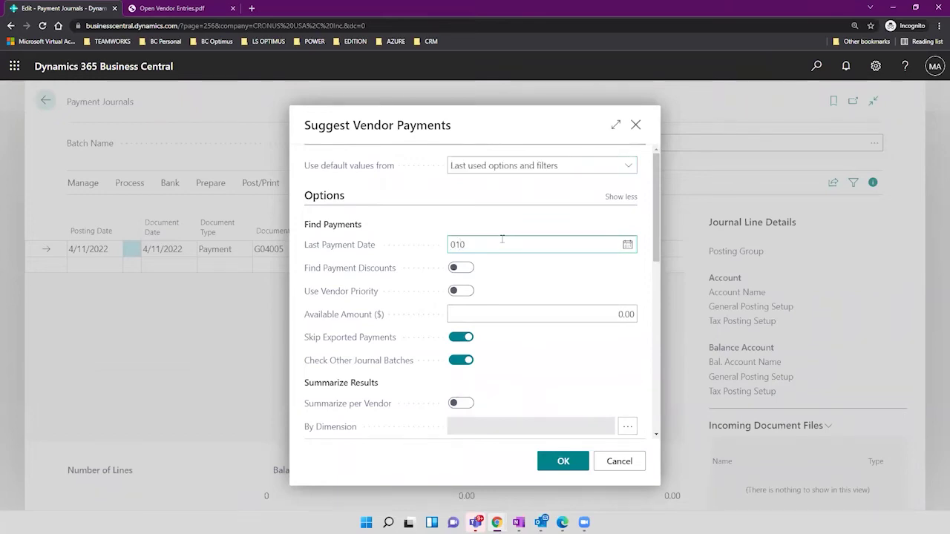
pyautogui.write('121')
pyautogui.click(509, 264)
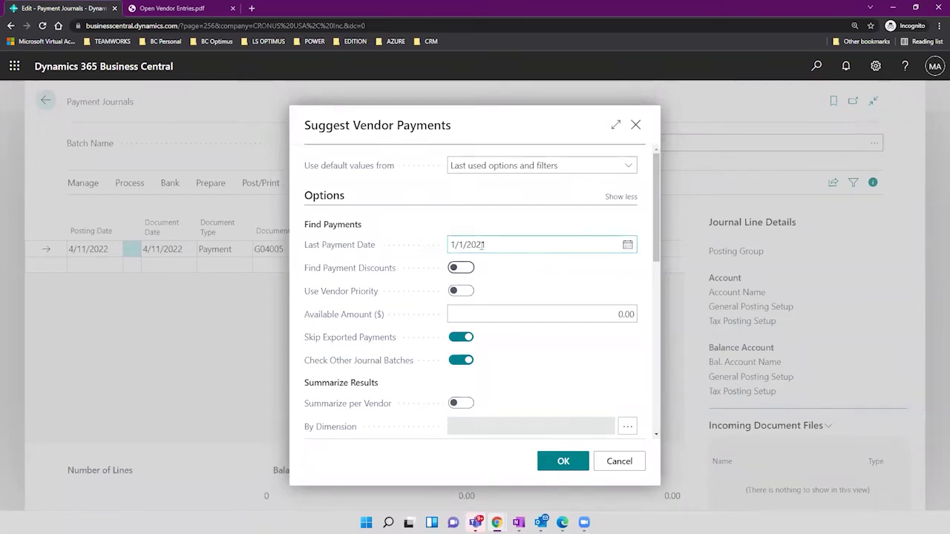
pyautogui.click(444, 243)
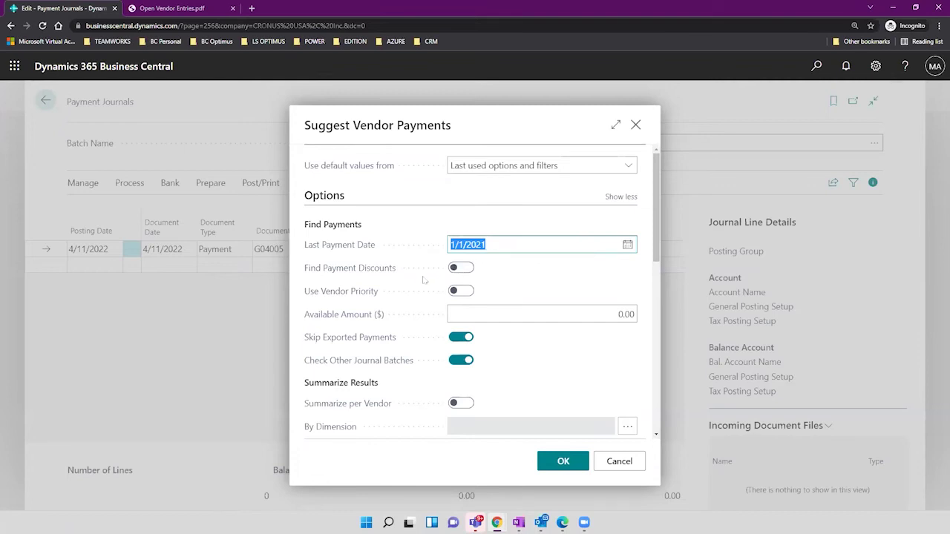
# Enable Find Payment Discounts in the payment suggestion options
pyautogui.scroll(-1, 439, 310)
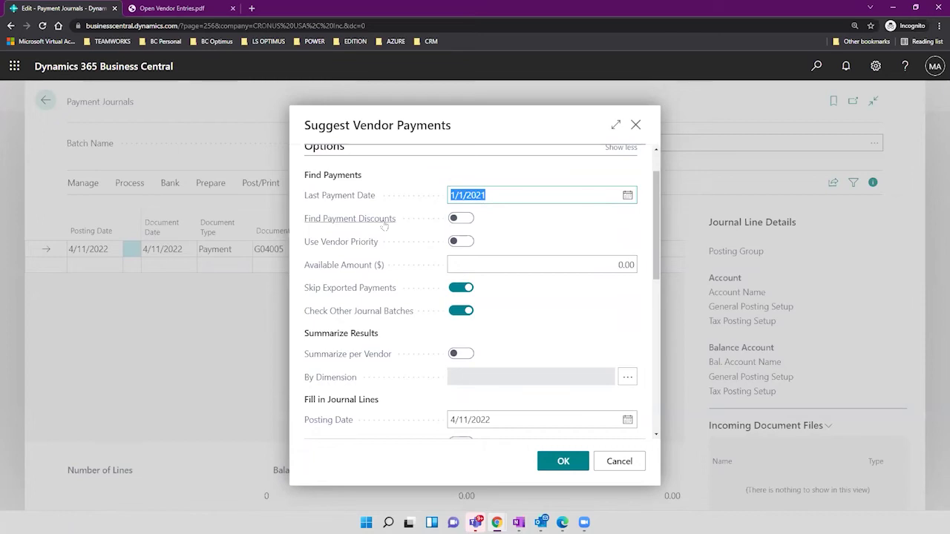
pyautogui.moveTo(384, 226)
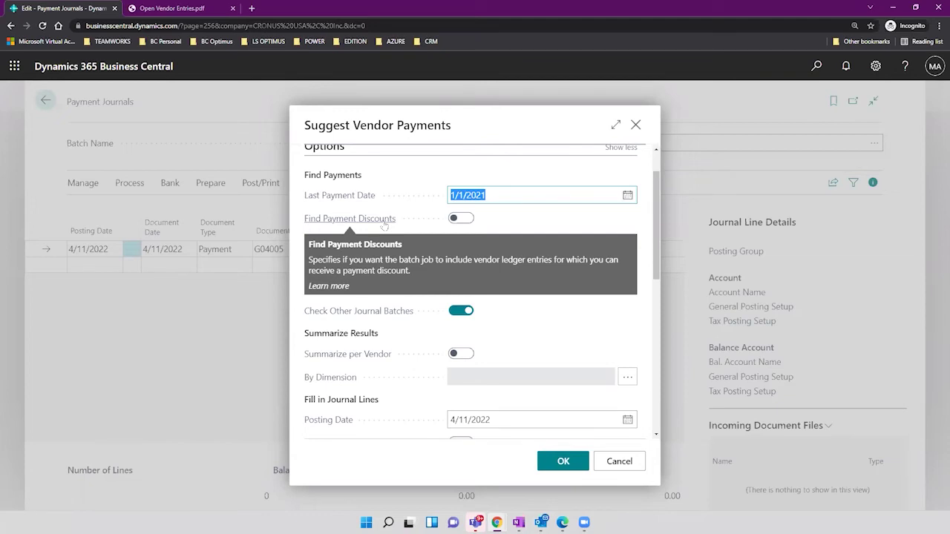
pyautogui.click(459, 218)
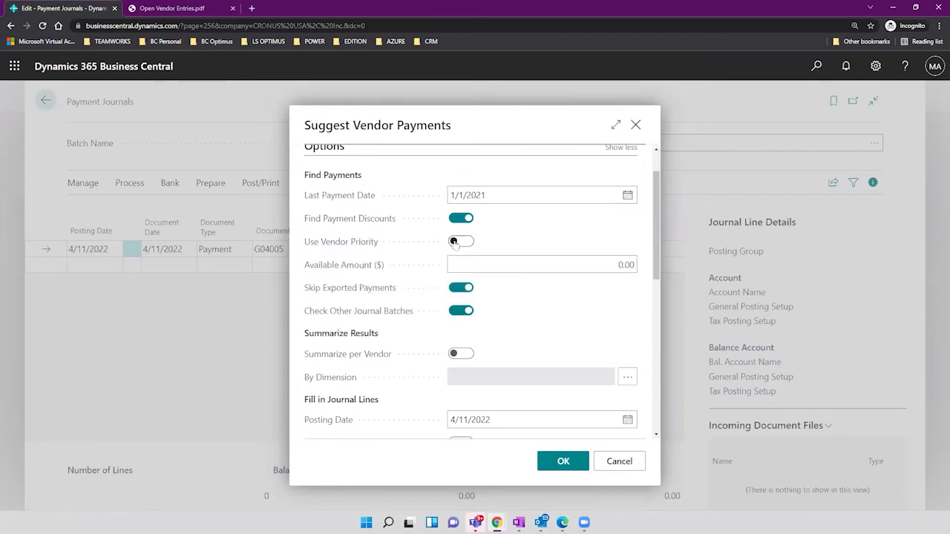
pyautogui.moveTo(358, 272)
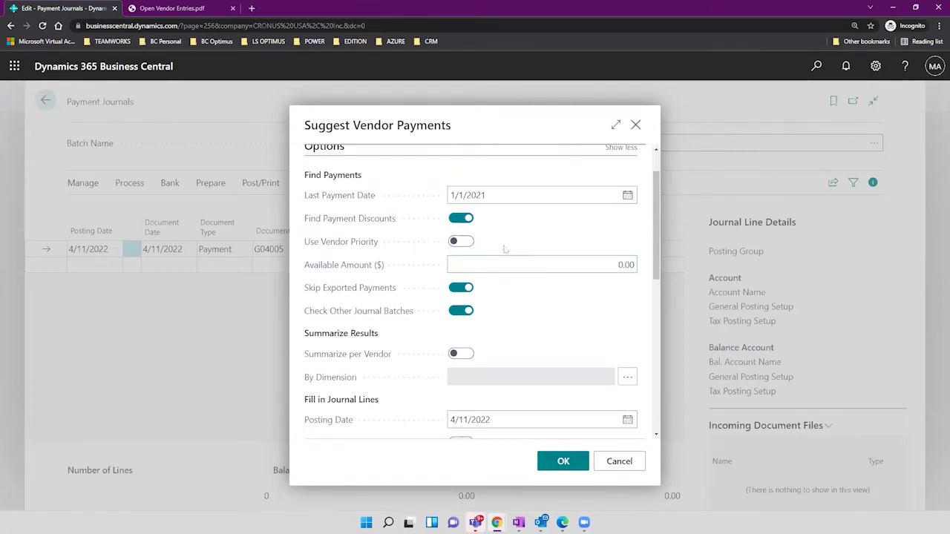
# Set the balancing account type to Bank Account and the balancing account number to CHECKING
pyautogui.scroll(-3, 525, 293)
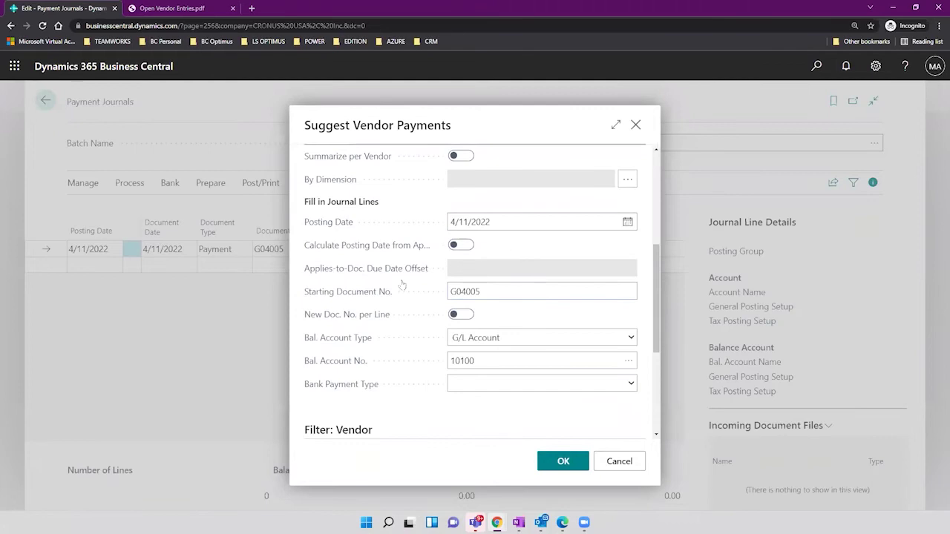
pyautogui.click(490, 337)
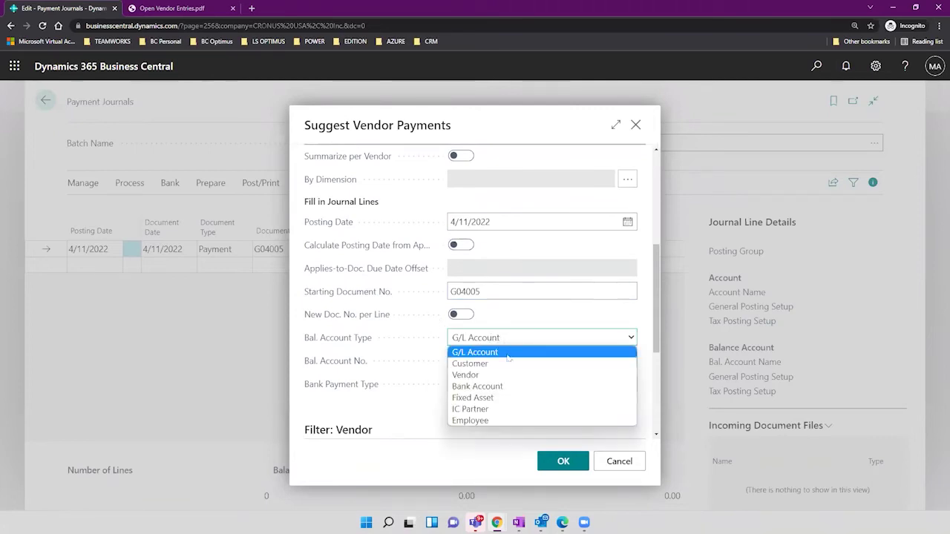
pyautogui.click(511, 386)
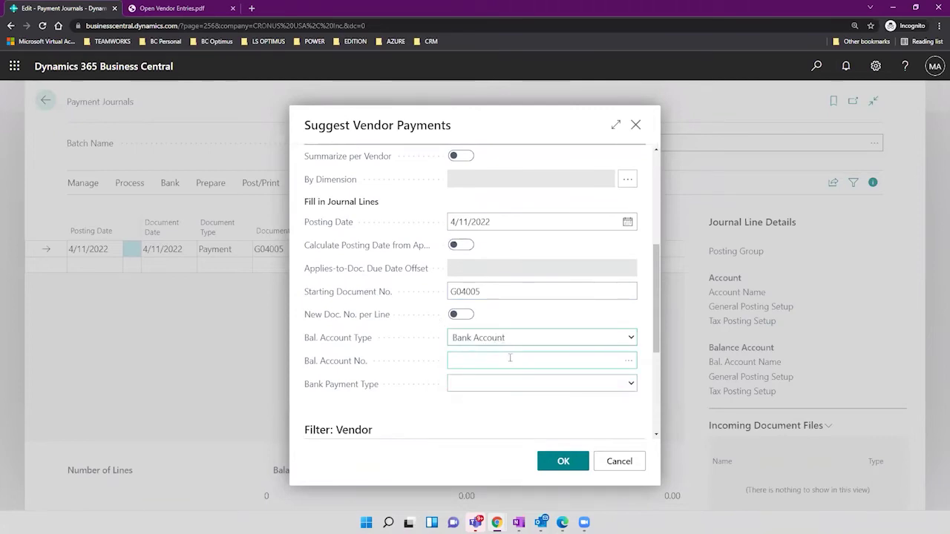
pyautogui.click(629, 360)
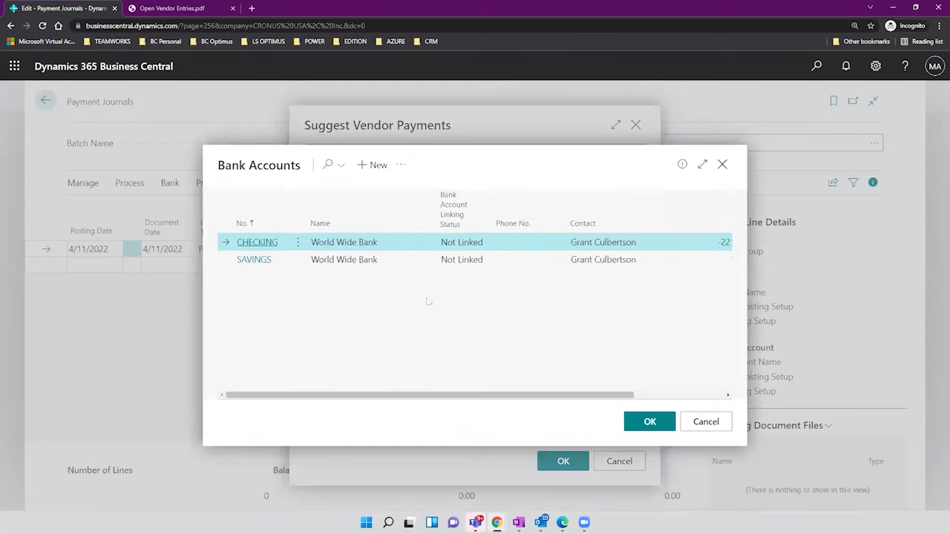
pyautogui.click(645, 422)
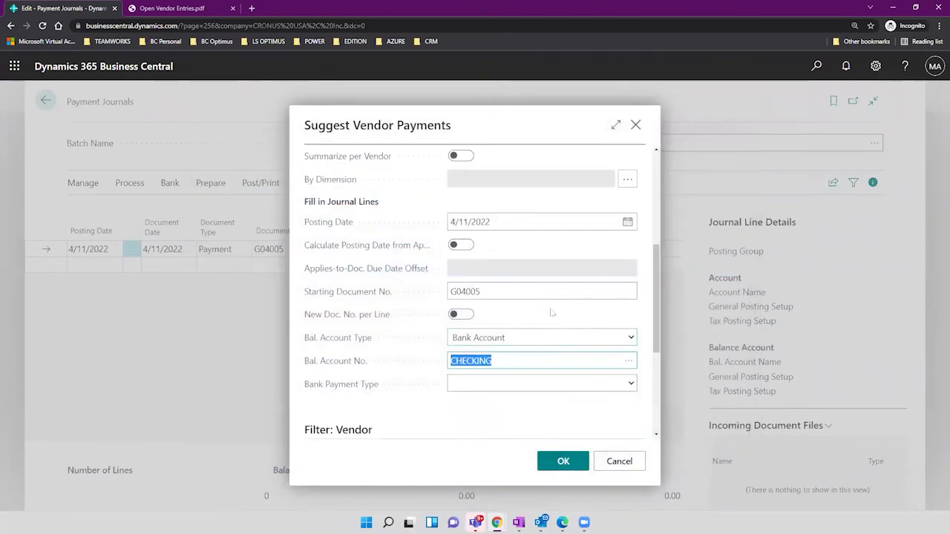
# Review the payment suggestion options, leave the vendor filter empty, and run the vendor payment suggestion
pyautogui.scroll(5, 542, 264)
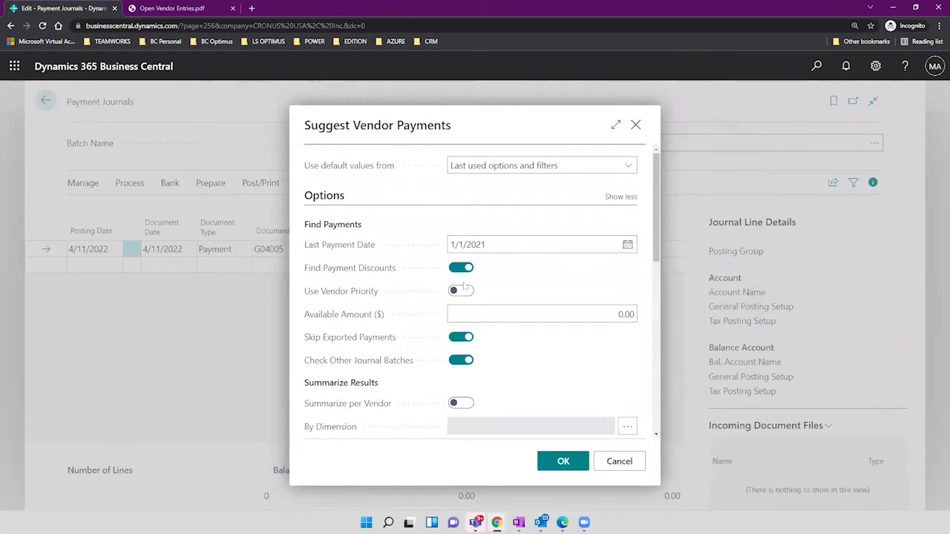
pyautogui.click(505, 245)
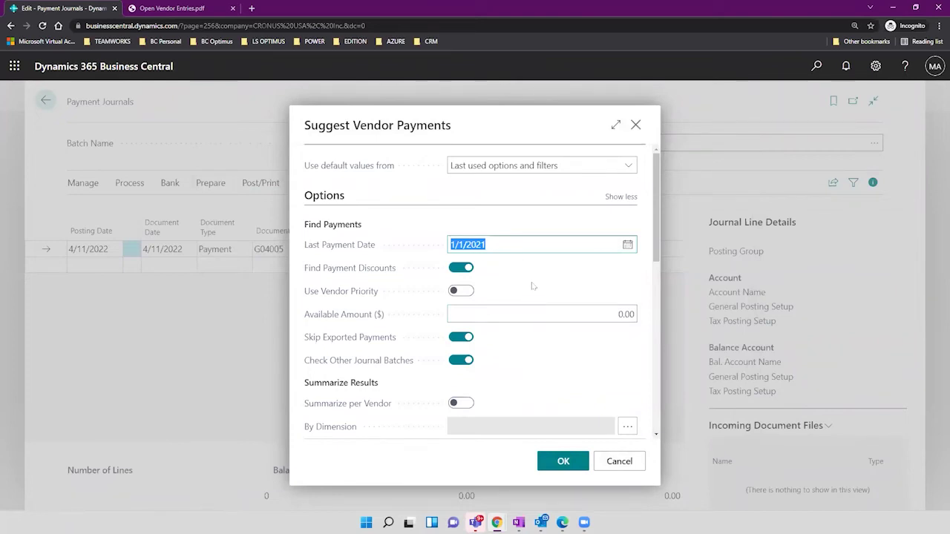
pyautogui.scroll(-1, 533, 282)
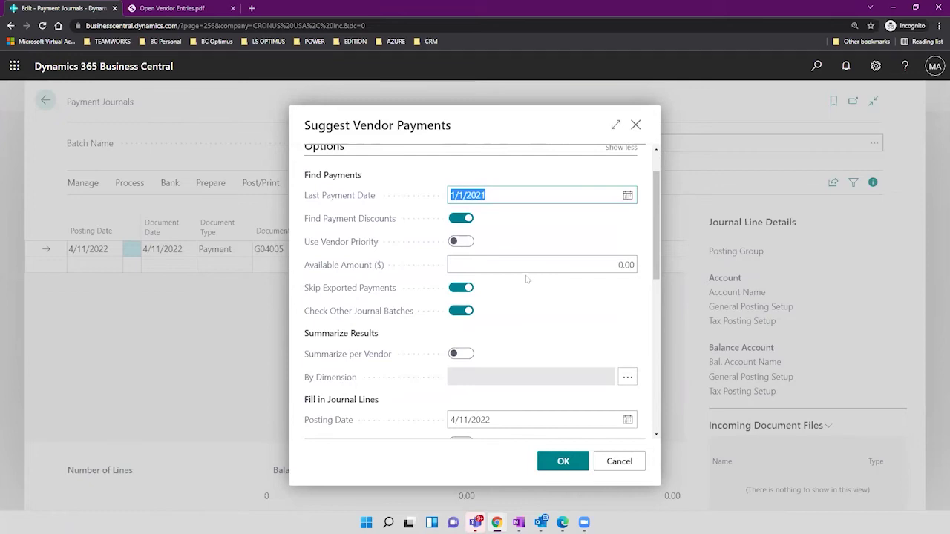
pyautogui.scroll(-3, 533, 281)
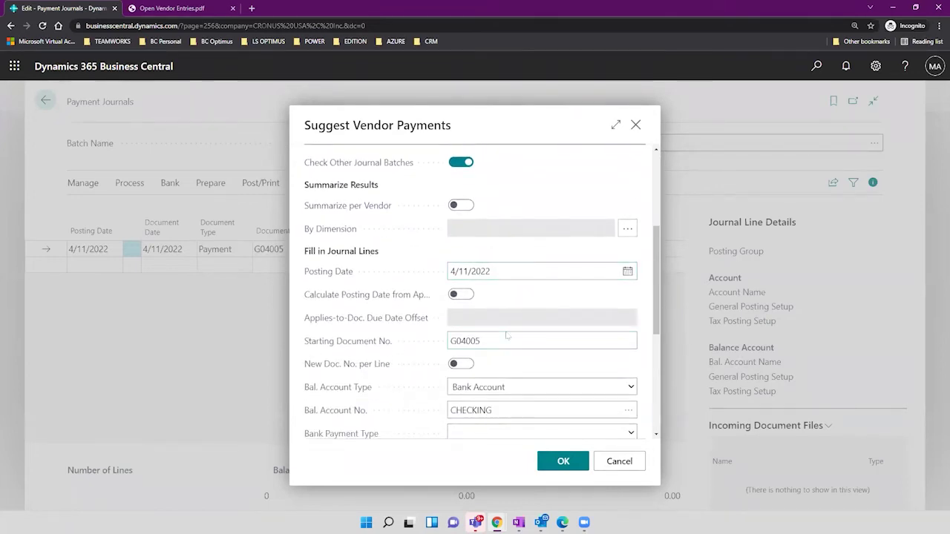
pyautogui.scroll(3, 483, 324)
pyautogui.scroll(-4, 509, 257)
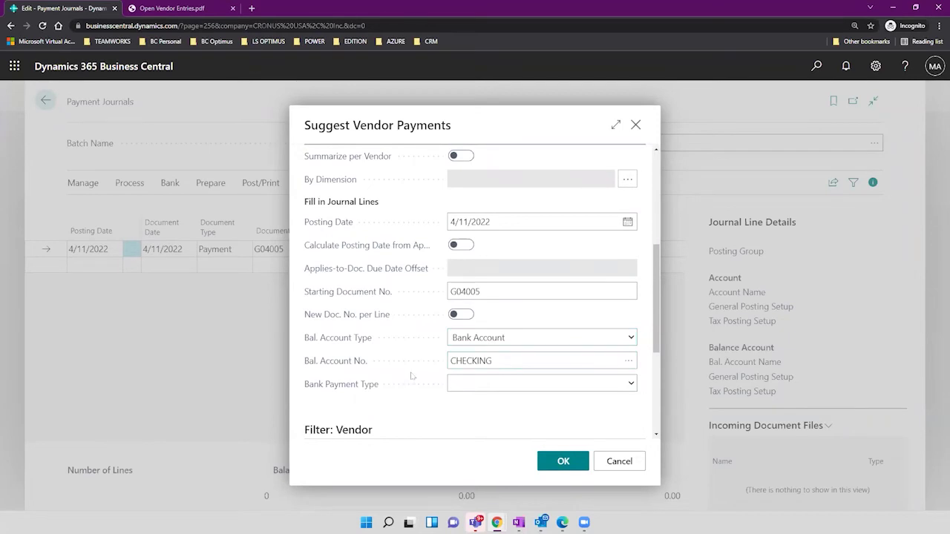
pyautogui.scroll(-3, 530, 332)
pyautogui.click(628, 311)
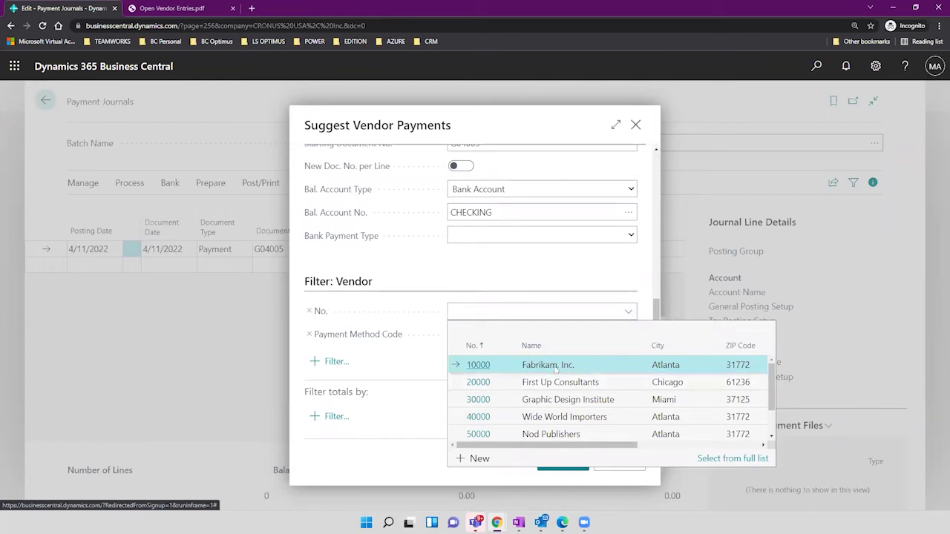
pyautogui.click(487, 267)
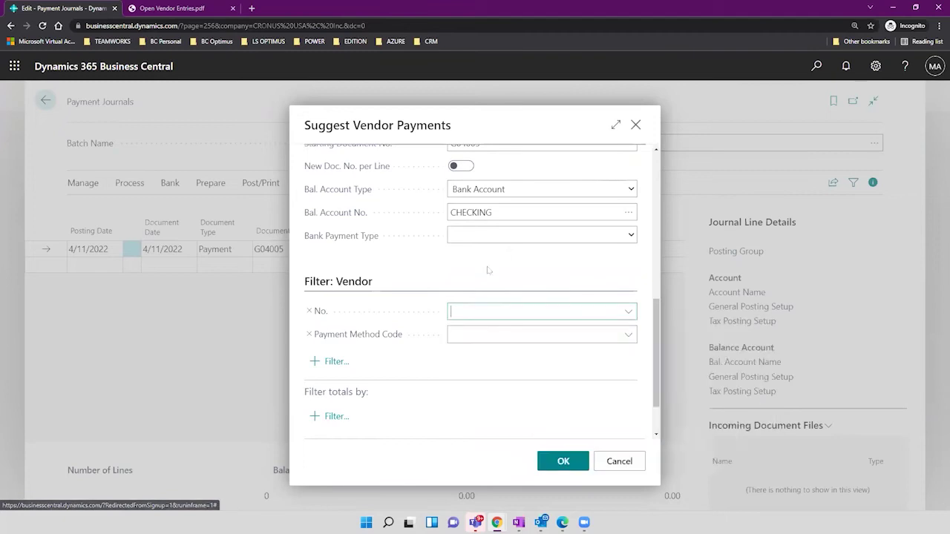
pyautogui.click(563, 461)
pyautogui.click(524, 324)
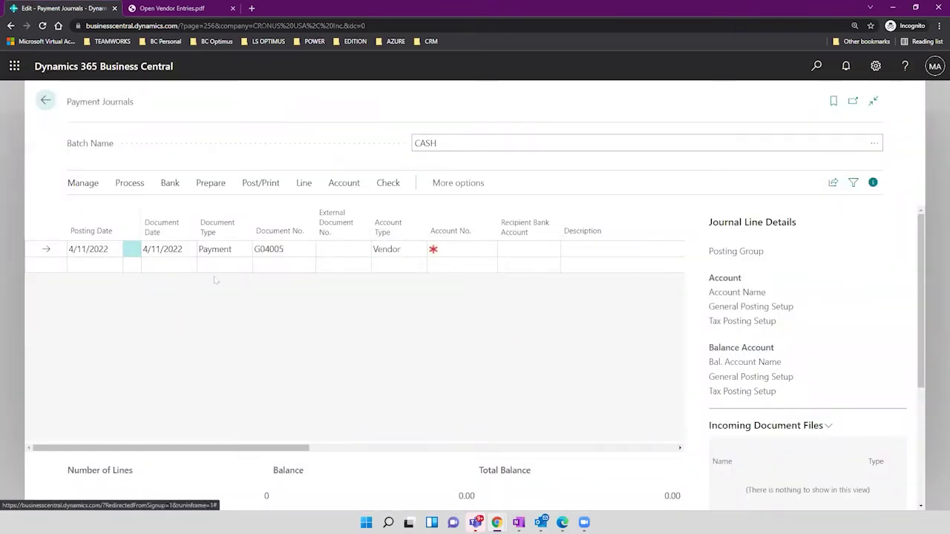
# Check the work date in My Settings and close the settings without making changes
pyautogui.click(876, 67)
pyautogui.click(531, 203)
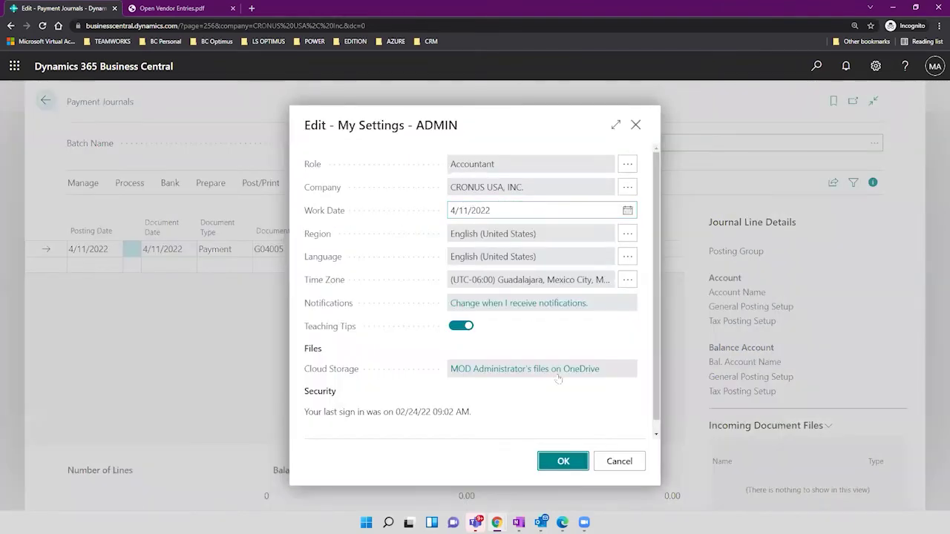
pyautogui.click(618, 461)
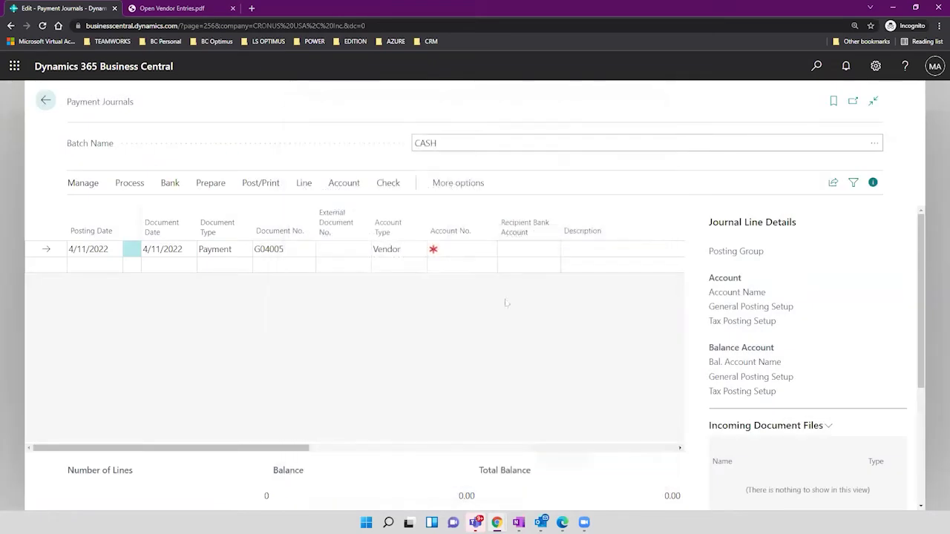
# Review the available journal batches and reselect the CASH batch for the payment journal
pyautogui.click(869, 146)
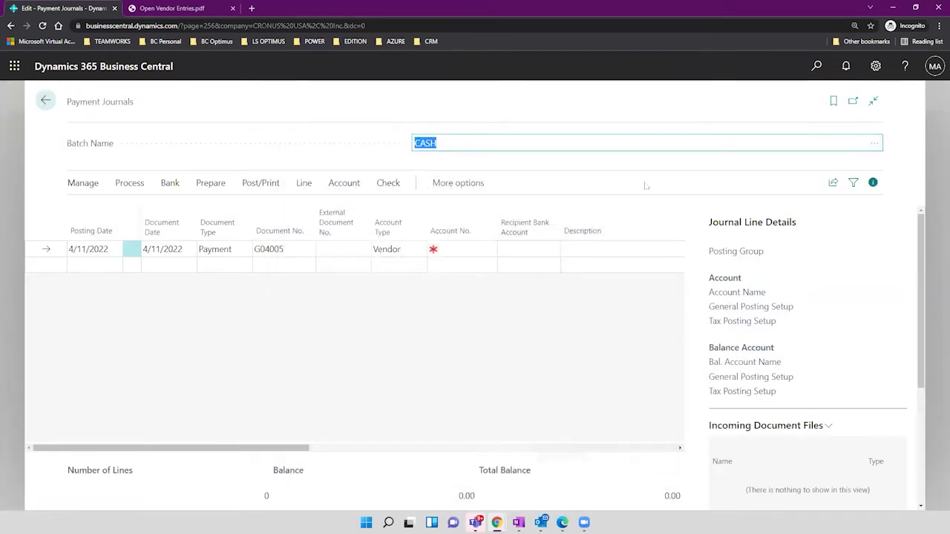
pyautogui.click(873, 142)
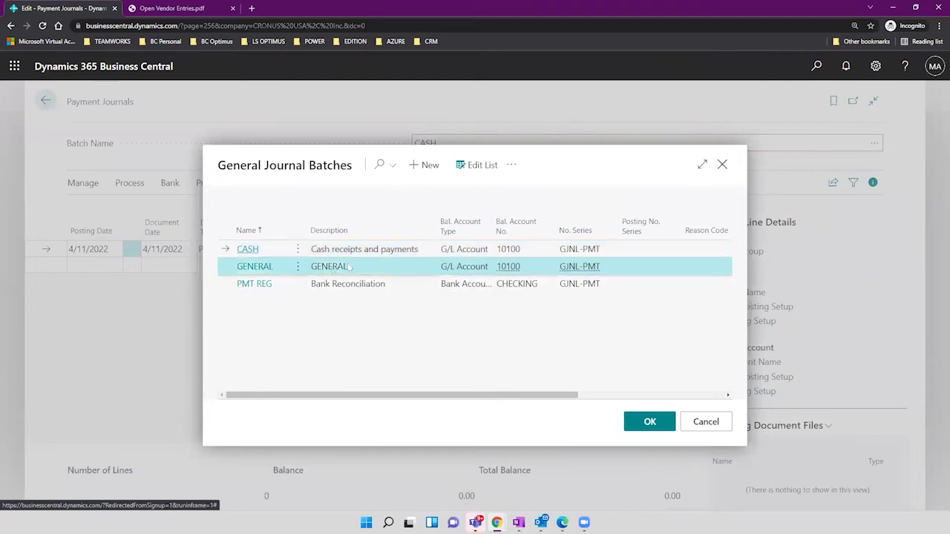
pyautogui.click(334, 267)
pyautogui.click(368, 251)
pyautogui.click(636, 420)
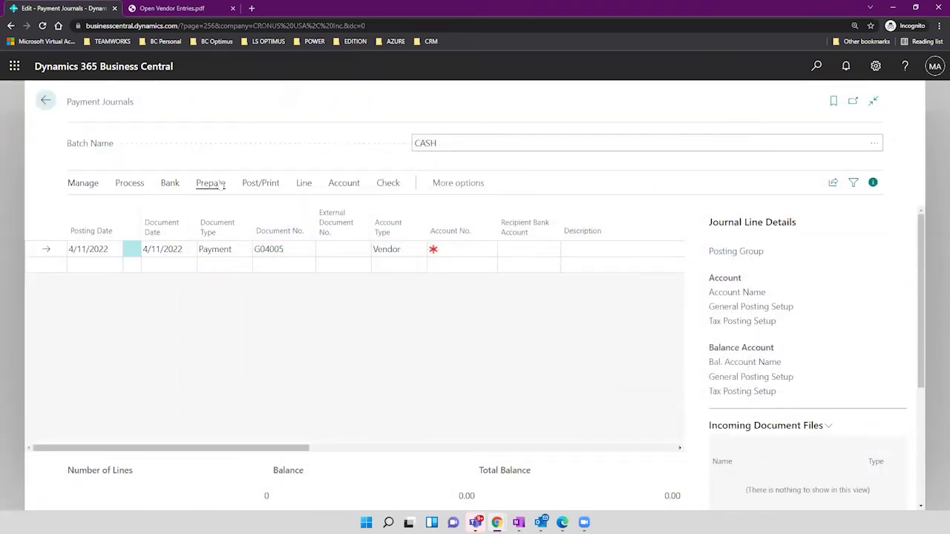
# Start Suggest Vendor Payments and disable Find Payment Discounts, Skip Exported Payments, and Check Other Journal Batches
pyautogui.click(170, 183)
pyautogui.click(129, 184)
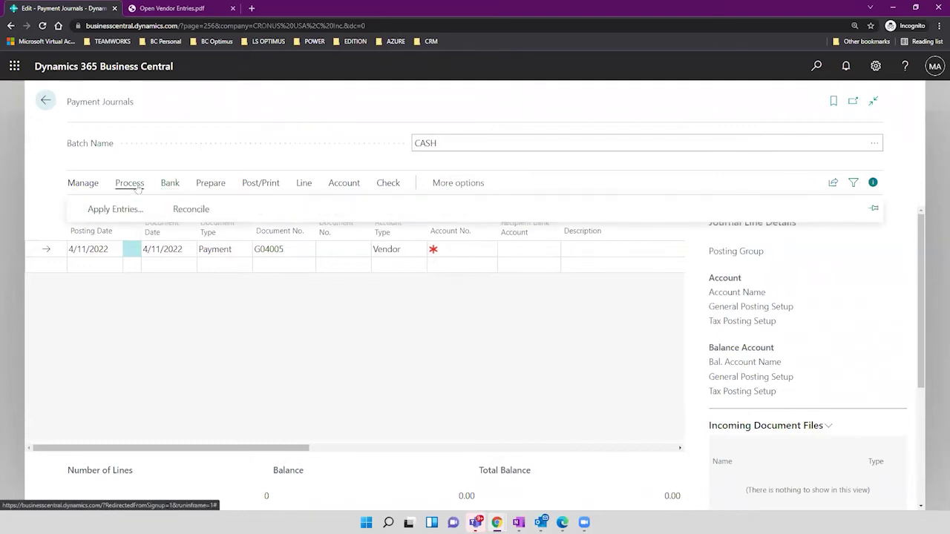
pyautogui.click(207, 183)
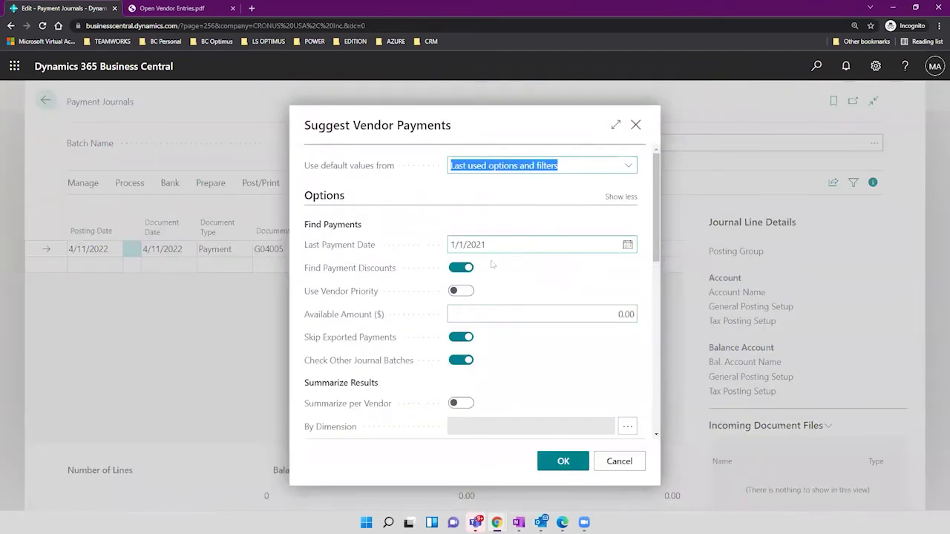
pyautogui.click(466, 268)
pyautogui.scroll(-1, 527, 276)
pyautogui.scroll(-1, 528, 280)
pyautogui.click(461, 262)
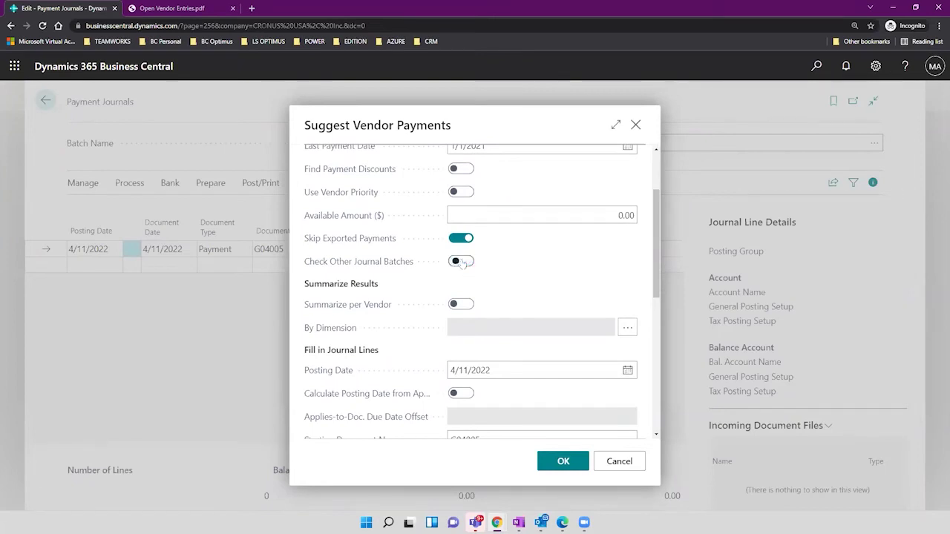
pyautogui.click(461, 262)
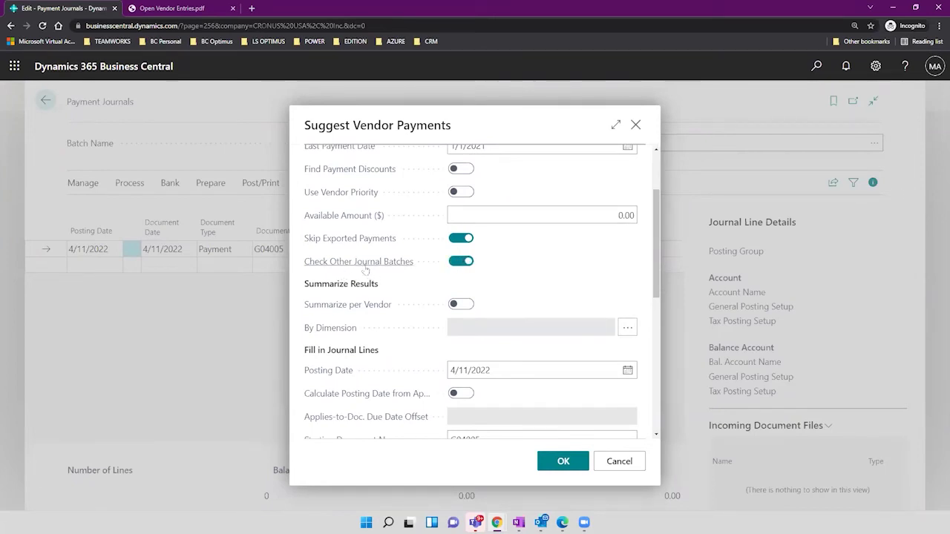
pyautogui.moveTo(368, 270)
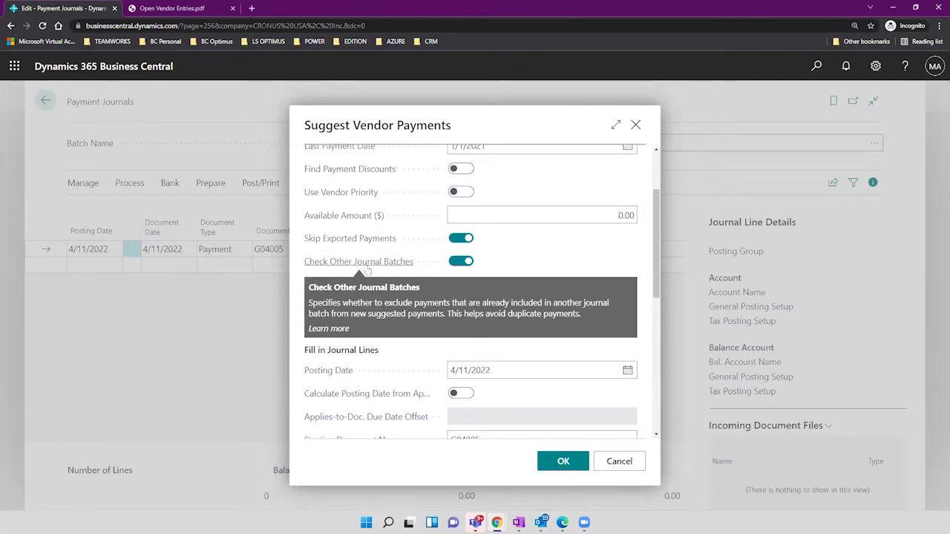
pyautogui.click(467, 261)
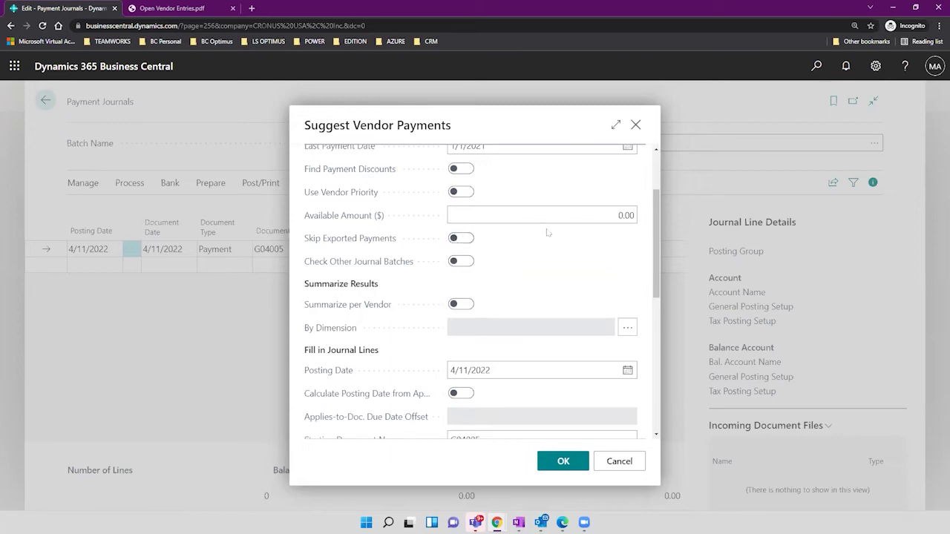
# Set the balancing account type to Bank Account and choose CHECKING as the balancing account number
pyautogui.scroll(-3, 548, 229)
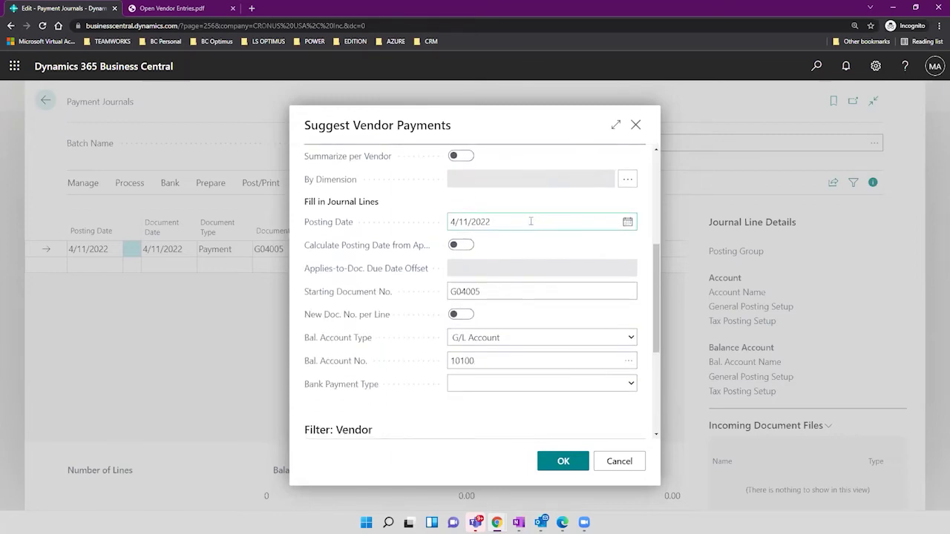
pyautogui.click(507, 338)
pyautogui.click(514, 383)
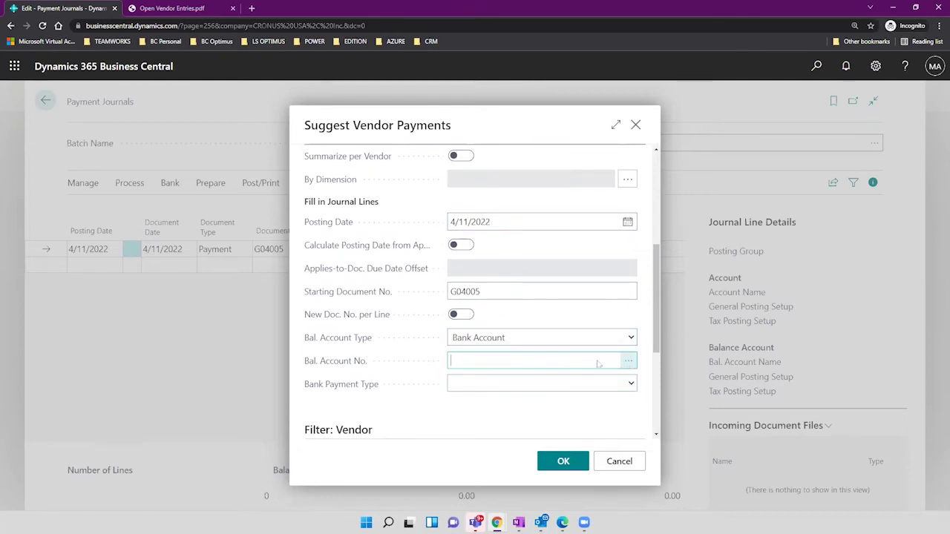
pyautogui.click(650, 421)
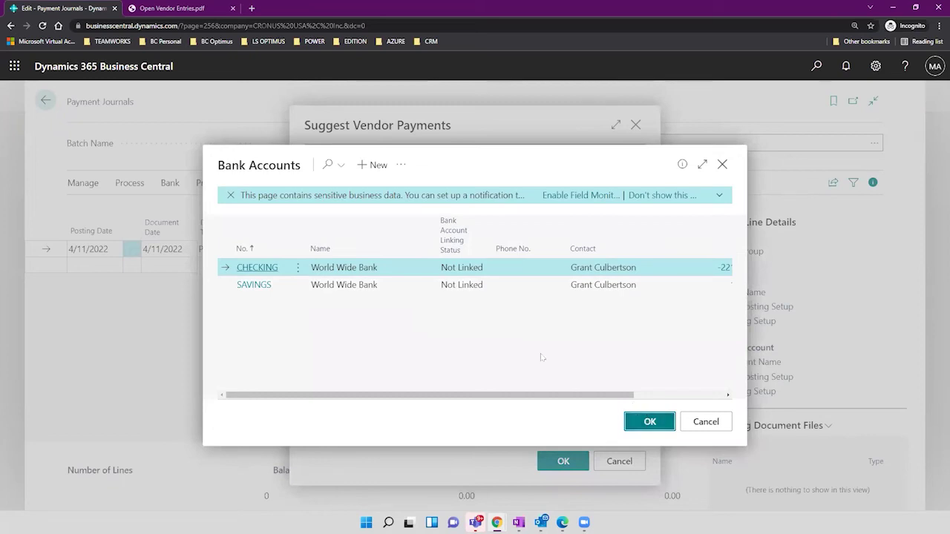
# Review the vendor filters and last payment date, leave them as they are, and run the vendor payment suggestion
pyautogui.scroll(-3, 531, 316)
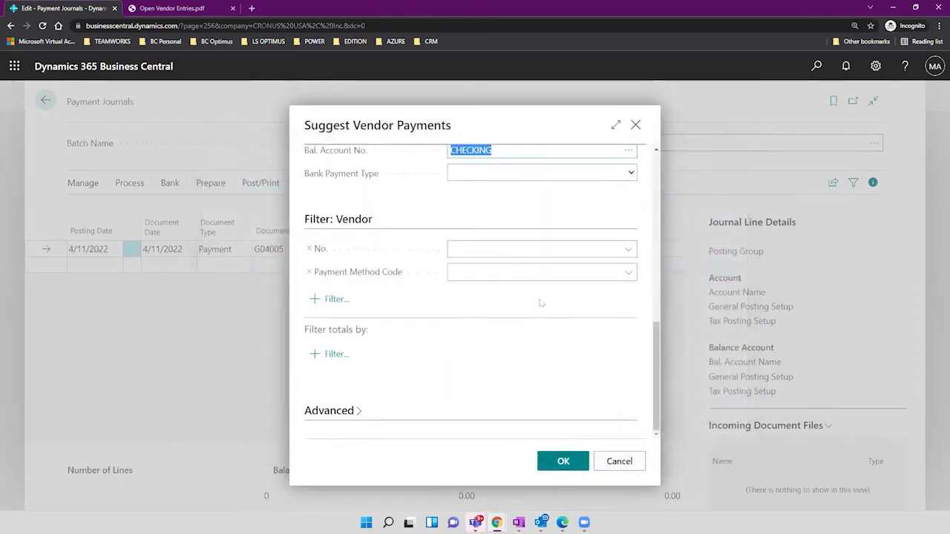
pyautogui.scroll(10, 541, 302)
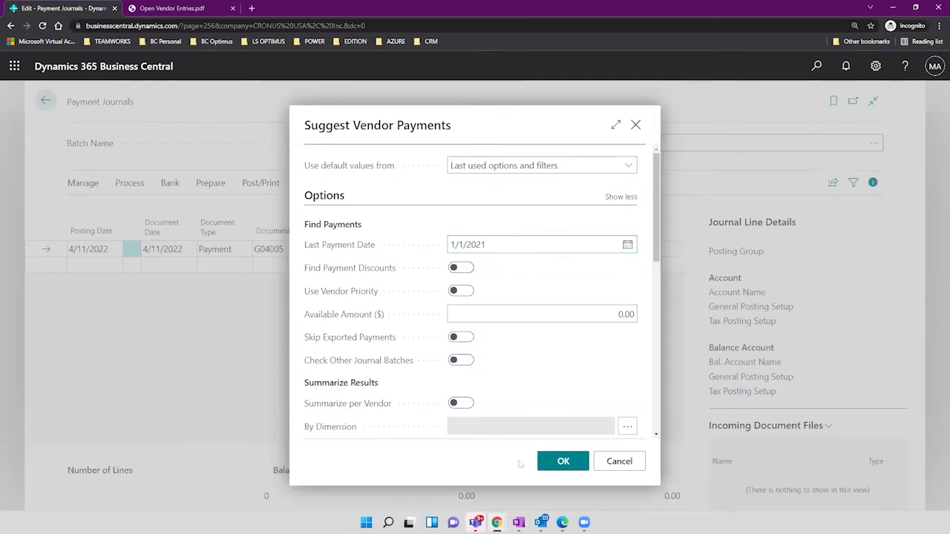
pyautogui.click(561, 461)
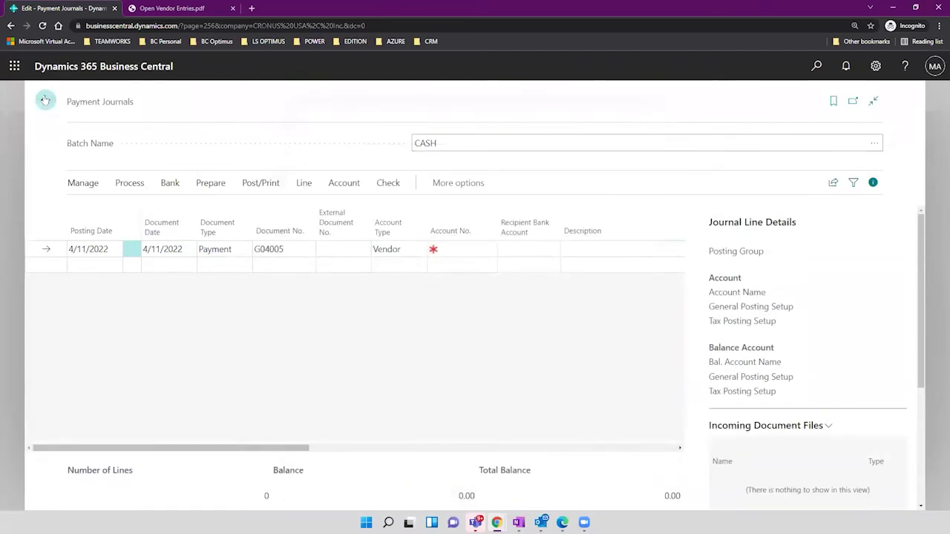
# Switch the payment journal to the GENERAL batch to inspect its lines
pyautogui.click(875, 143)
pyautogui.click(469, 265)
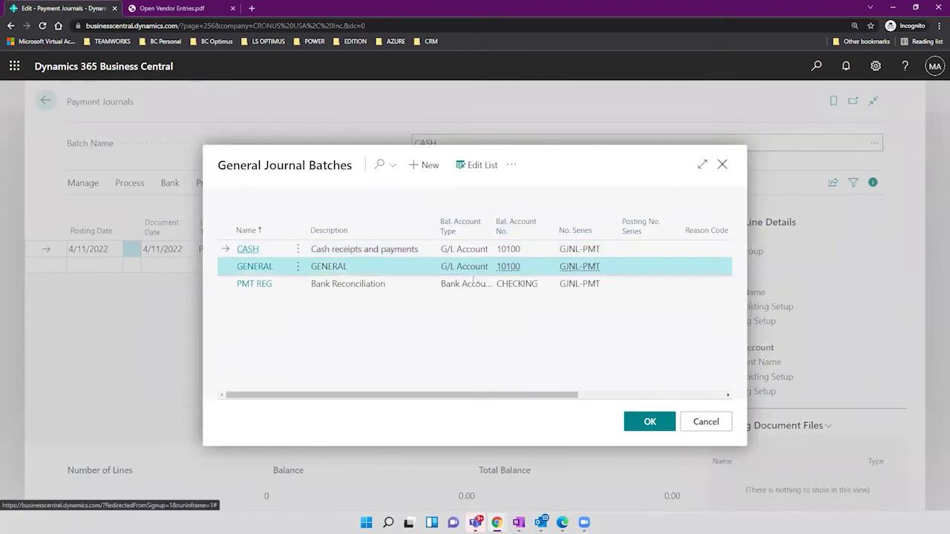
pyautogui.click(657, 423)
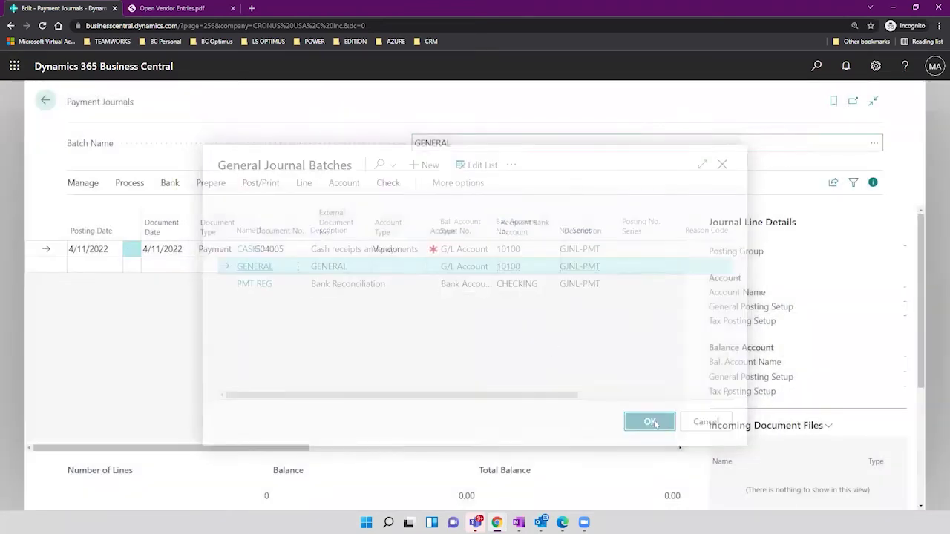
pyautogui.click(875, 67)
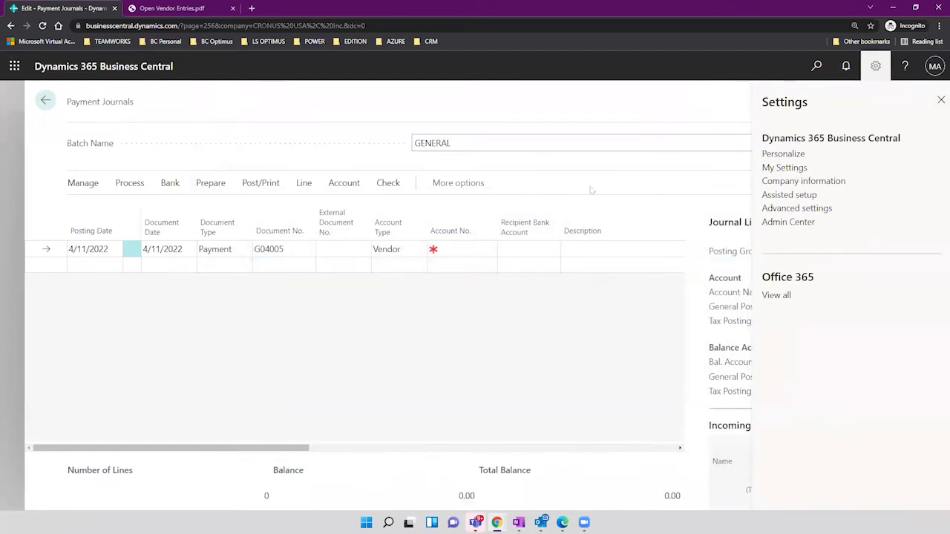
pyautogui.click(733, 146)
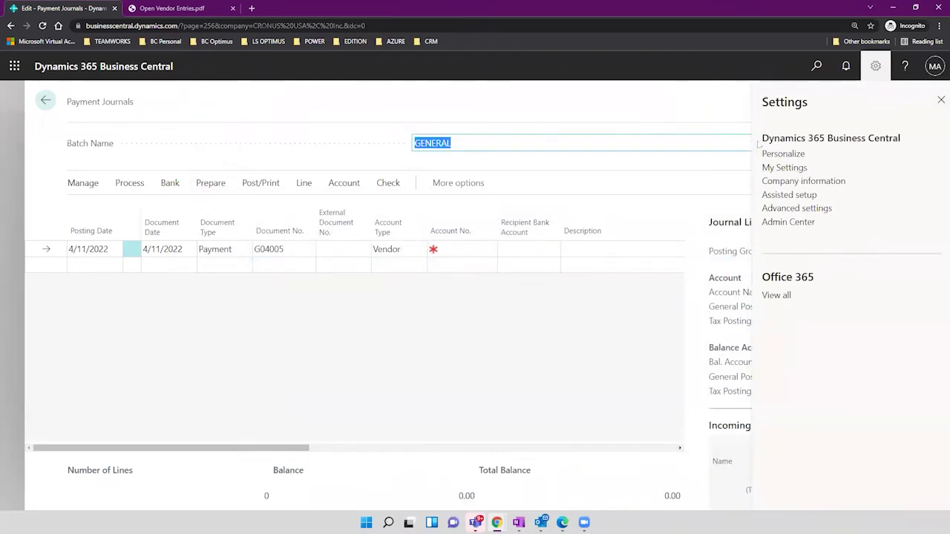
pyautogui.click(941, 99)
# Inspect the lines of the PMT REG batch and return the payment journal to the CASH batch
pyautogui.click(876, 145)
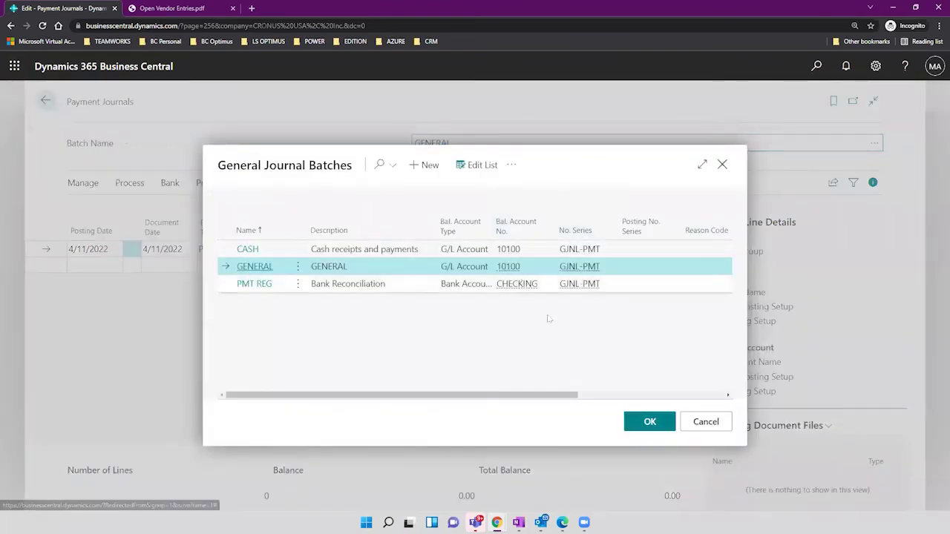
pyautogui.click(512, 285)
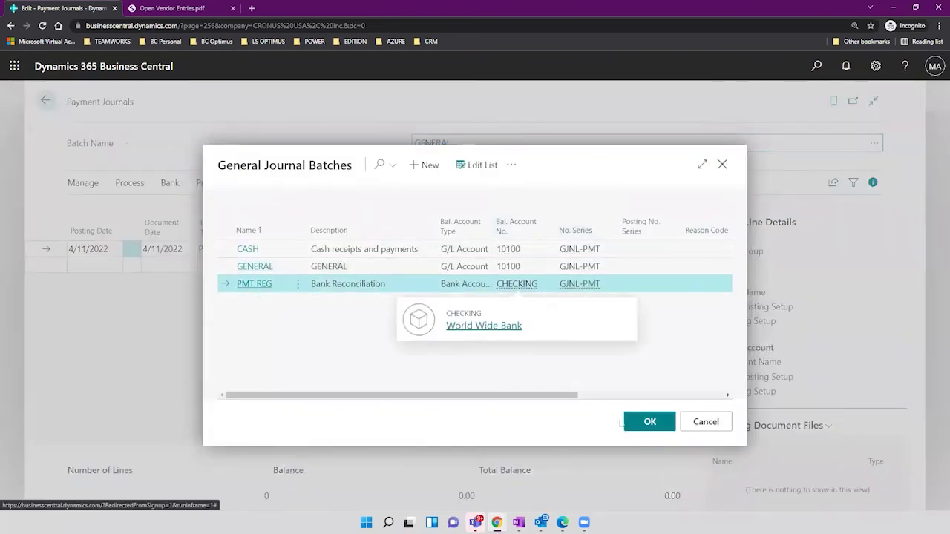
pyautogui.click(648, 421)
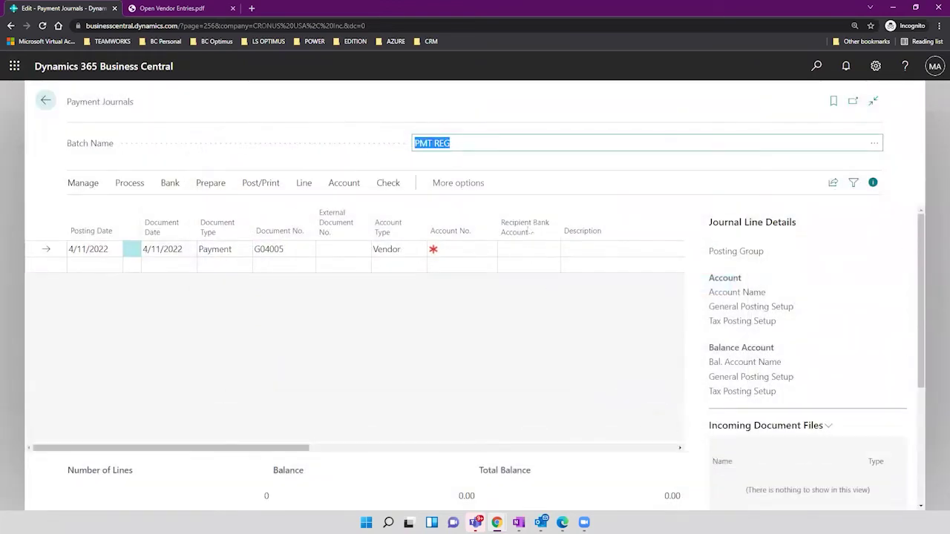
pyautogui.click(875, 143)
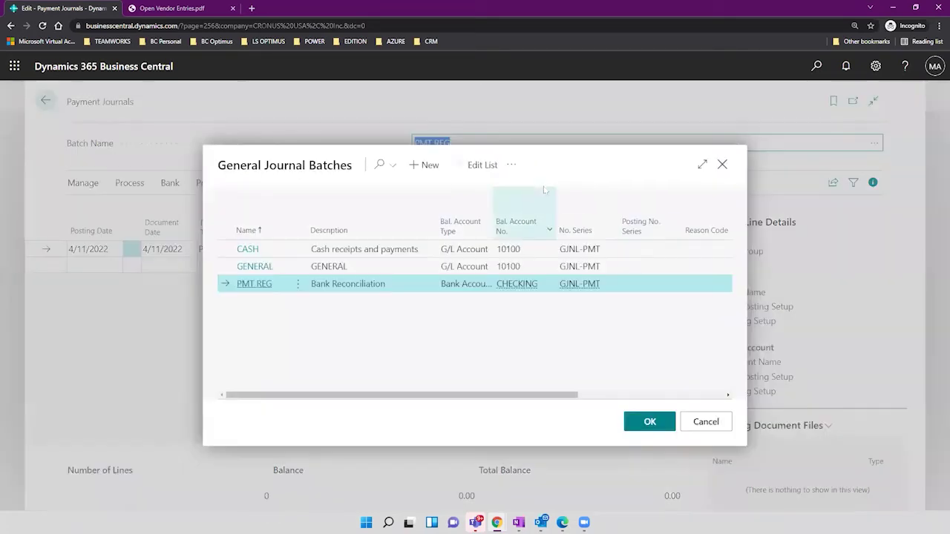
pyautogui.click(516, 249)
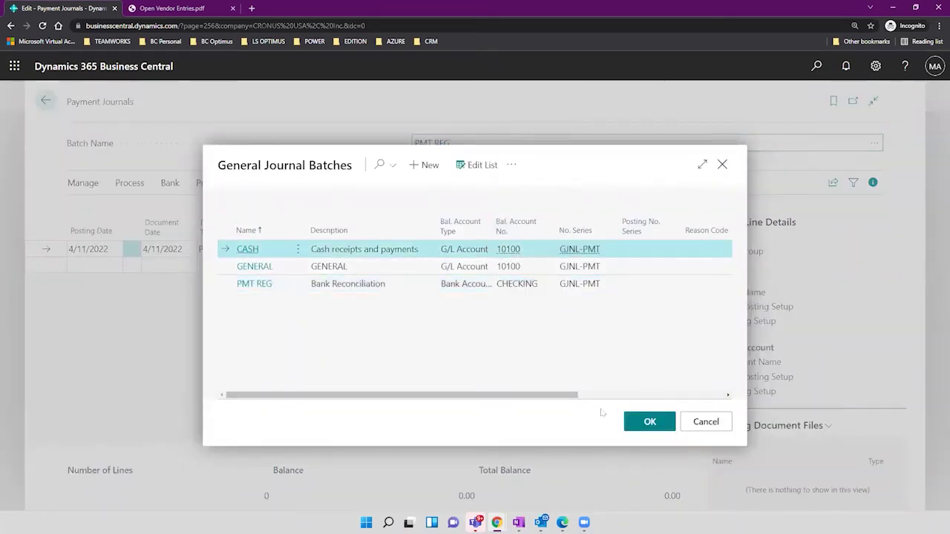
pyautogui.click(632, 423)
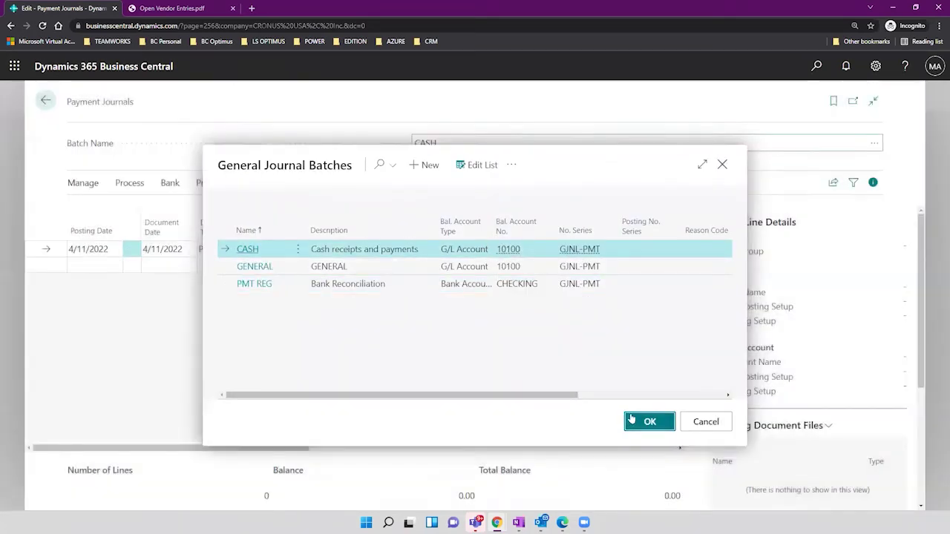
# Check the work date in My Settings against the journal line's posting date and cancel without changes
pyautogui.click(104, 248)
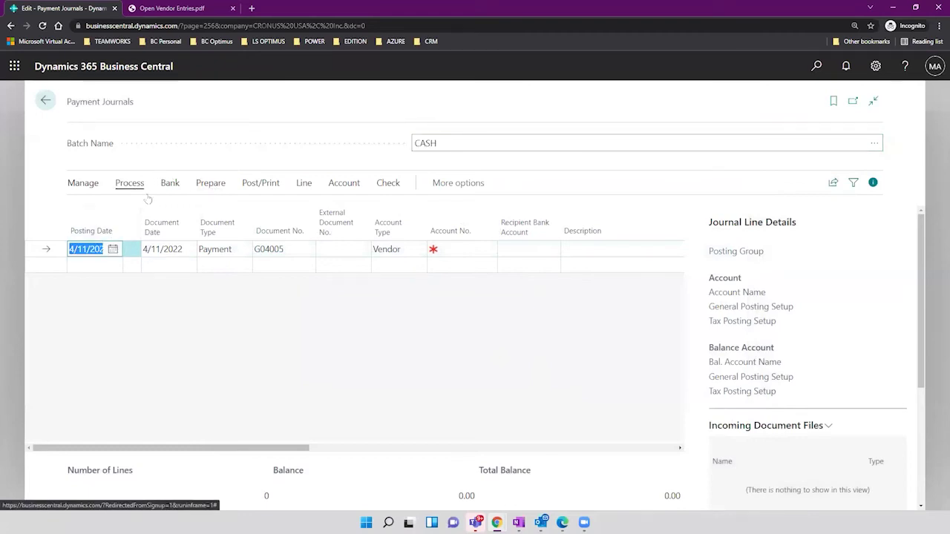
pyautogui.click(876, 67)
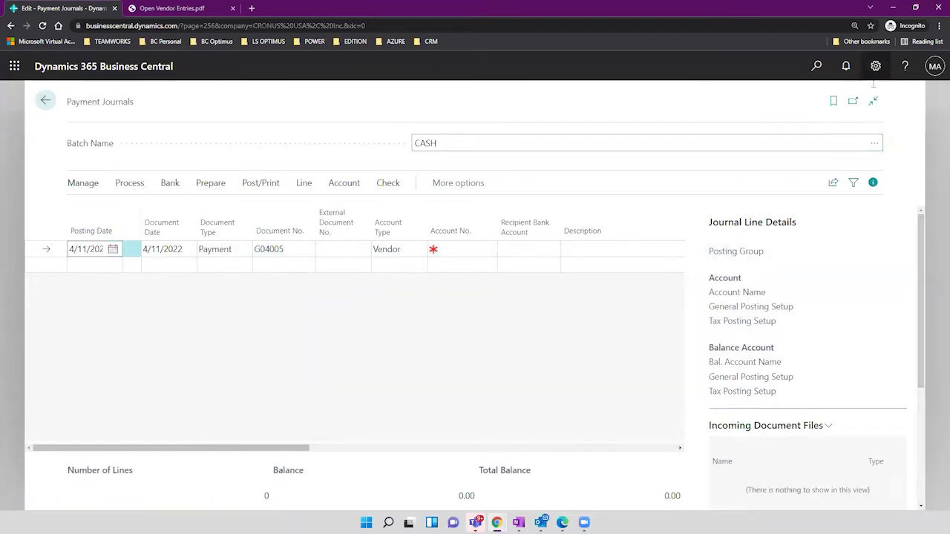
pyautogui.click(792, 168)
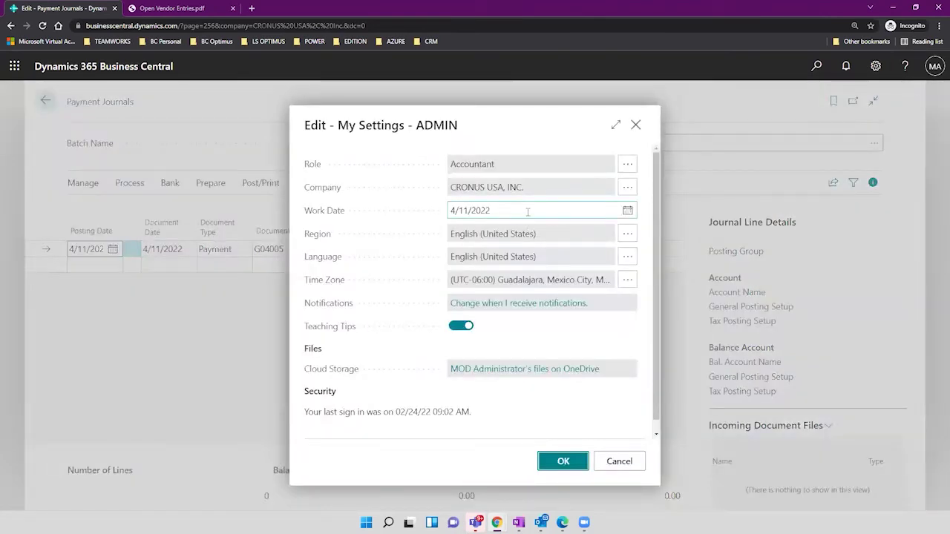
pyautogui.click(528, 212)
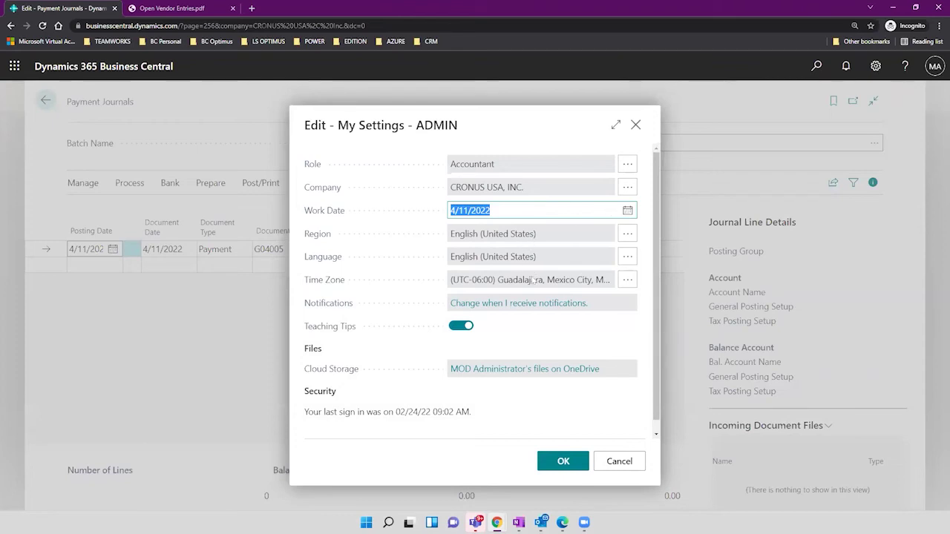
pyautogui.click(619, 461)
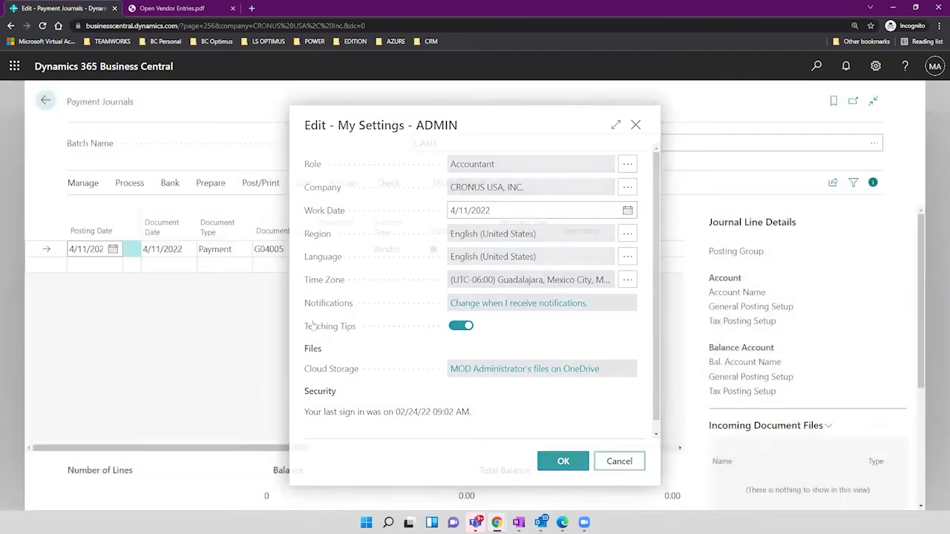
# Close the payment journal and reopen the Payment Journals page by searching for it
pyautogui.click(211, 183)
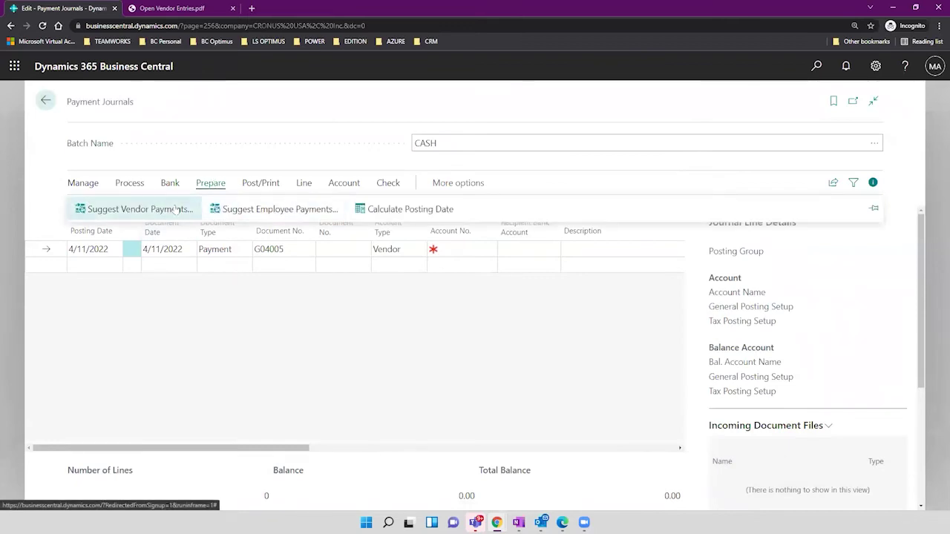
pyautogui.click(46, 100)
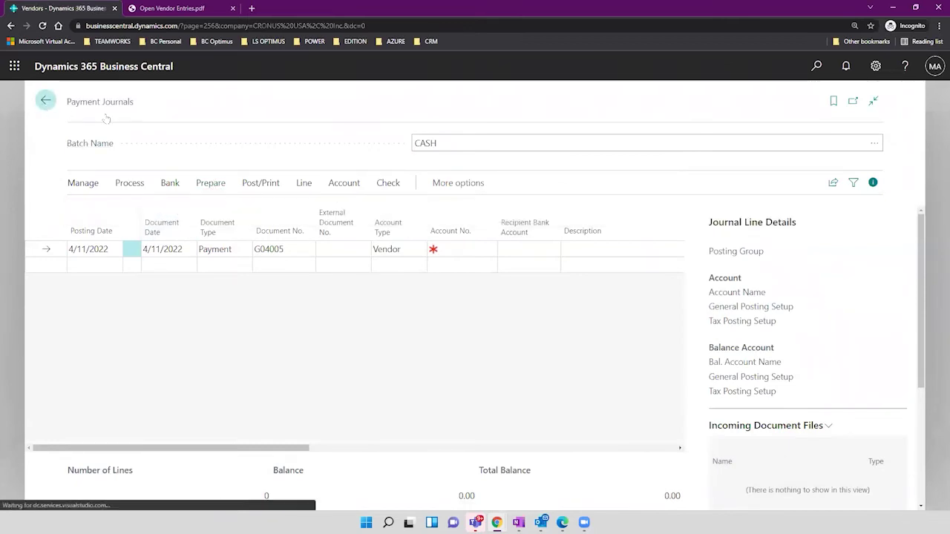
pyautogui.click(156, 99)
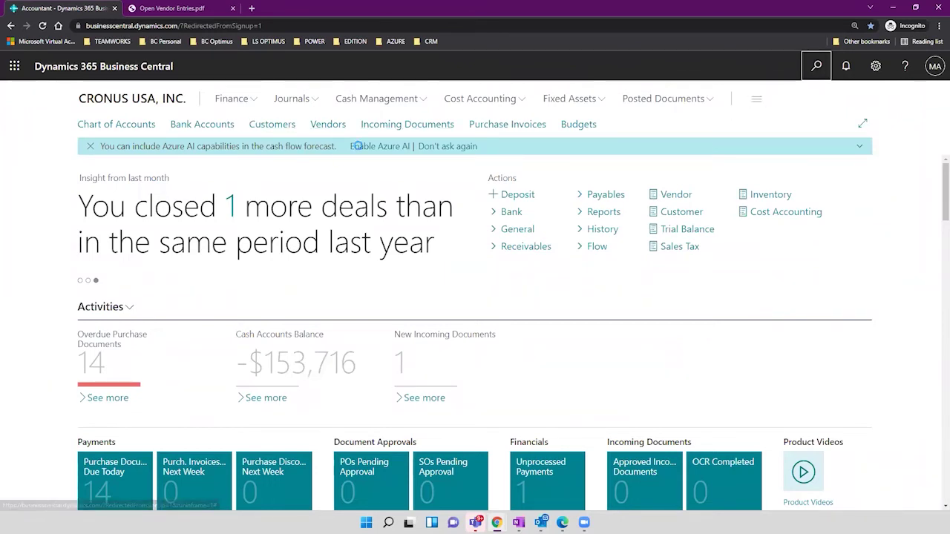
pyautogui.hotkey('alt', 'q')
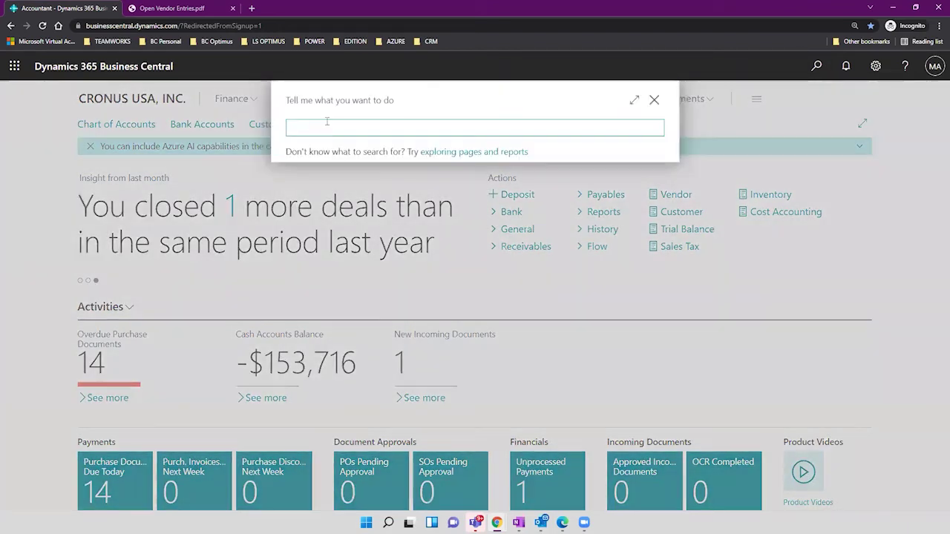
pyautogui.write('ppayment journ')
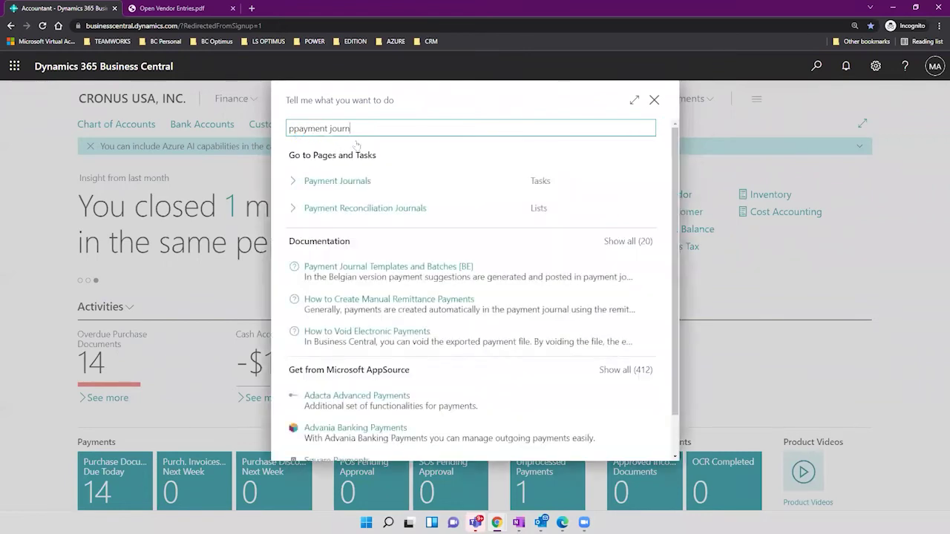
pyautogui.click(345, 191)
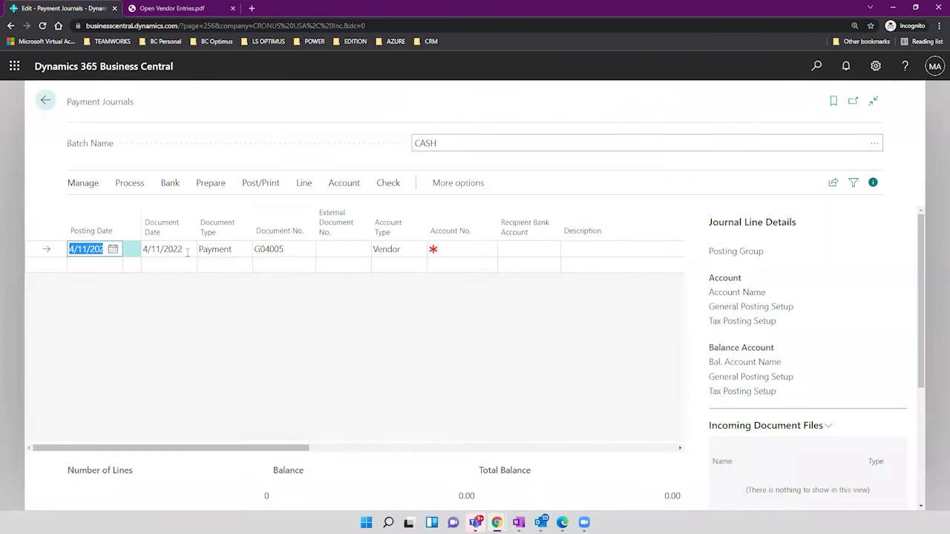
# Start the vendor payment suggestion for the CASH batch and set the last payment date to 4/11/2022
pyautogui.click(89, 249)
pyautogui.click(213, 184)
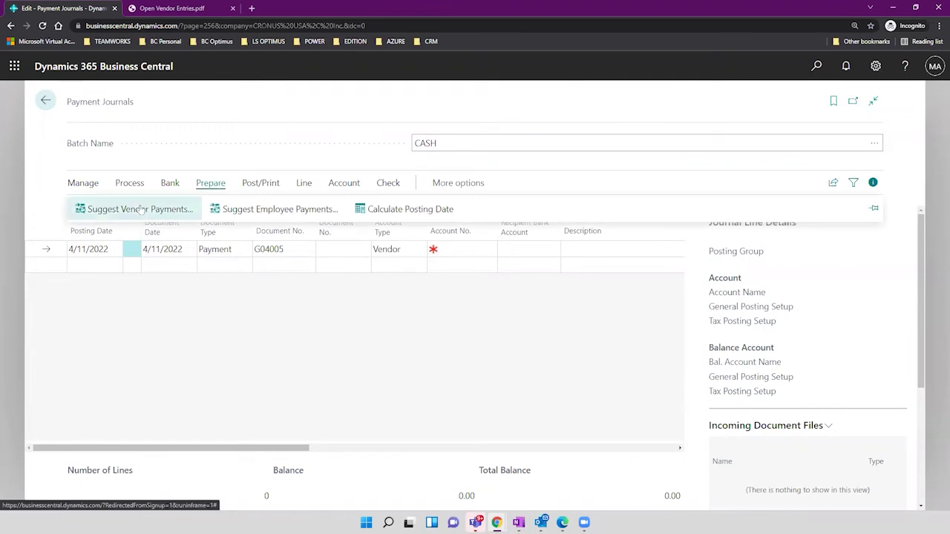
pyautogui.click(141, 210)
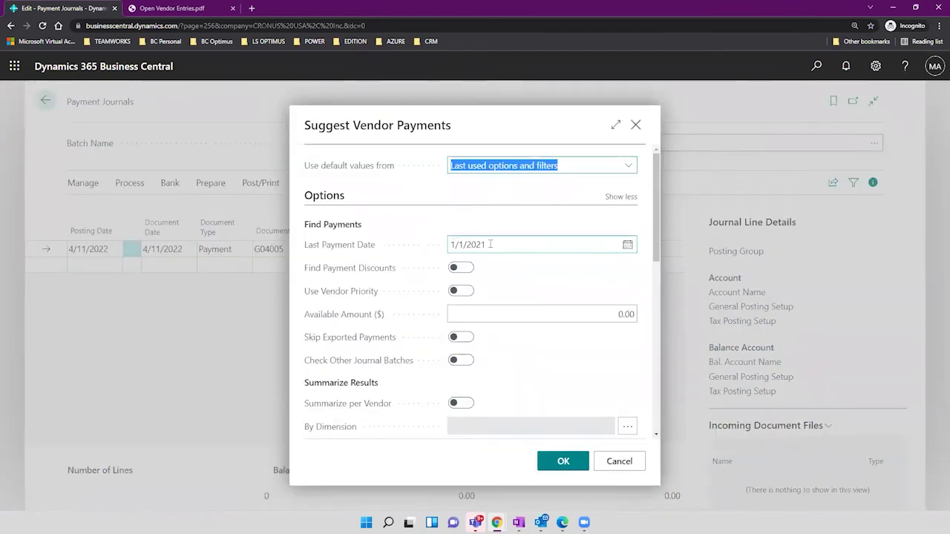
pyautogui.click(490, 244)
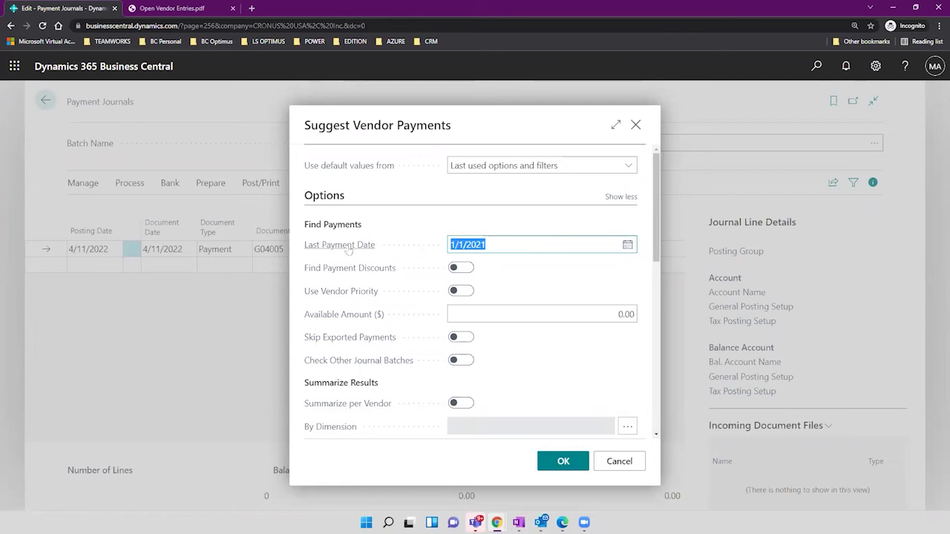
pyautogui.moveTo(348, 251)
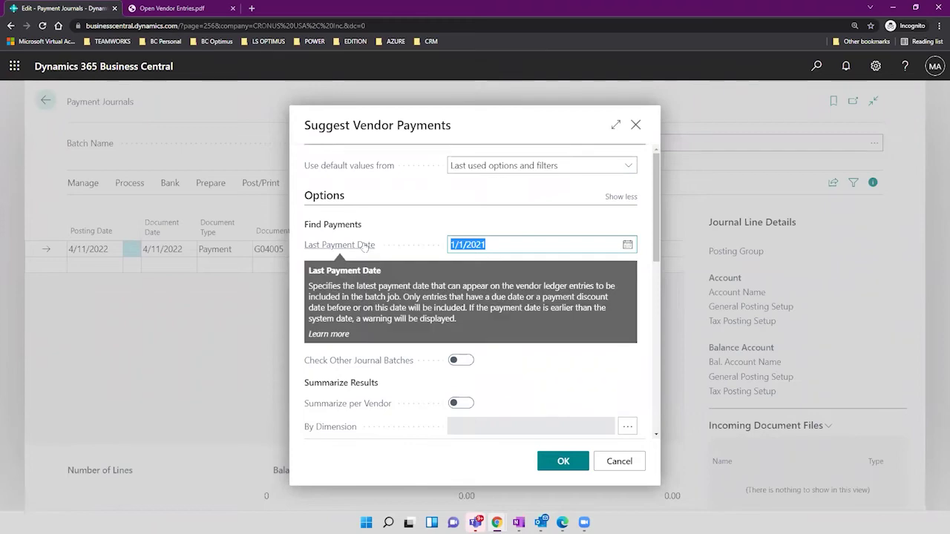
pyautogui.click(490, 243)
pyautogui.moveTo(480, 244); pyautogui.dragTo(443, 250)
pyautogui.write('4/11/2022')
pyautogui.press('Tab')
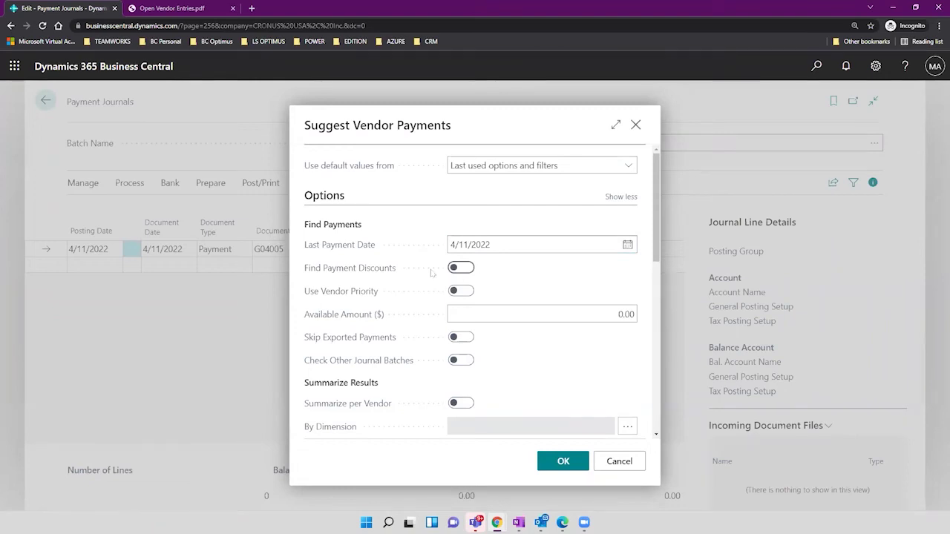
# Set the balancing account to the CHECKING bank account and run the vendor payment suggestion
pyautogui.scroll(-3, 482, 273)
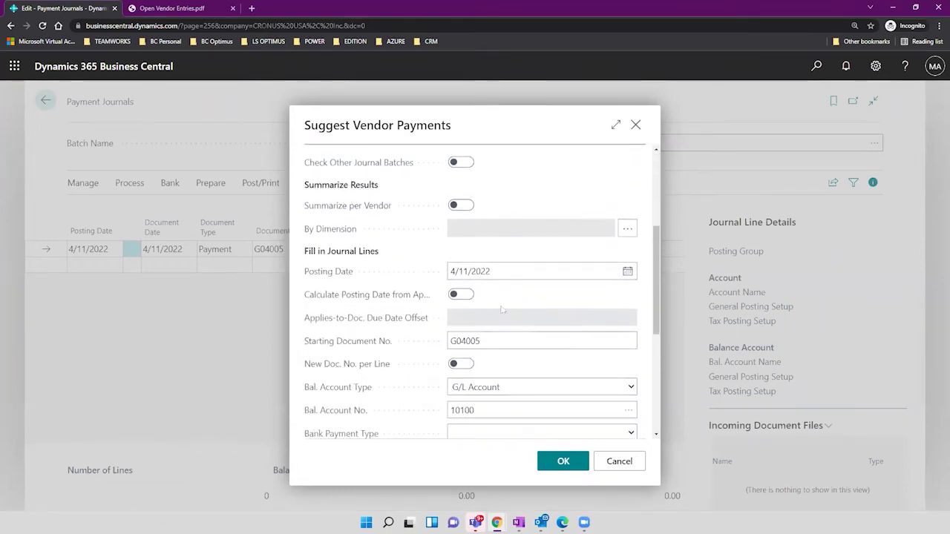
pyautogui.scroll(-2, 483, 290)
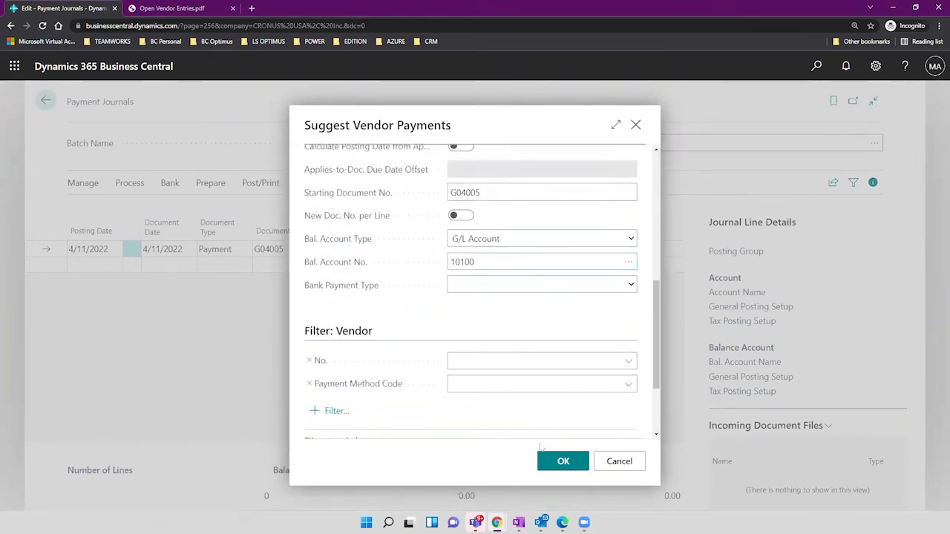
pyautogui.click(553, 239)
pyautogui.click(527, 291)
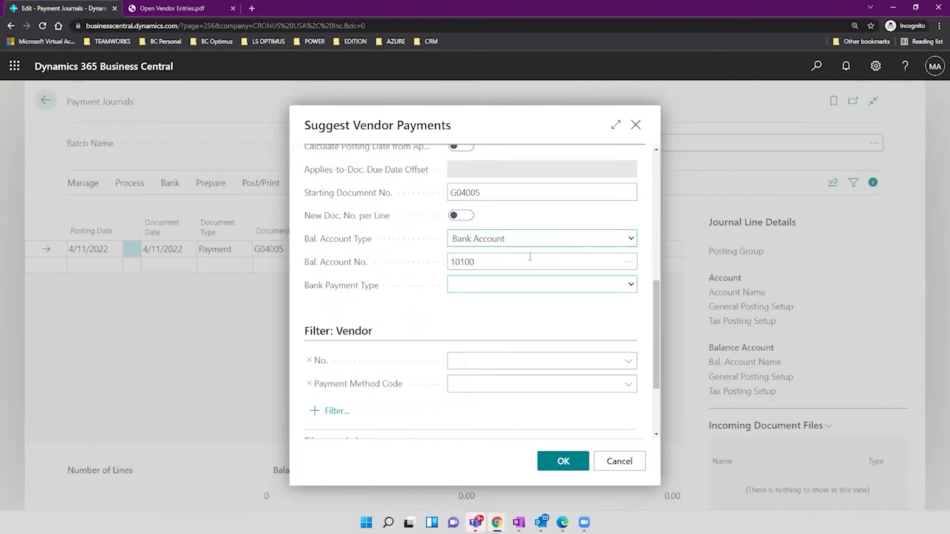
pyautogui.click(627, 259)
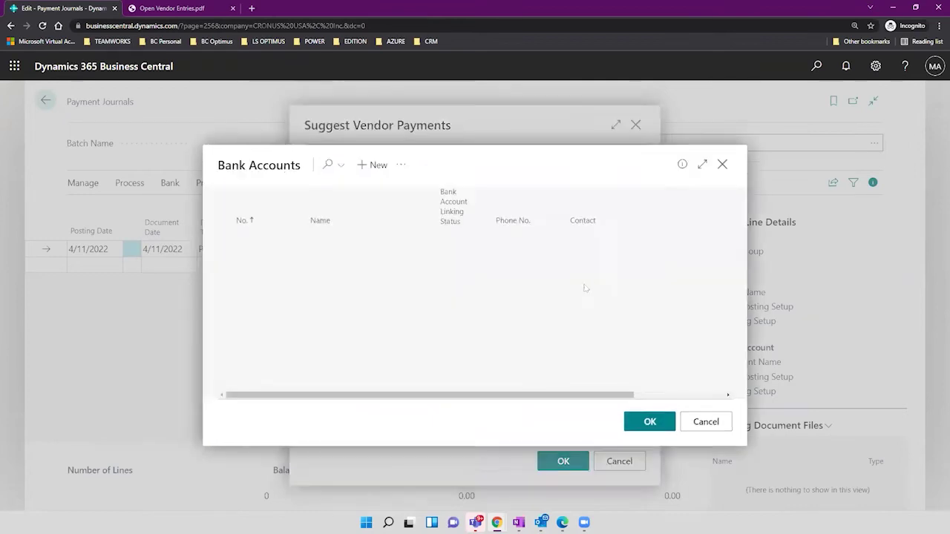
pyautogui.click(648, 420)
pyautogui.click(573, 461)
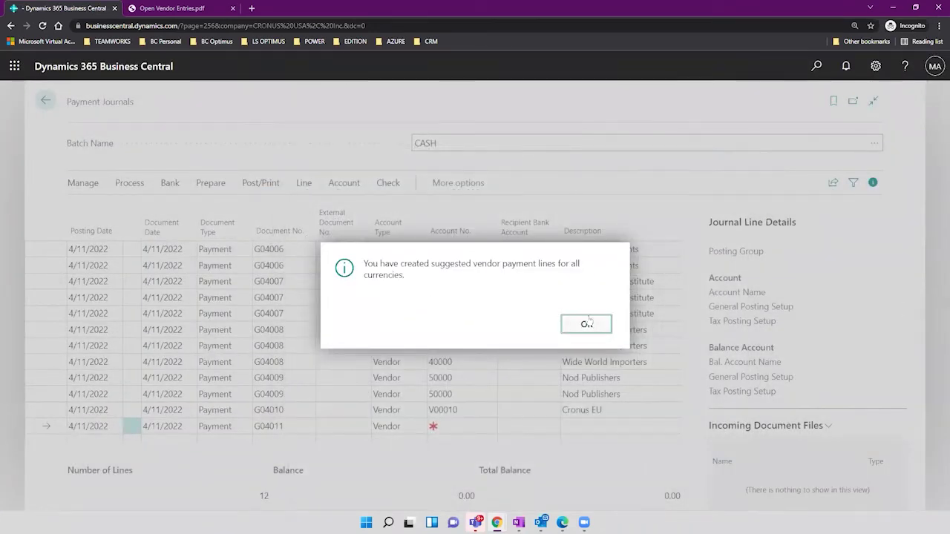
pyautogui.click(587, 325)
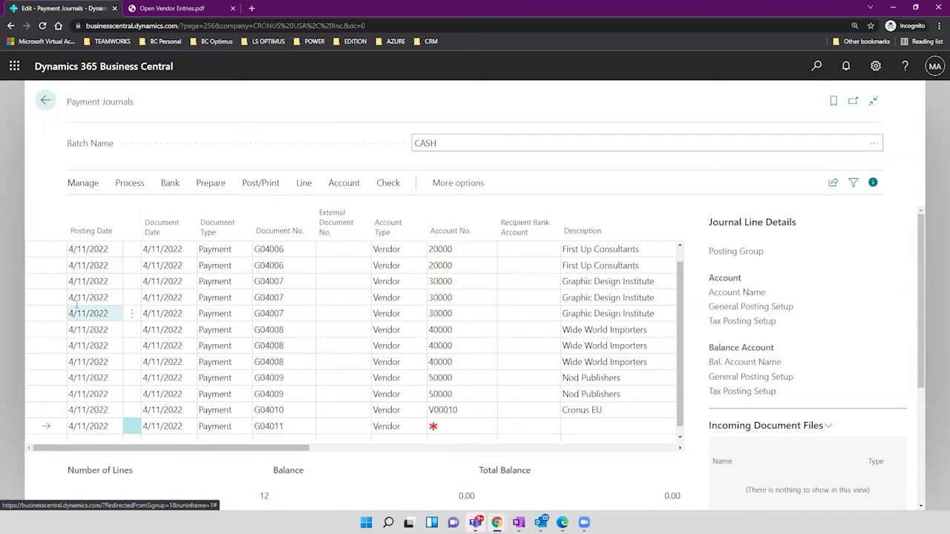
# Review the suggested payment lines, including document numbers, amounts, balancing accounts and the invoices they apply to
pyautogui.click(216, 252)
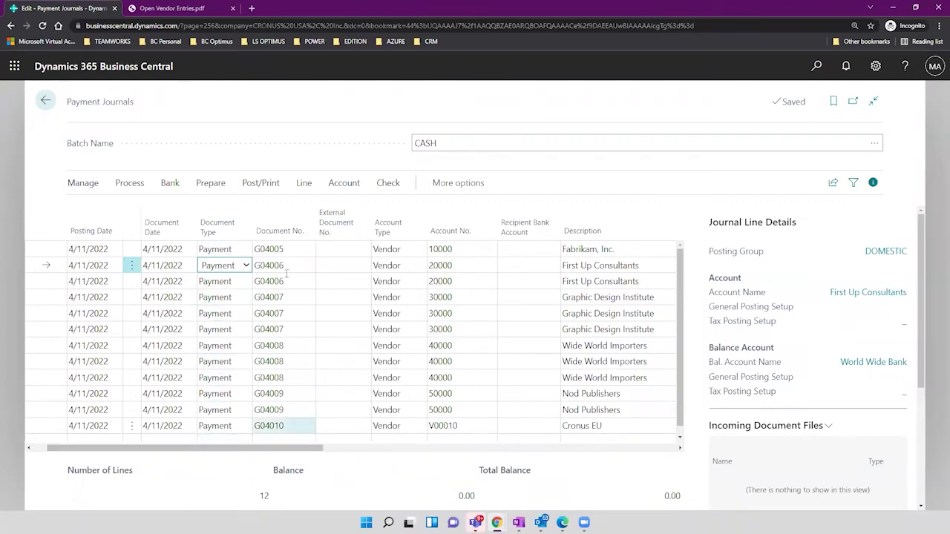
pyautogui.click(285, 249)
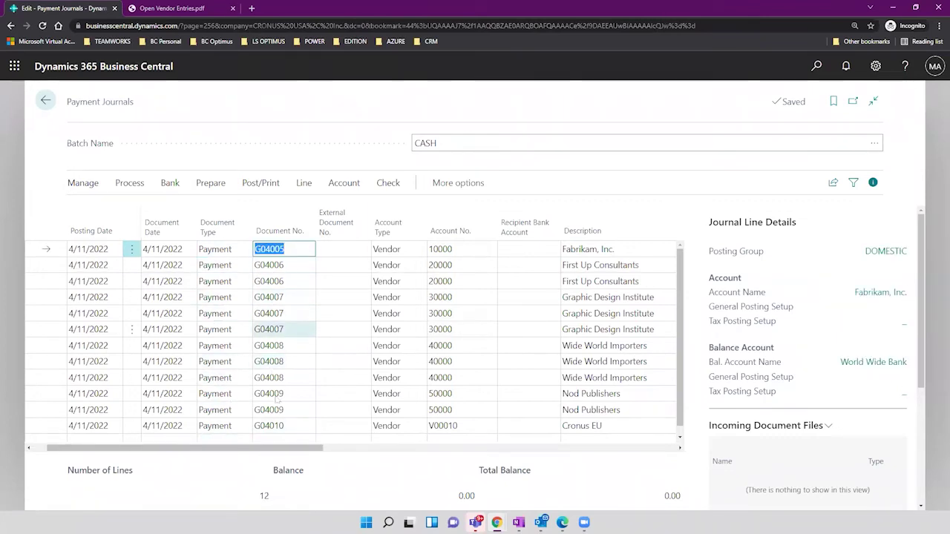
pyautogui.moveTo(274, 449); pyautogui.dragTo(486, 461)
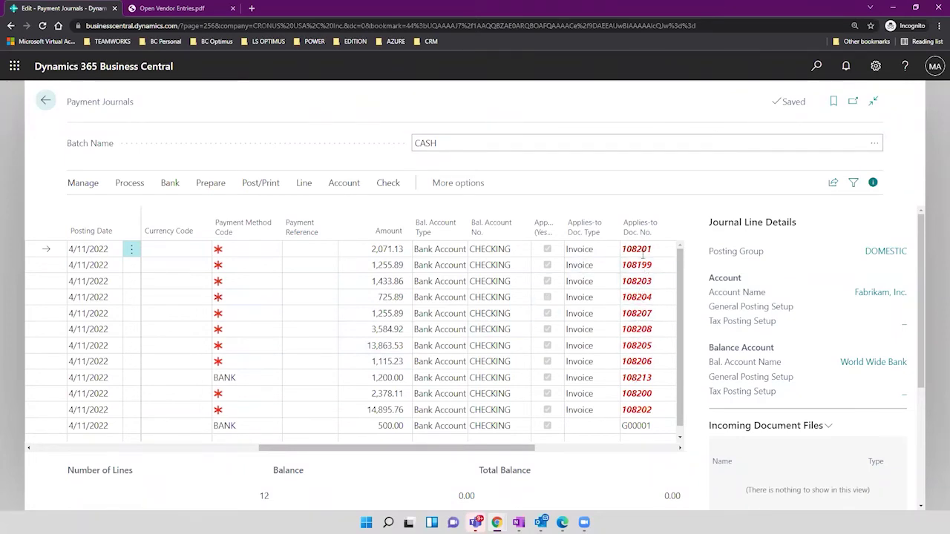
pyautogui.click(382, 251)
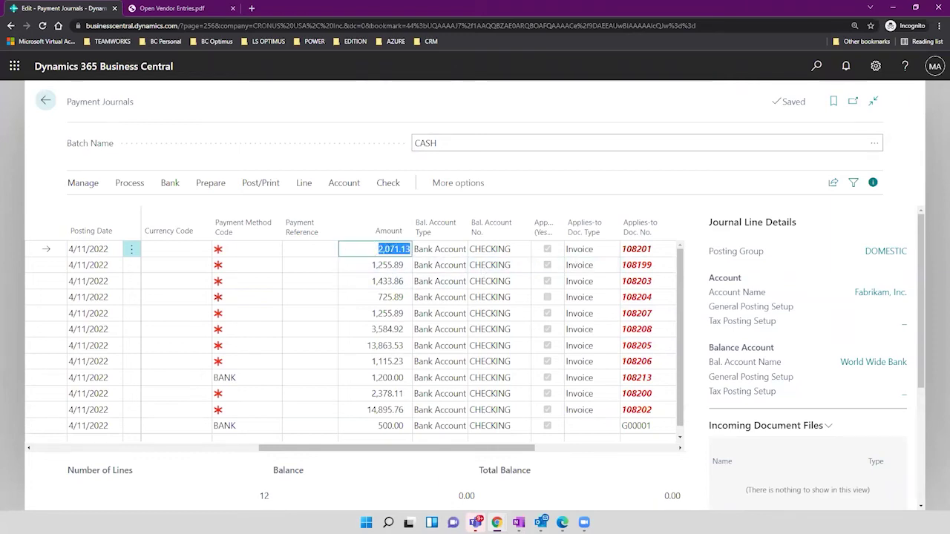
pyautogui.click(660, 248)
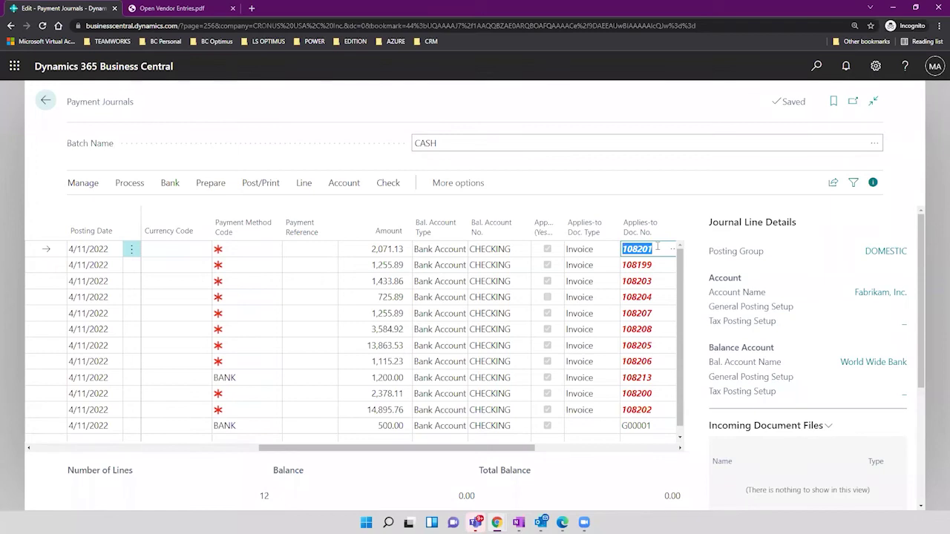
pyautogui.moveTo(461, 449); pyautogui.dragTo(223, 448)
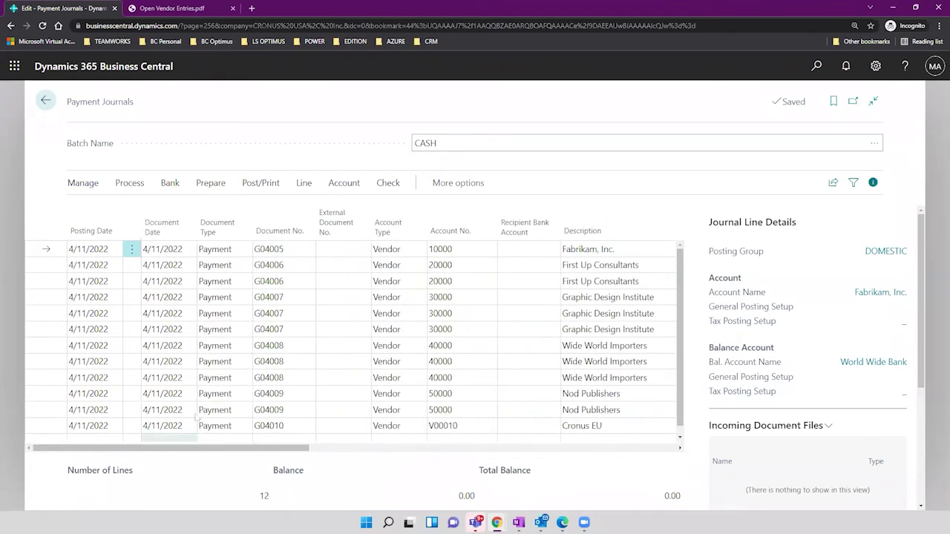
# Select all suggested payment lines in the CASH batch and delete them
pyautogui.click(131, 248)
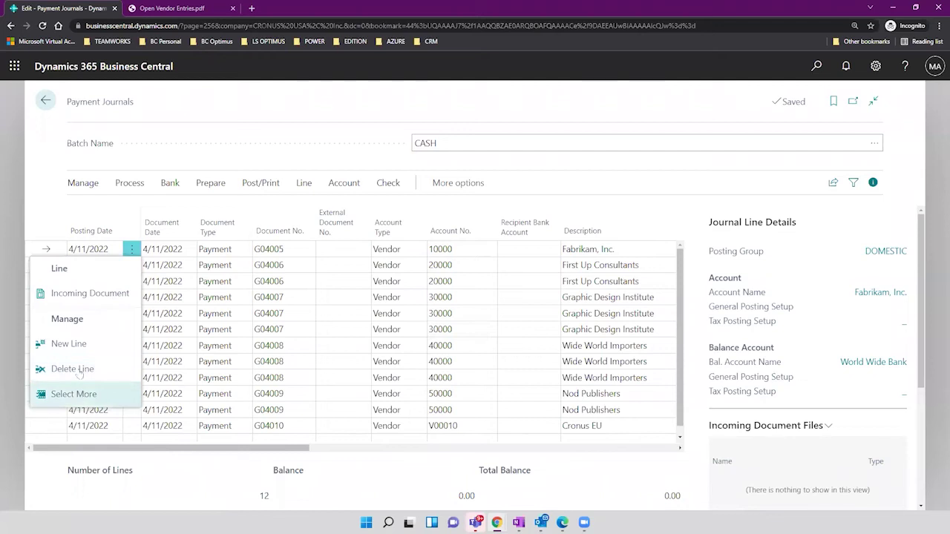
pyautogui.click(86, 394)
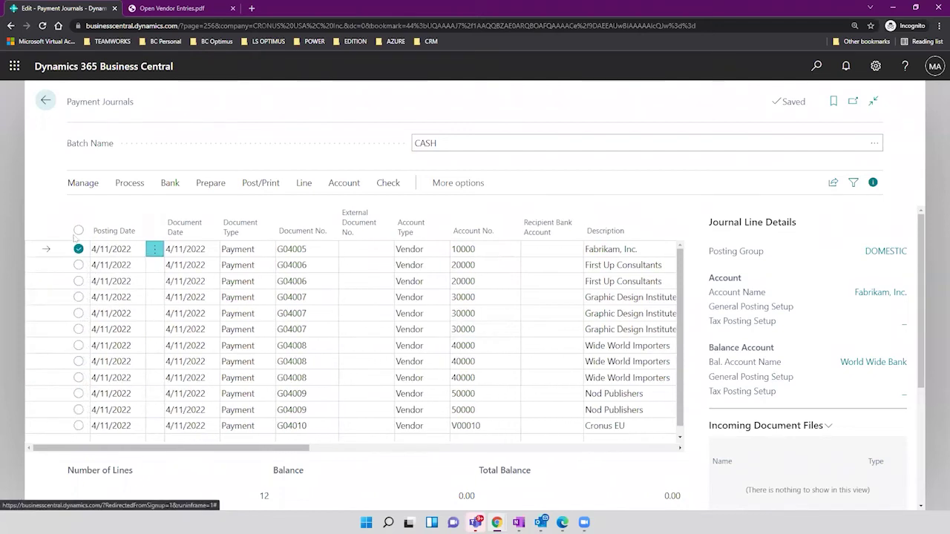
pyautogui.click(78, 230)
pyautogui.click(84, 184)
pyautogui.click(92, 208)
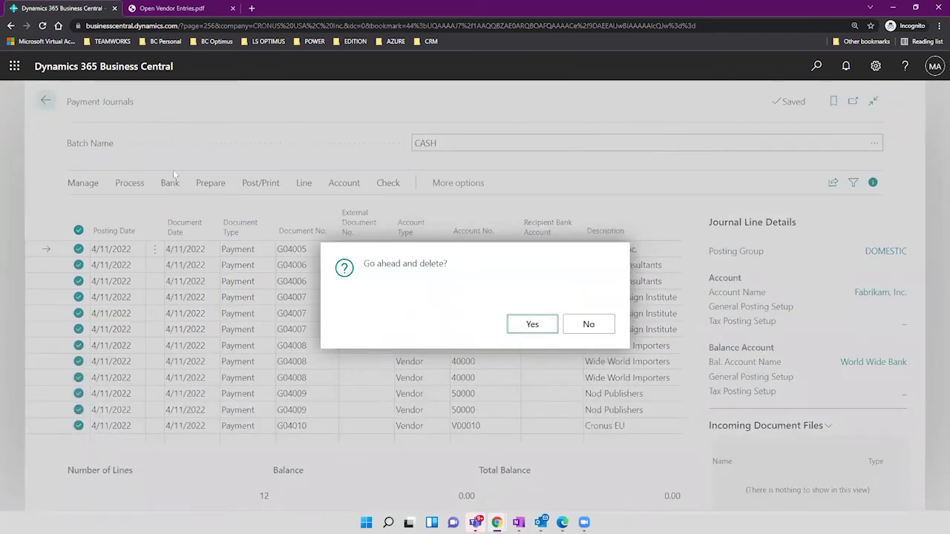
pyautogui.press('Return')
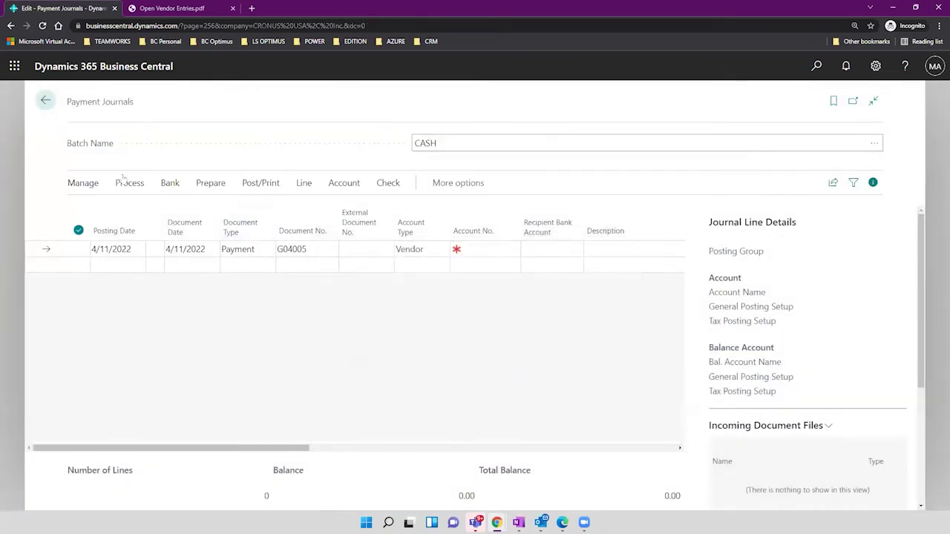
# Start another vendor payment suggestion and turn on Find Payment Discounts and Use Vendor Priority
pyautogui.click(127, 182)
pyautogui.click(212, 186)
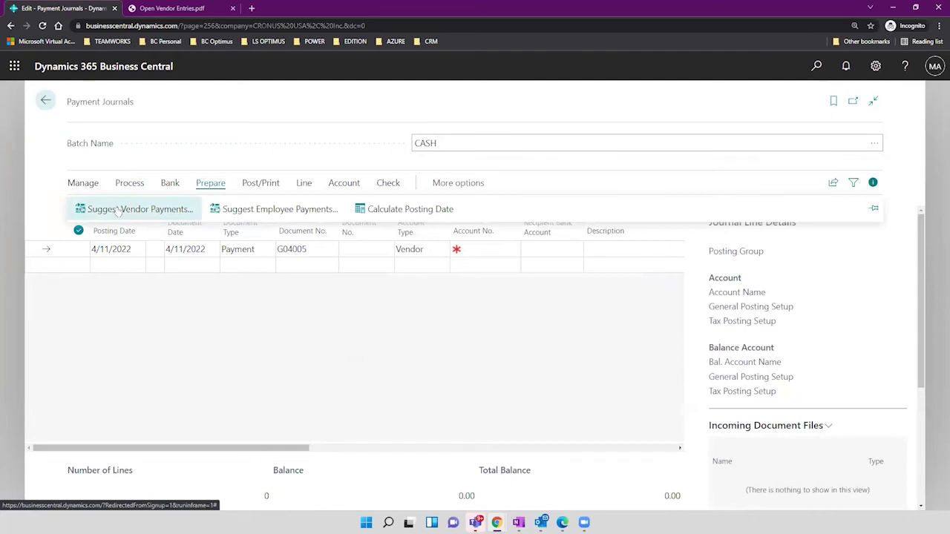
pyautogui.click(119, 209)
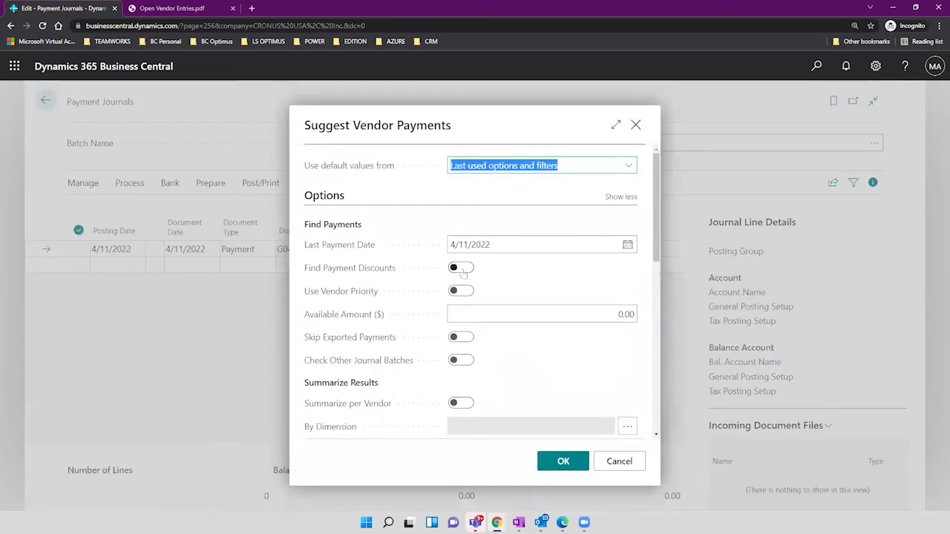
pyautogui.click(462, 269)
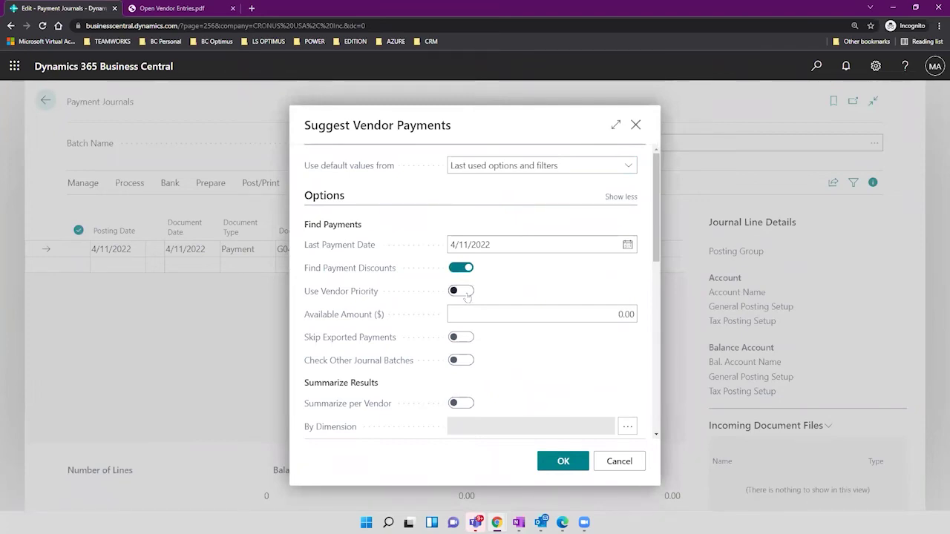
pyautogui.click(466, 296)
# Set the available amount to 2,000.00 and turn on Check Other Journal Batches for the suggestion
pyautogui.click(546, 319)
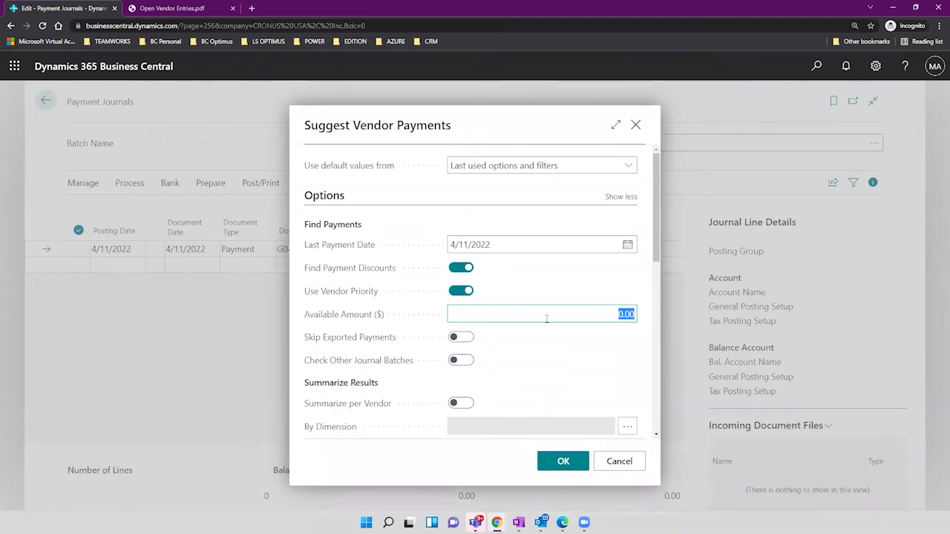
pyautogui.write('100')
pyautogui.write('0')
pyautogui.press('BackSpace')
pyautogui.press('BackSpace')
pyautogui.press('BackSpace')
pyautogui.press('BackSpace')
pyautogui.write('20000')
pyautogui.press('Tab')
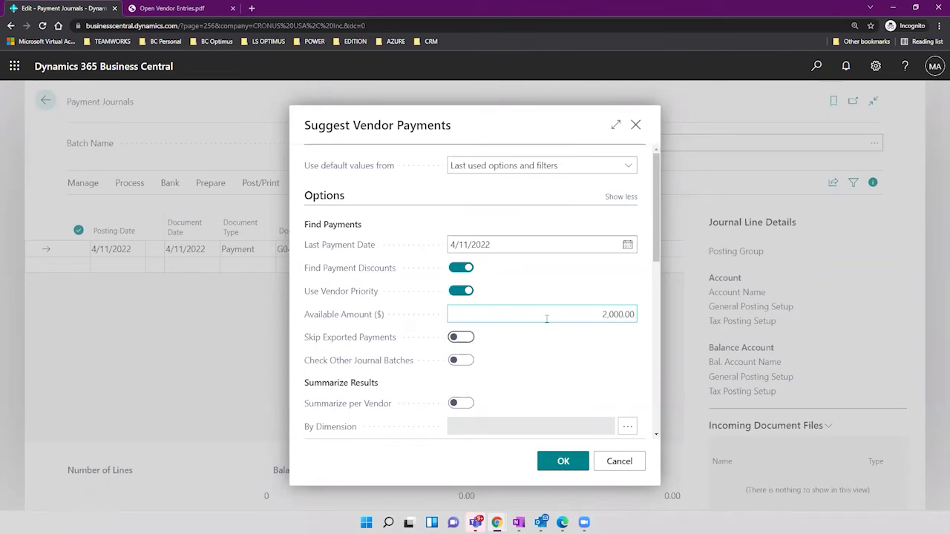
pyautogui.click(546, 318)
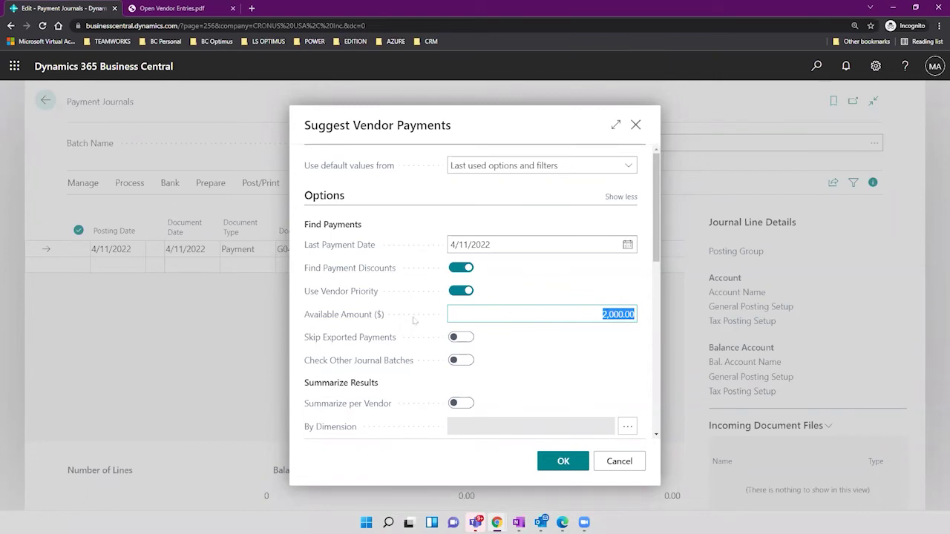
pyautogui.click(461, 360)
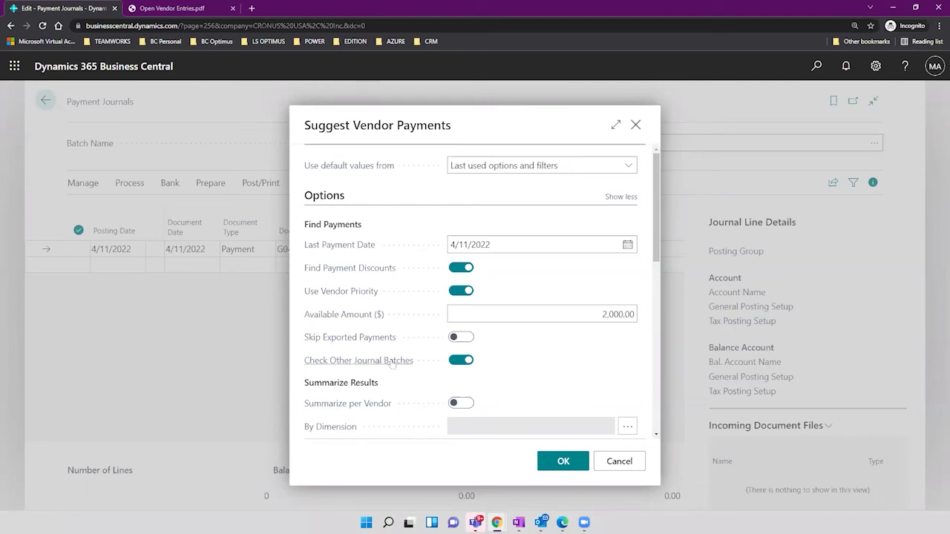
pyautogui.moveTo(392, 362)
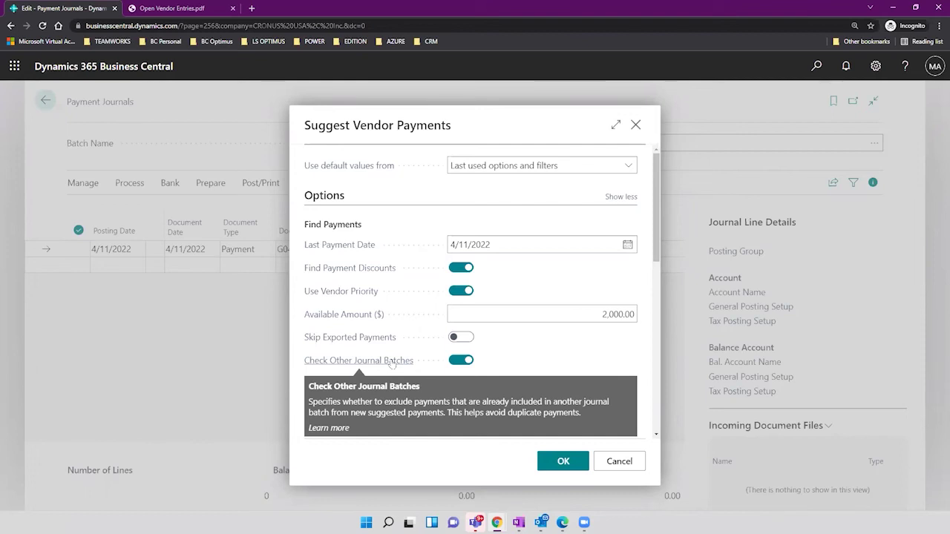
# Turn on Summarize per Vendor for the vendor payment suggestion
pyautogui.doubleClick(603, 317)
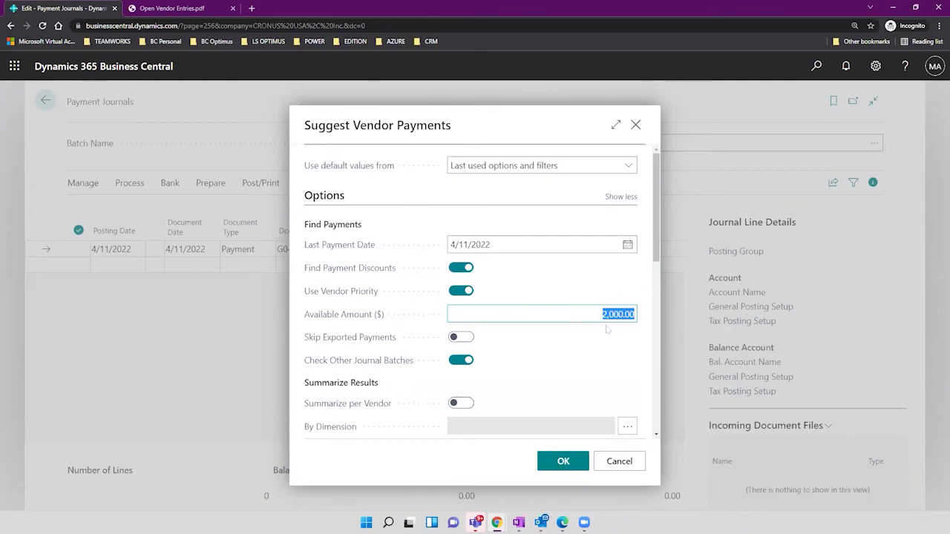
pyautogui.scroll(-3, 586, 288)
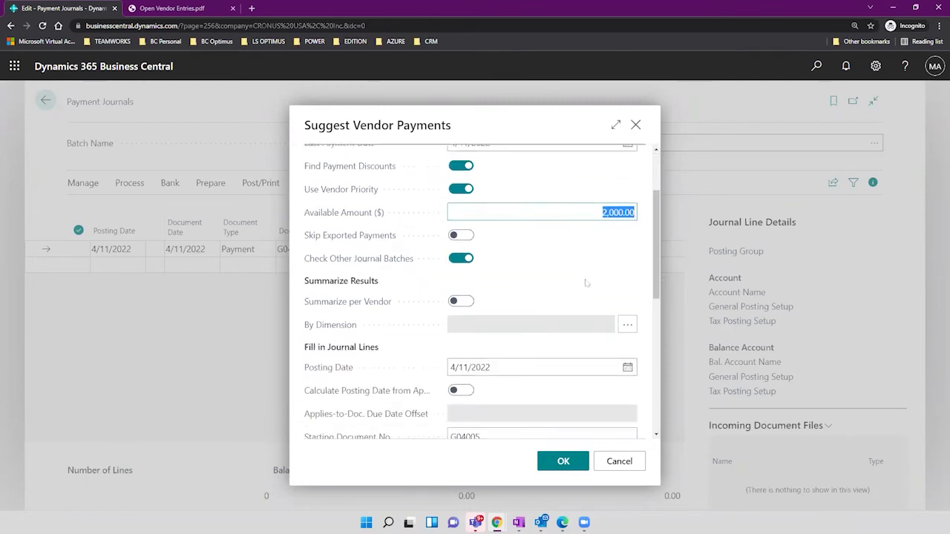
pyautogui.scroll(-1, 587, 283)
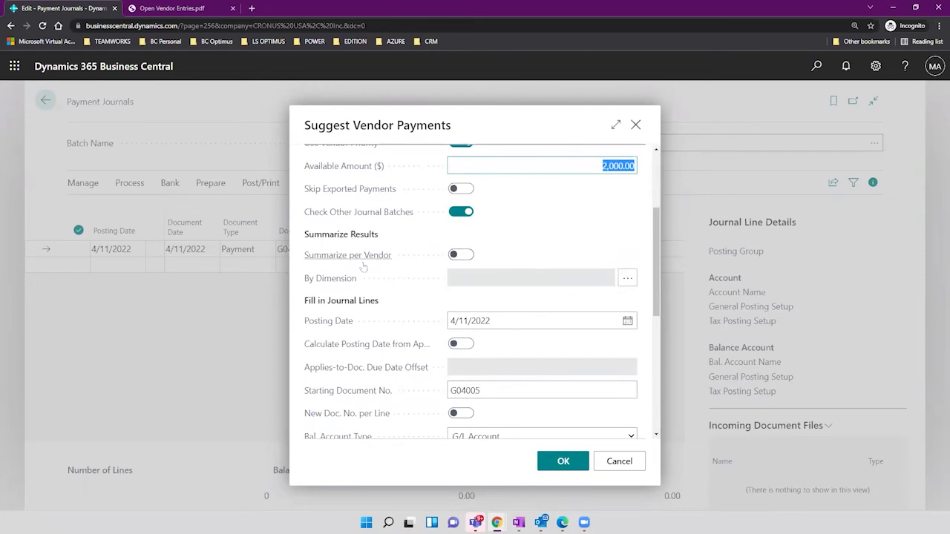
pyautogui.click(454, 254)
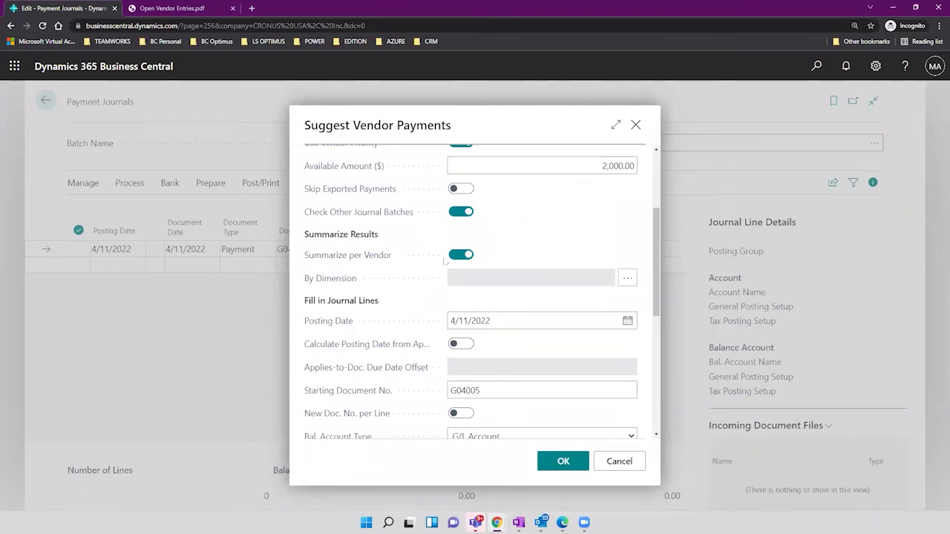
# Set the balancing account type for the suggested journal lines to Bank Account and choose CHECKING as the balancing account
pyautogui.scroll(-3, 460, 257)
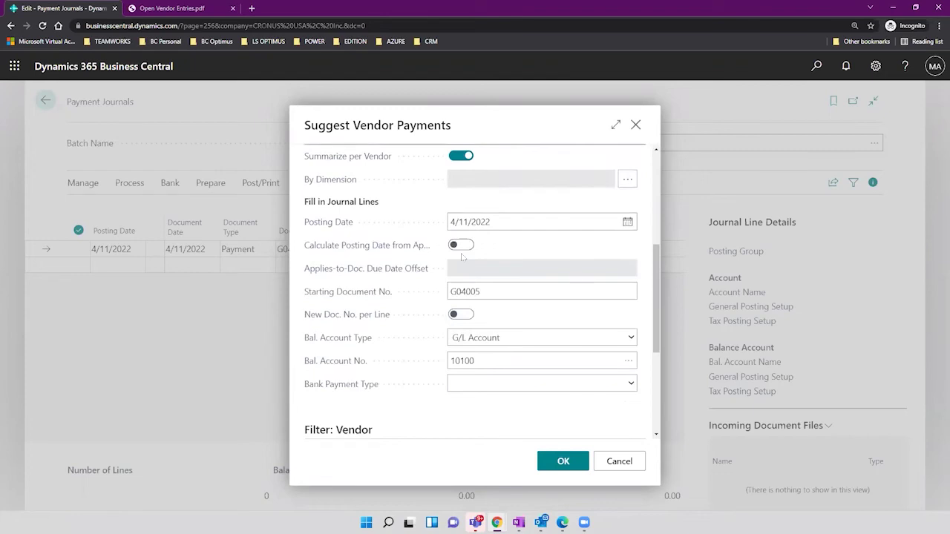
pyautogui.click(513, 338)
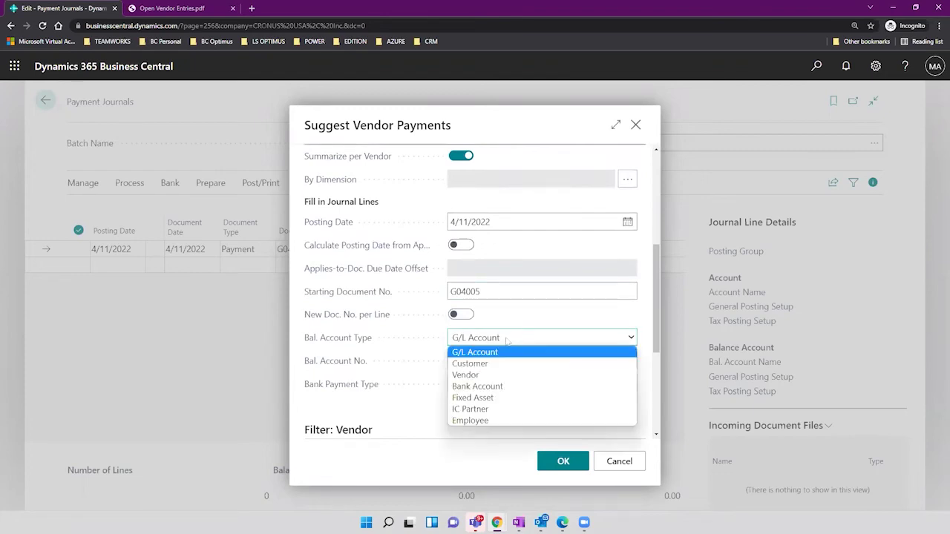
pyautogui.click(519, 386)
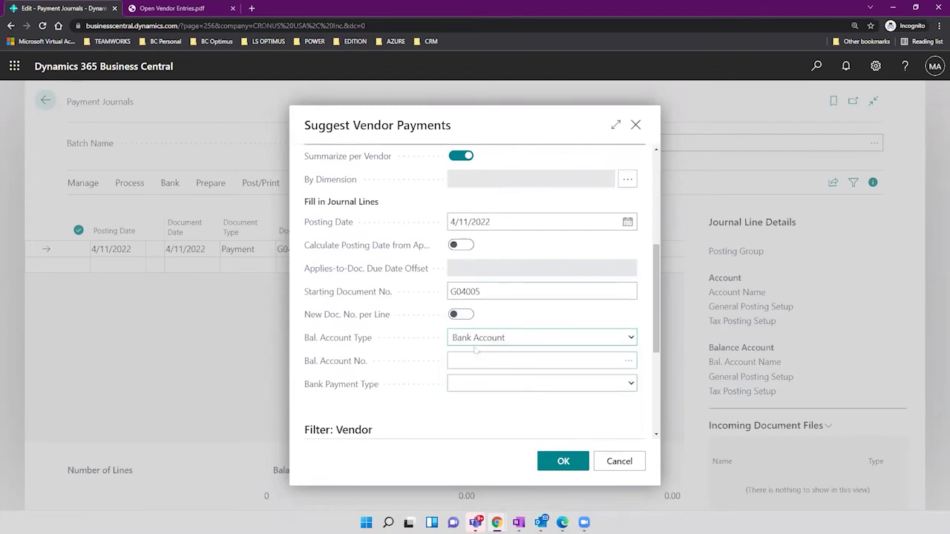
pyautogui.click(628, 360)
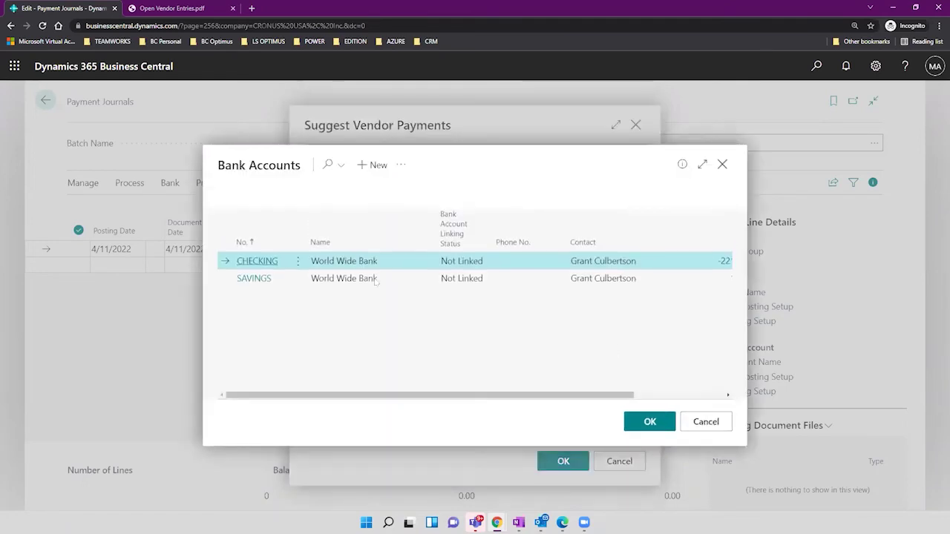
pyautogui.click(628, 420)
# Set the bank payment type to Computer Check and run the vendor payment suggestion for the CASH batch
pyautogui.scroll(3, 526, 283)
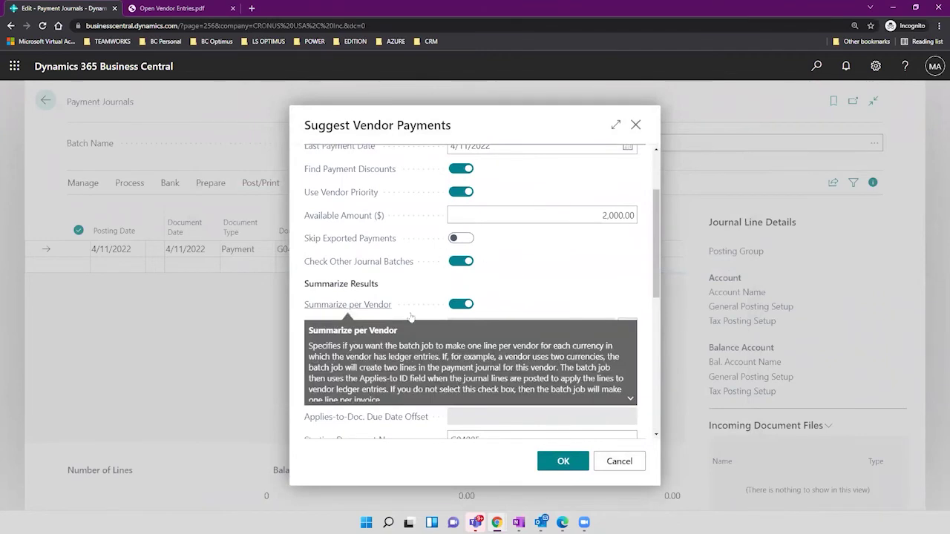
pyautogui.scroll(-1, 562, 300)
pyautogui.scroll(-3, 562, 299)
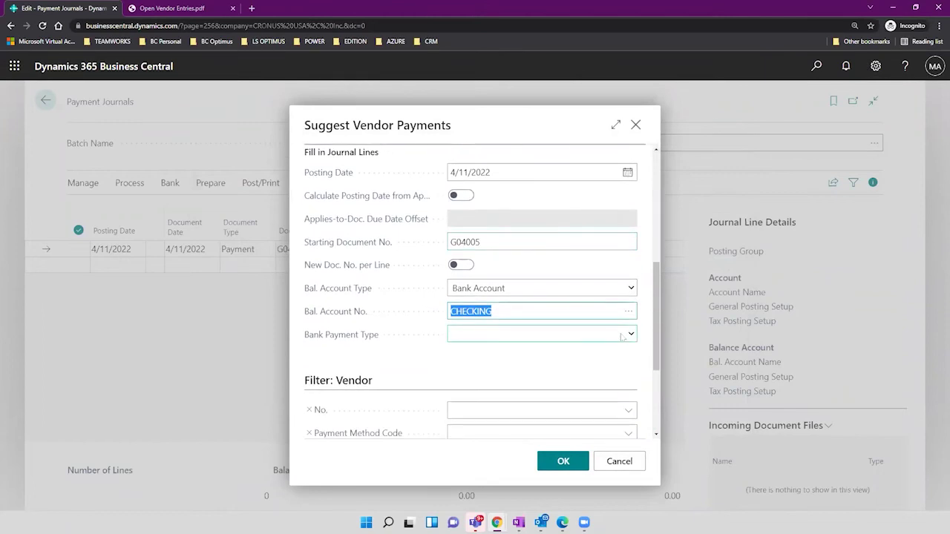
pyautogui.click(630, 335)
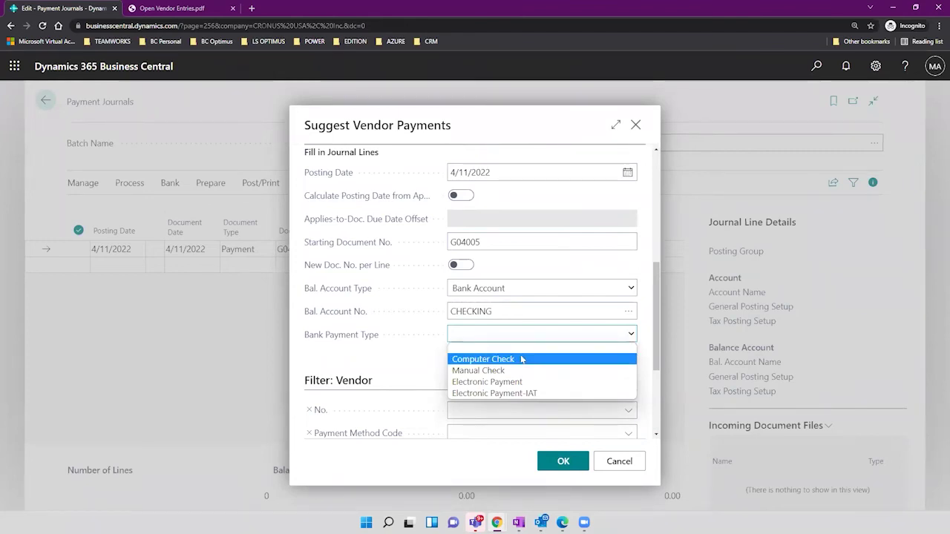
pyautogui.click(472, 360)
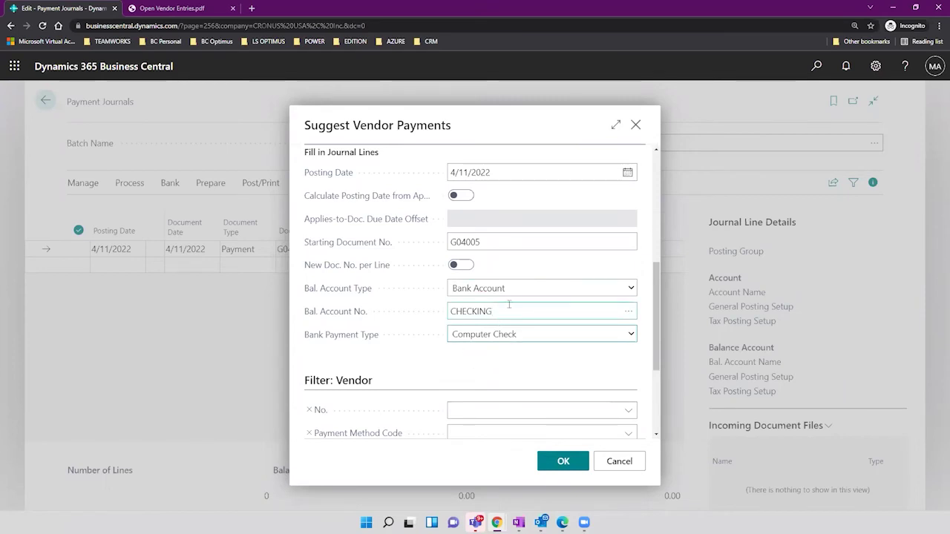
pyautogui.scroll(3, 529, 296)
pyautogui.scroll(-1, 528, 296)
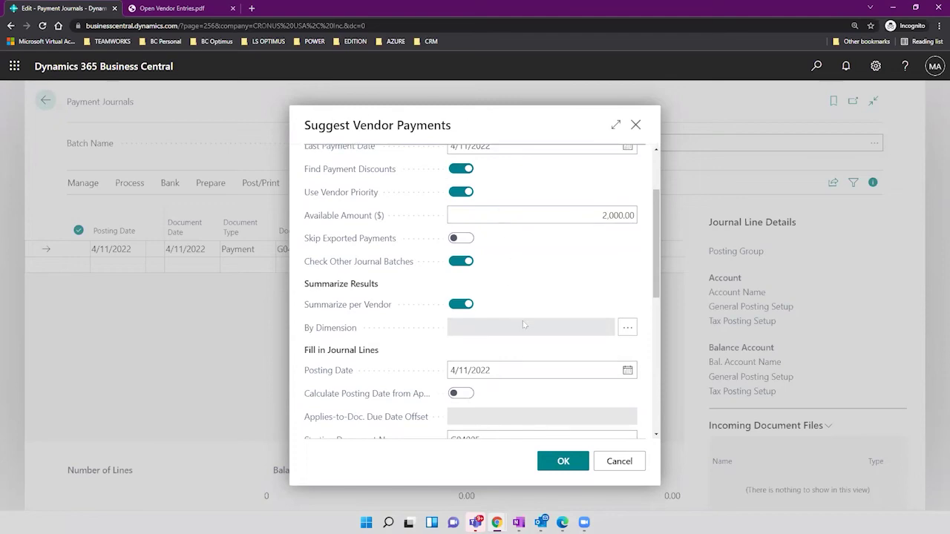
pyautogui.click(547, 466)
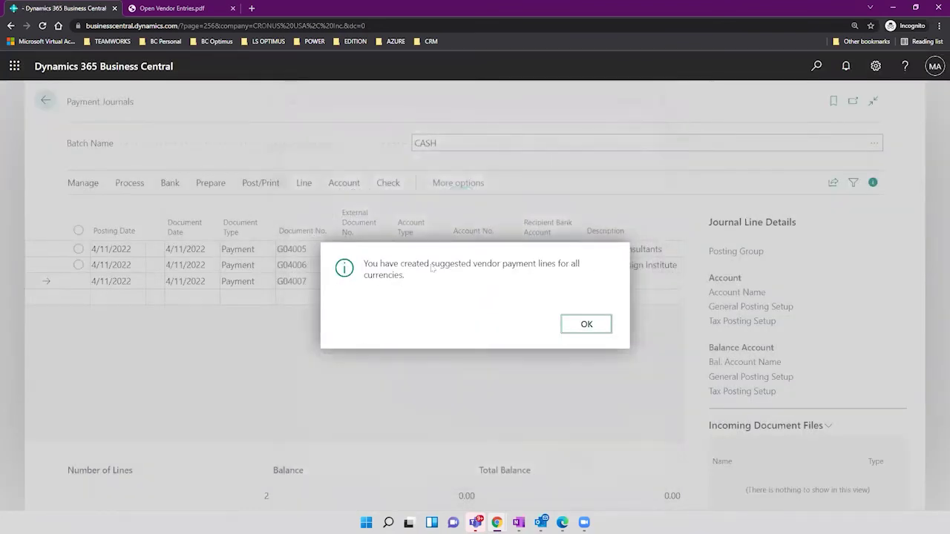
pyautogui.click(573, 324)
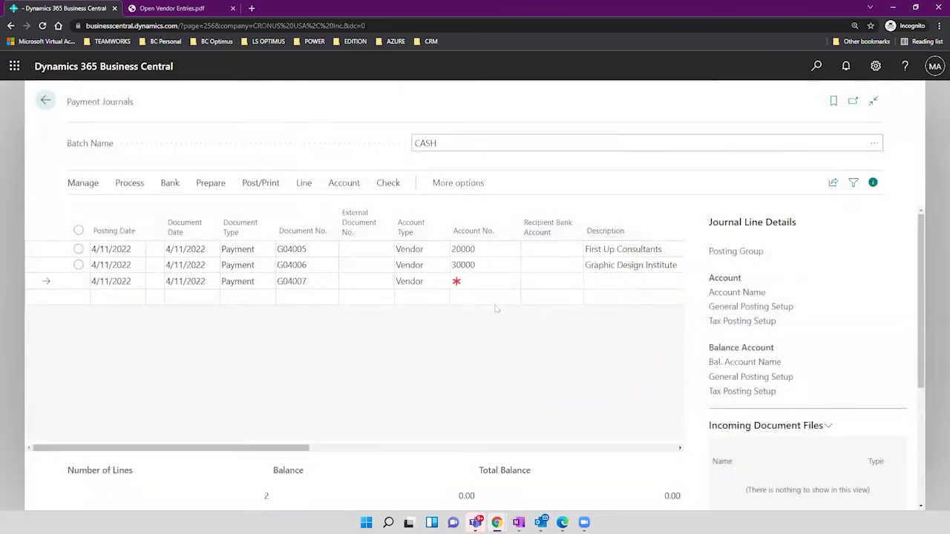
# Review the vendors, amounts and balancing accounts of the newly suggested payment lines
pyautogui.click(367, 260)
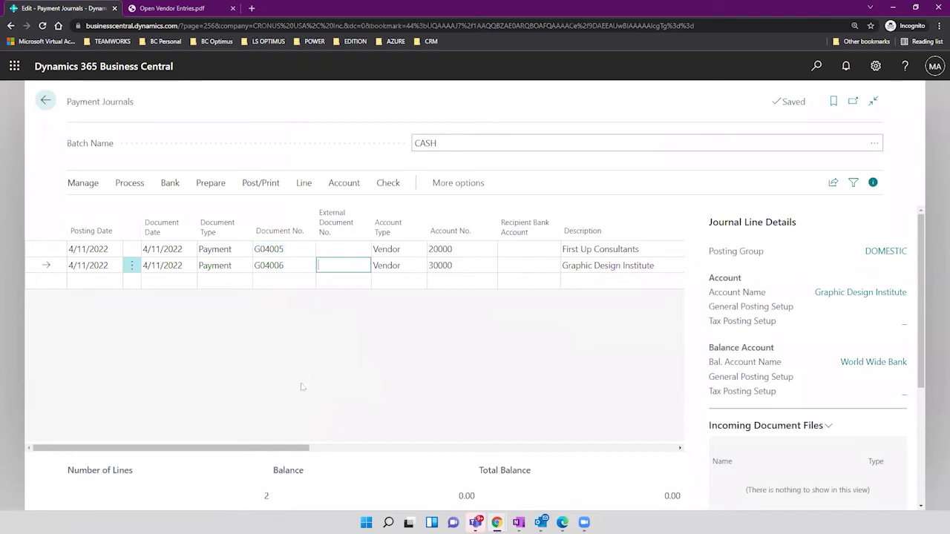
pyautogui.moveTo(296, 447); pyautogui.dragTo(469, 452)
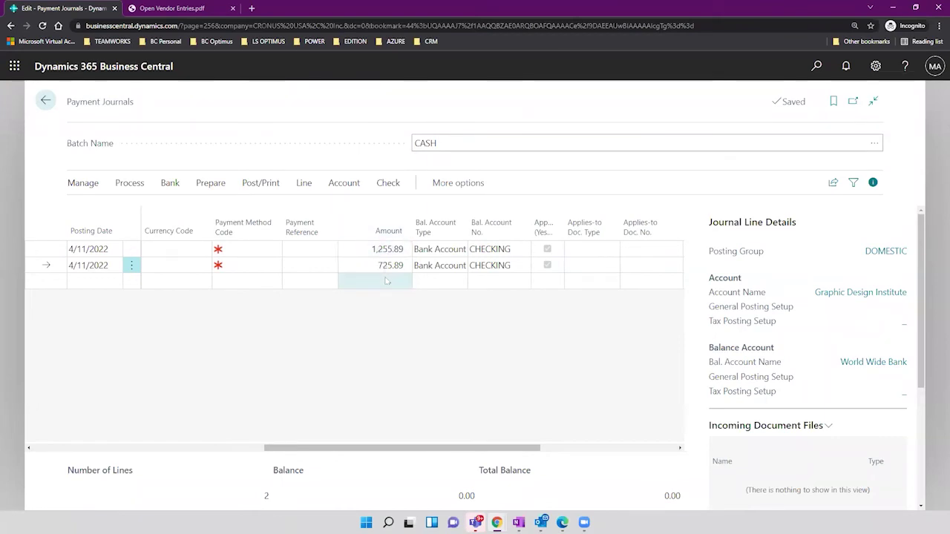
pyautogui.click(382, 251)
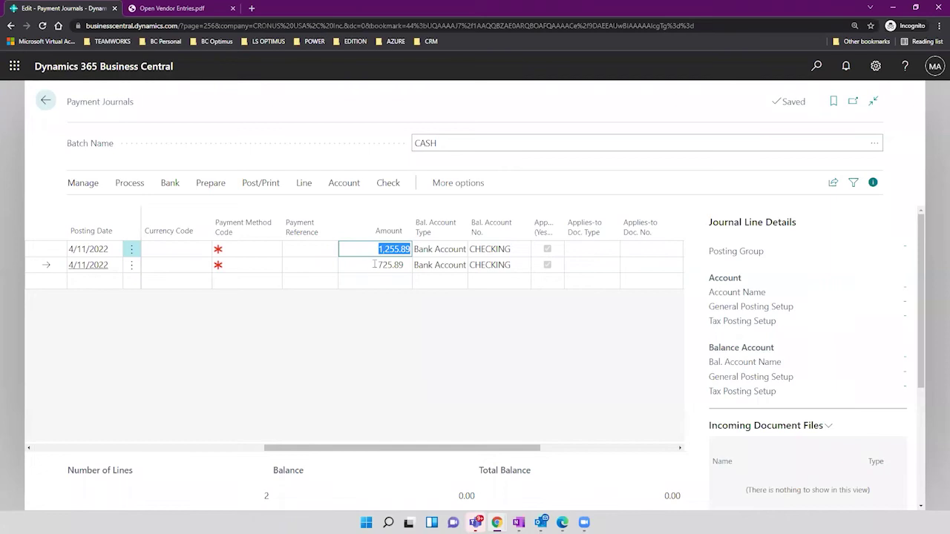
pyautogui.moveTo(335, 451); pyautogui.dragTo(240, 450)
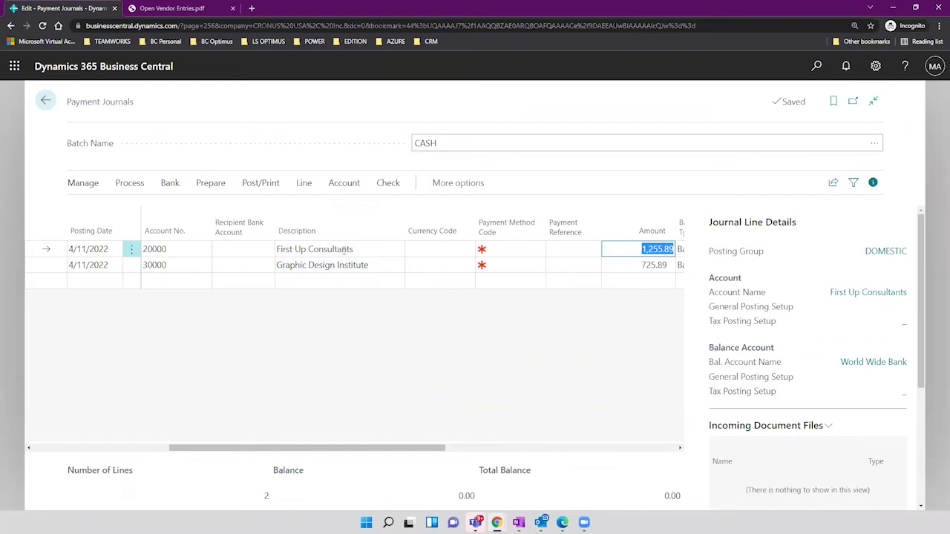
# Open the applied vendor entries for the First Up Consultants payment and check which invoice carries its document number
pyautogui.click(129, 183)
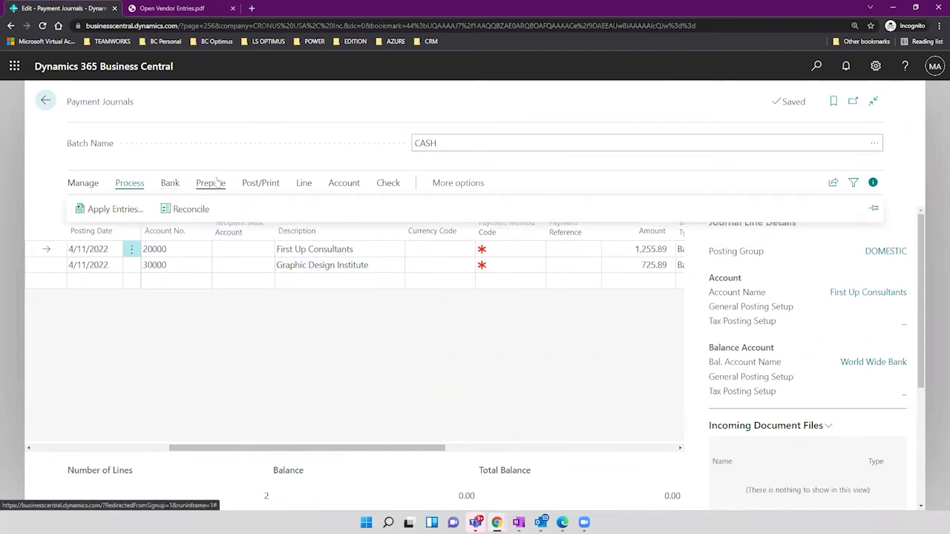
pyautogui.click(214, 183)
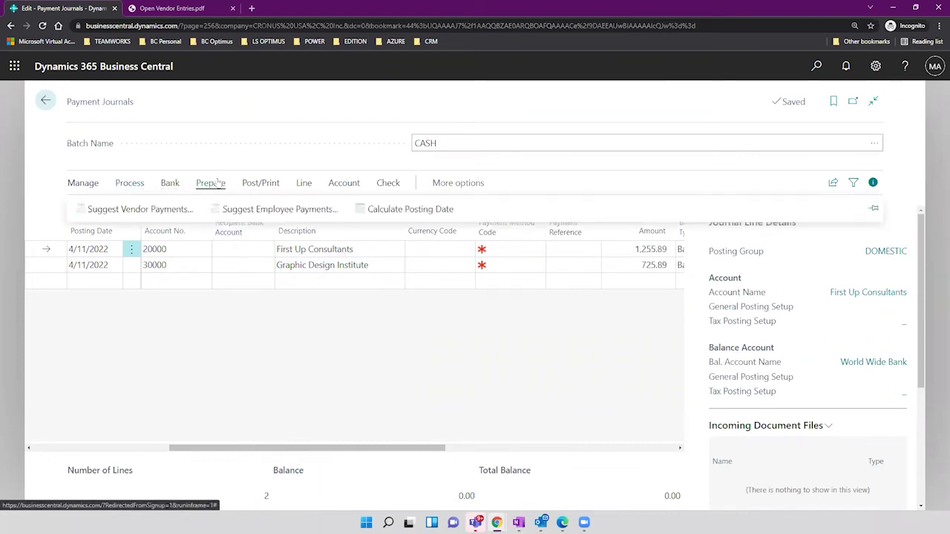
pyautogui.click(135, 186)
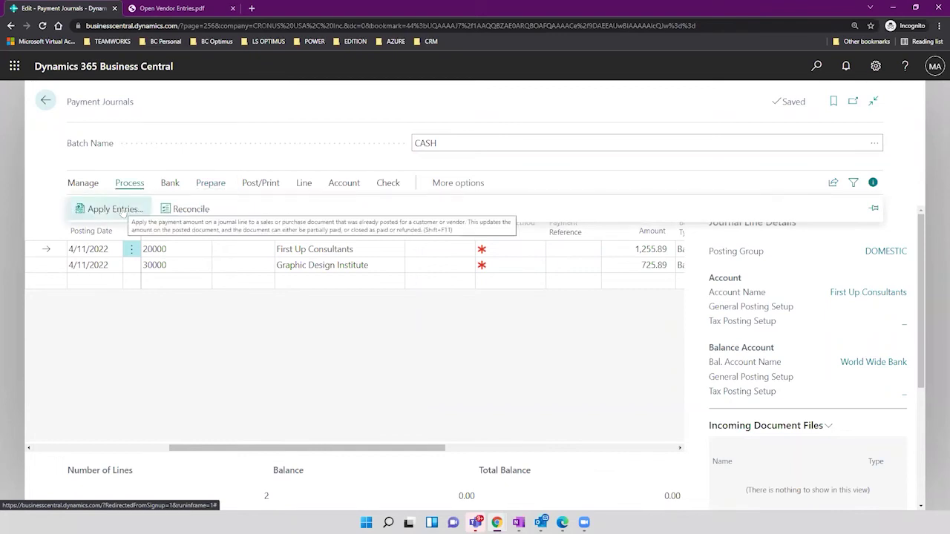
pyautogui.click(119, 209)
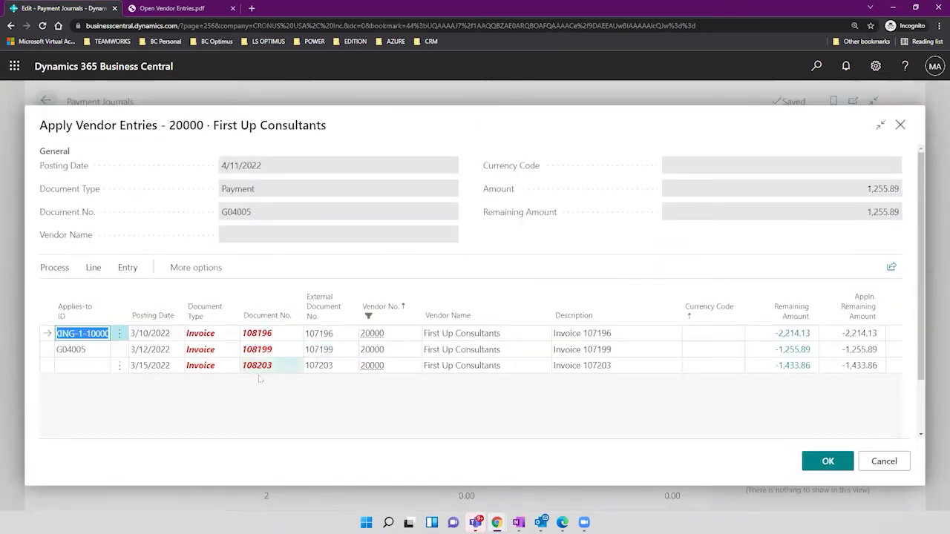
pyautogui.click(209, 412)
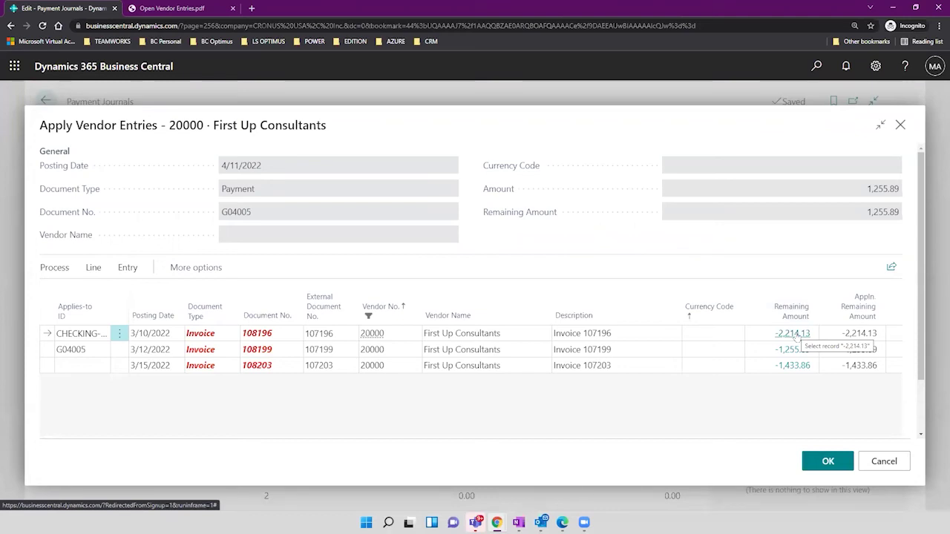
pyautogui.click(89, 351)
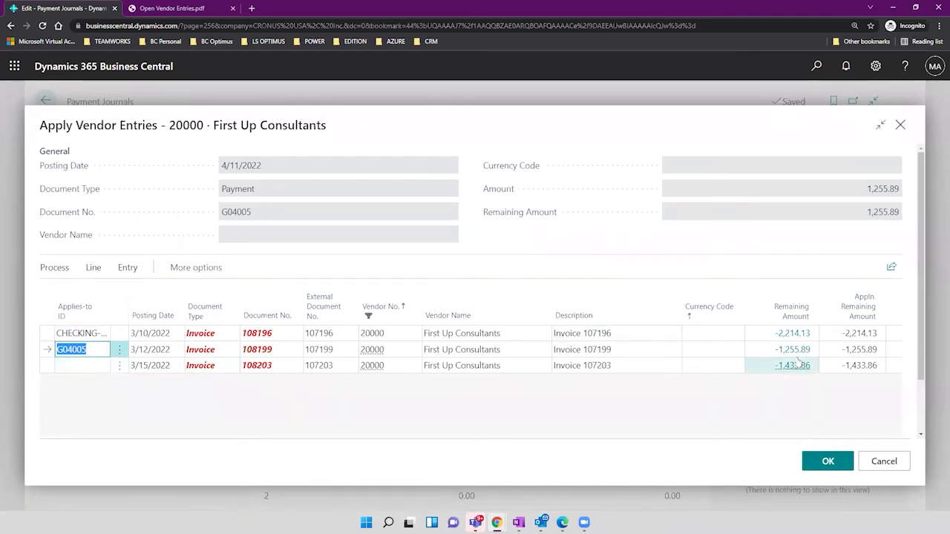
pyautogui.click(848, 355)
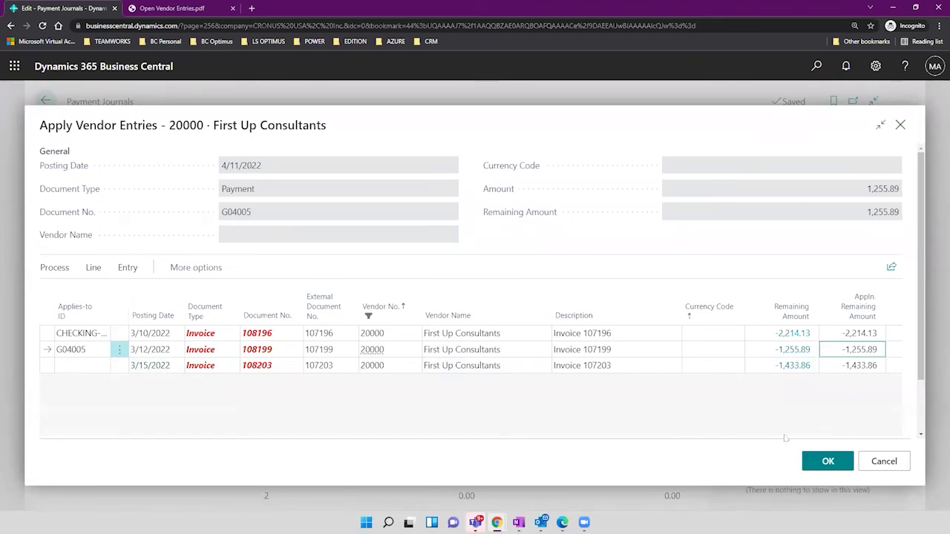
pyautogui.click(827, 461)
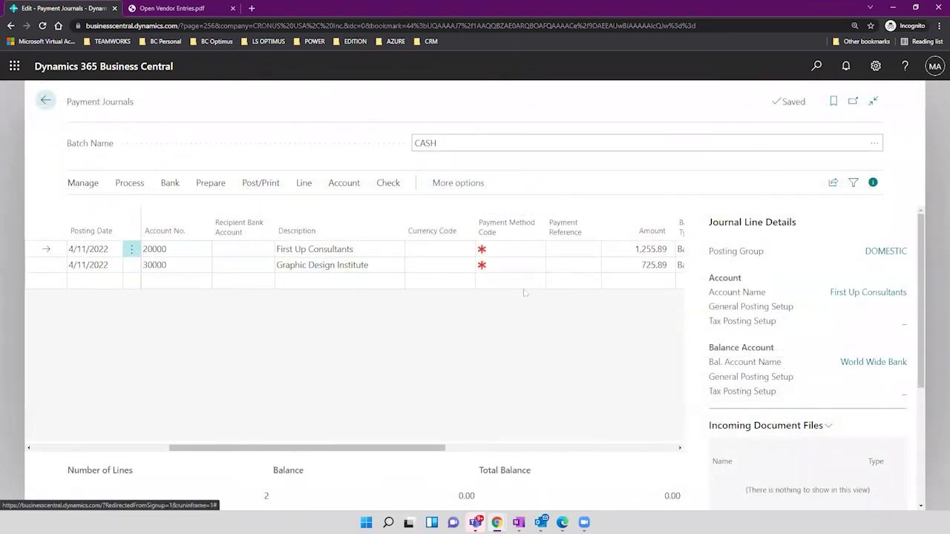
# Open the applied vendor entries for the Graphic Design Institute payment, check the linked invoice and close without changes
pyautogui.click(308, 267)
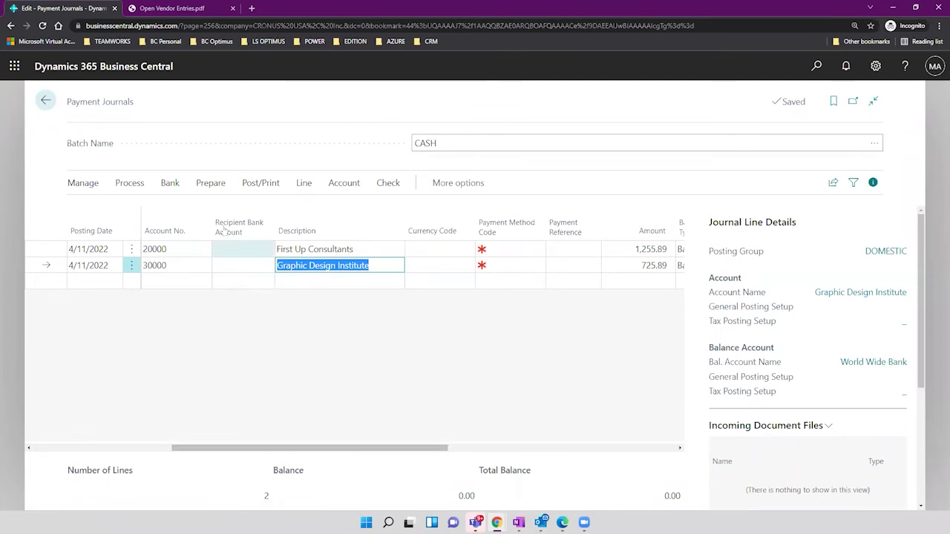
pyautogui.click(138, 187)
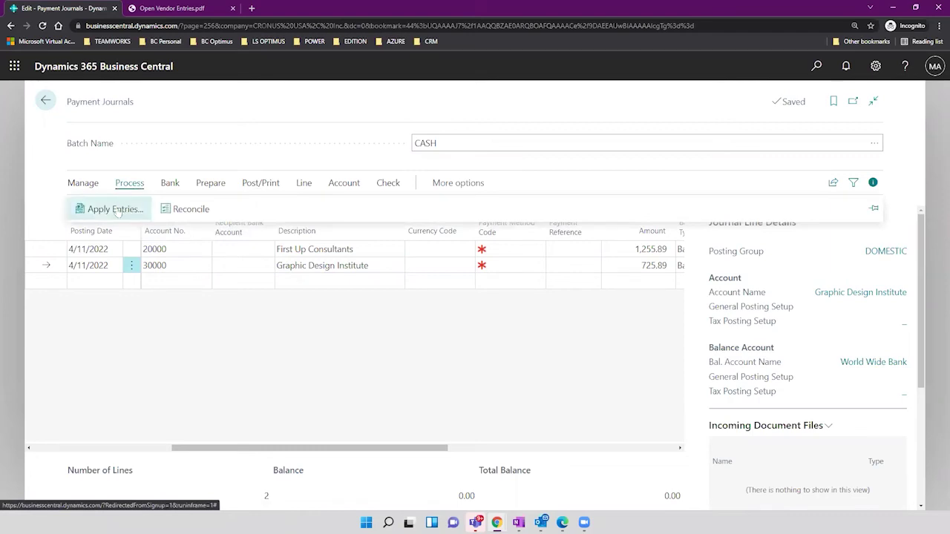
pyautogui.click(117, 210)
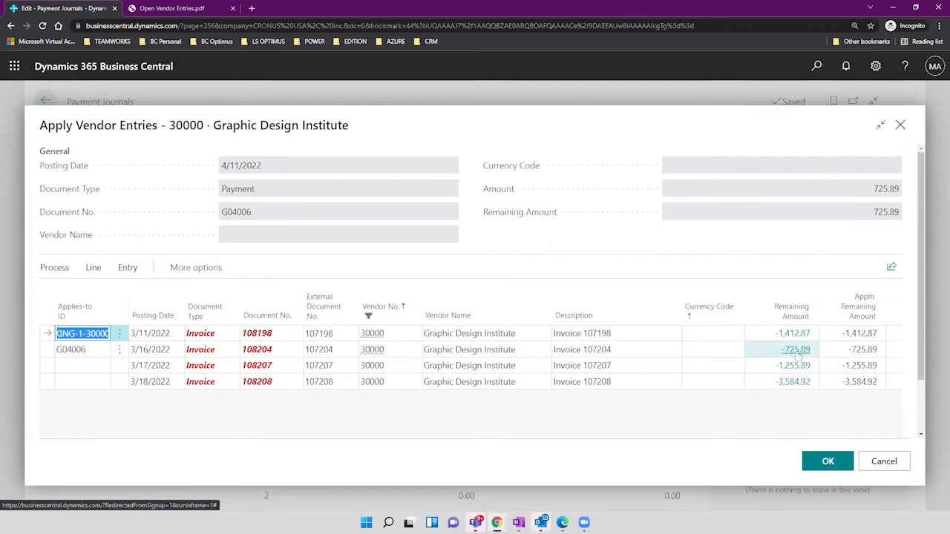
pyautogui.click(885, 462)
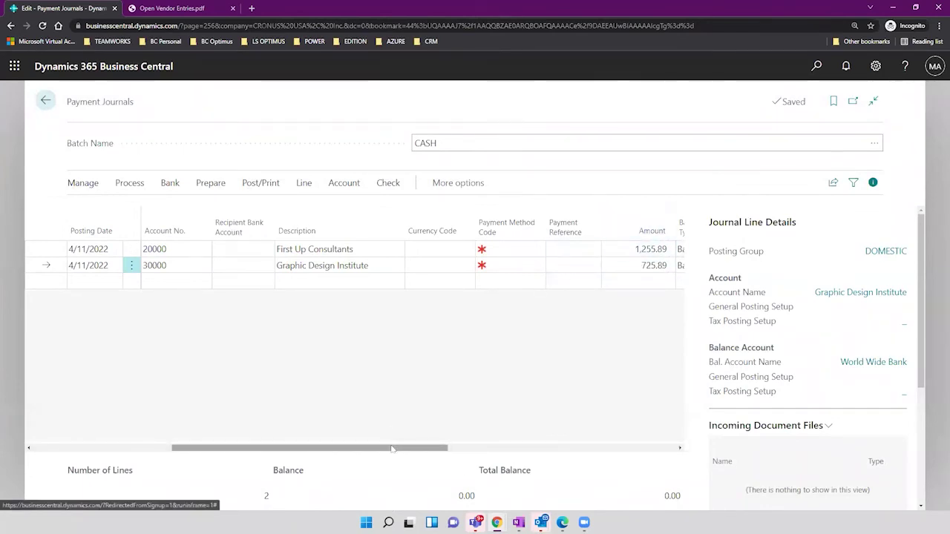
# Widen the Bank Payment Type column in the journal lines so the full payment type can be read
pyautogui.moveTo(390, 447); pyautogui.dragTo(451, 447)
pyautogui.hscroll(10, 519, 426)
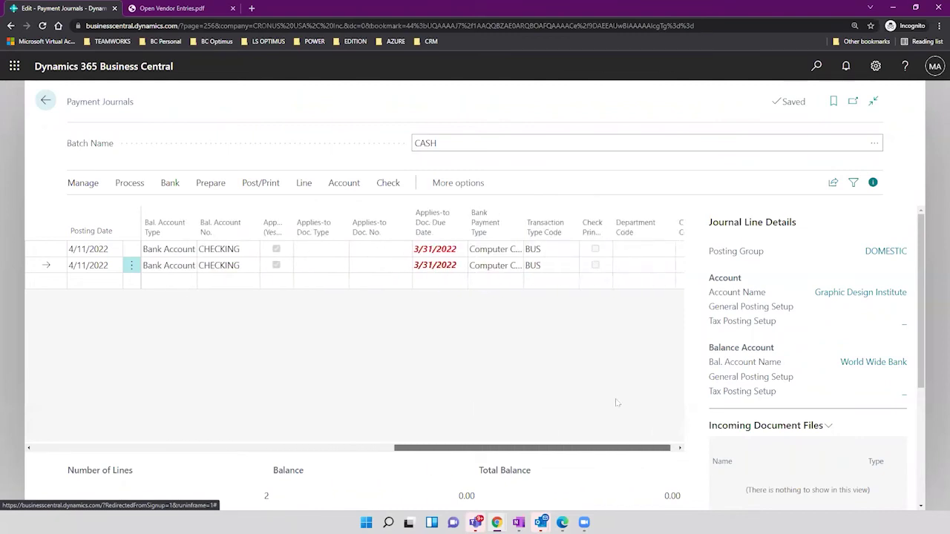
pyautogui.click(260, 183)
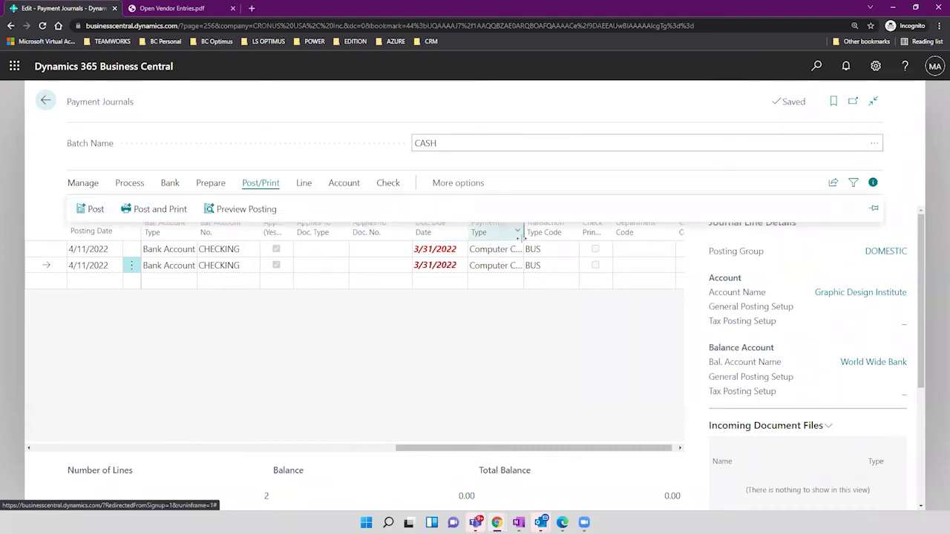
pyautogui.moveTo(570, 234); pyautogui.dragTo(574, 234)
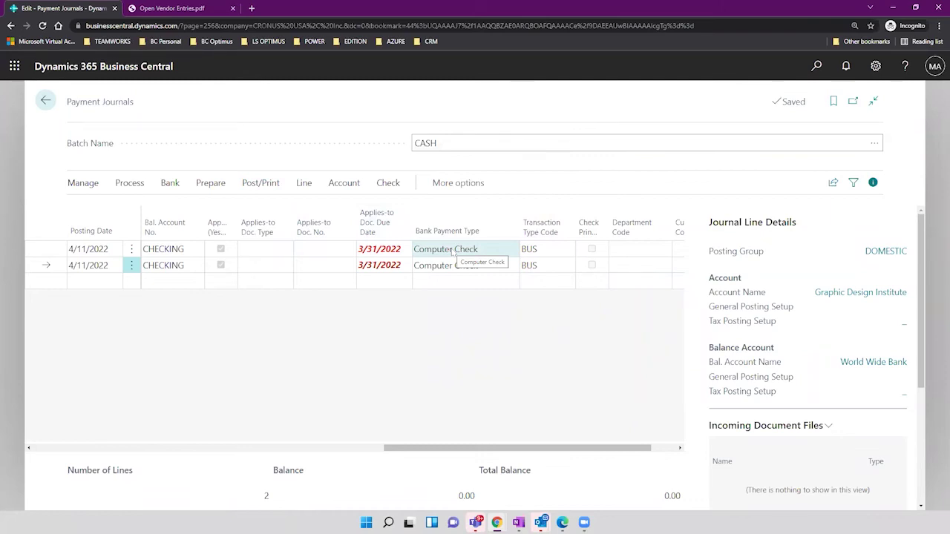
pyautogui.click(130, 184)
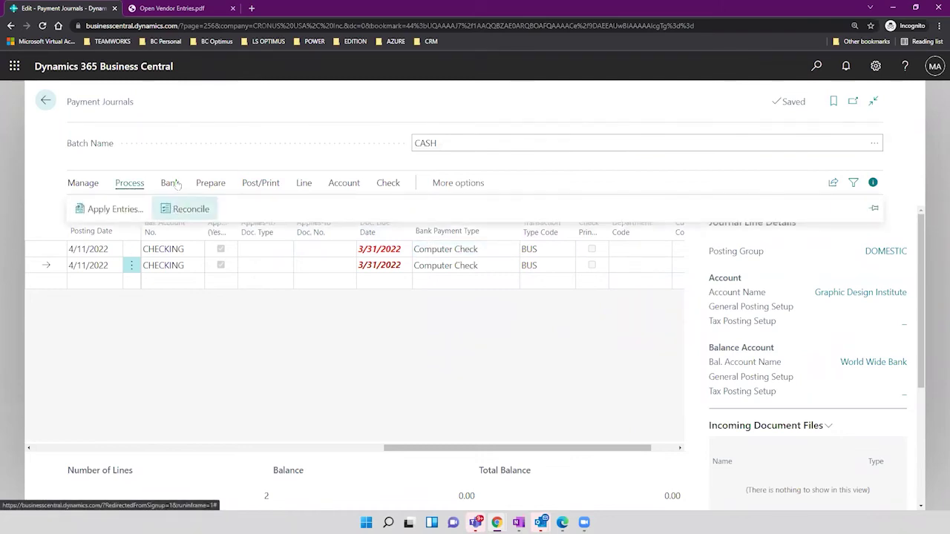
pyautogui.click(258, 186)
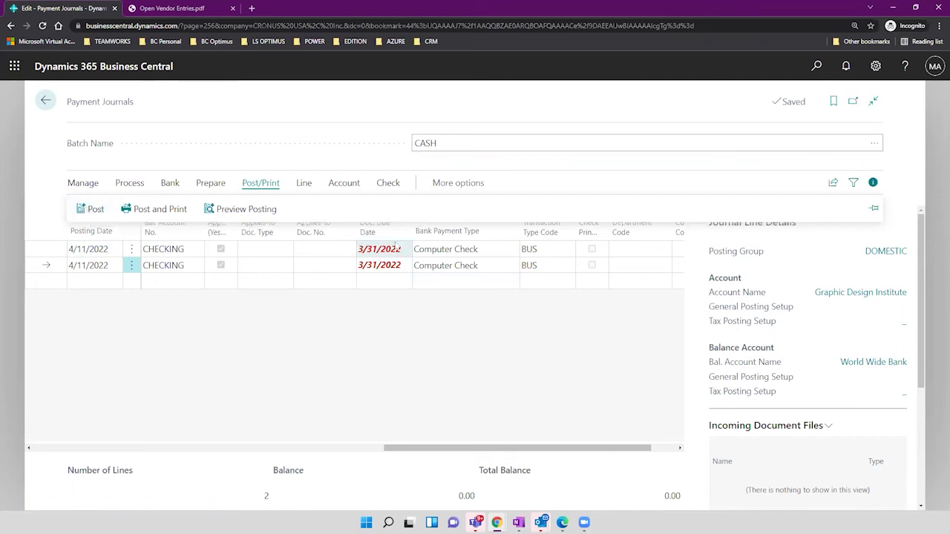
pyautogui.click(387, 186)
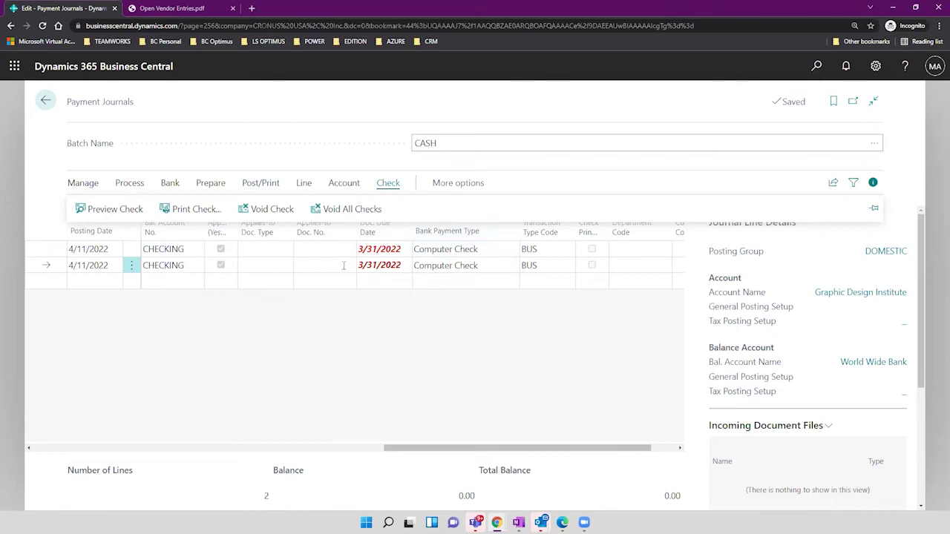
pyautogui.click(261, 184)
pyautogui.click(97, 208)
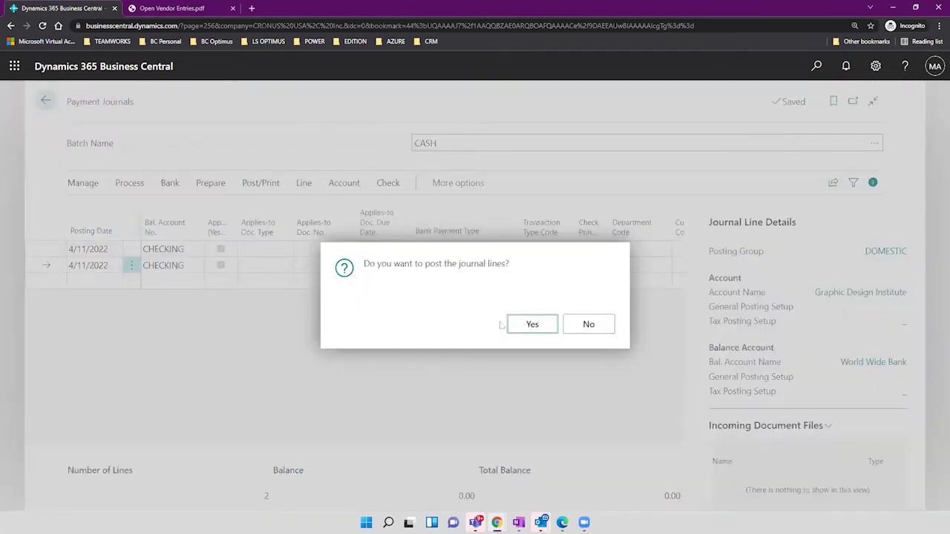
pyautogui.press('Escape')
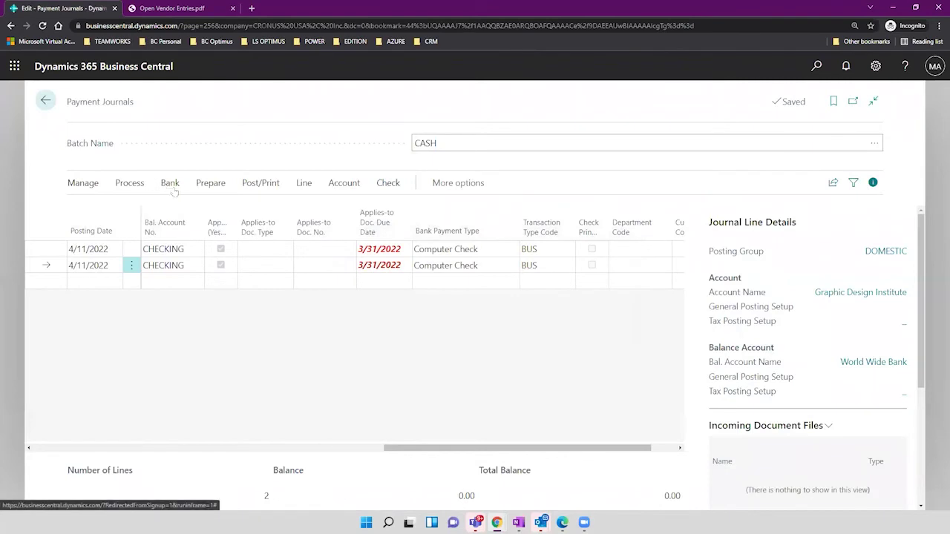
# Preview the posting of the payment journal lines and read the full error description, widening its column, before returning to the journal
pyautogui.click(259, 186)
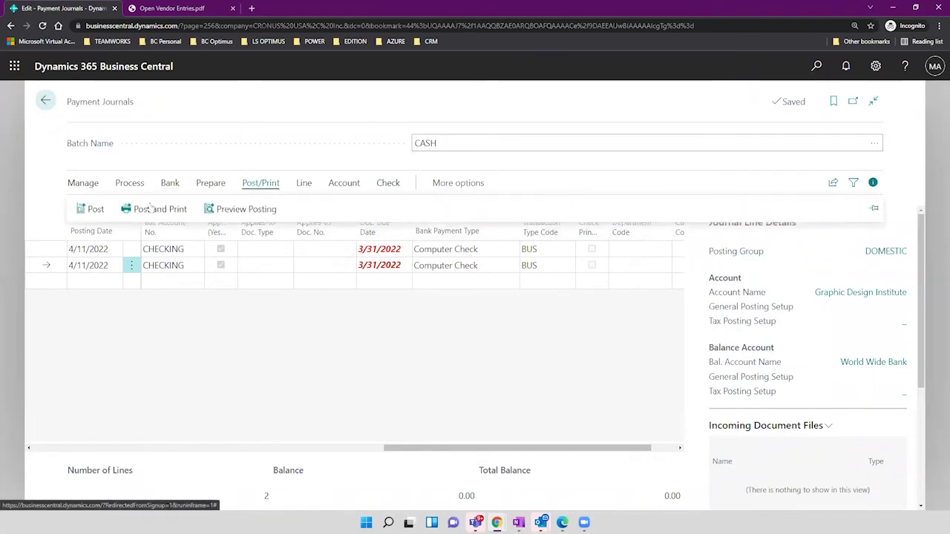
pyautogui.click(238, 211)
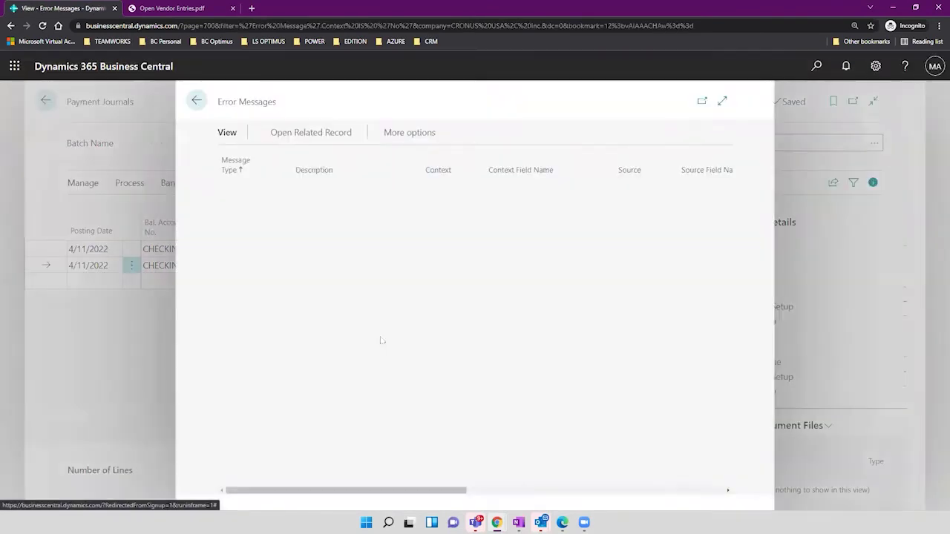
pyautogui.moveTo(419, 172); pyautogui.dragTo(520, 170)
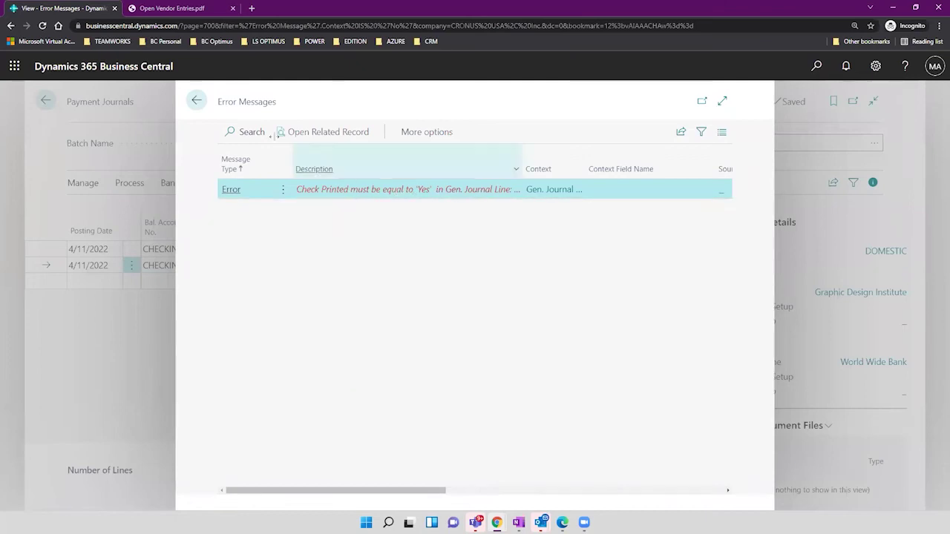
pyautogui.click(197, 102)
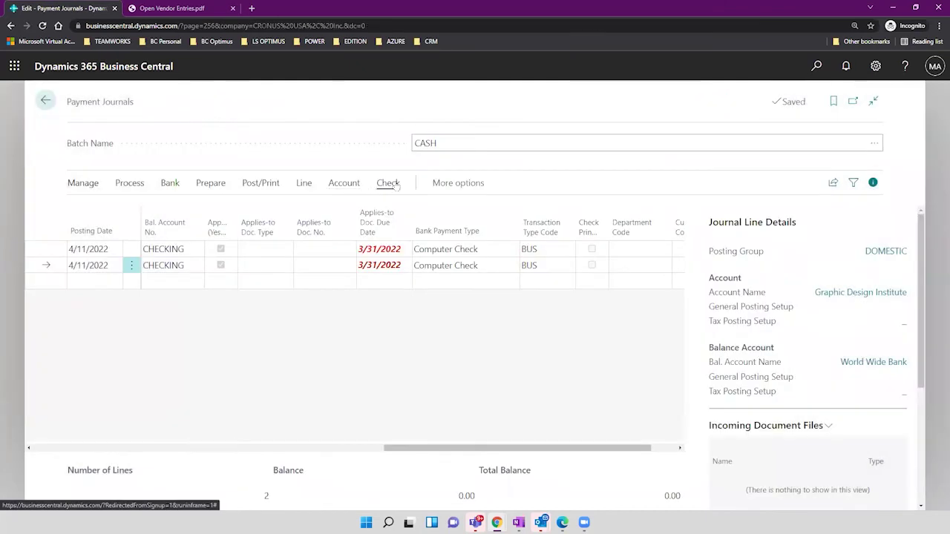
# Print the computer checks for the journal lines from the CHECKING bank account, keeping the proposed last check number
pyautogui.click(388, 184)
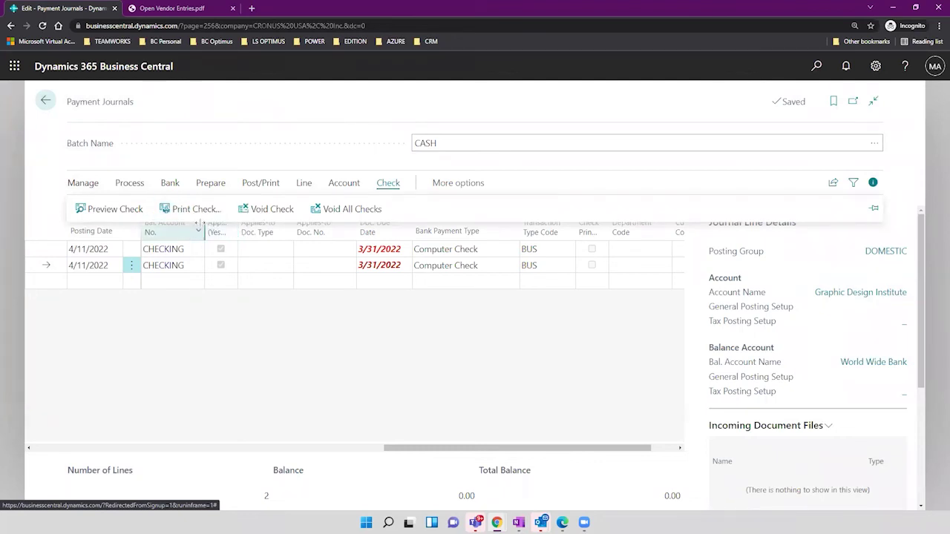
pyautogui.click(195, 210)
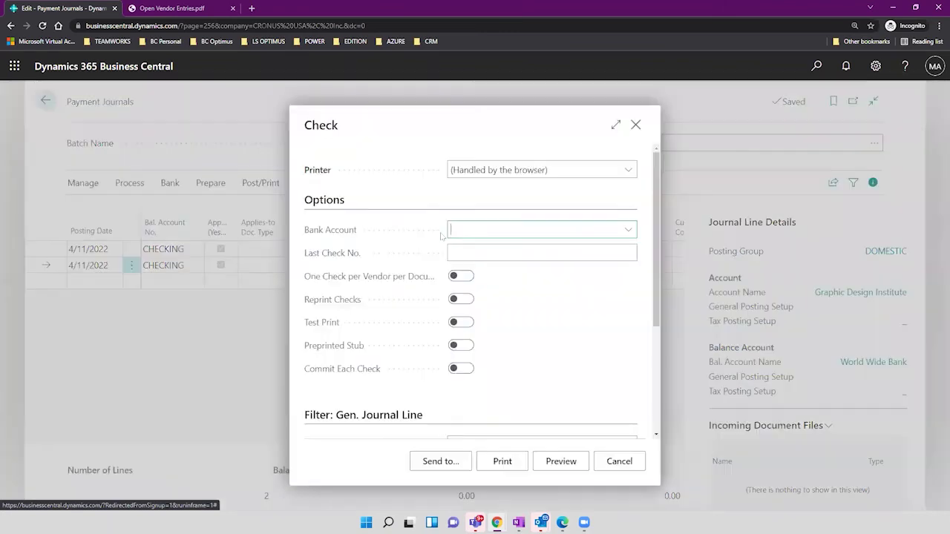
pyautogui.click(628, 230)
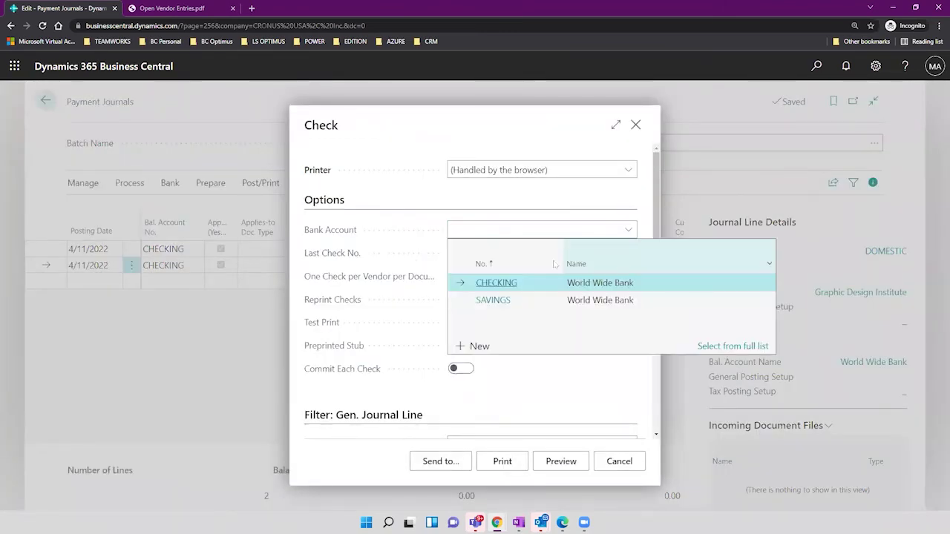
pyautogui.click(525, 283)
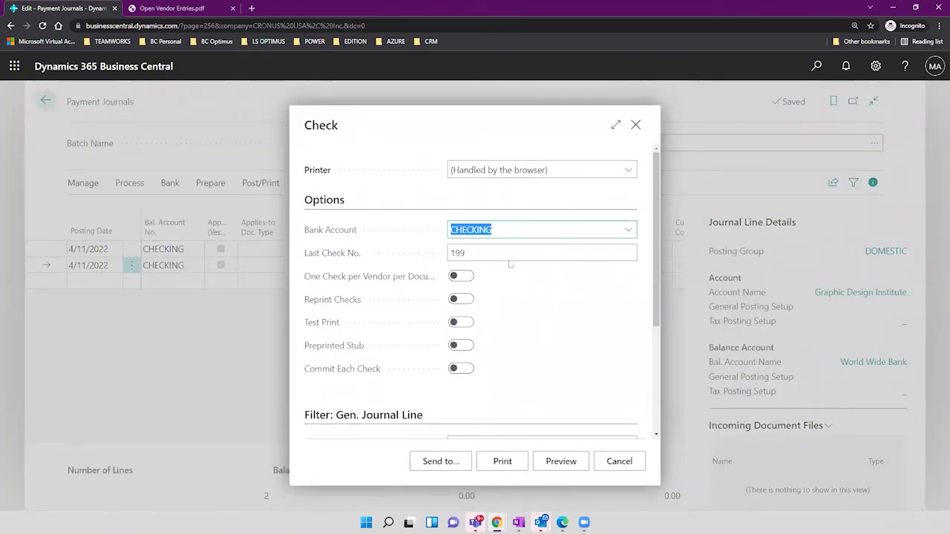
pyautogui.click(483, 257)
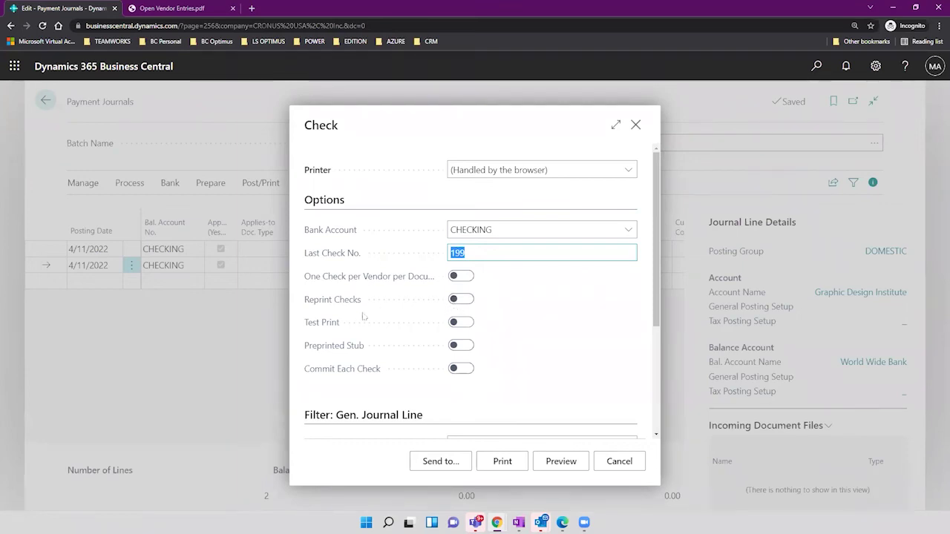
pyautogui.moveTo(333, 332)
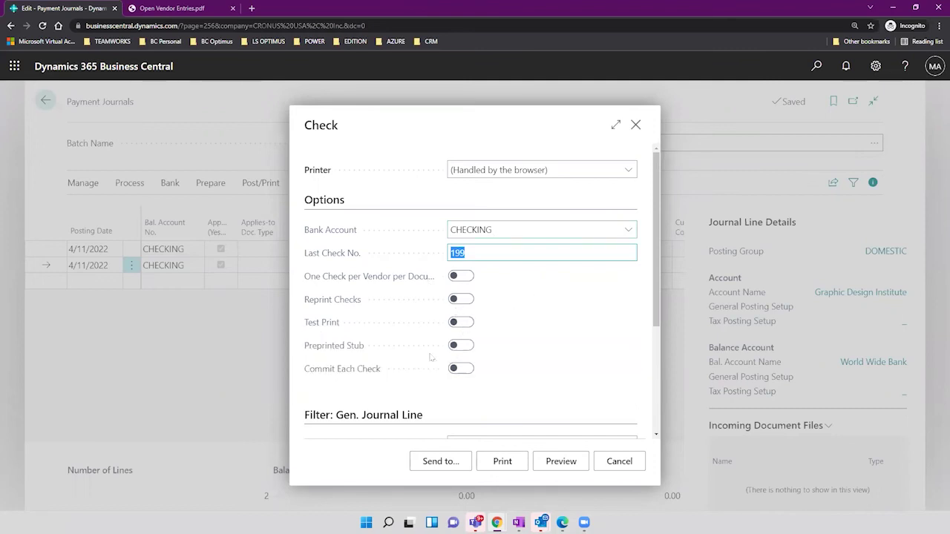
pyautogui.moveTo(357, 352)
pyautogui.click(509, 463)
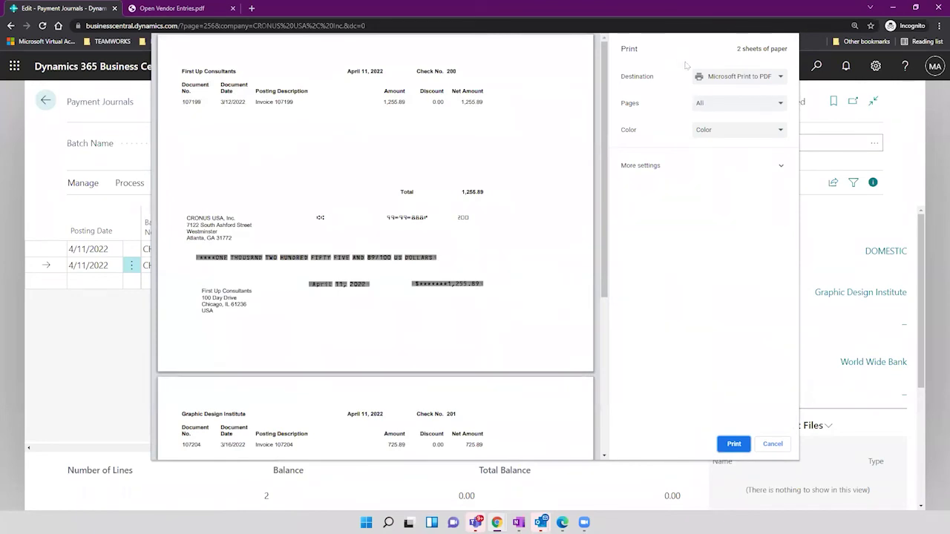
# Examine the First Up Consultants check's stub, amount and payee address in the print preview, and close it without sending it to a printer
pyautogui.click(739, 83)
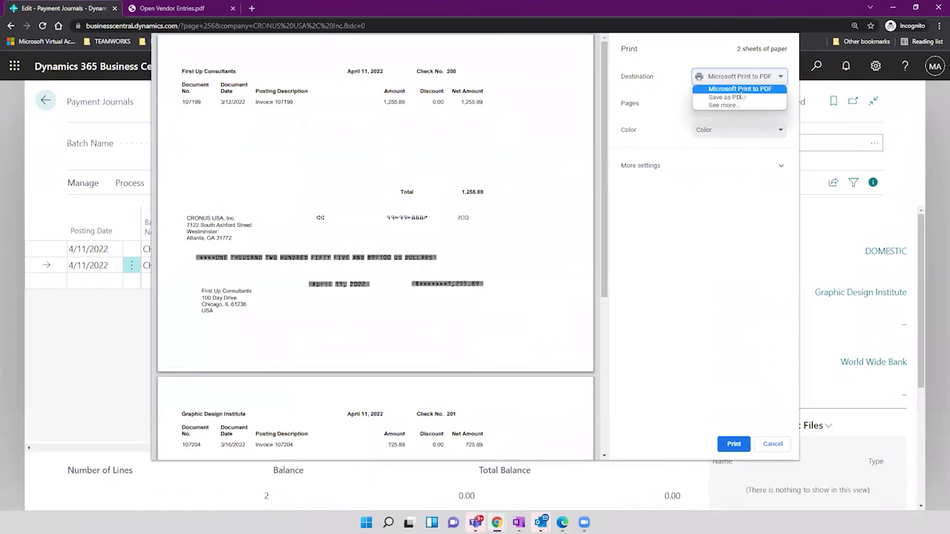
pyautogui.click(469, 151)
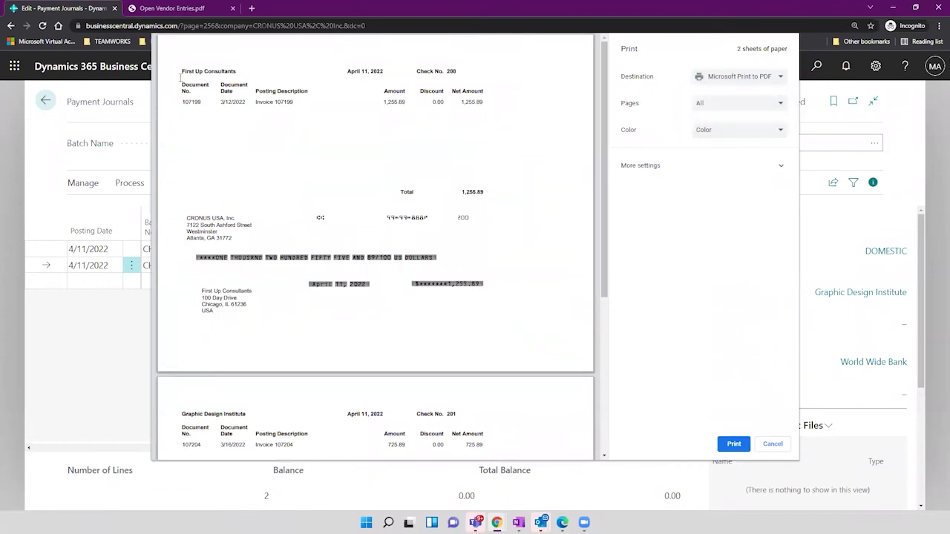
pyautogui.moveTo(179, 75); pyautogui.dragTo(425, 169)
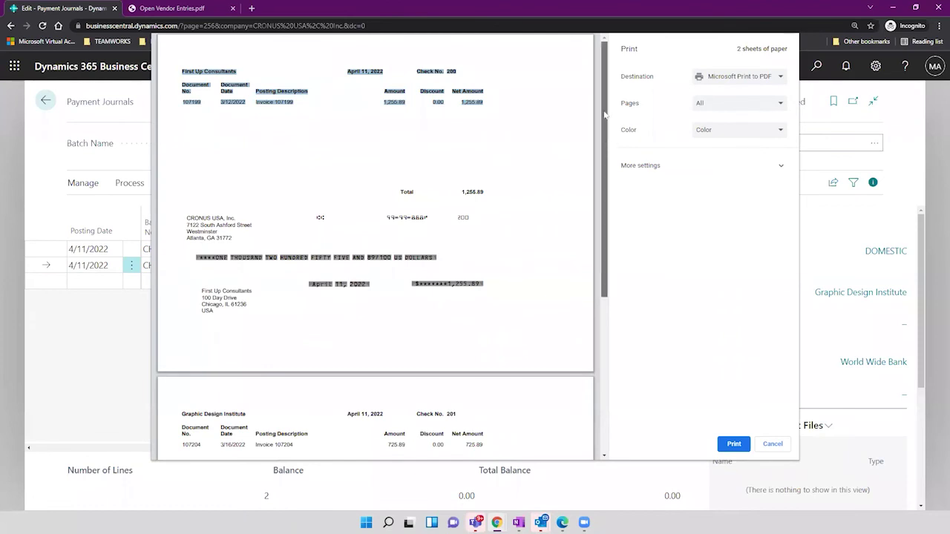
pyautogui.scroll(3, 231, 109)
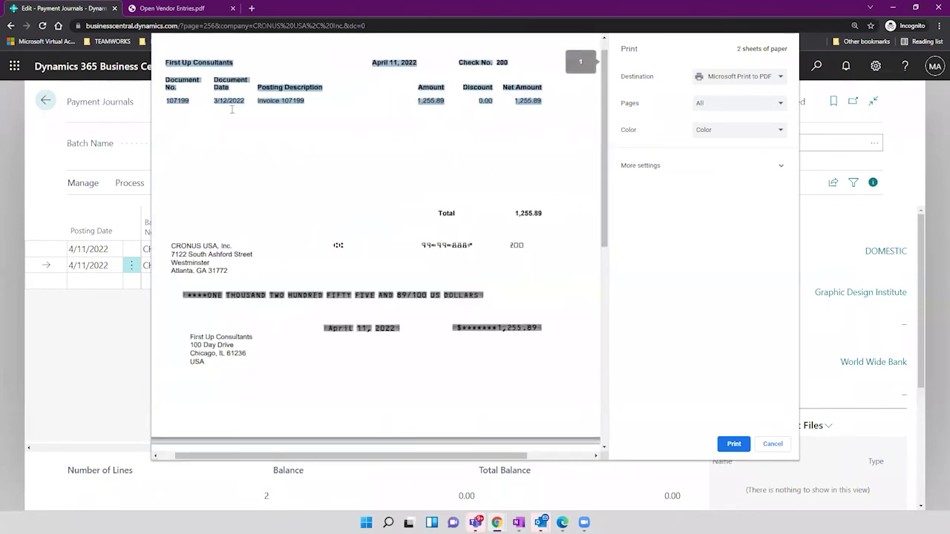
pyautogui.scroll(-2, 232, 109)
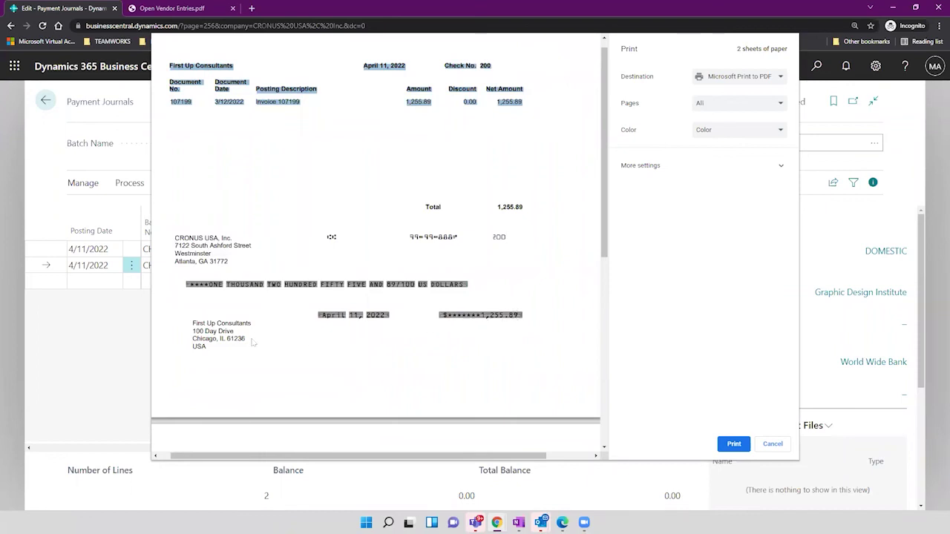
pyautogui.moveTo(190, 323); pyautogui.dragTo(229, 349)
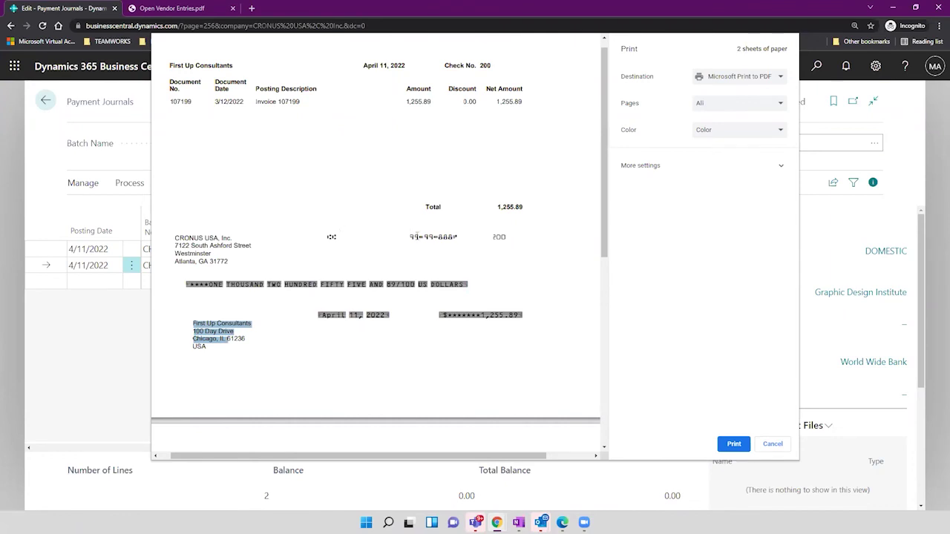
pyautogui.scroll(1, 430, 233)
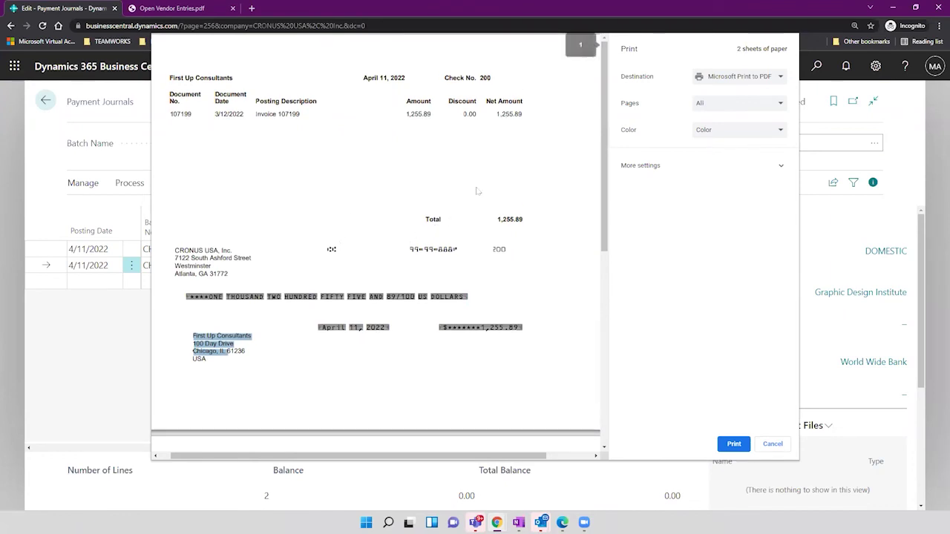
pyautogui.click(772, 444)
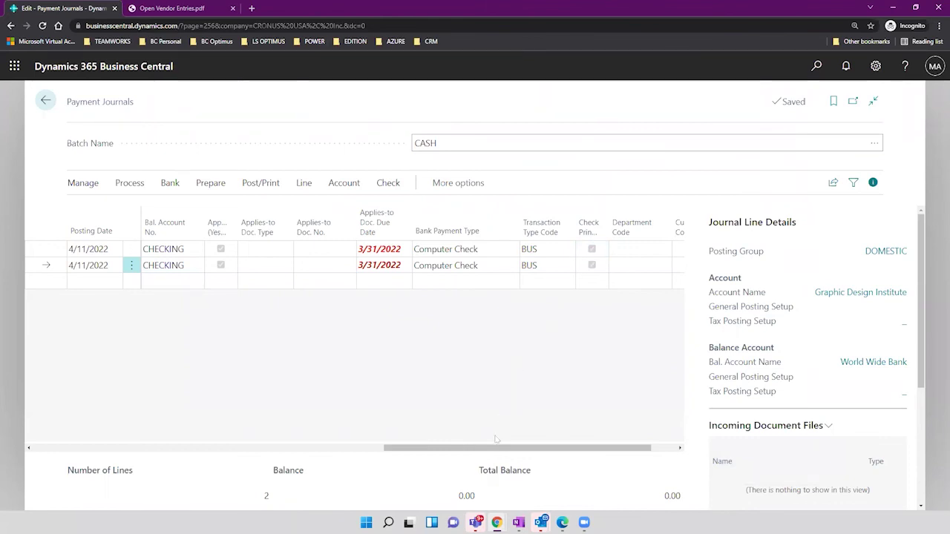
# Check the document numbers of both payment lines, preview their posting, review the related entry types and return to the journal
pyautogui.moveTo(376, 449); pyautogui.dragTo(110, 448)
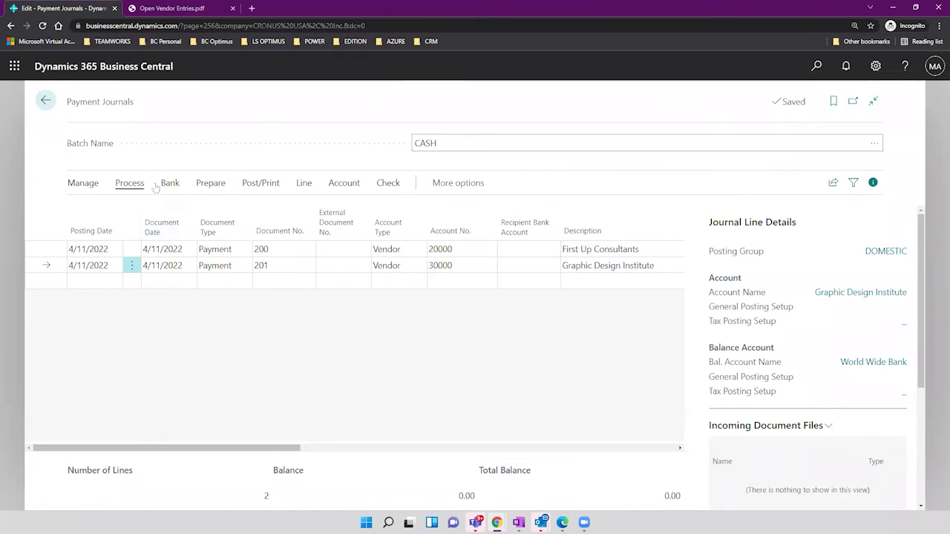
pyautogui.click(130, 183)
pyautogui.click(256, 184)
pyautogui.click(236, 209)
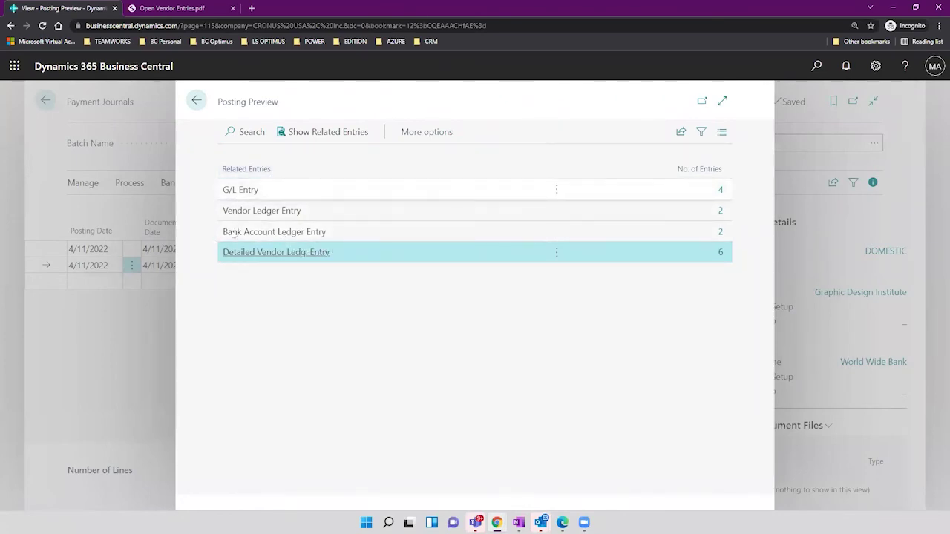
pyautogui.click(197, 102)
# Post the two vendor payment lines of the CASH batch and confirm the posting
pyautogui.click(262, 183)
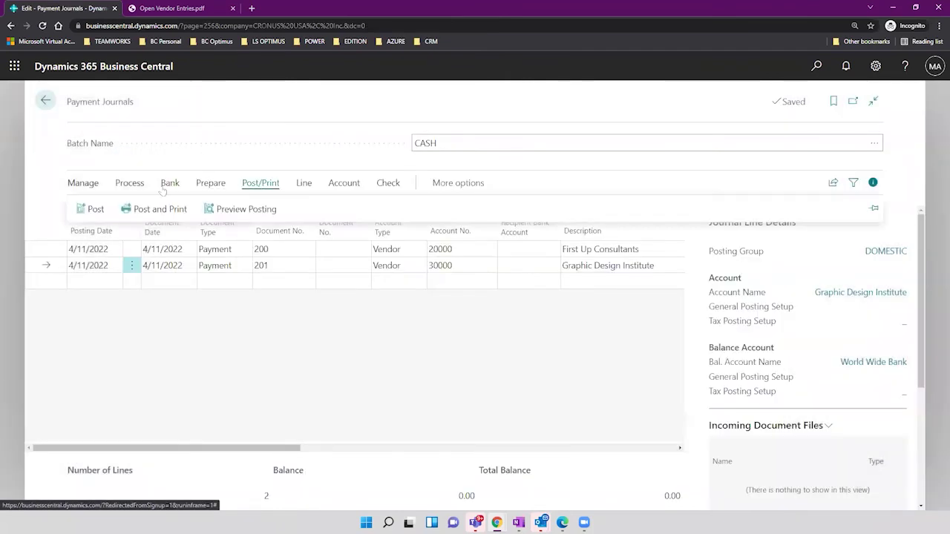
pyautogui.click(93, 210)
pyautogui.click(530, 331)
pyautogui.click(529, 327)
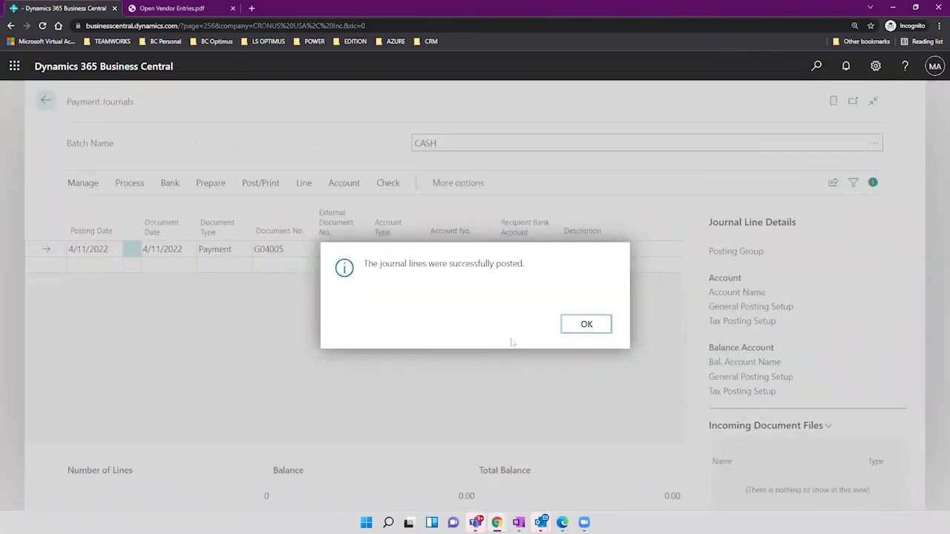
pyautogui.click(569, 325)
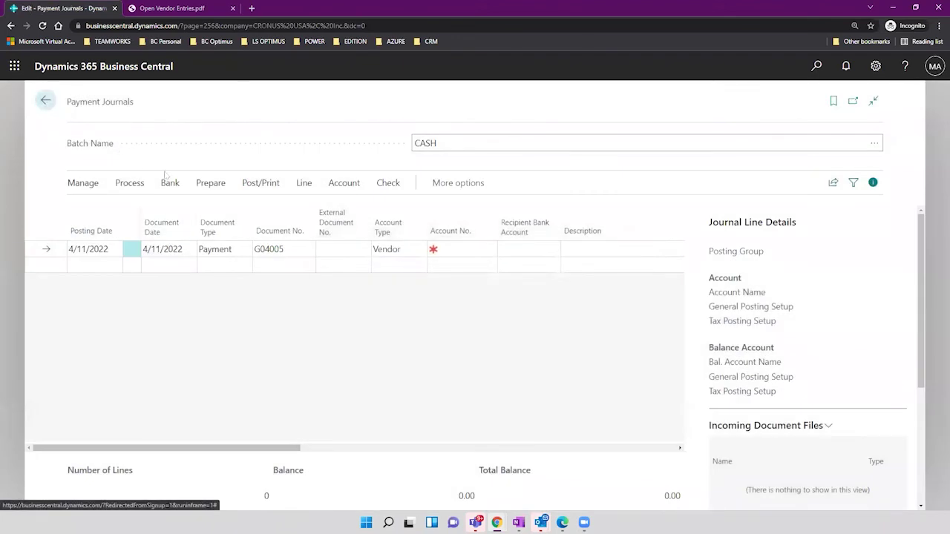
# Try to suggest employee payments for the CASH batch, summarized per employee, with posting date 4/11/2022 and starting document number G04005
pyautogui.click(209, 183)
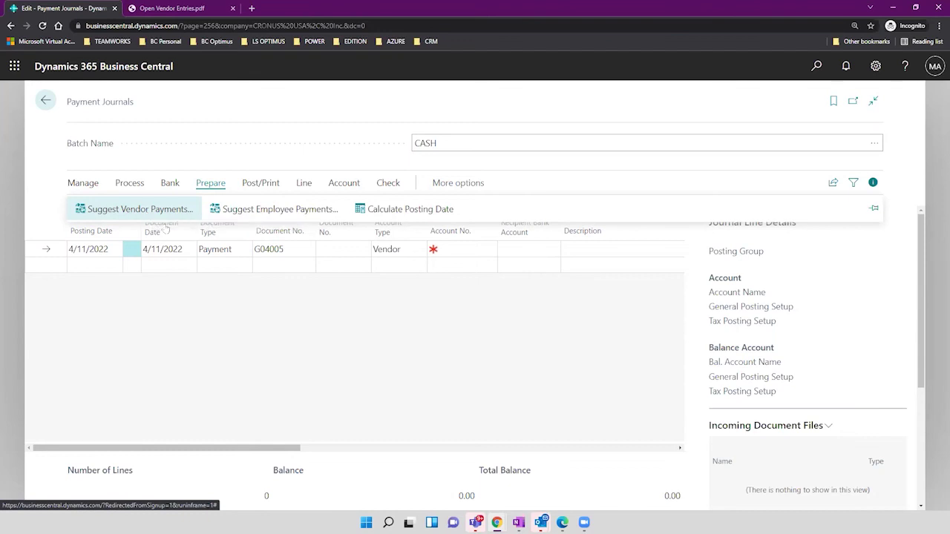
pyautogui.click(302, 211)
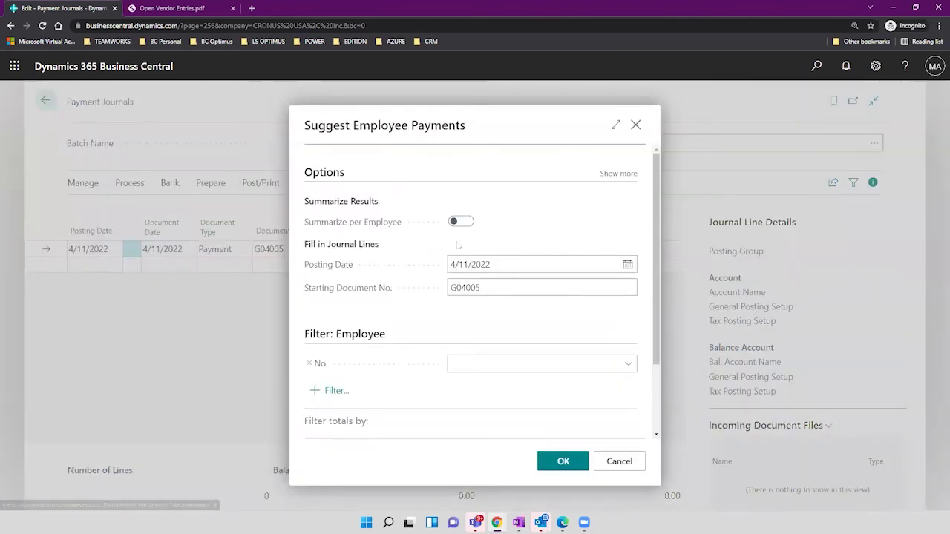
pyautogui.click(461, 223)
pyautogui.click(541, 458)
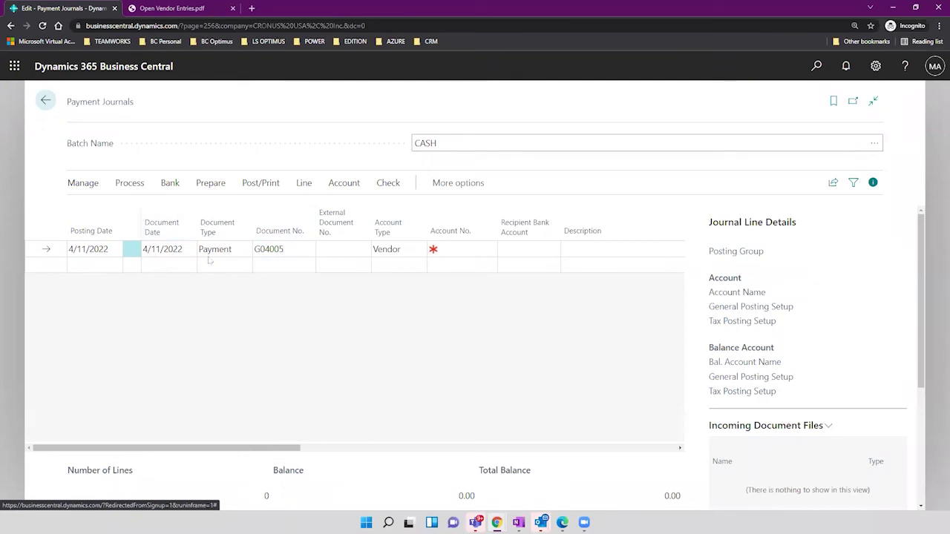
# Set the new payment line's account type to Employee and select the secretary's employee record as its account
pyautogui.click(232, 254)
pyautogui.click(270, 249)
pyautogui.click(385, 248)
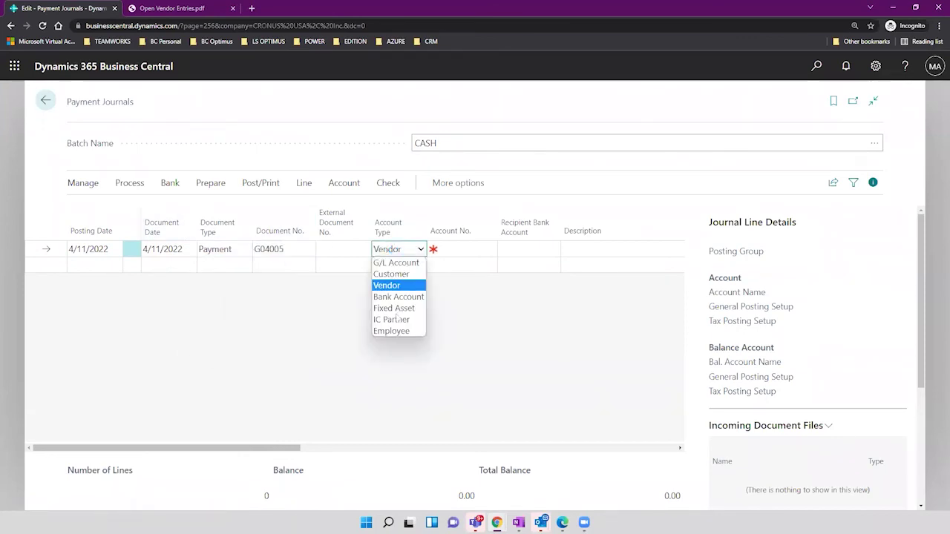
pyautogui.click(392, 331)
pyautogui.click(454, 248)
pyautogui.click(490, 250)
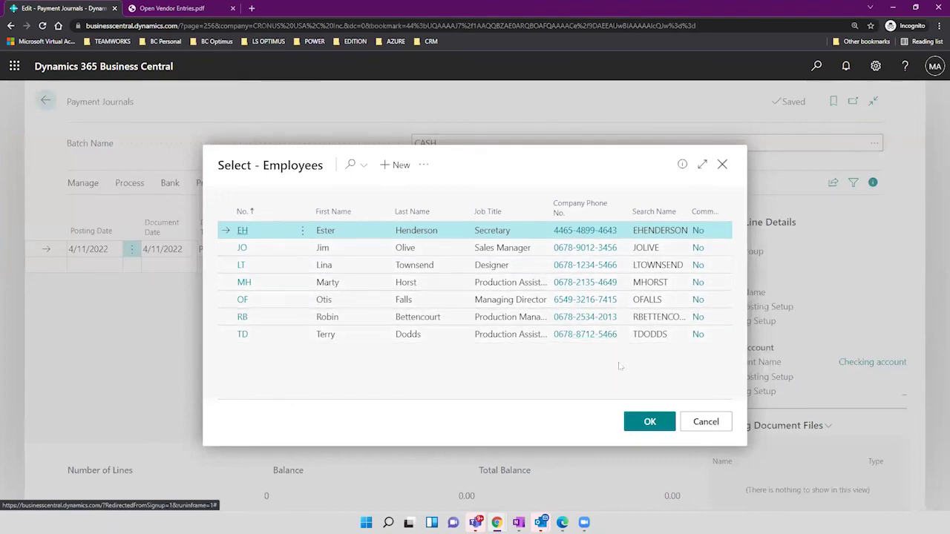
pyautogui.click(651, 423)
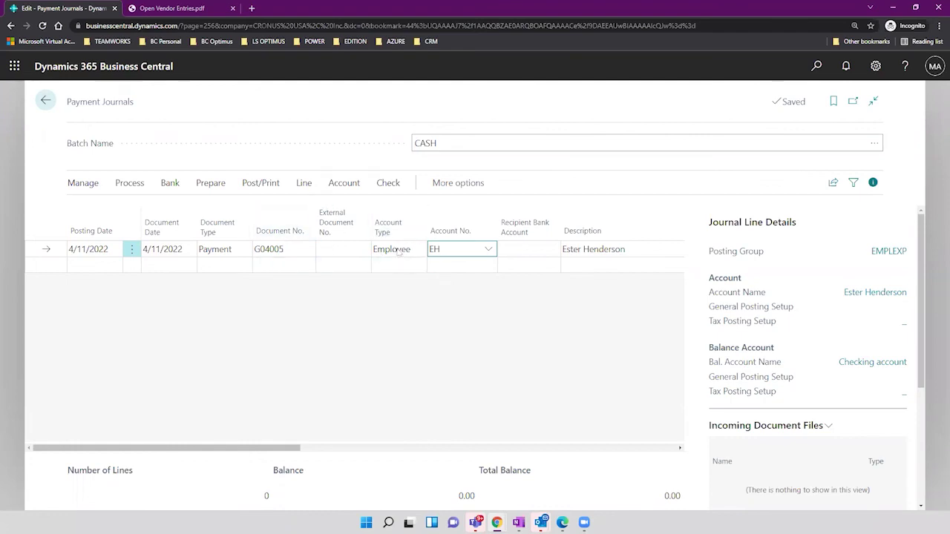
pyautogui.moveTo(278, 448); pyautogui.dragTo(496, 428)
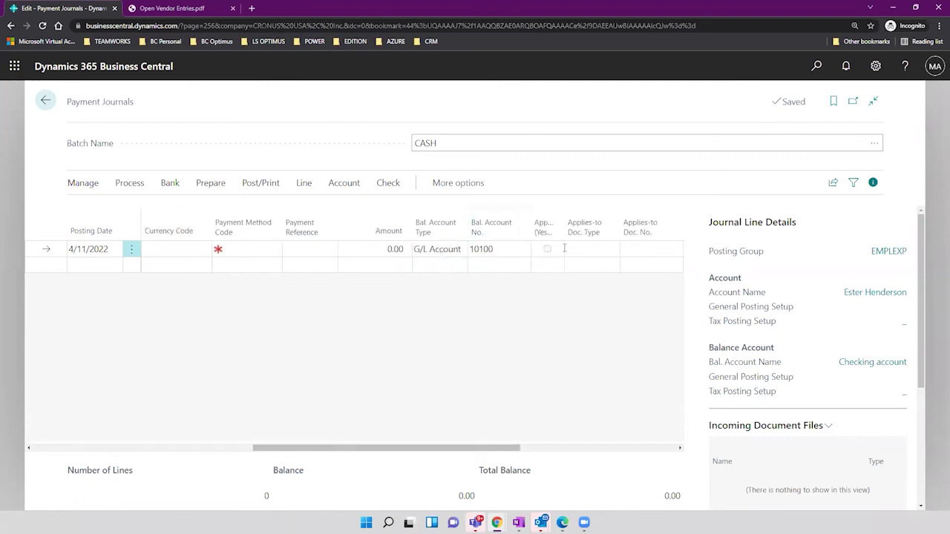
# Delete the employee payment line from the CASH batch and confirm the deletion
pyautogui.moveTo(319, 449); pyautogui.dragTo(104, 449)
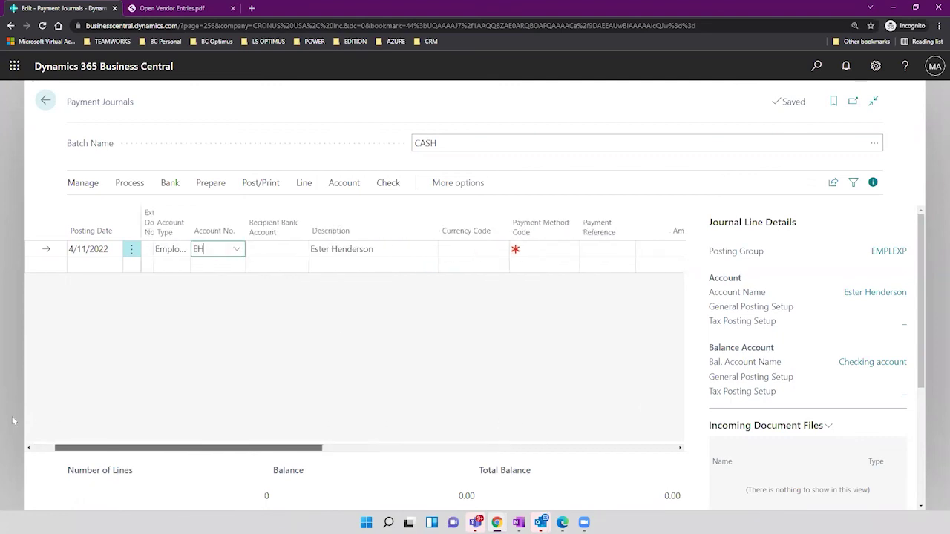
pyautogui.click(132, 249)
pyautogui.click(89, 369)
pyautogui.click(530, 324)
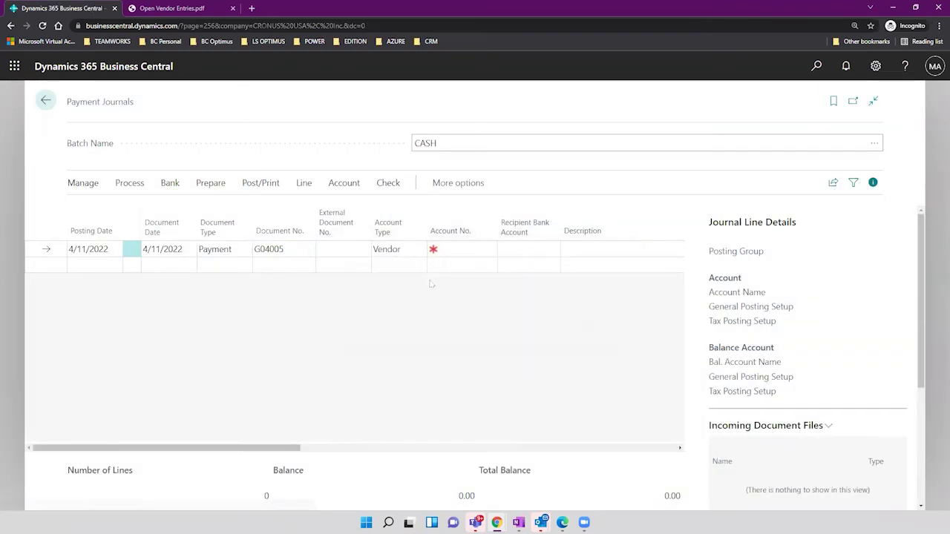
pyautogui.click(142, 187)
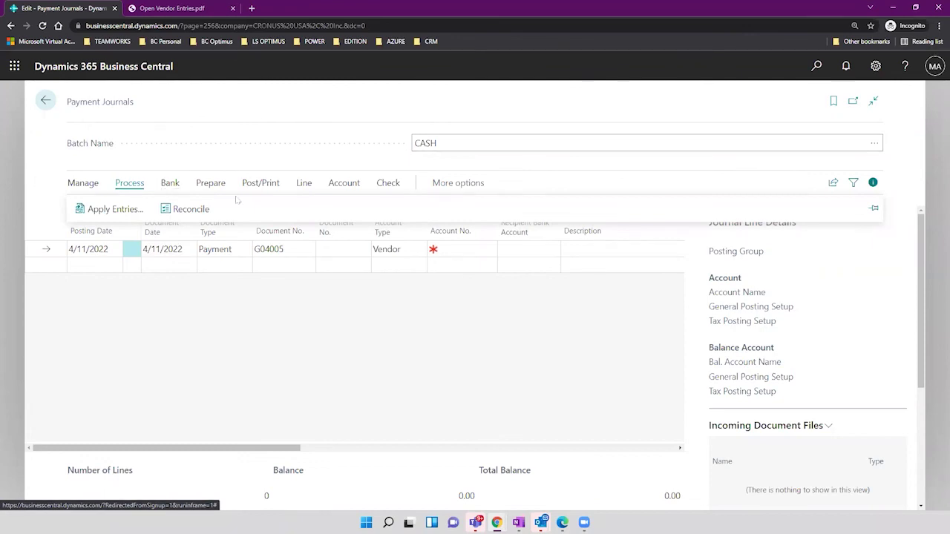
pyautogui.click(258, 184)
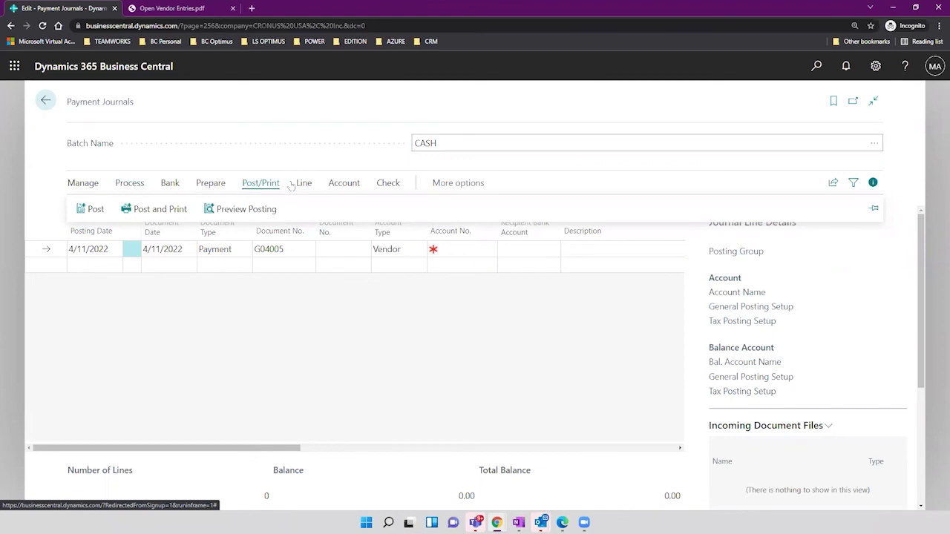
pyautogui.click(303, 183)
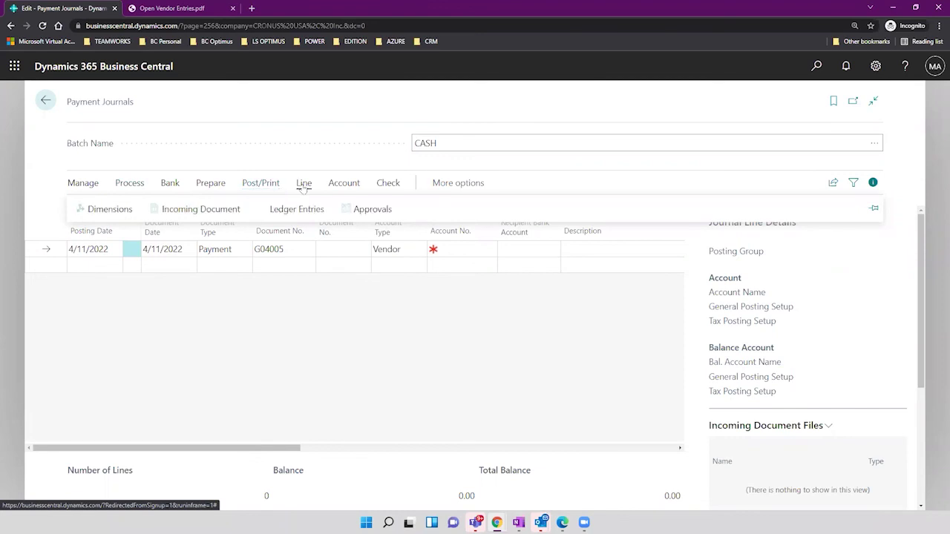
pyautogui.click(343, 186)
pyautogui.click(386, 184)
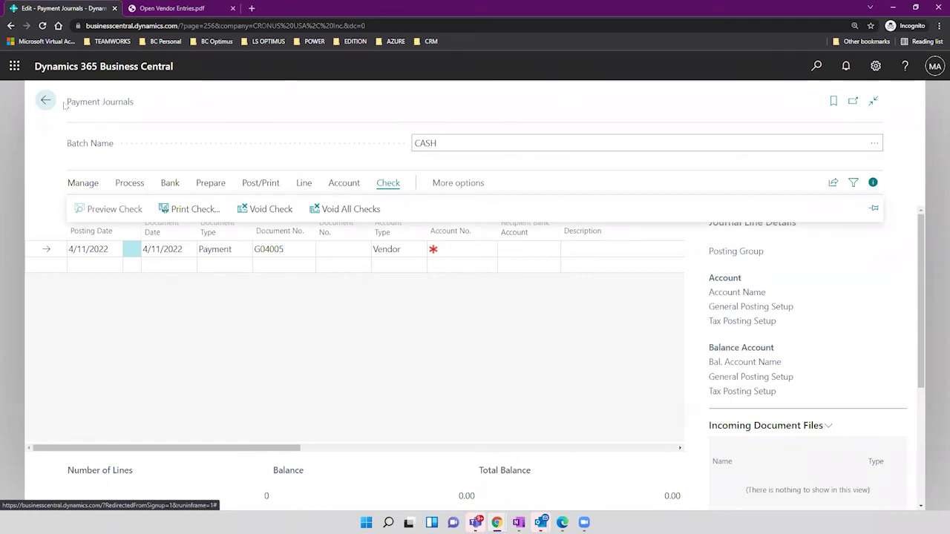
# Leave the payment journal and open the bank account card of the CHECKING account from the bank accounts list
pyautogui.click(52, 106)
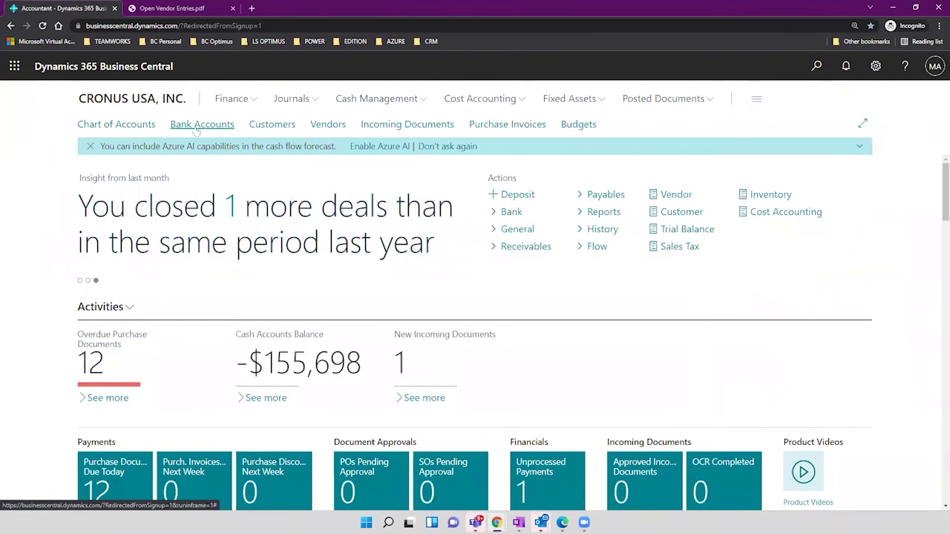
pyautogui.click(196, 126)
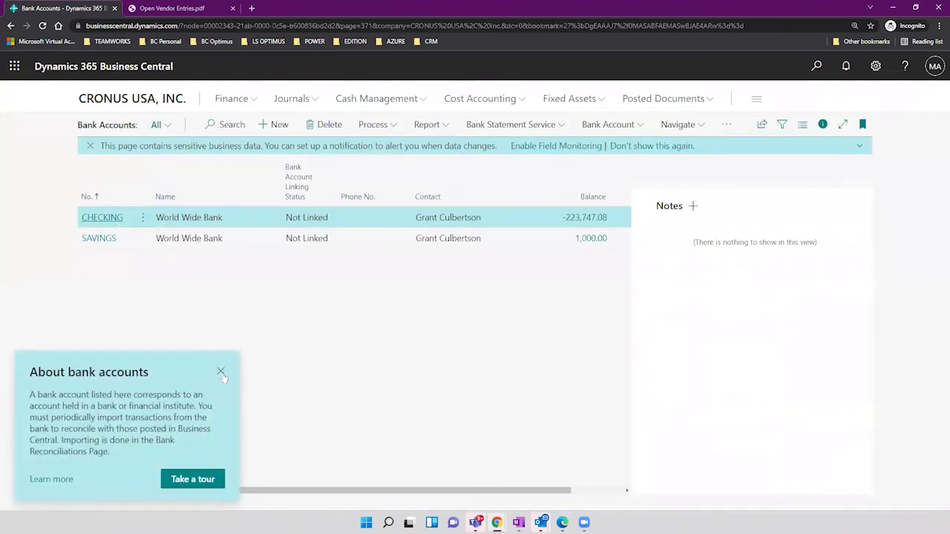
pyautogui.click(220, 371)
pyautogui.click(106, 218)
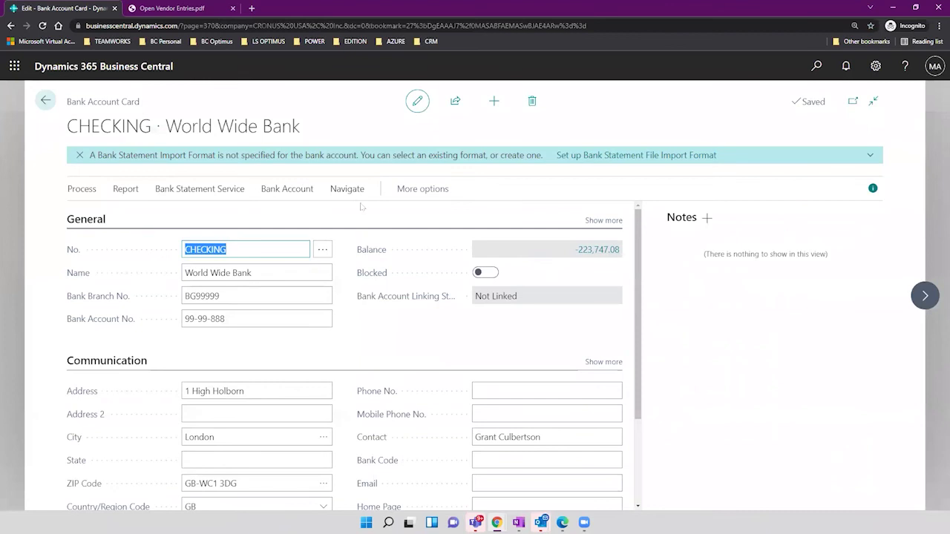
# Open the bank account ledger entries of the CHECKING account and expand the page to full width
pyautogui.click(304, 191)
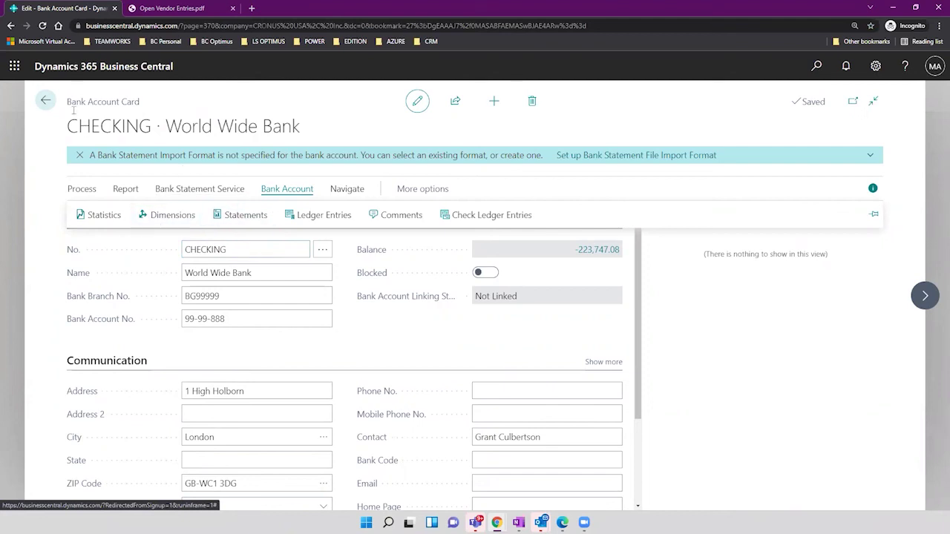
pyautogui.moveTo(67, 101); pyautogui.dragTo(157, 113)
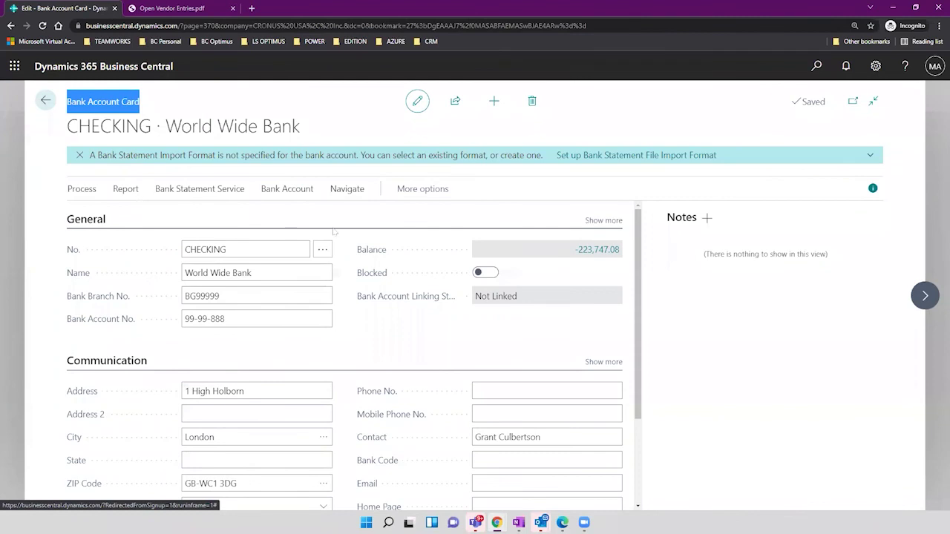
pyautogui.click(334, 188)
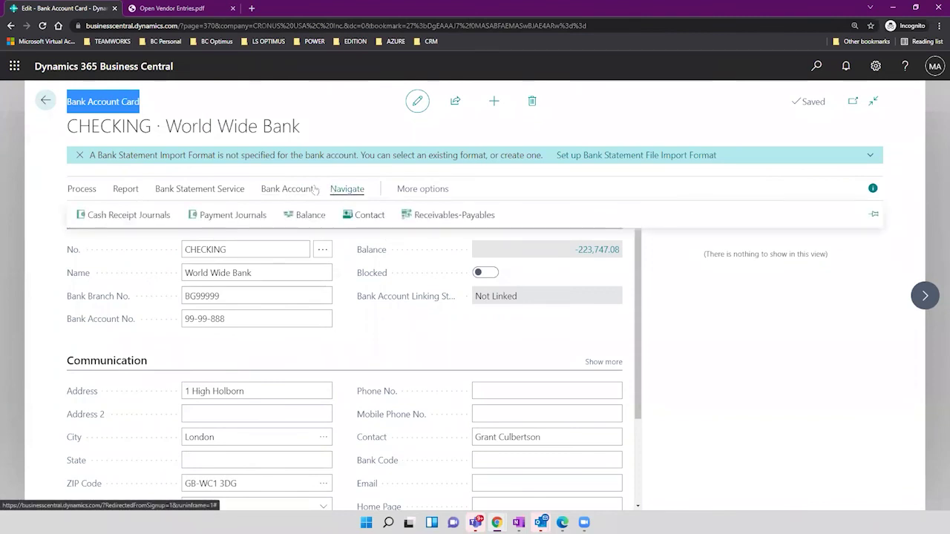
pyautogui.click(287, 188)
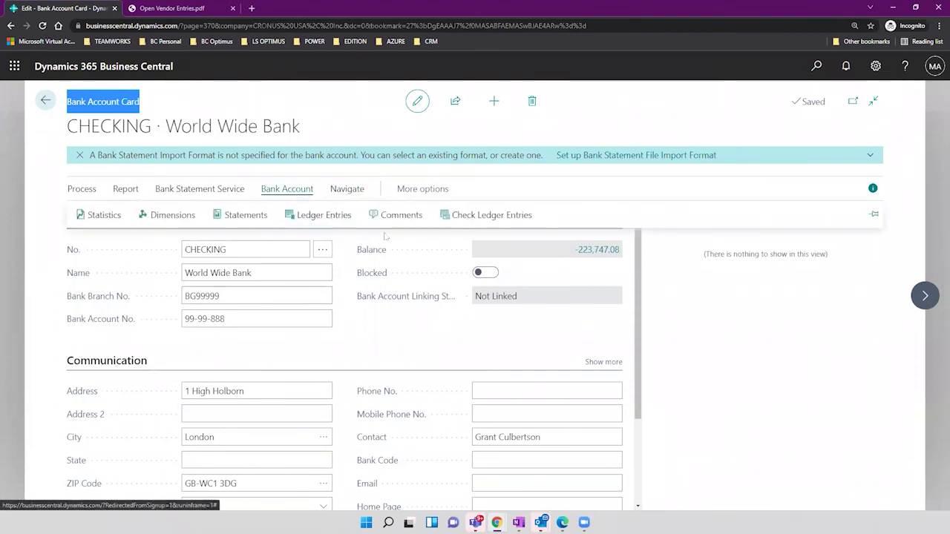
pyautogui.click(315, 219)
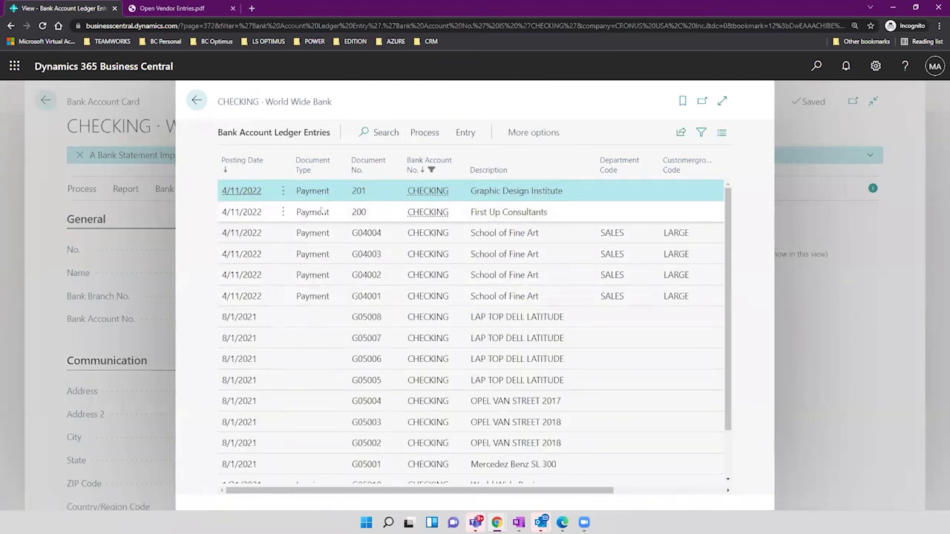
pyautogui.click(722, 100)
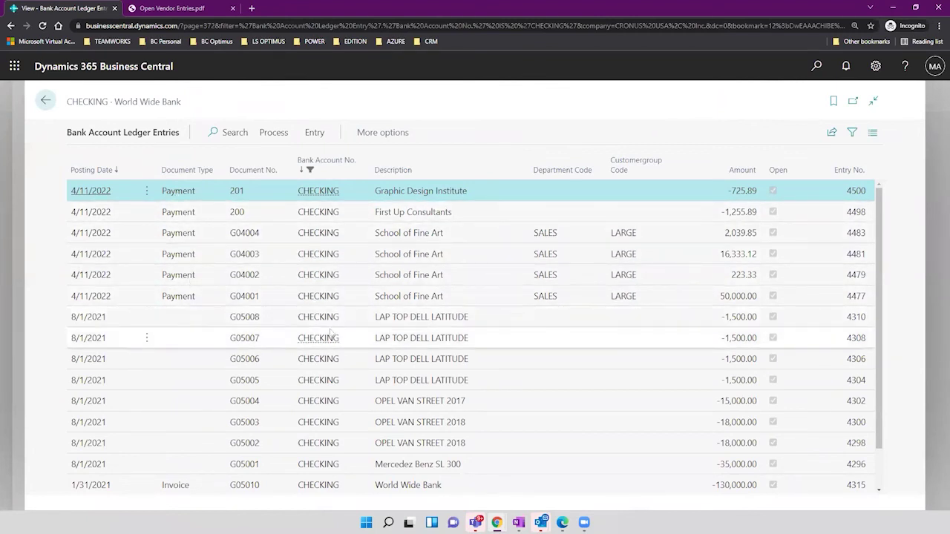
# Review the CHECKING account's ledger entries, covering the laptop, van and bank invoice lines and the 4/11/2022 payments
pyautogui.click(384, 317)
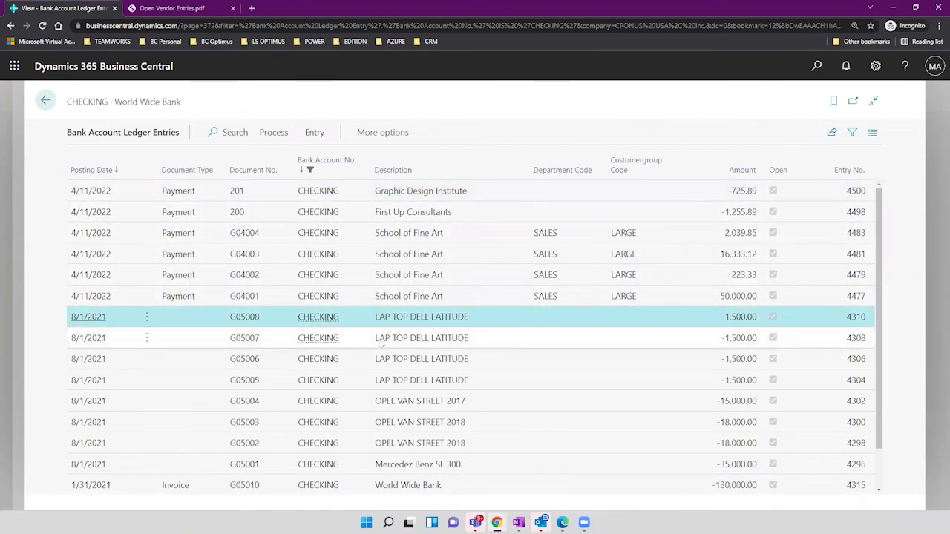
pyautogui.click(380, 341)
pyautogui.click(387, 360)
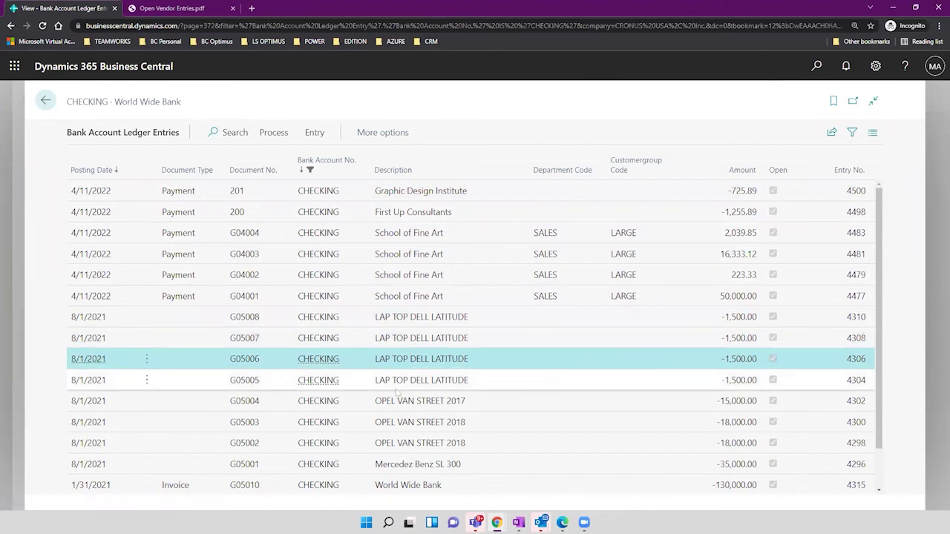
pyautogui.click(397, 386)
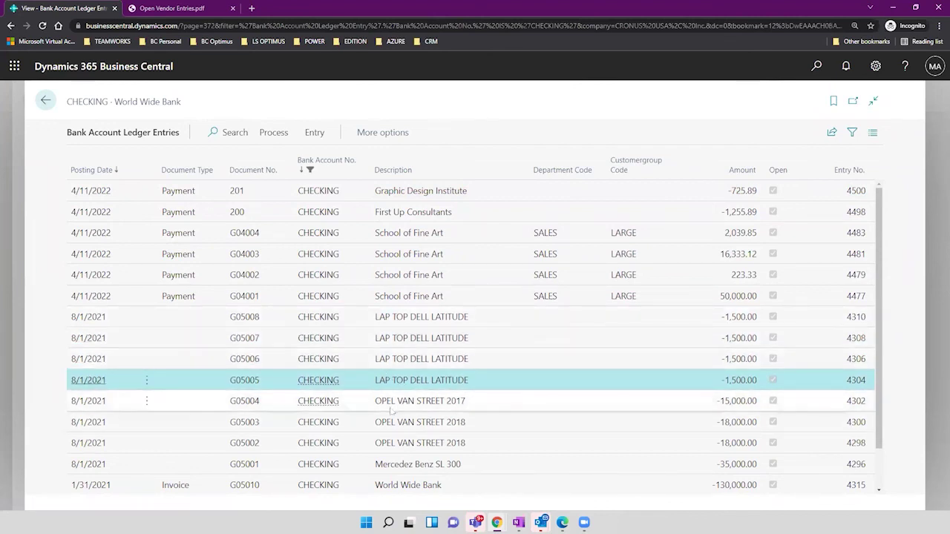
pyautogui.click(442, 407)
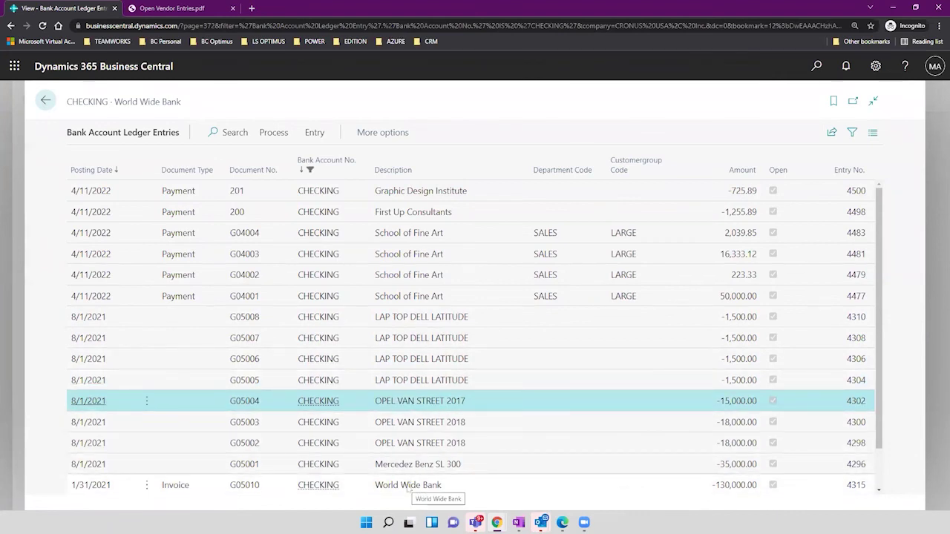
pyautogui.click(409, 487)
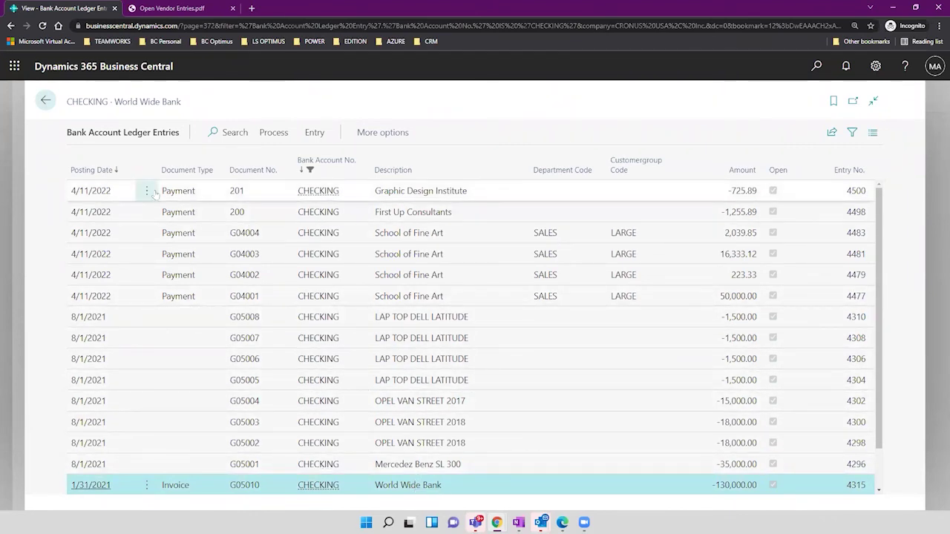
pyautogui.click(196, 193)
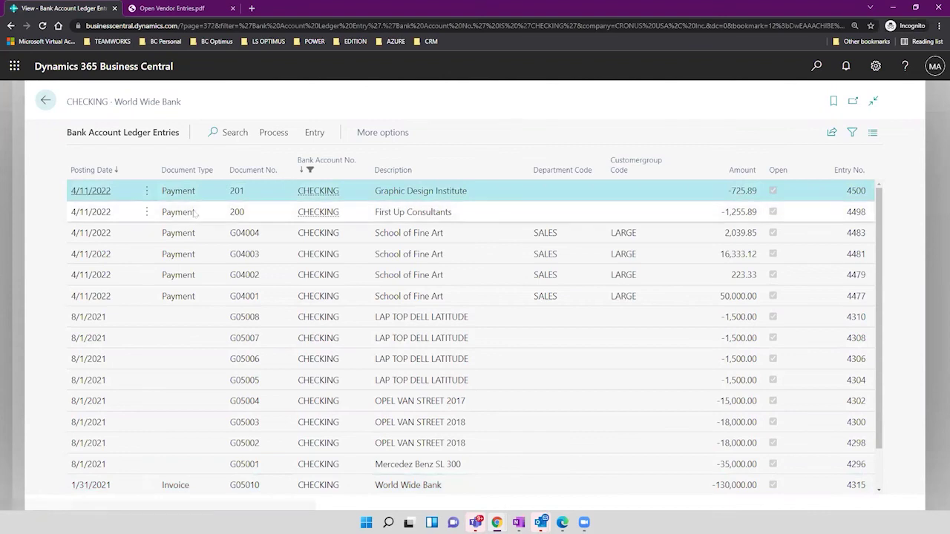
pyautogui.click(190, 217)
pyautogui.click(180, 236)
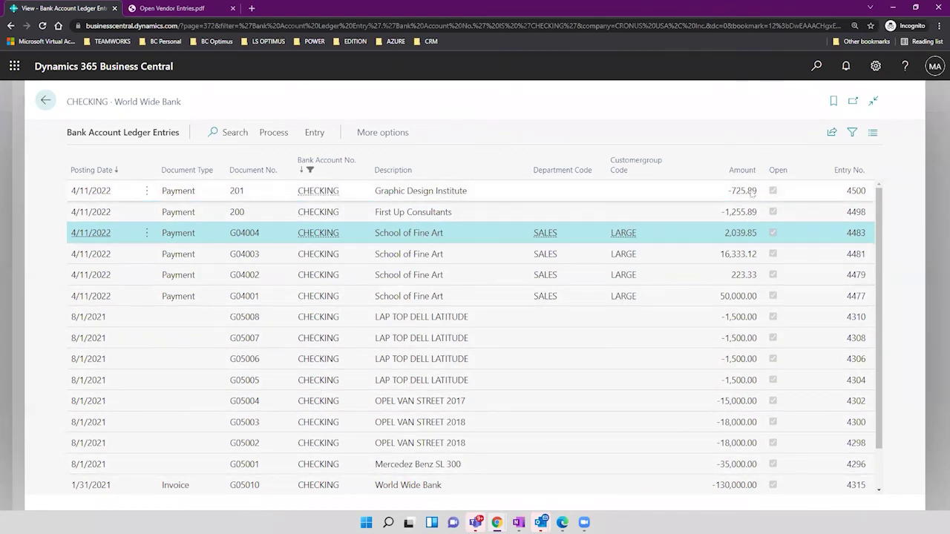
# Return to the CHECKING bank account card and open its check ledger entries in the expanded view
pyautogui.click(46, 100)
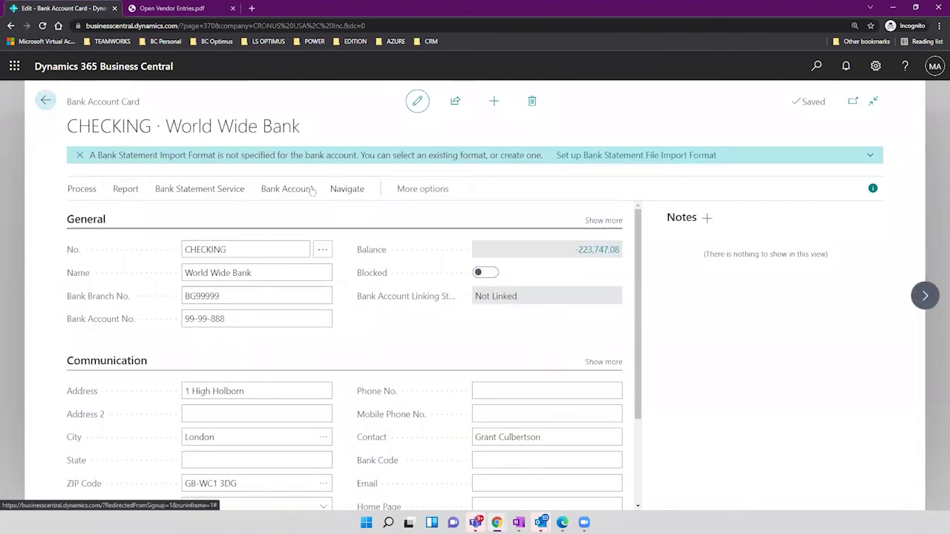
pyautogui.click(293, 189)
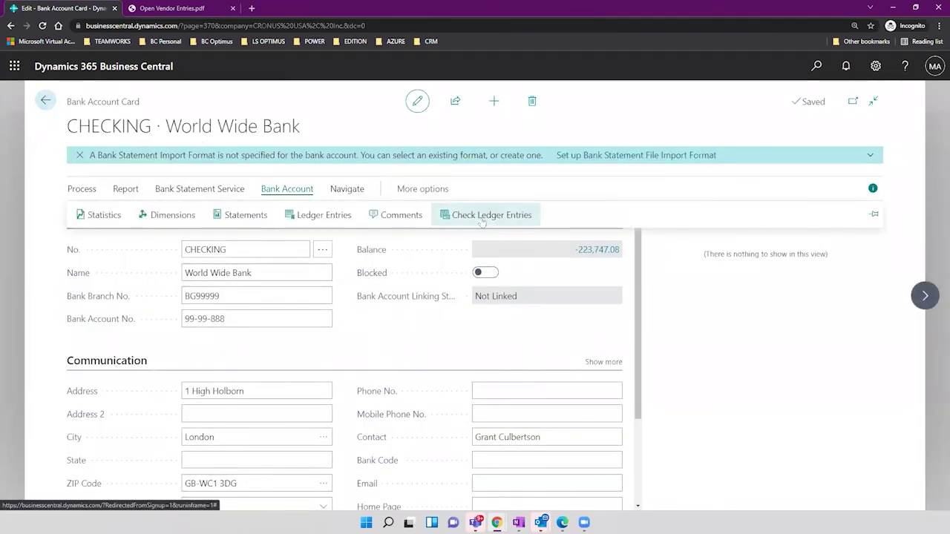
pyautogui.click(482, 218)
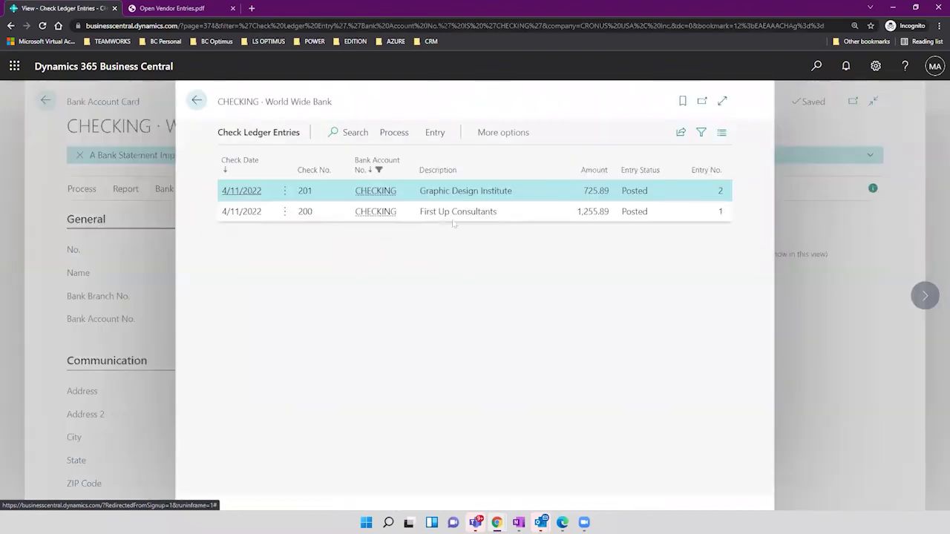
pyautogui.click(722, 100)
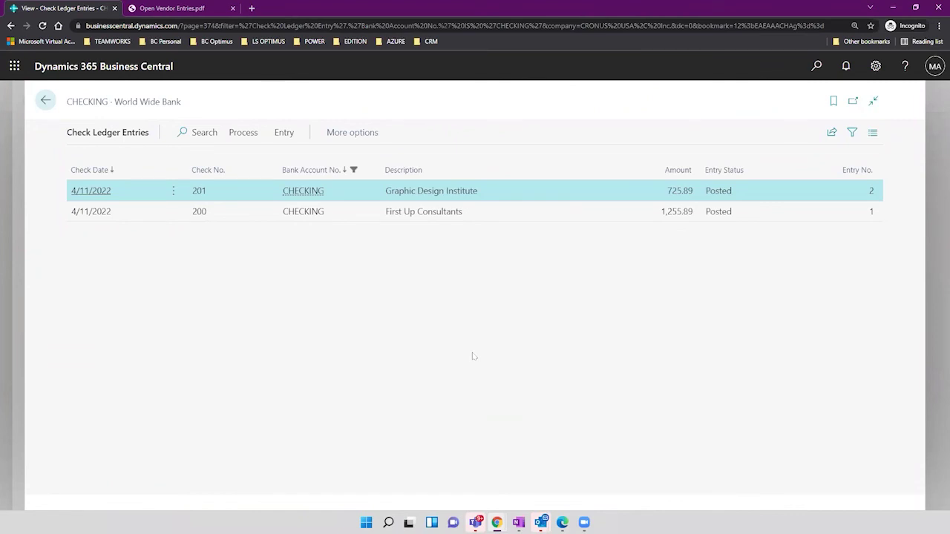
# Examine the check numbers, payees and entry details of the two issued checks
pyautogui.click(220, 209)
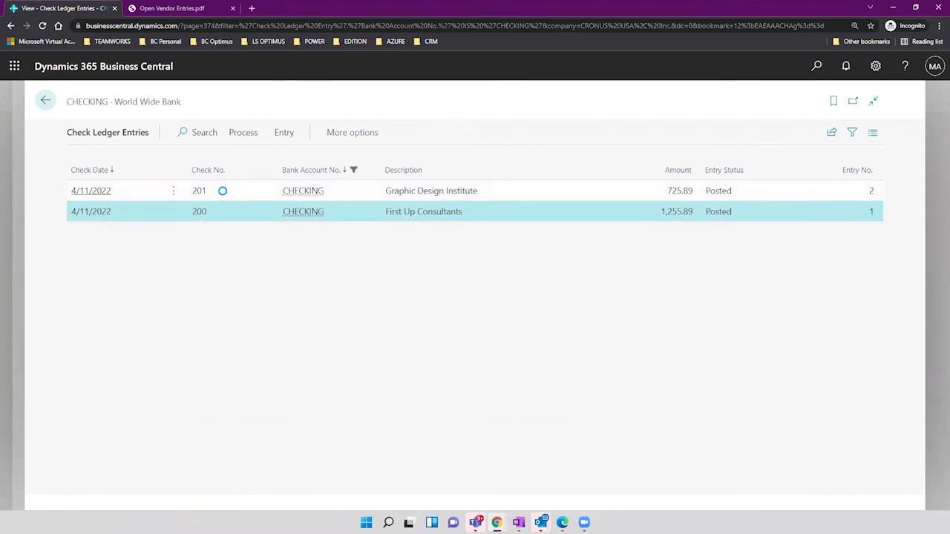
pyautogui.click(222, 191)
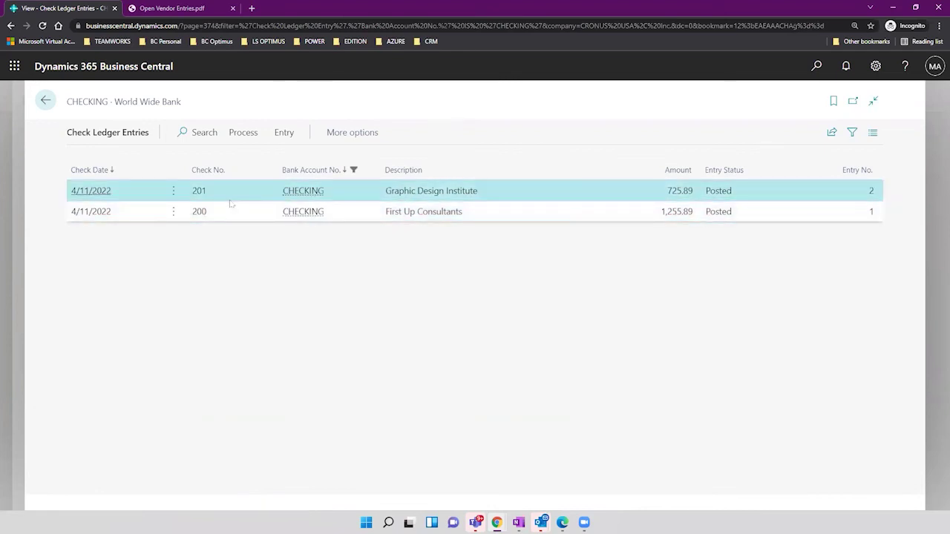
pyautogui.click(413, 210)
pyautogui.click(415, 196)
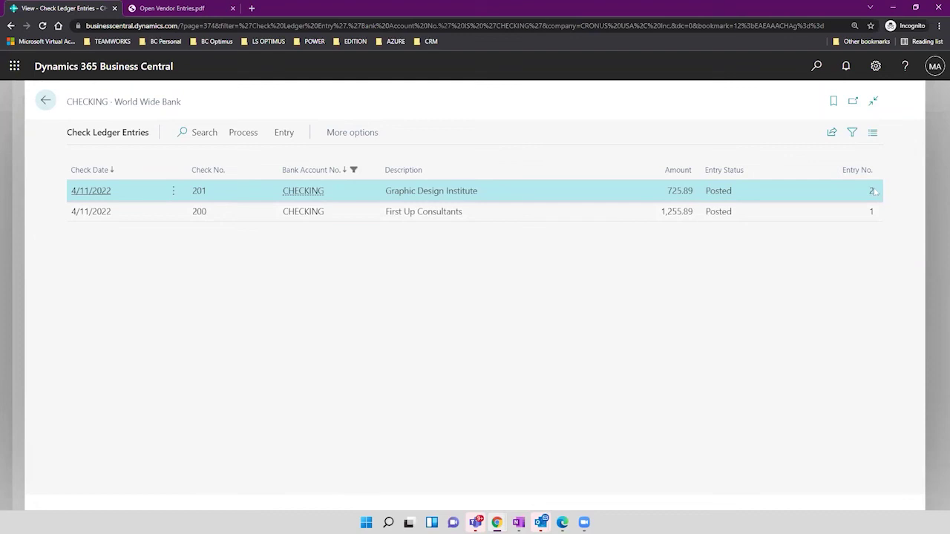
pyautogui.click(223, 217)
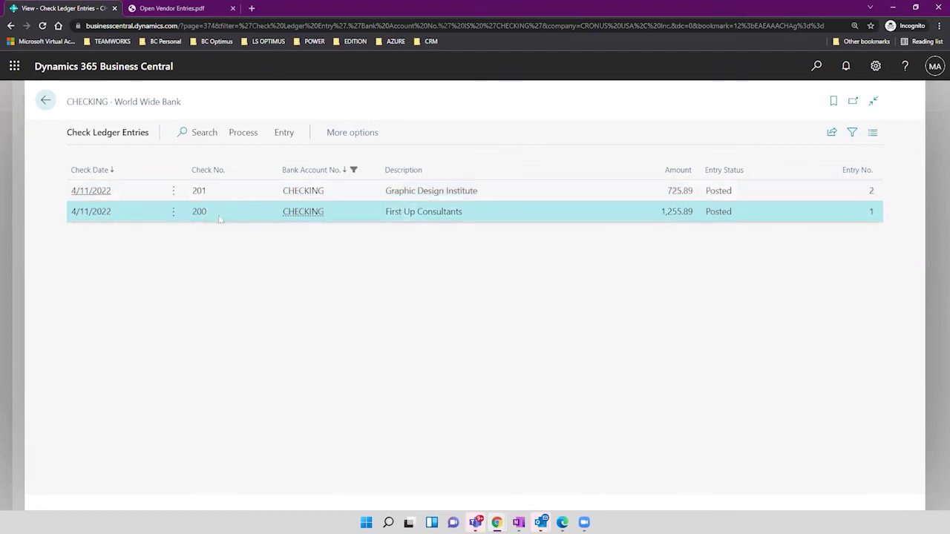
# Void check 201 for Graphic Design Institute with void date 4/11/2022 and type Unapply and void check, and compare it with check 200
pyautogui.click(211, 193)
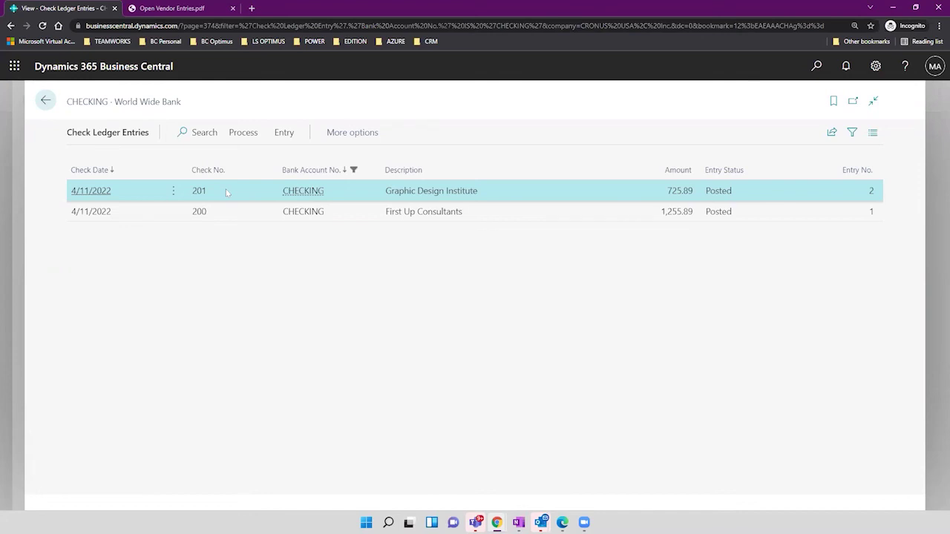
pyautogui.click(242, 134)
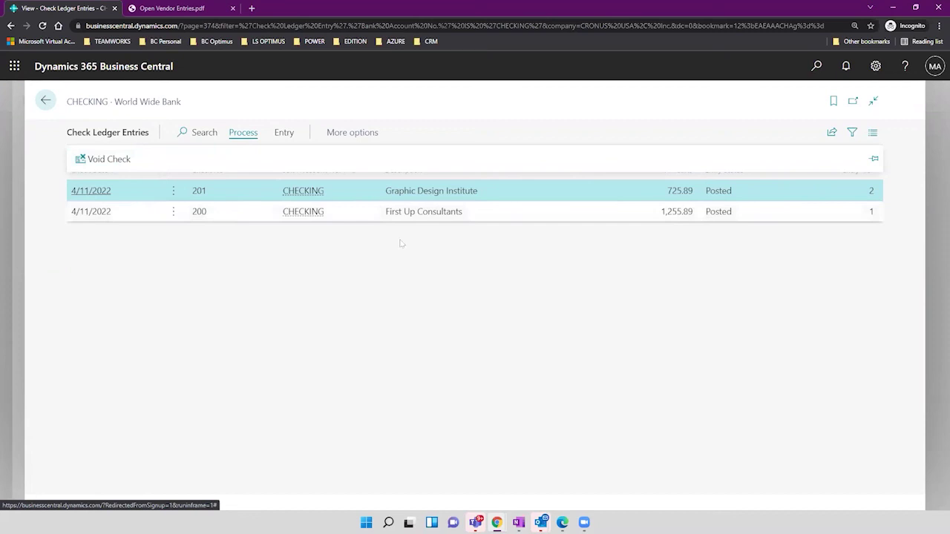
pyautogui.click(108, 159)
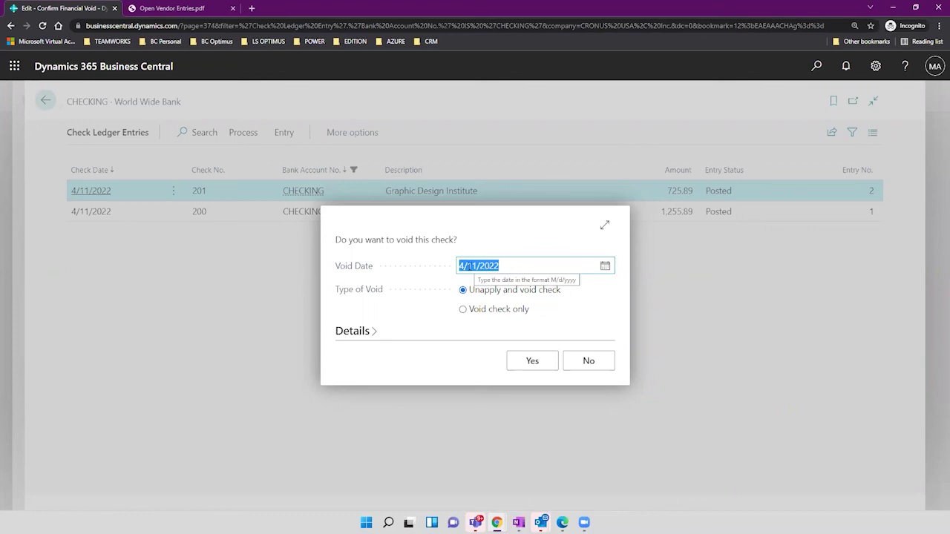
pyautogui.click(531, 362)
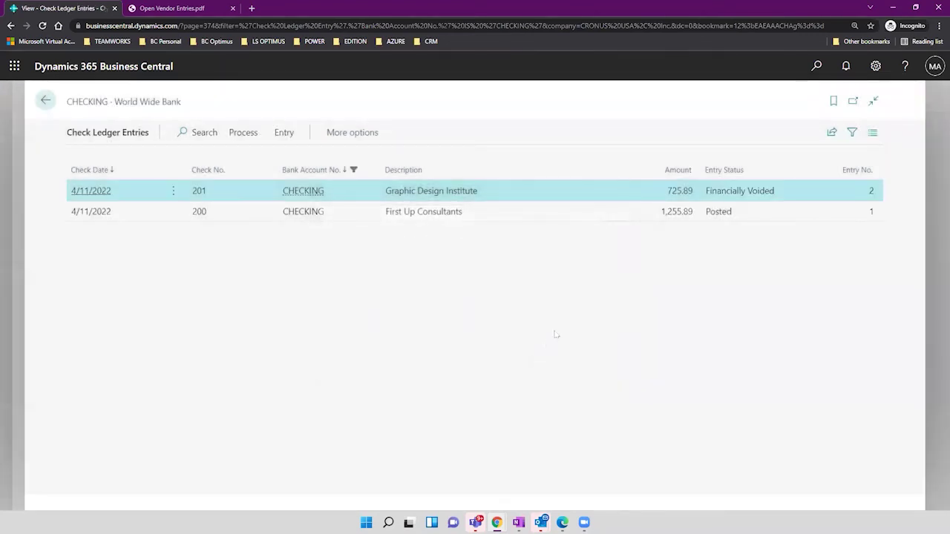
pyautogui.click(732, 213)
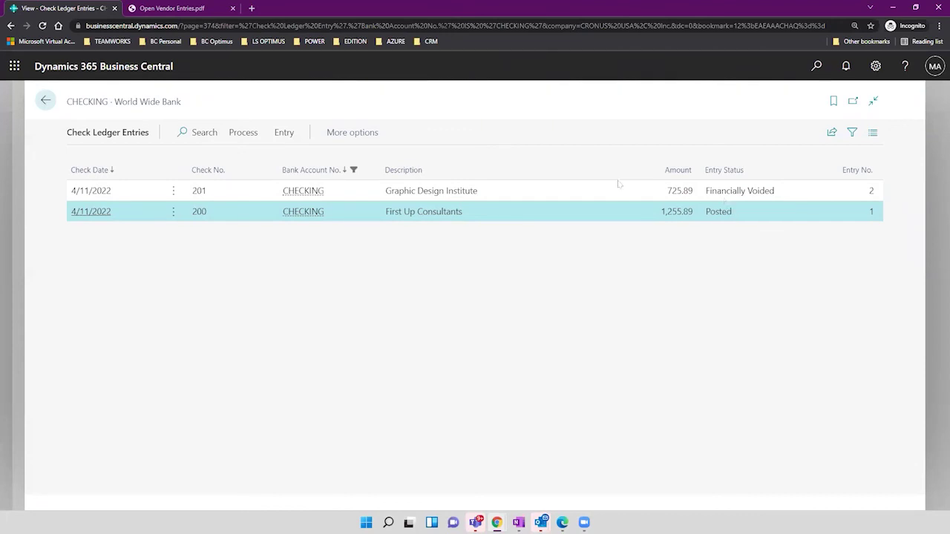
# Find all entries related to the voided check 201 for Graphic Design Institute, dismissing the notice about the document number
pyautogui.click(585, 193)
pyautogui.click(248, 140)
pyautogui.click(294, 140)
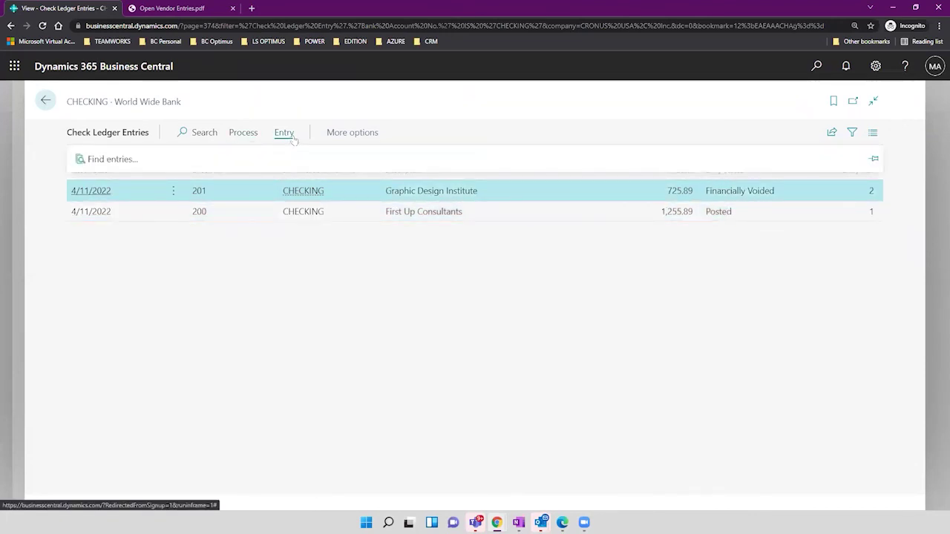
pyautogui.click(104, 160)
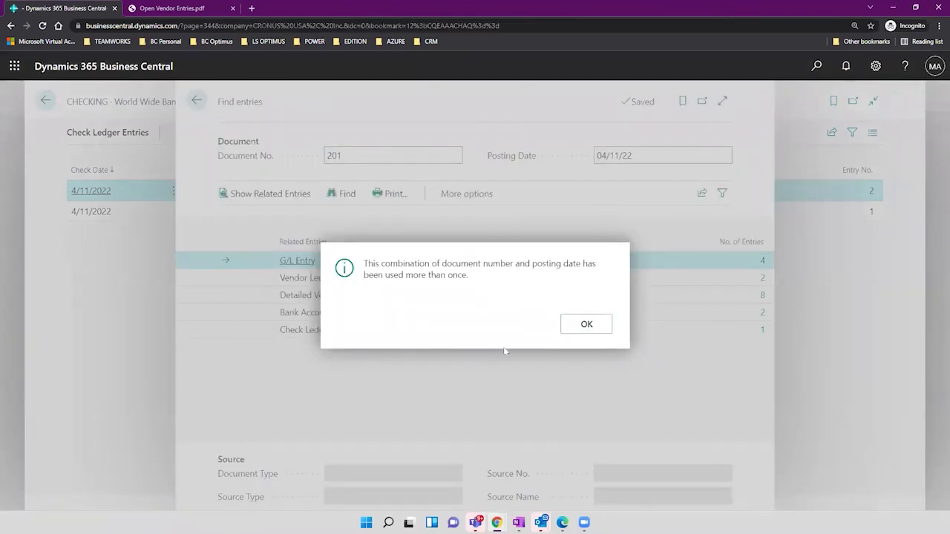
pyautogui.click(584, 325)
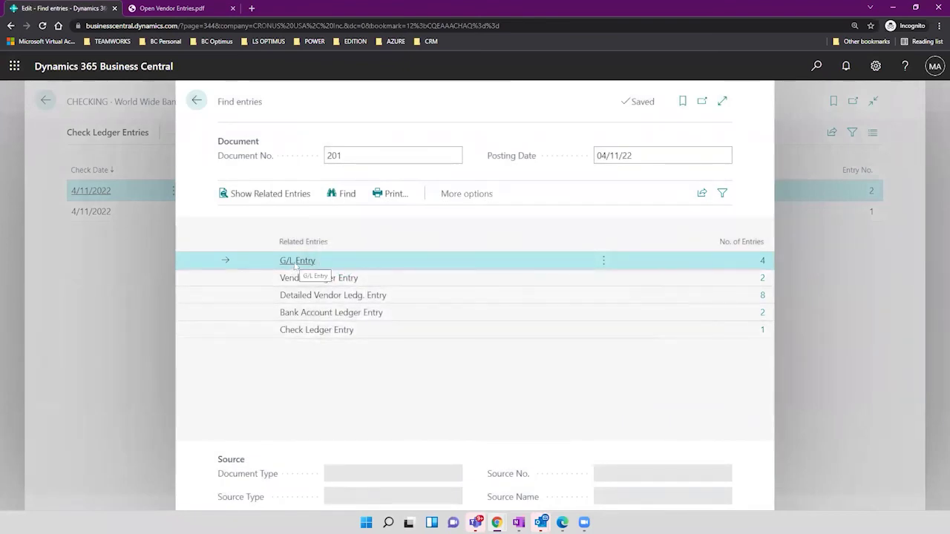
# Go through the G/L, vendor and bank account entry types related to check 201 and open its vendor ledger entries
pyautogui.click(386, 279)
pyautogui.click(416, 320)
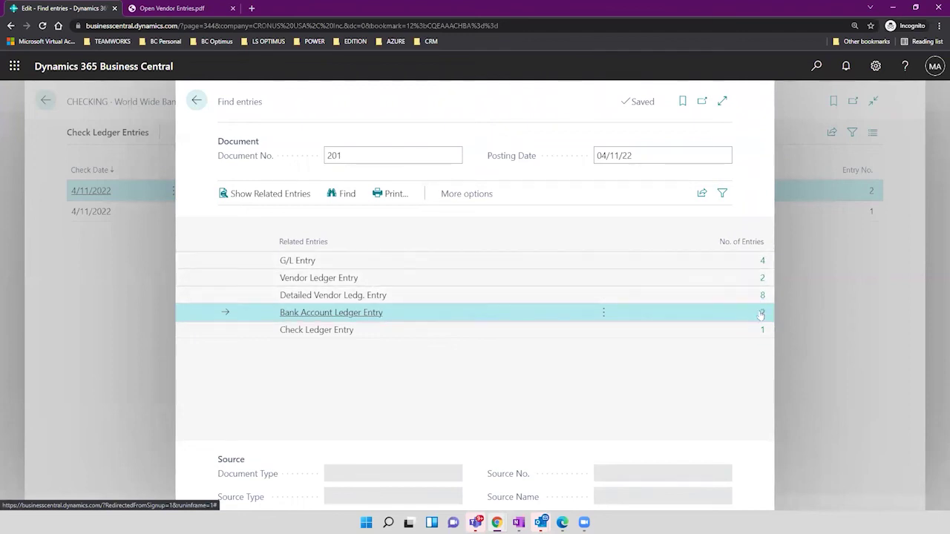
pyautogui.click(364, 264)
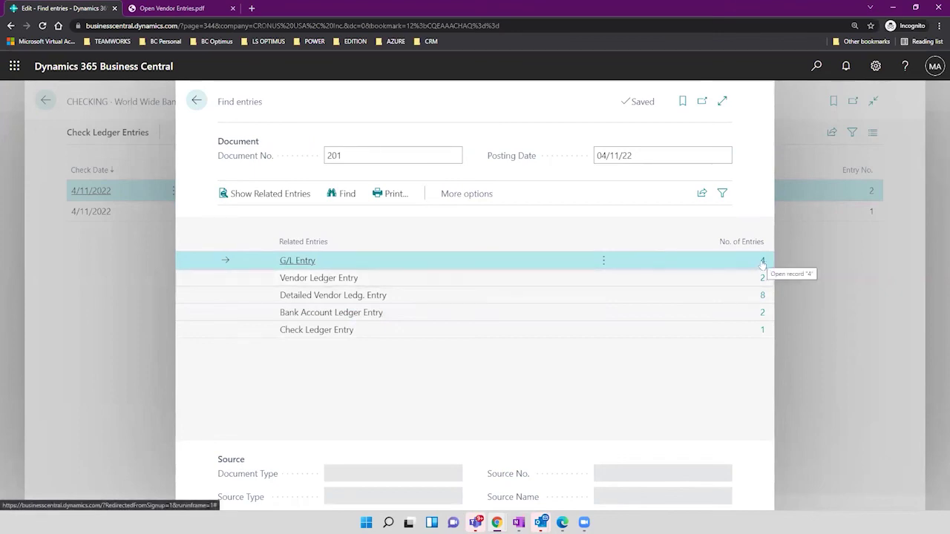
pyautogui.click(359, 284)
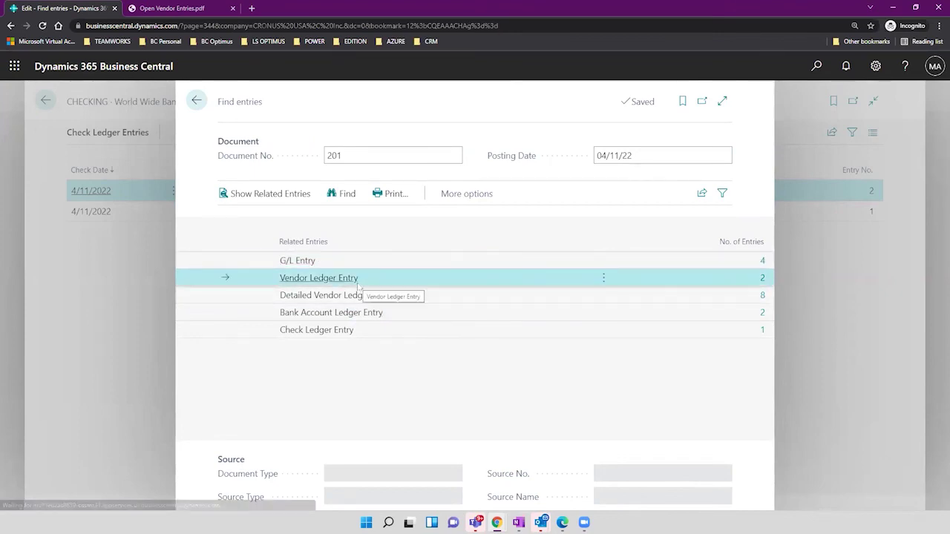
pyautogui.click(762, 279)
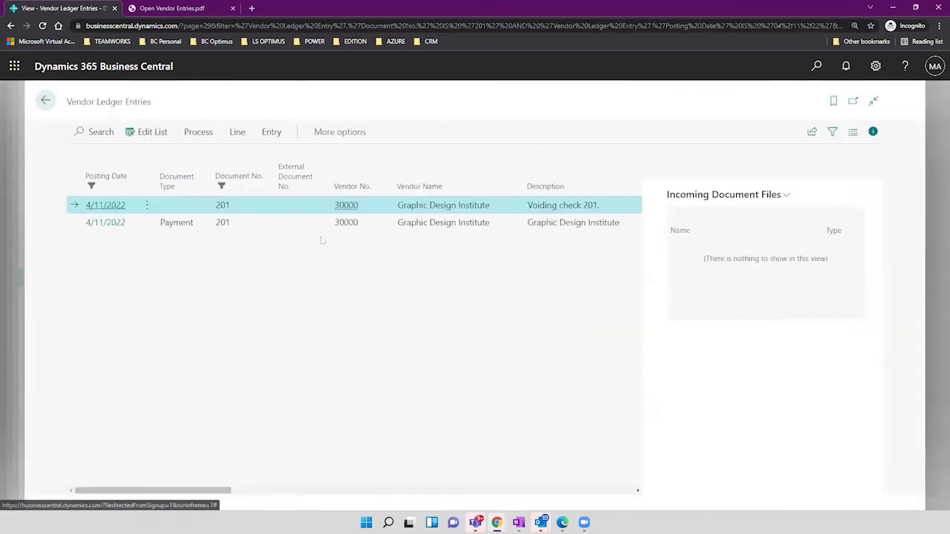
# Compare the document types, descriptions and amounts of check 201's payment and voiding vendor ledger entries
pyautogui.click(223, 228)
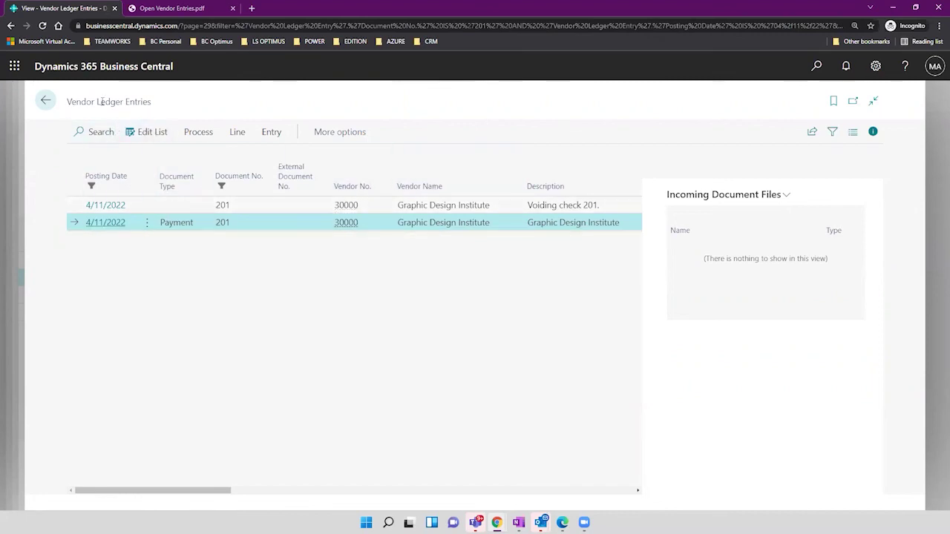
pyautogui.tripleClick(103, 102)
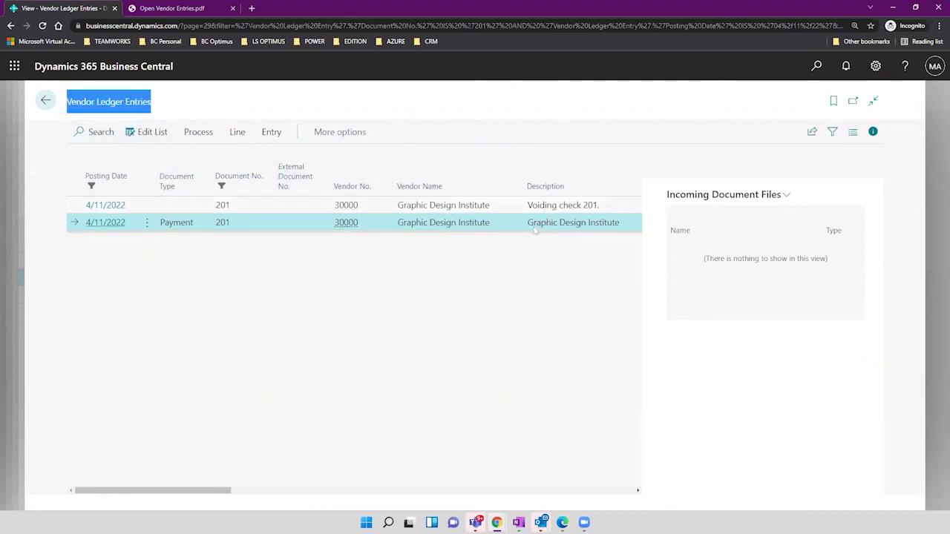
pyautogui.moveTo(528, 225); pyautogui.dragTo(564, 233)
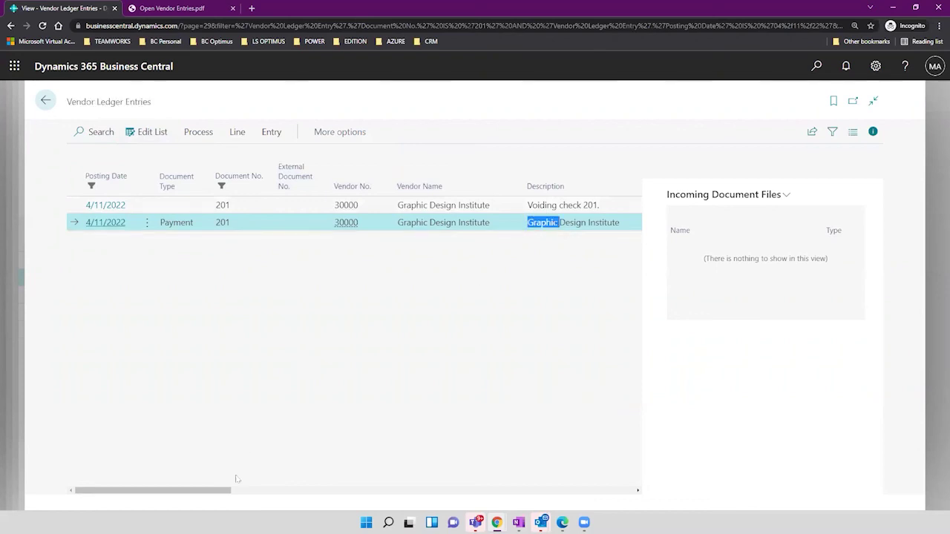
pyautogui.moveTo(218, 490); pyautogui.dragTo(371, 463)
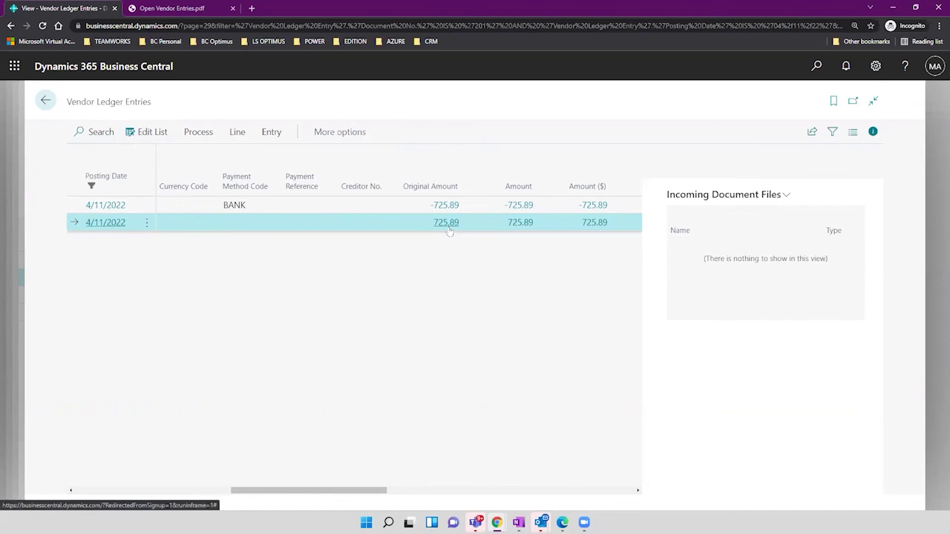
pyautogui.moveTo(242, 490); pyautogui.dragTo(85, 503)
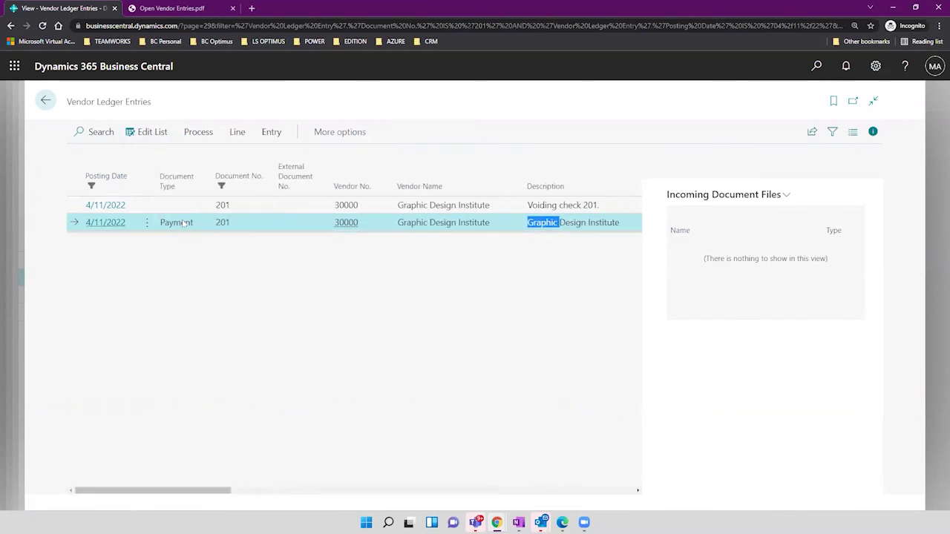
pyautogui.click(180, 205)
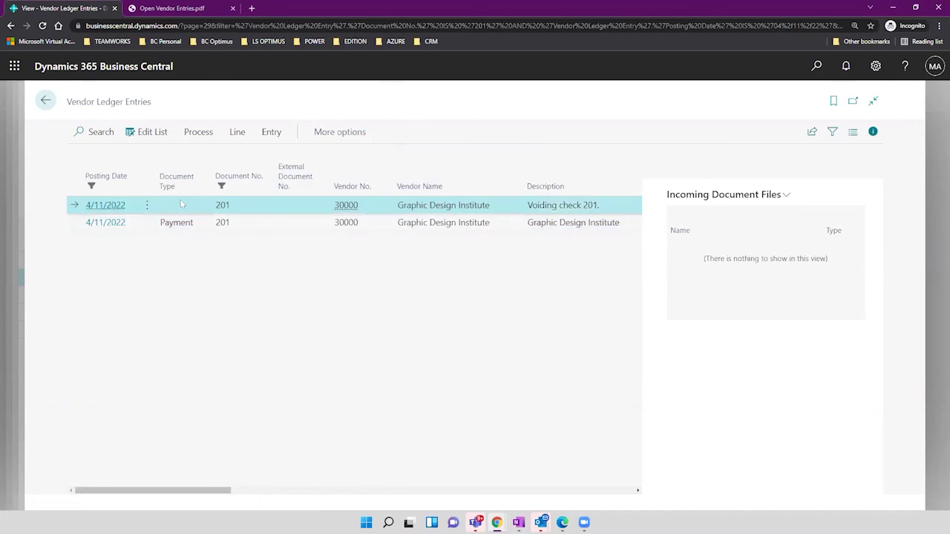
pyautogui.hscroll(1, 490, 208)
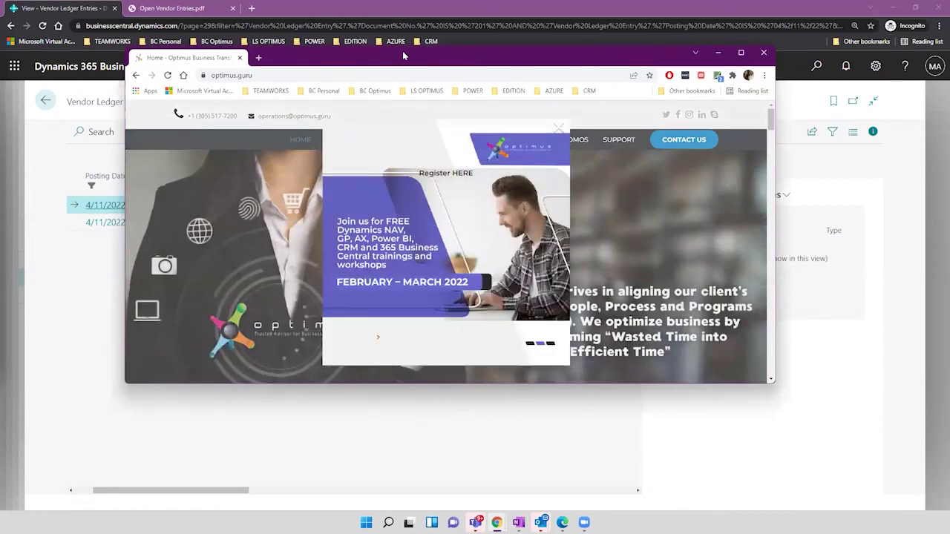
# Maximize the optimus.guru website window, dismiss its promotional popup and open the Training page
pyautogui.doubleClick(403, 53)
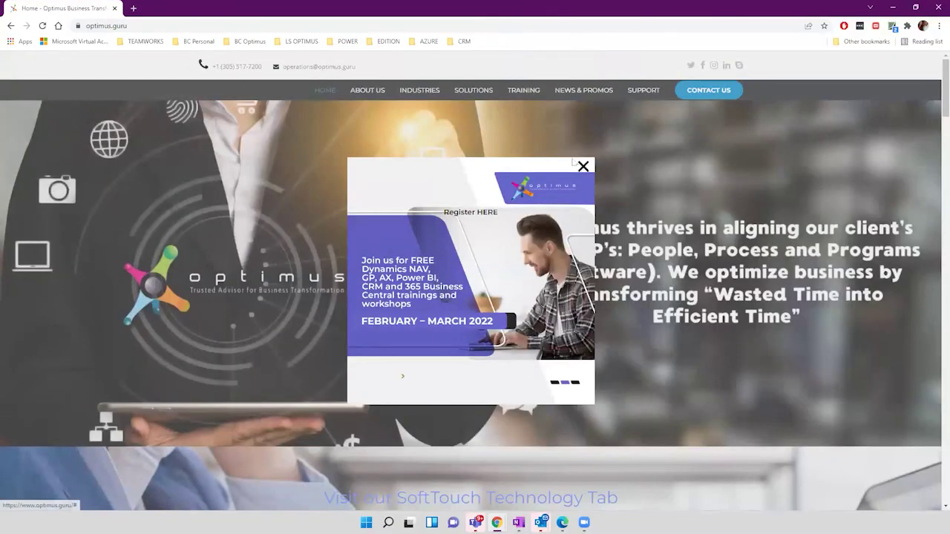
pyautogui.click(409, 119)
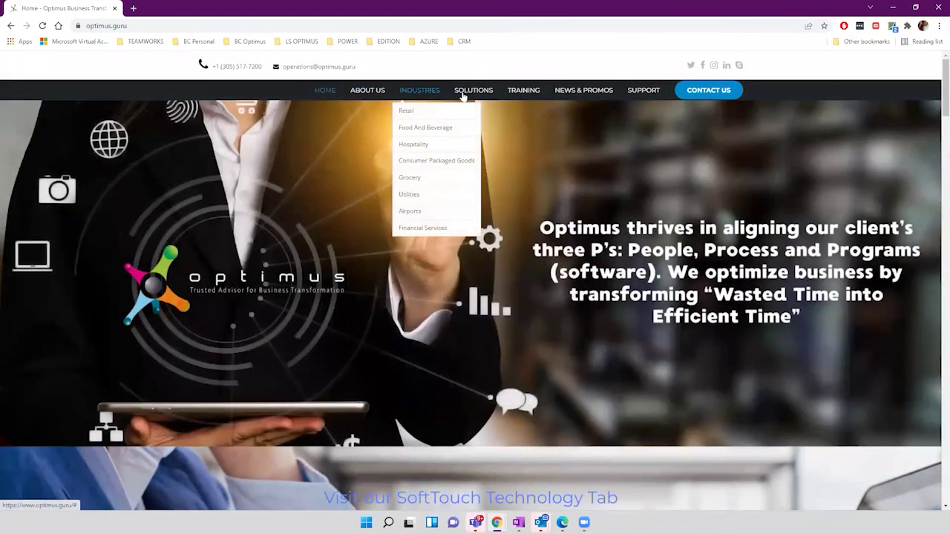
pyautogui.moveTo(463, 96)
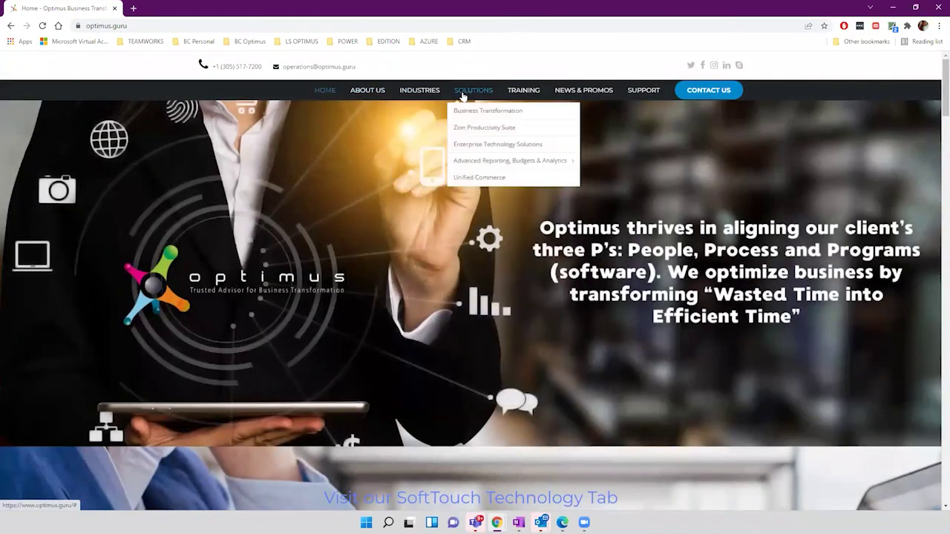
pyautogui.click(523, 92)
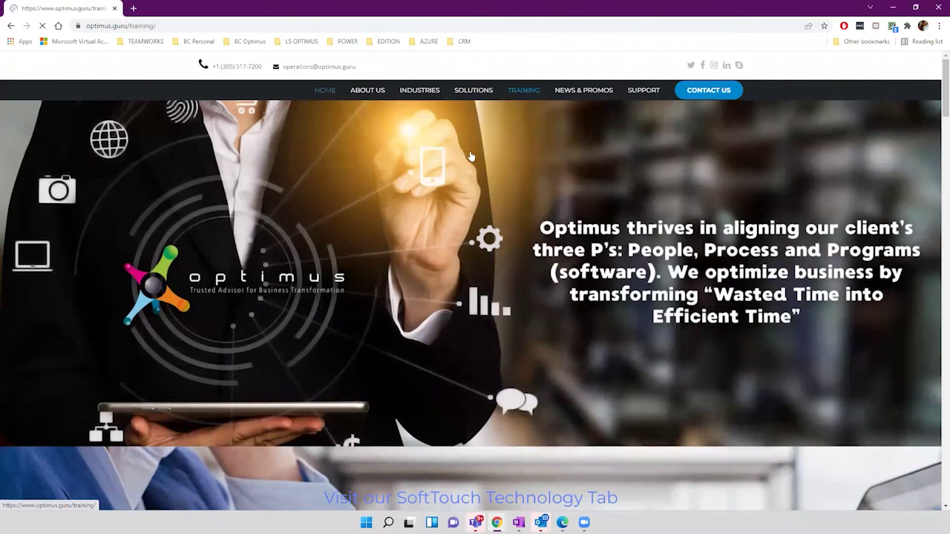
# Review the February 2022 training schedule through its last session, closing the promotional popup
pyautogui.scroll(-2, 399, 186)
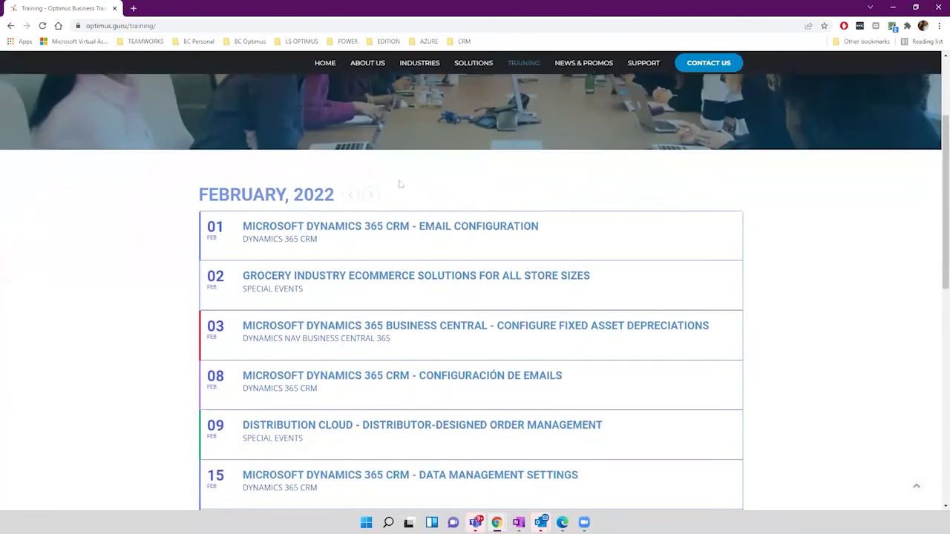
pyautogui.click(130, 26)
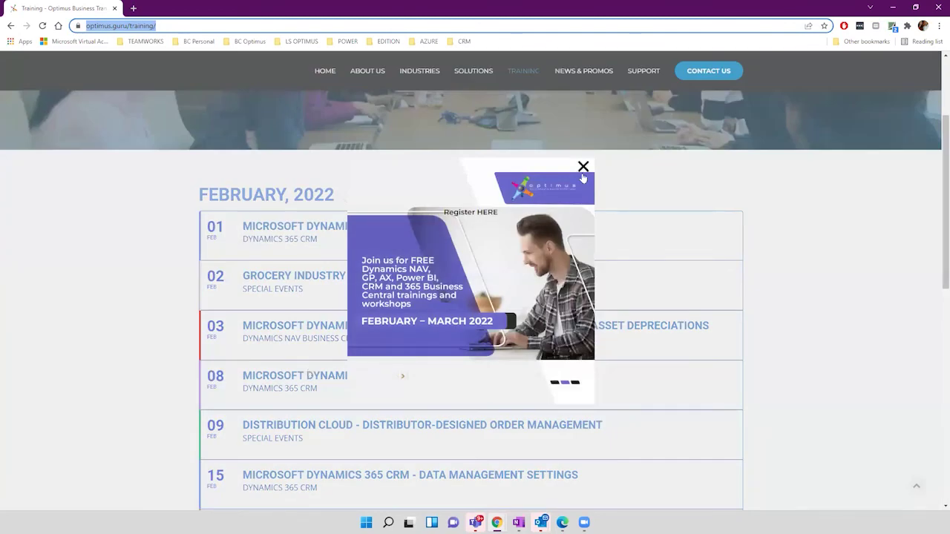
pyautogui.click(584, 170)
pyautogui.click(584, 167)
pyautogui.scroll(-1, 584, 170)
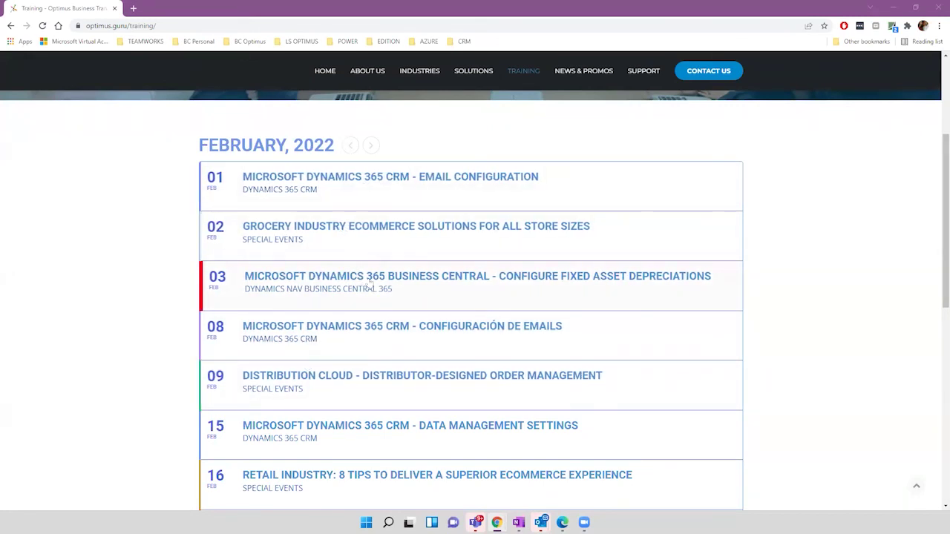
pyautogui.scroll(-4, 375, 312)
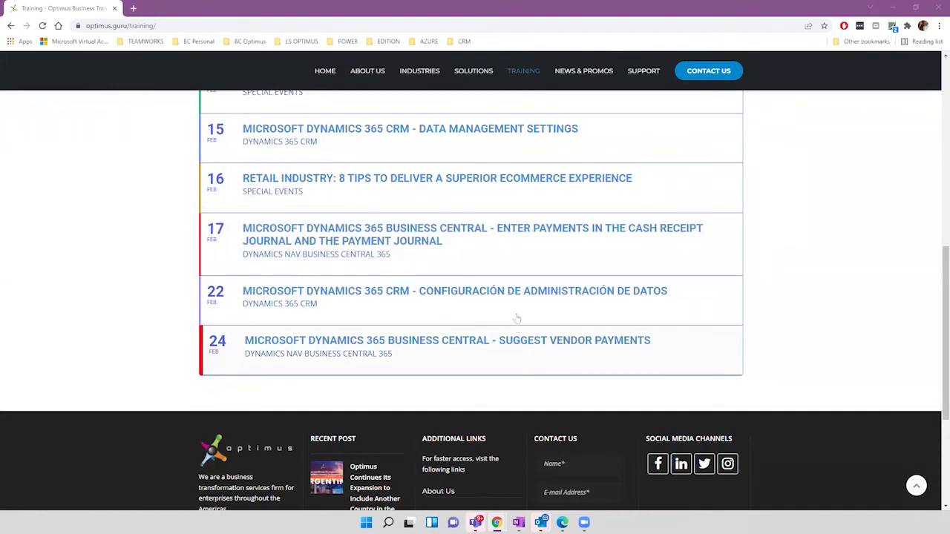
pyautogui.scroll(2, 517, 341)
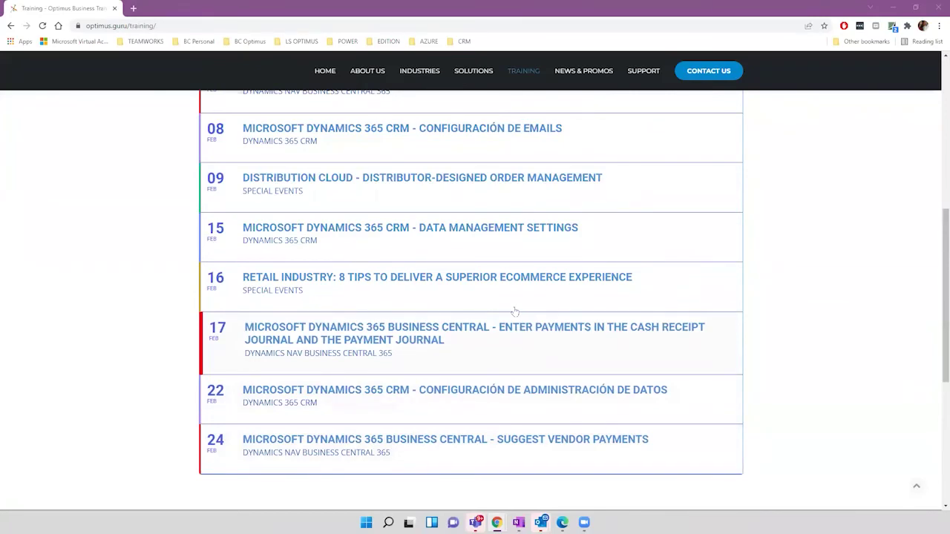